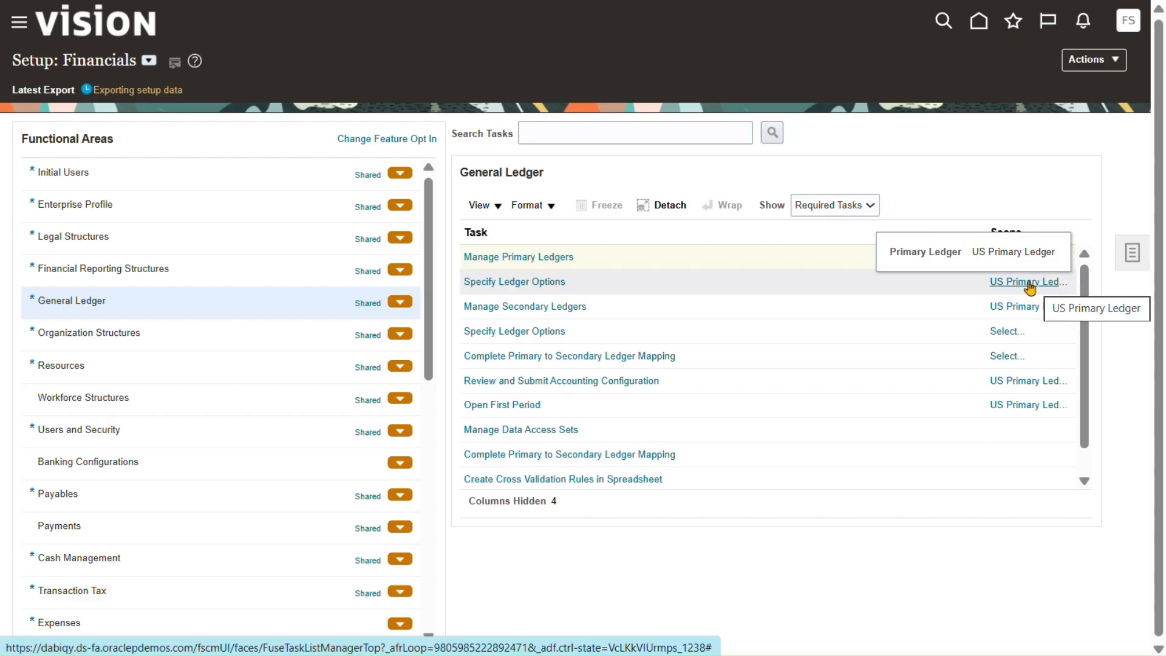
Step: Open the ledger options of US Primary Ledger, make sure reconciliation is enabled under Journal Processing, and save and close
{"action": "left_click", "coordinate": [503, 284]}
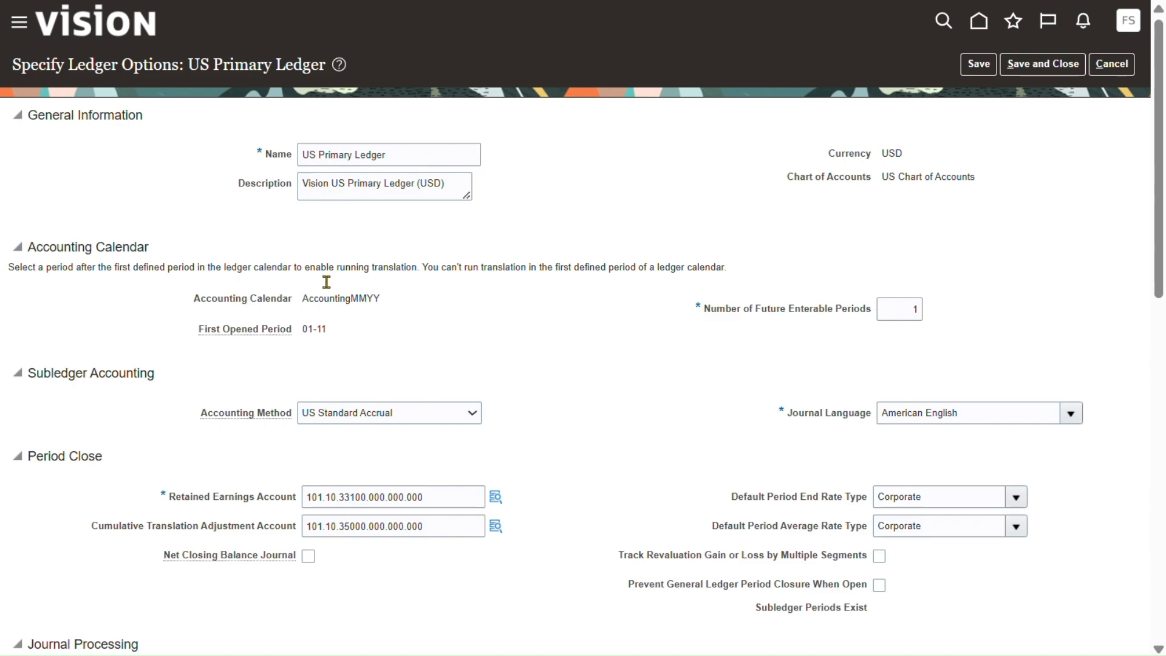
{"action": "scroll", "coordinate": [346, 336], "scroll_direction": "down", "scroll_amount": 2}
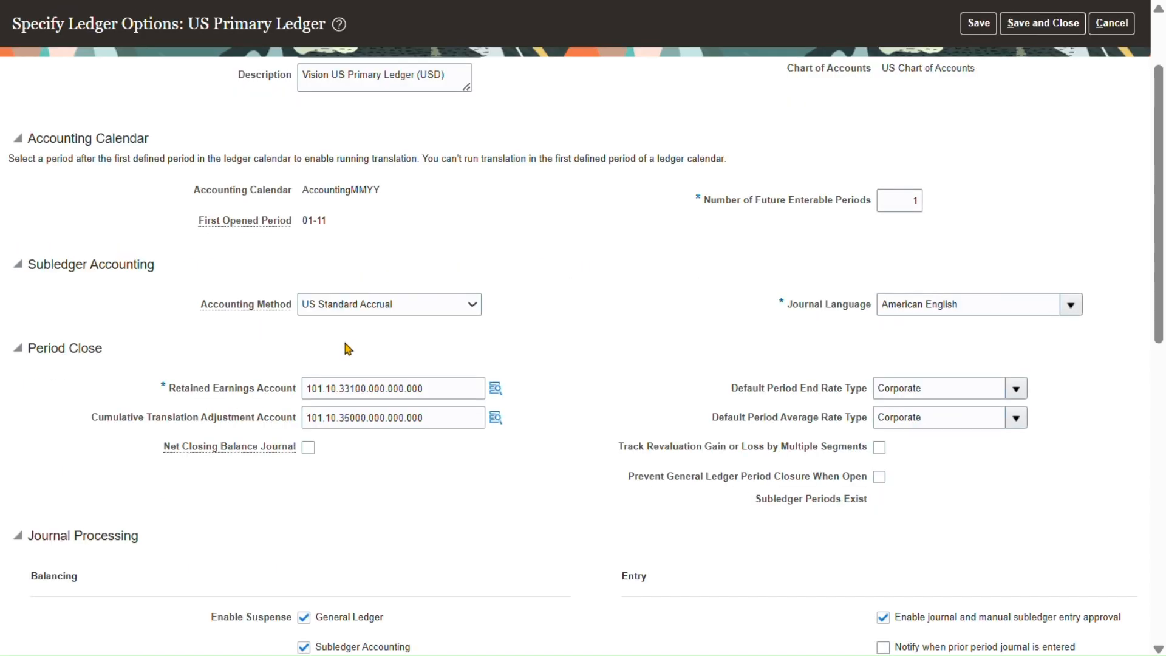
{"action": "scroll", "coordinate": [500, 380], "scroll_direction": "up", "scroll_amount": 2}
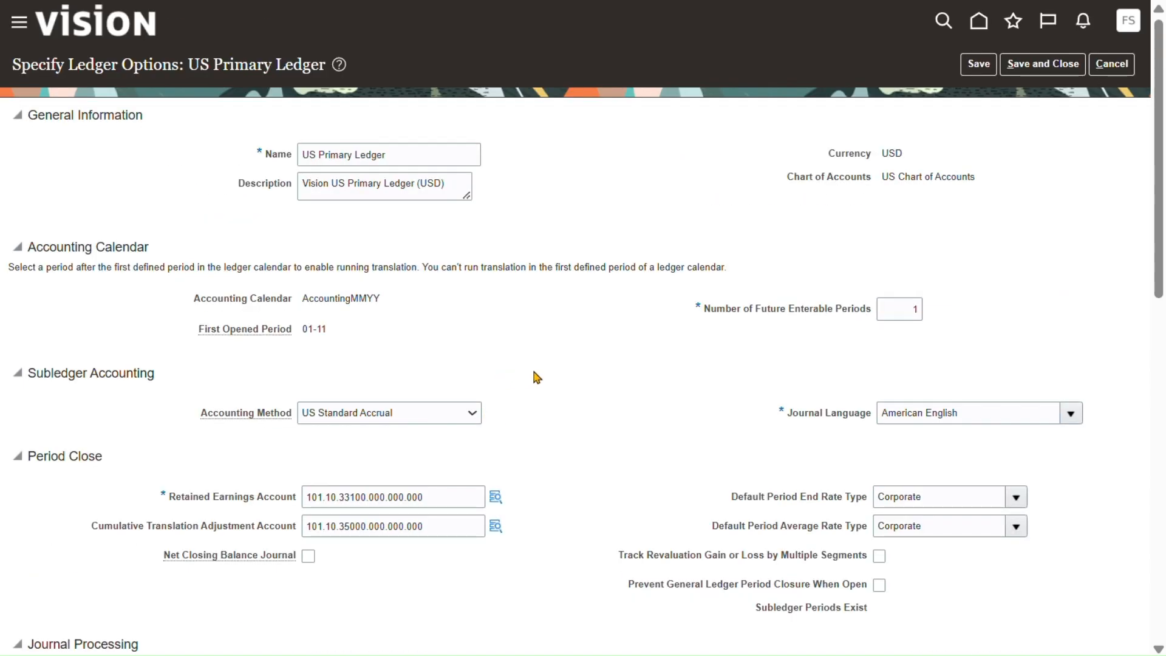
{"action": "scroll", "coordinate": [415, 377], "scroll_direction": "down", "scroll_amount": 4}
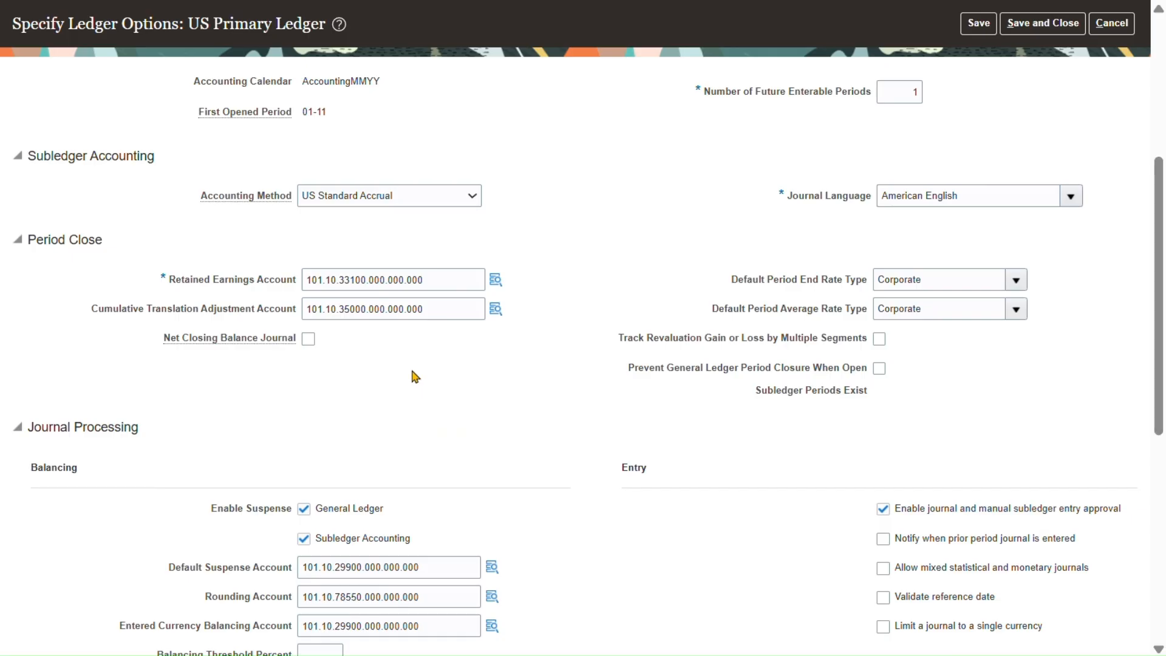
{"action": "scroll", "coordinate": [411, 367], "scroll_direction": "down", "scroll_amount": 4}
{"action": "scroll", "coordinate": [412, 444], "scroll_direction": "down", "scroll_amount": 4}
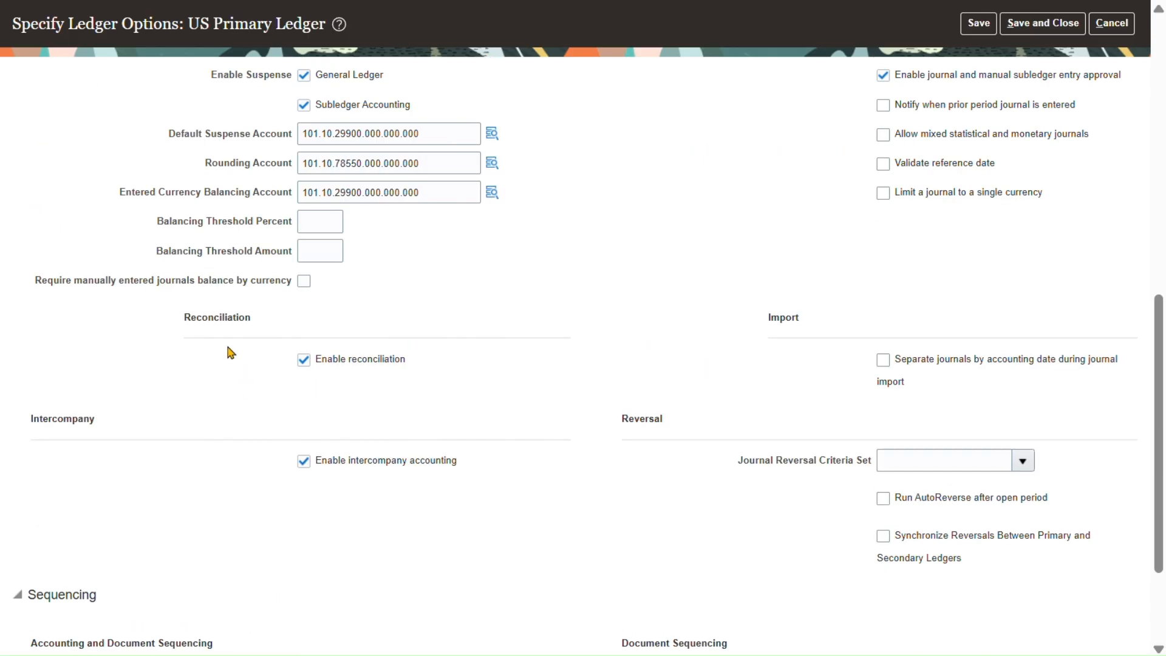
{"action": "left_click", "coordinate": [304, 362]}
{"action": "left_click", "coordinate": [305, 362]}
{"action": "scroll", "coordinate": [384, 388], "scroll_direction": "up", "scroll_amount": 2}
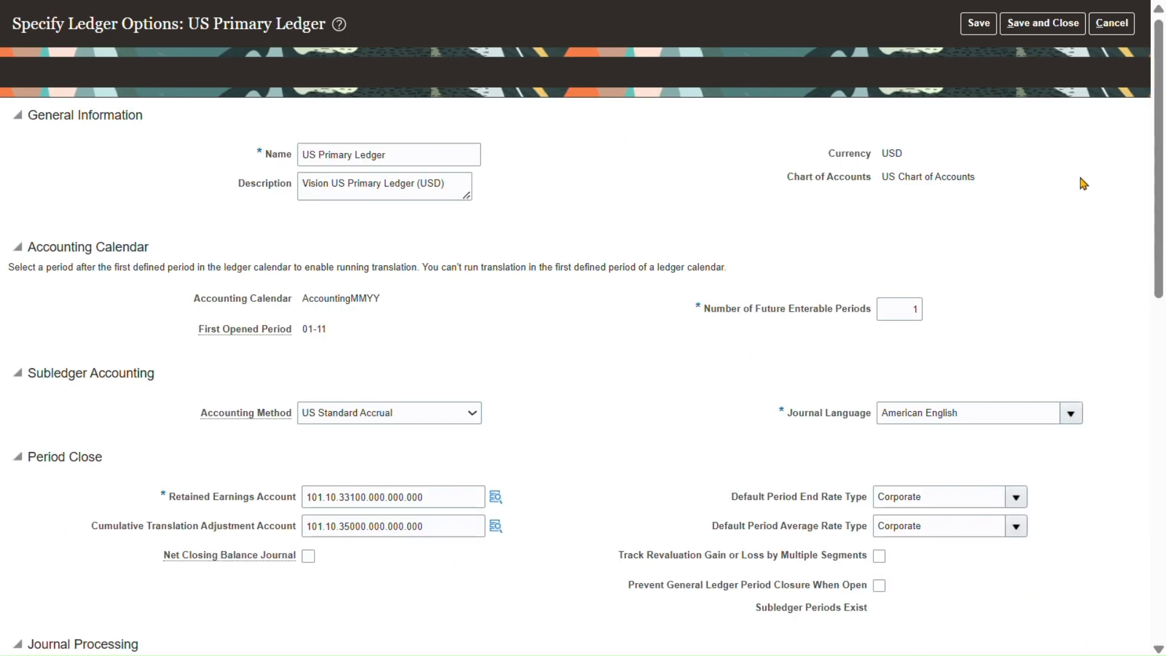
{"action": "left_click", "coordinate": [1034, 25]}
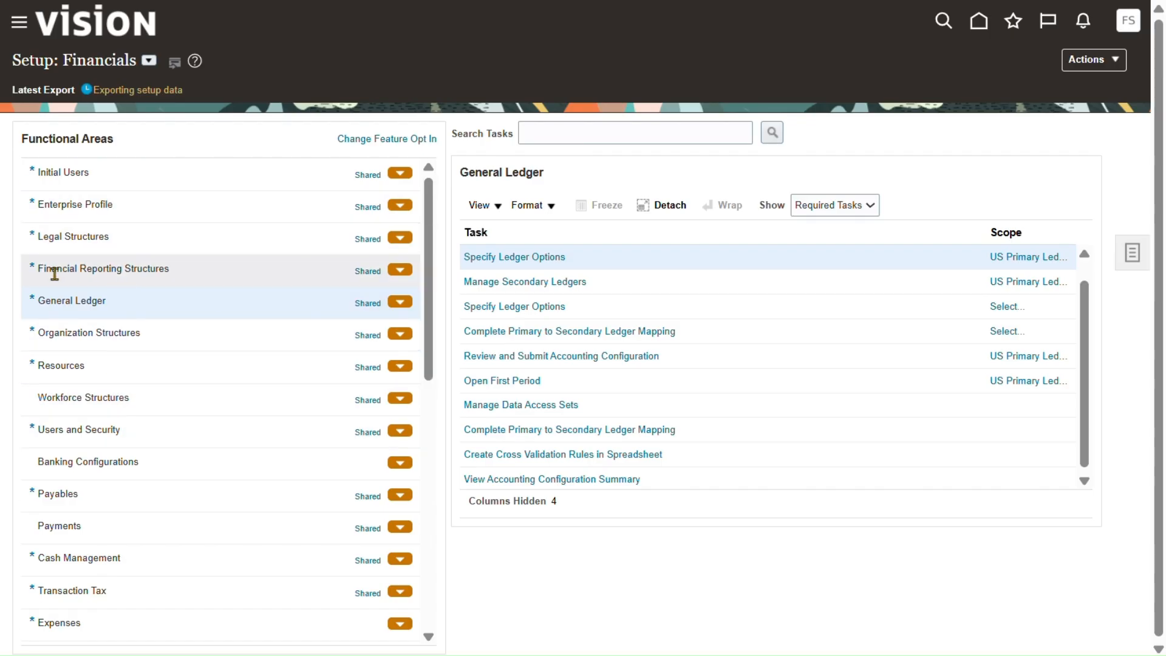
Step: Open Manage Chart of Accounts Structure Instances under Financial Reporting Structures and search for key flexfields in the General Ledger module
{"action": "left_click", "coordinate": [206, 274]}
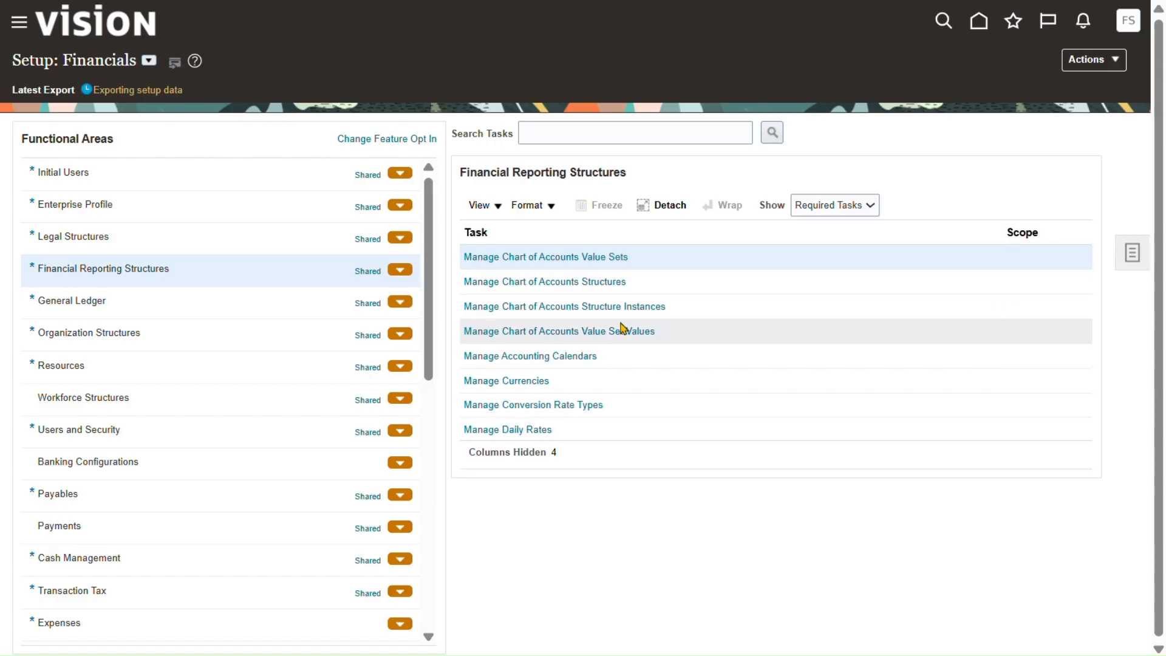
{"action": "left_click", "coordinate": [540, 307]}
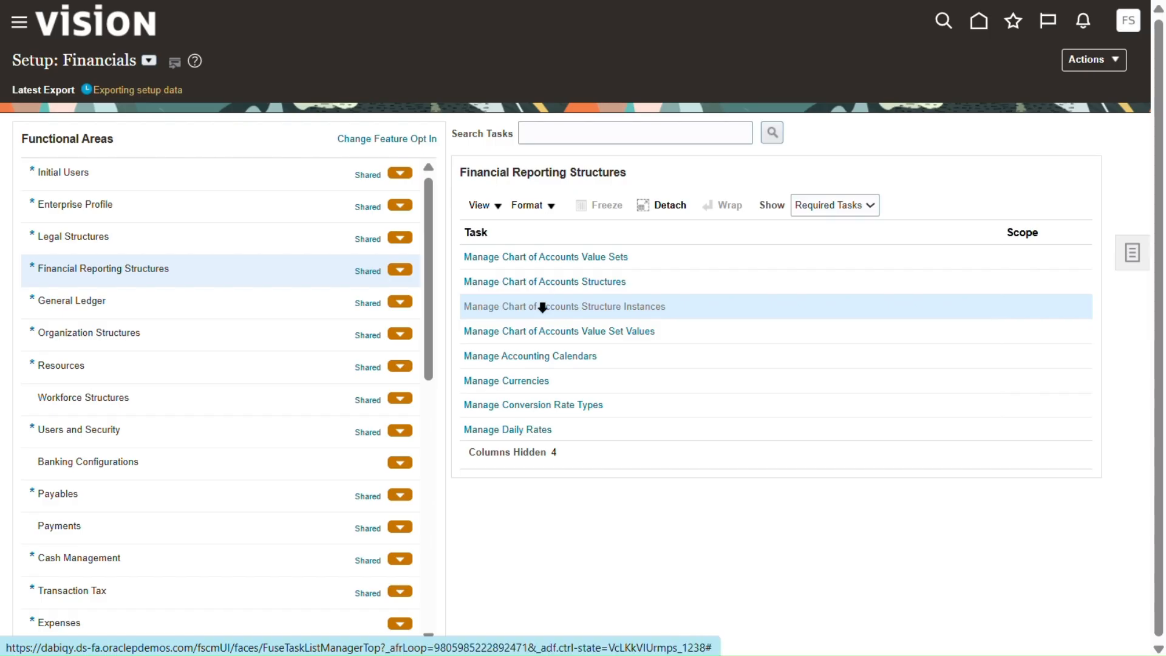
{"action": "left_click", "coordinate": [431, 186]}
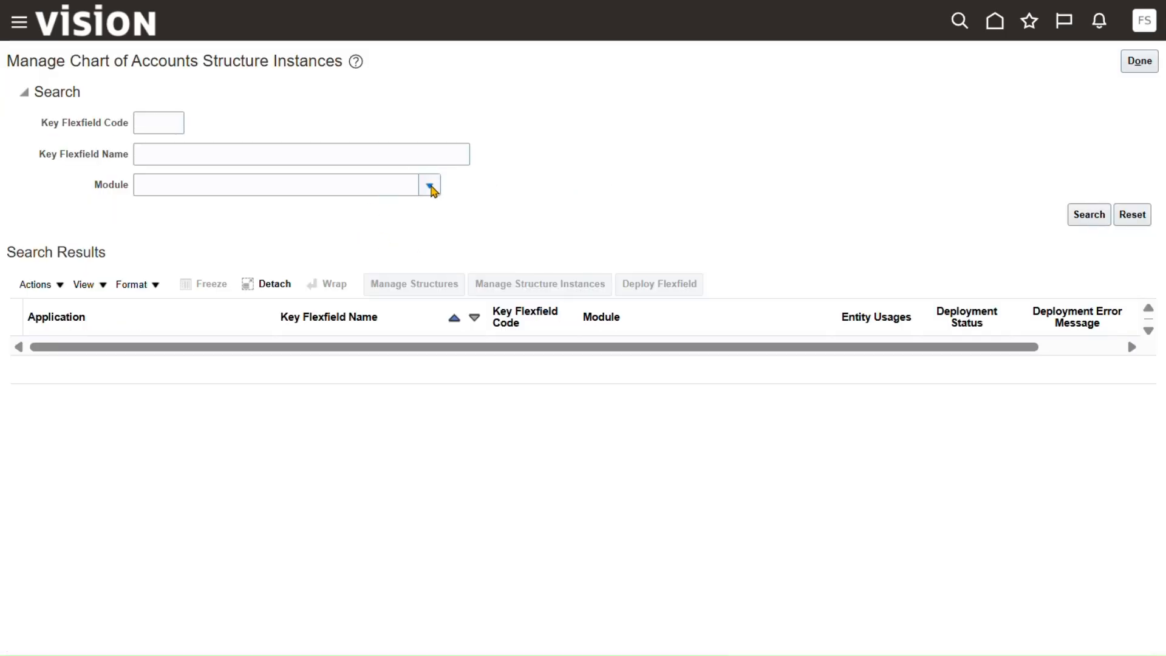
{"action": "left_click", "coordinate": [184, 418]}
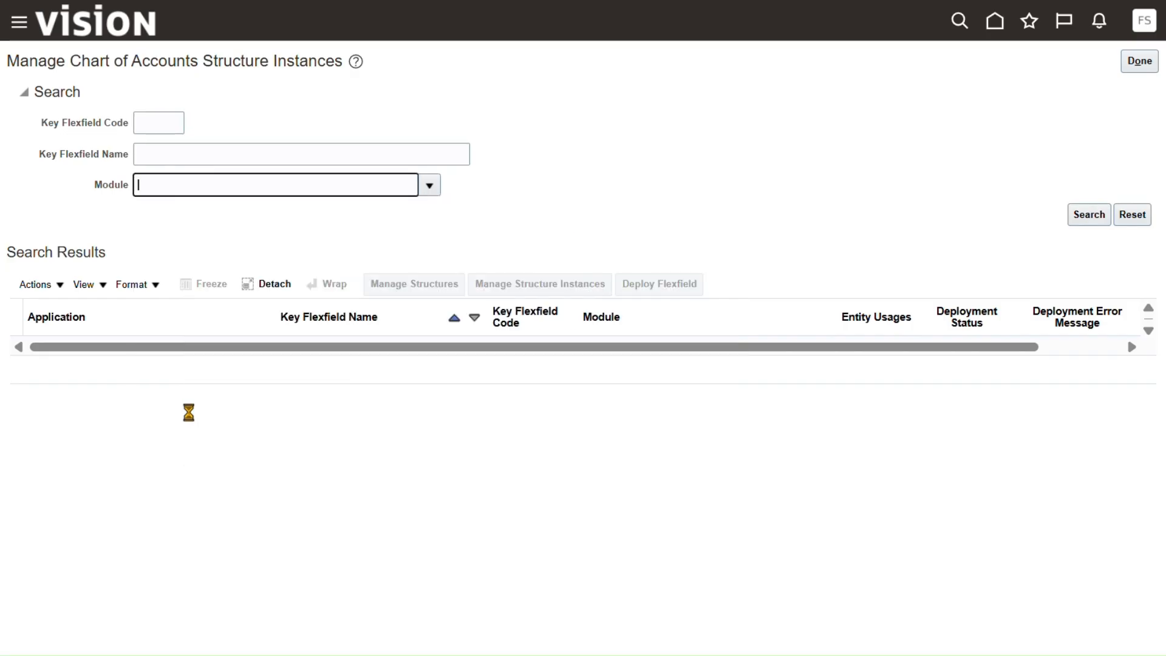
{"action": "left_click", "coordinate": [1089, 214]}
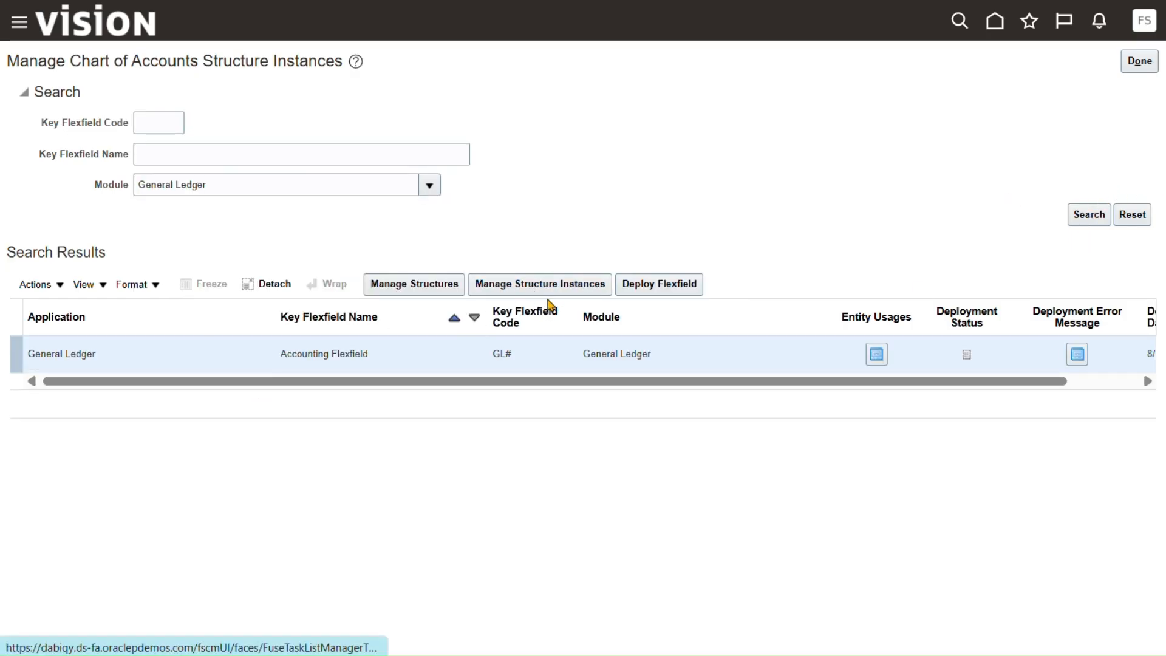
Step: Open the structure instances of the Accounting Flexfield and list them all without search criteria
{"action": "left_click", "coordinate": [536, 286]}
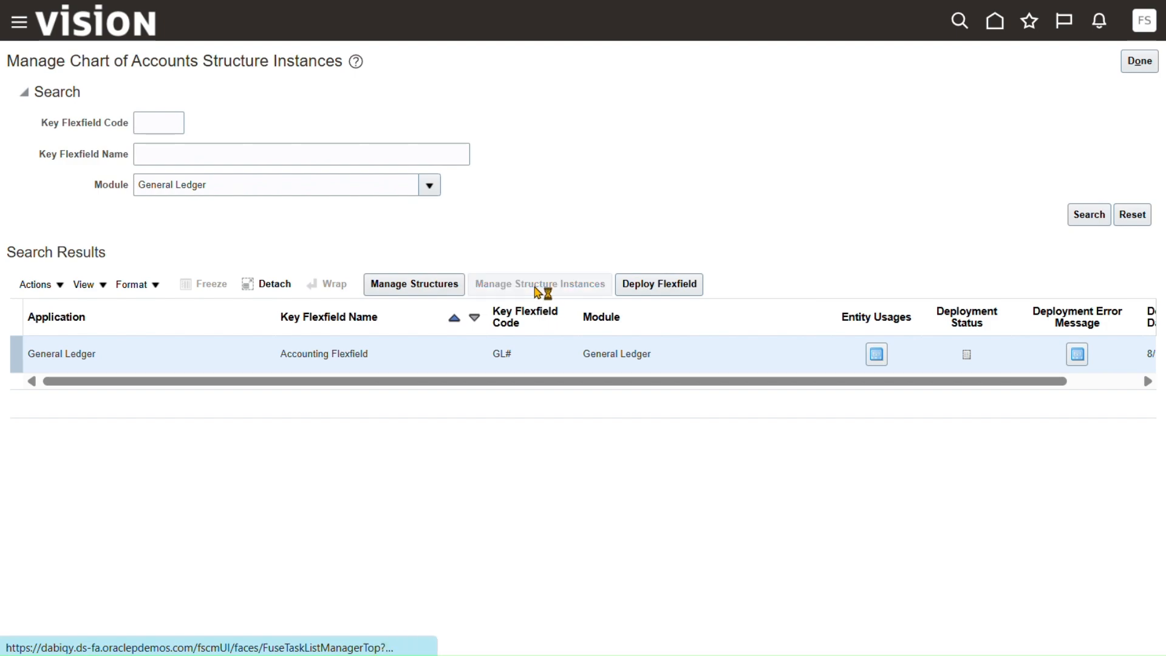
{"action": "left_click", "coordinate": [258, 196]}
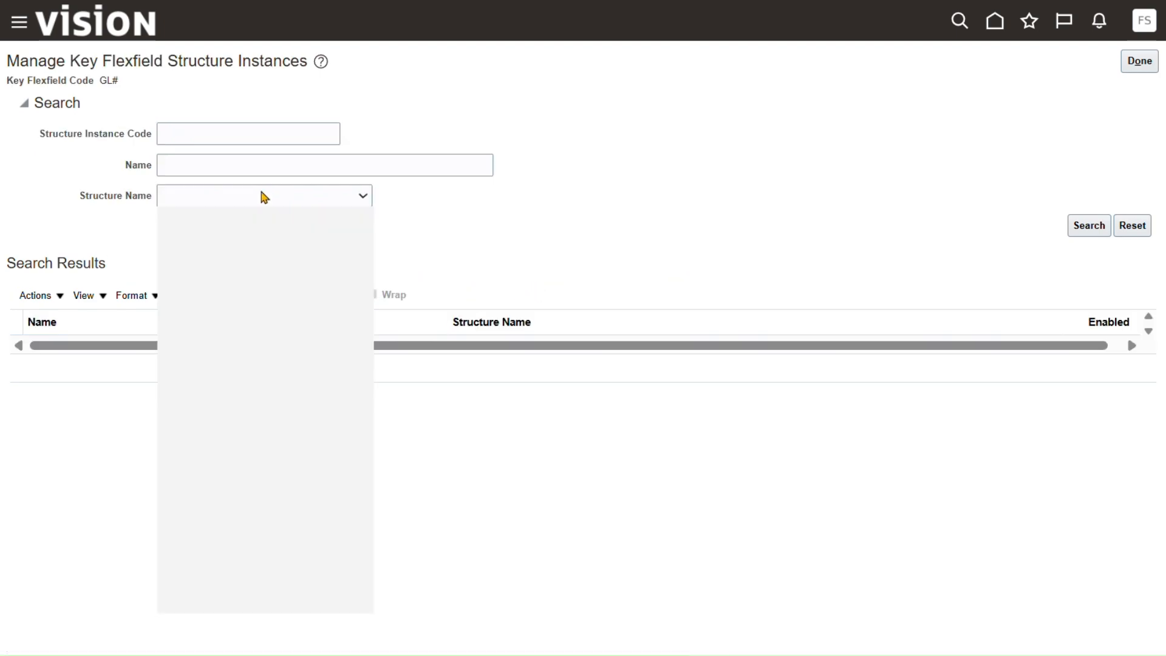
{"action": "scroll", "coordinate": [271, 583], "scroll_direction": "down", "scroll_amount": 5}
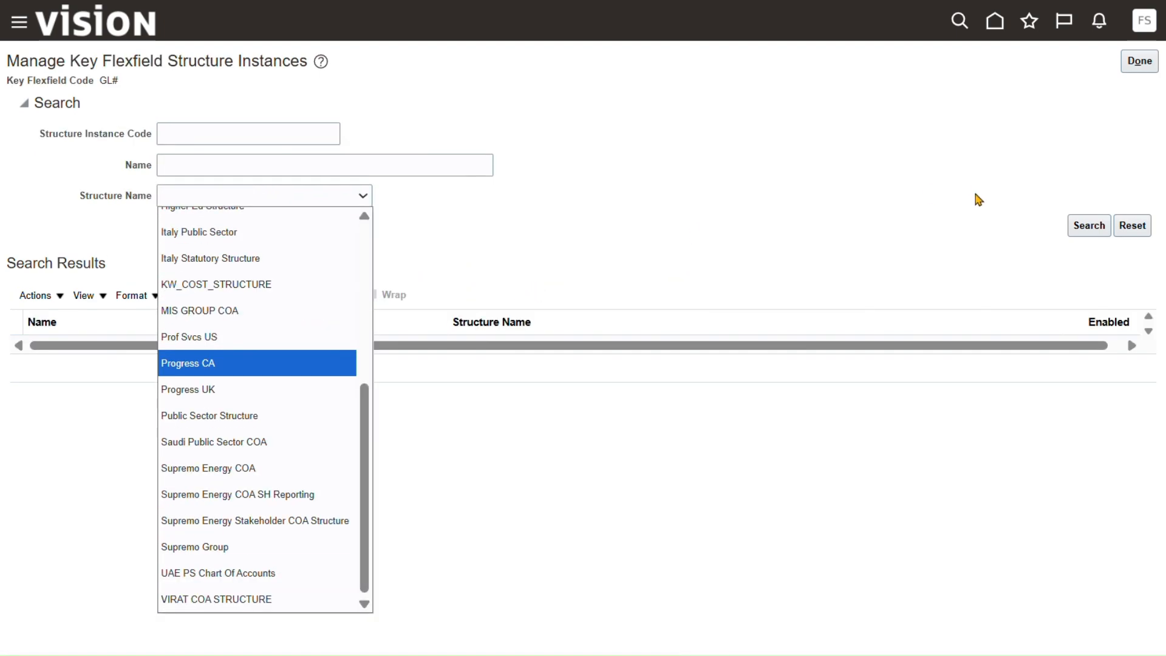
{"action": "left_click", "coordinate": [1071, 225]}
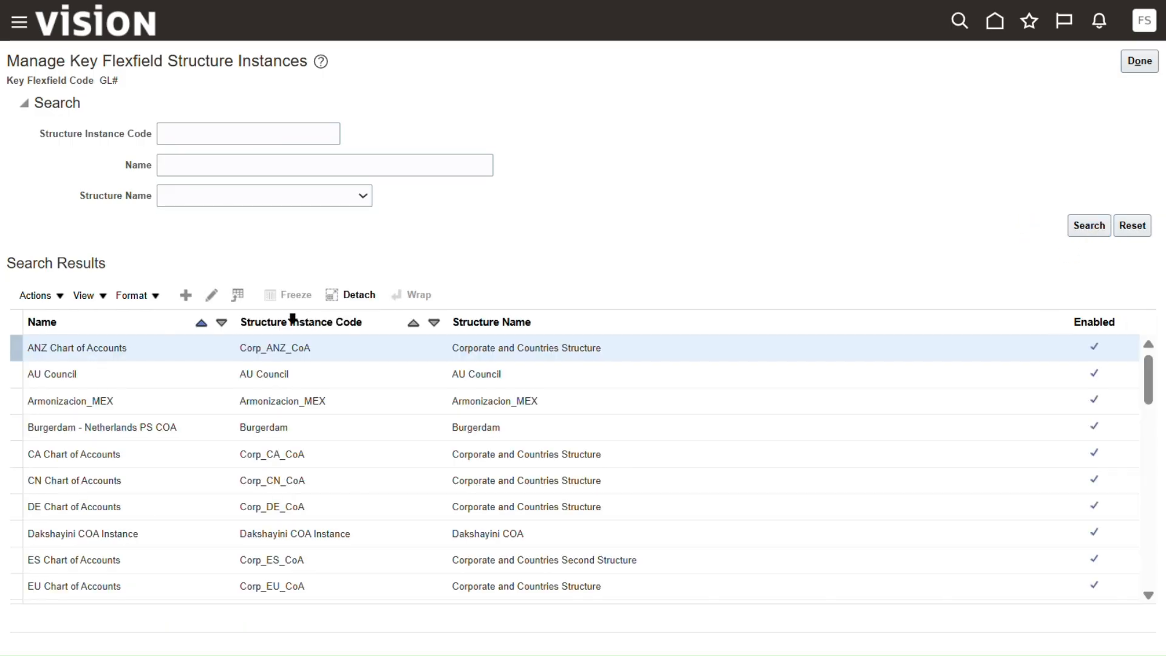
Step: Find the US Chart of Accounts structure instance (Corp_US_CoA) in the results and open it for editing
{"action": "scroll", "coordinate": [91, 399], "scroll_direction": "down", "scroll_amount": 5}
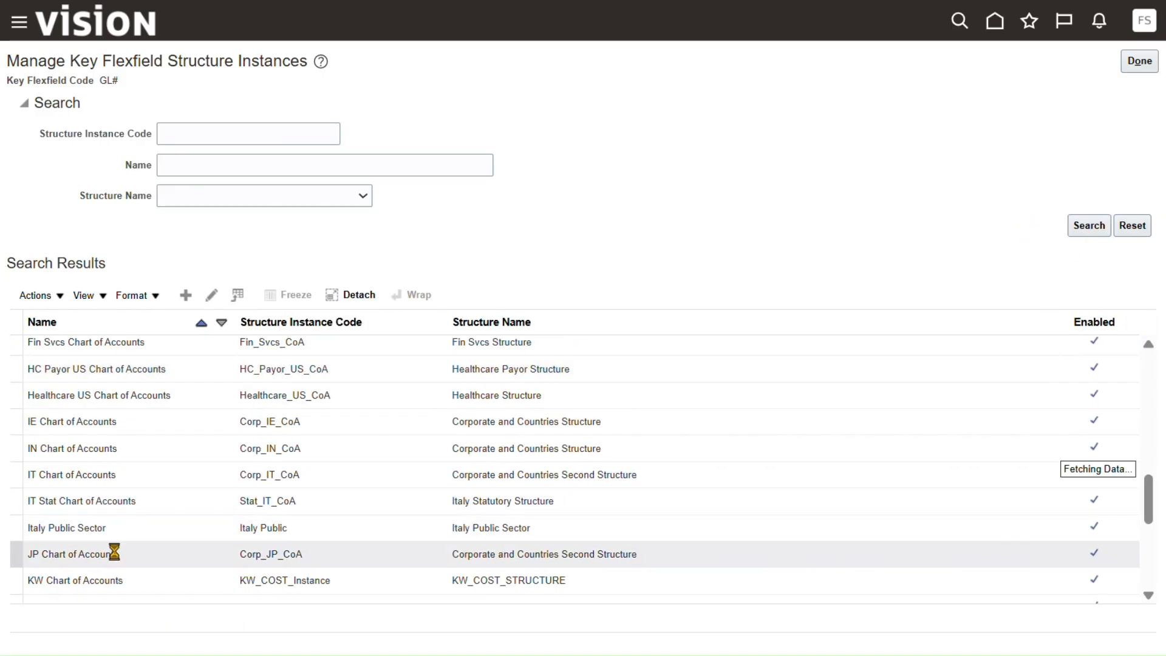
{"action": "scroll", "coordinate": [113, 551], "scroll_direction": "down", "scroll_amount": 5}
{"action": "scroll", "coordinate": [119, 533], "scroll_direction": "down", "scroll_amount": 2}
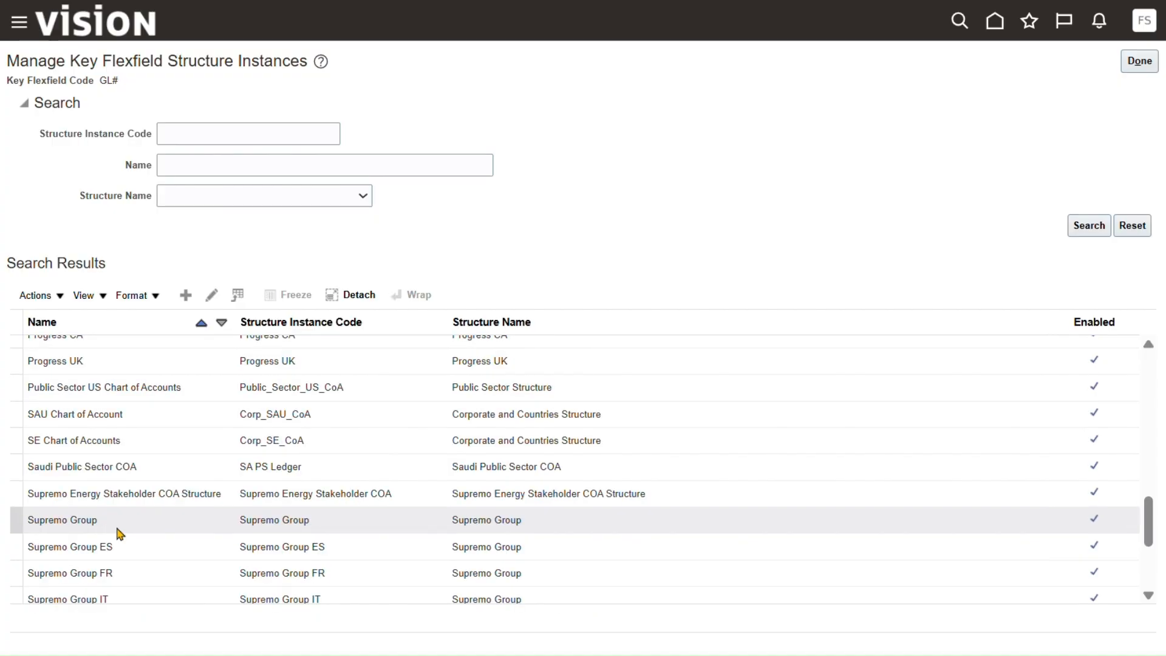
{"action": "scroll", "coordinate": [120, 533], "scroll_direction": "down", "scroll_amount": 4}
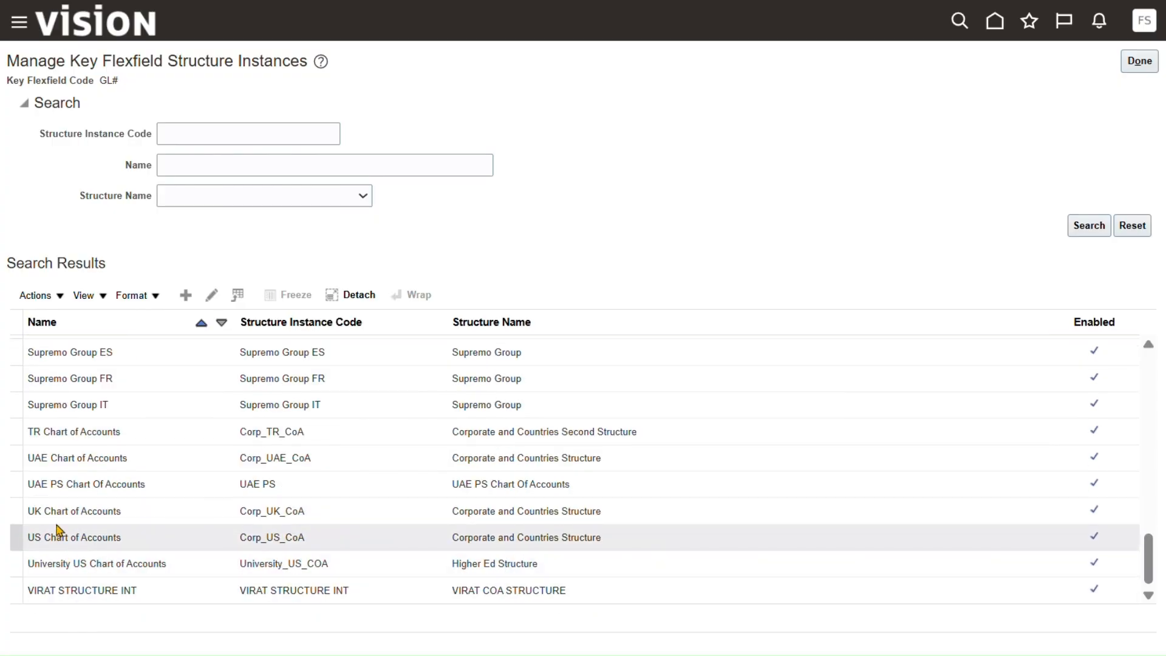
{"action": "left_click", "coordinate": [19, 538]}
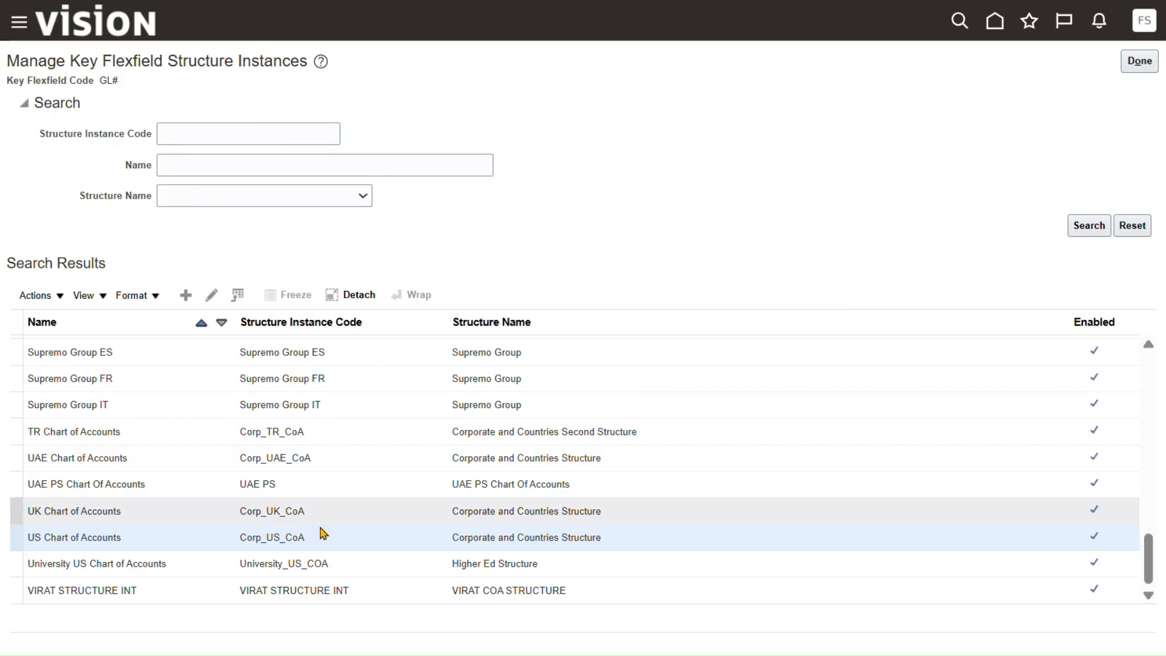
{"action": "left_click", "coordinate": [180, 541]}
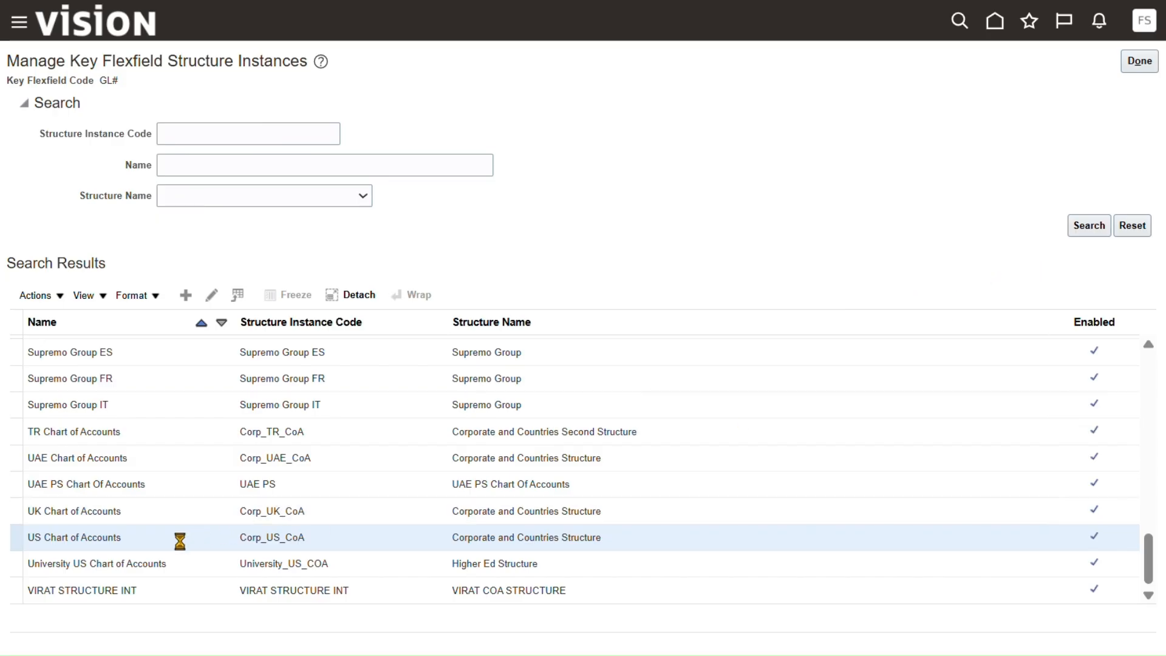
{"action": "double_click", "coordinate": [96, 539]}
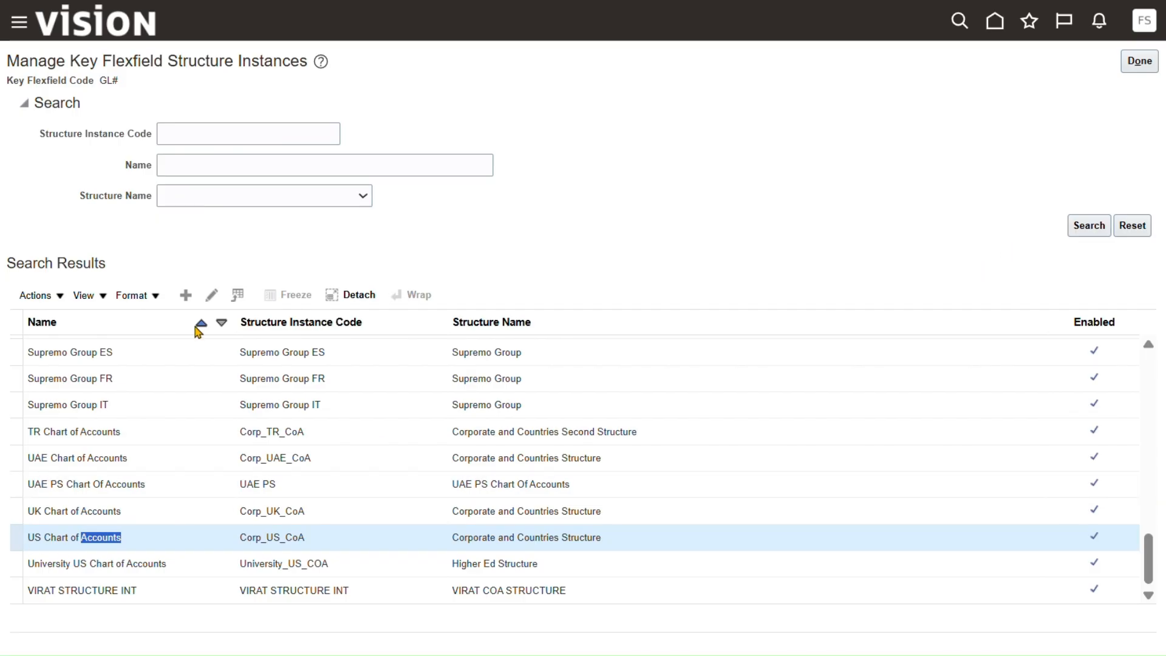
{"action": "left_click", "coordinate": [212, 296]}
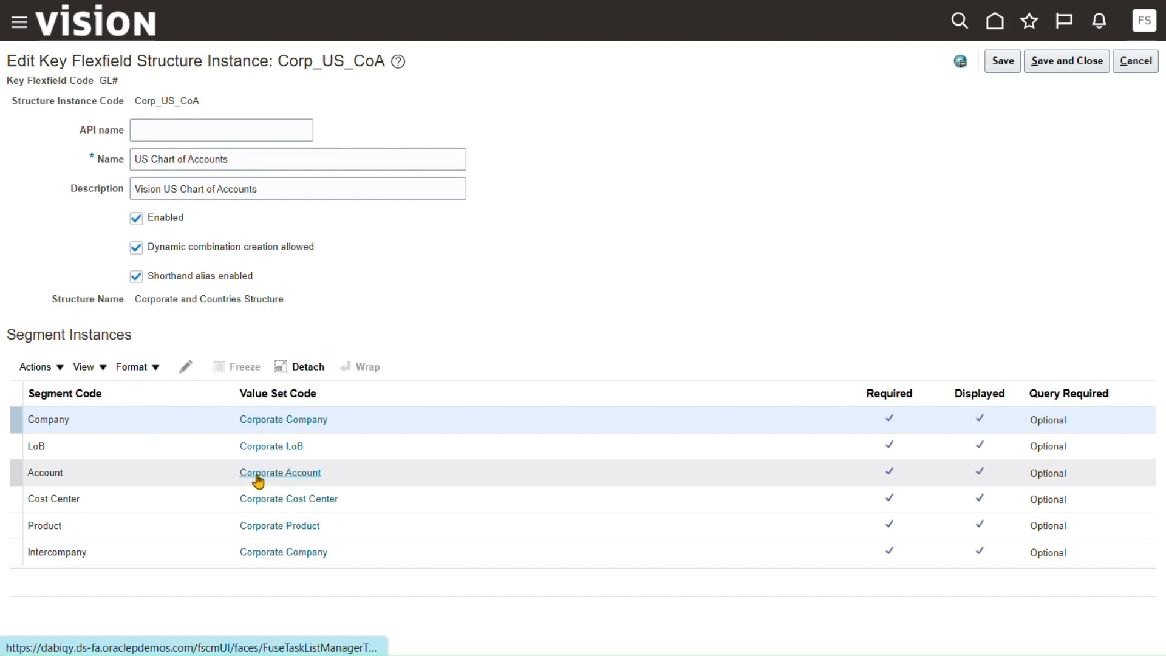
Step: Open the values of the Account segment's Corporate Account value set and search for value 15910
{"action": "left_click", "coordinate": [278, 473]}
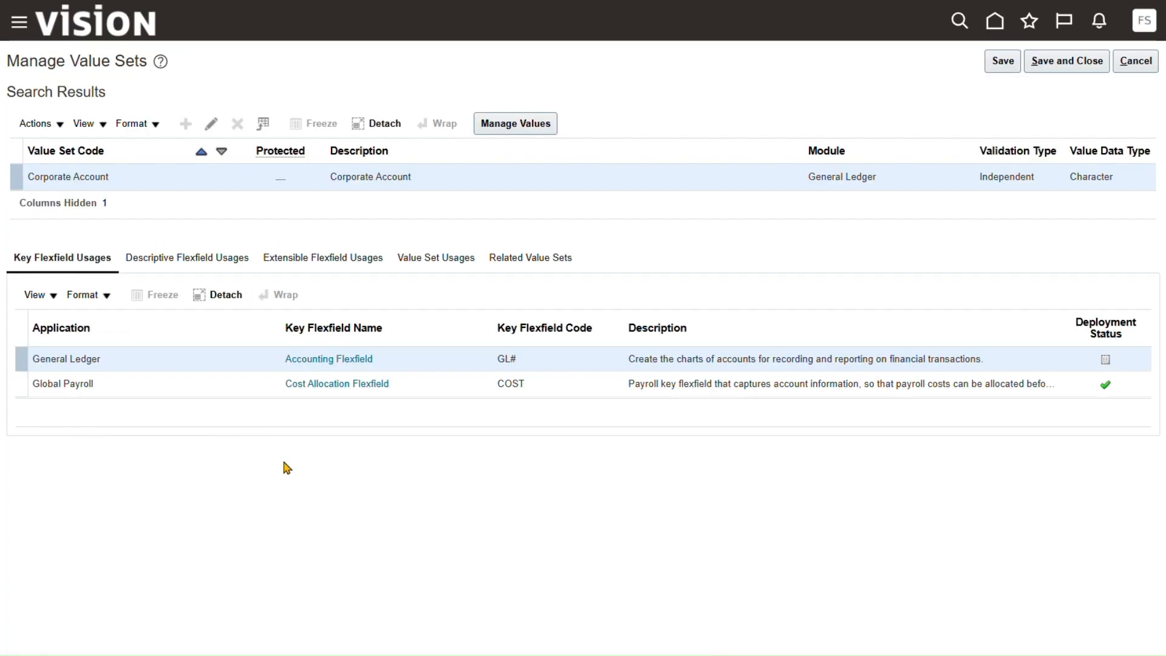
{"action": "left_click", "coordinate": [523, 125]}
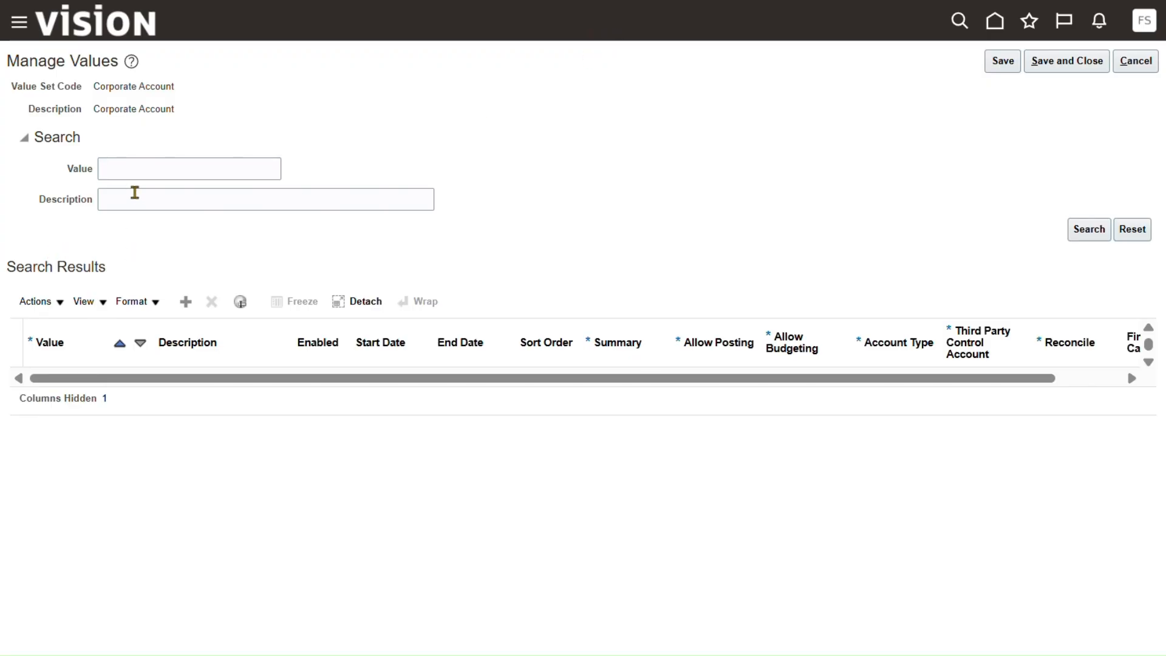
{"action": "left_click", "coordinate": [124, 168]}
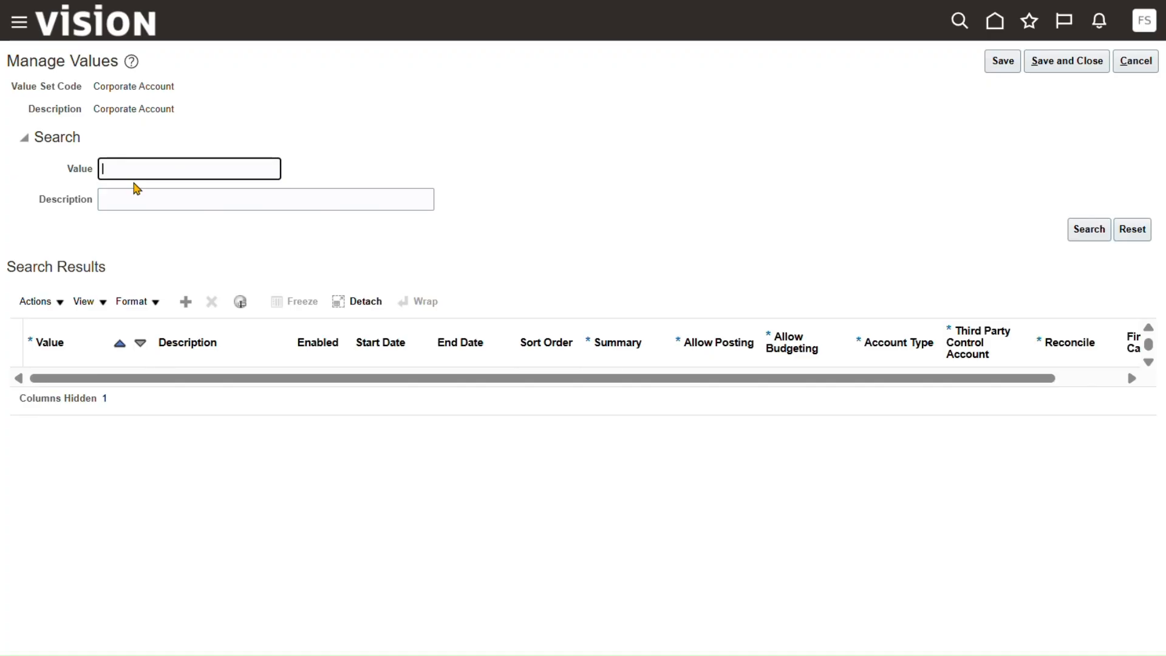
{"action": "type", "text": "15910"}
{"action": "left_click", "coordinate": [1089, 229]}
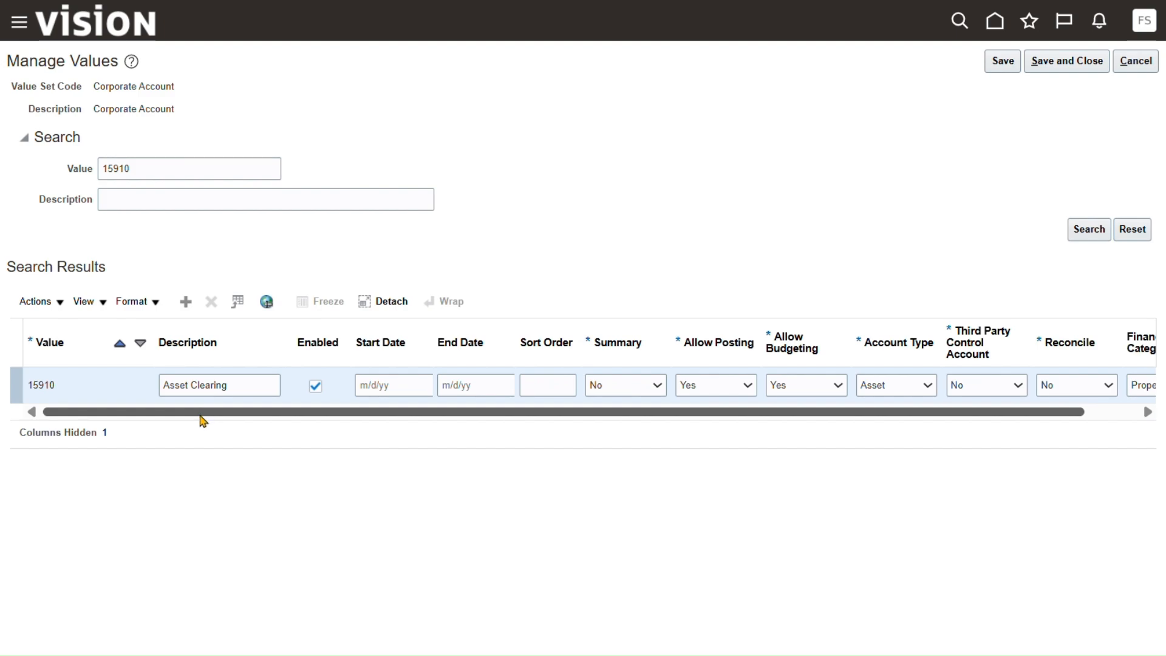
Step: Set Reconcile to Yes for the Asset Clearing account value 15910, and save and close the values
{"action": "left_click_drag", "start_coordinate": [200, 417], "coordinate": [152, 419]}
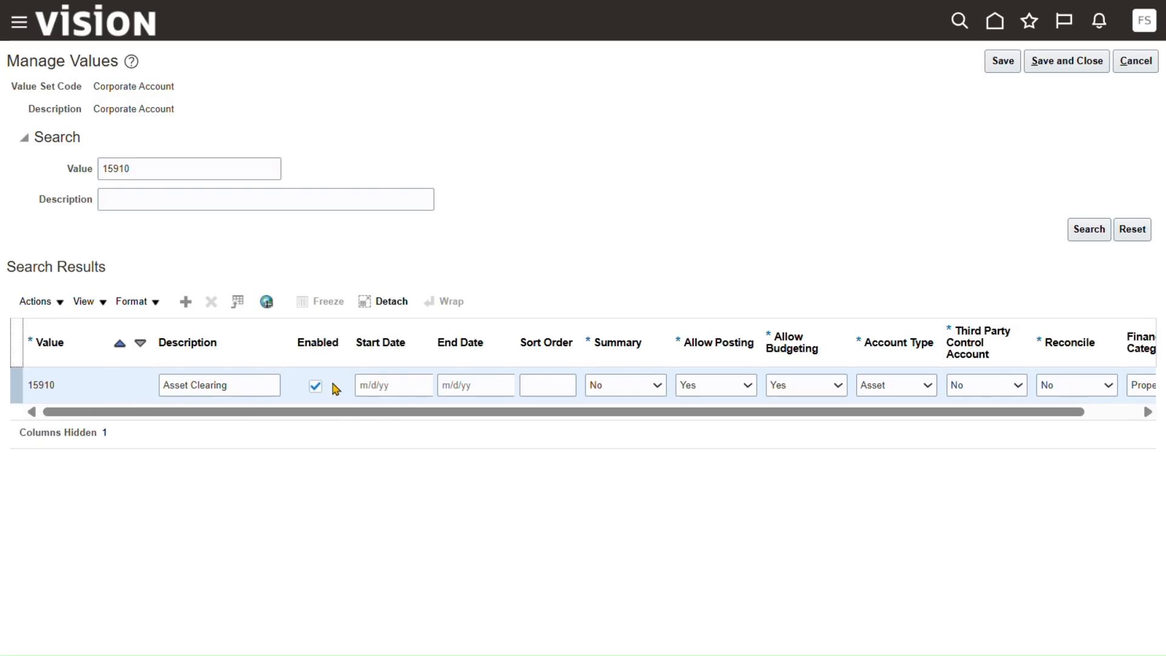
{"action": "left_click_drag", "start_coordinate": [464, 420], "coordinate": [570, 424]}
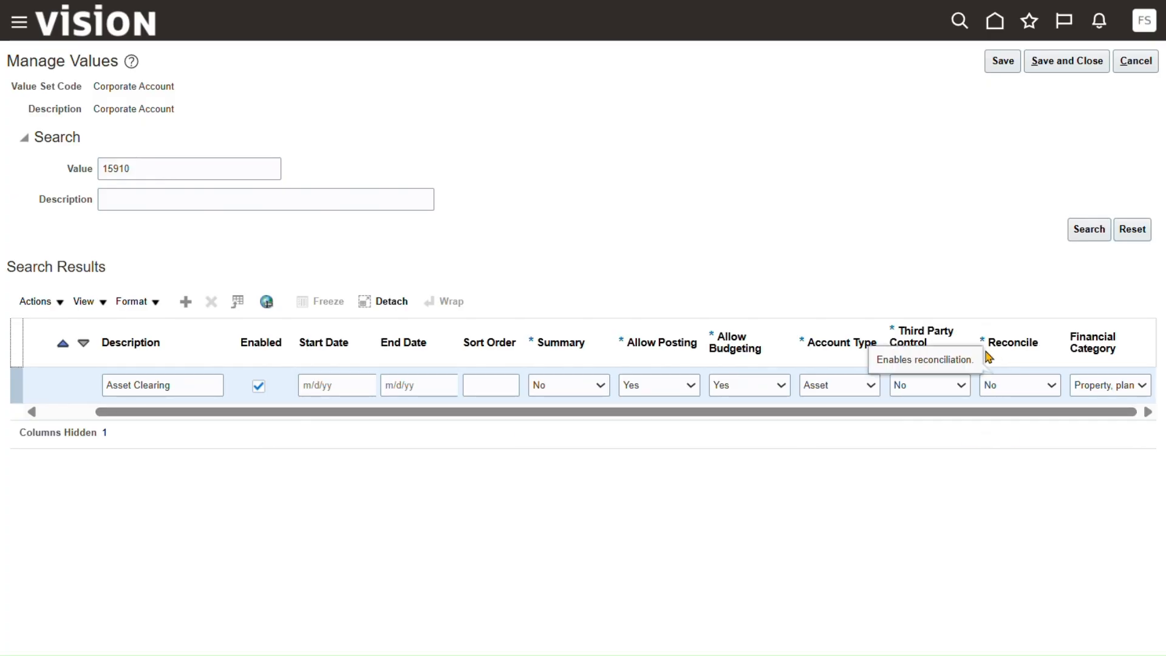
{"action": "left_click", "coordinate": [1032, 392]}
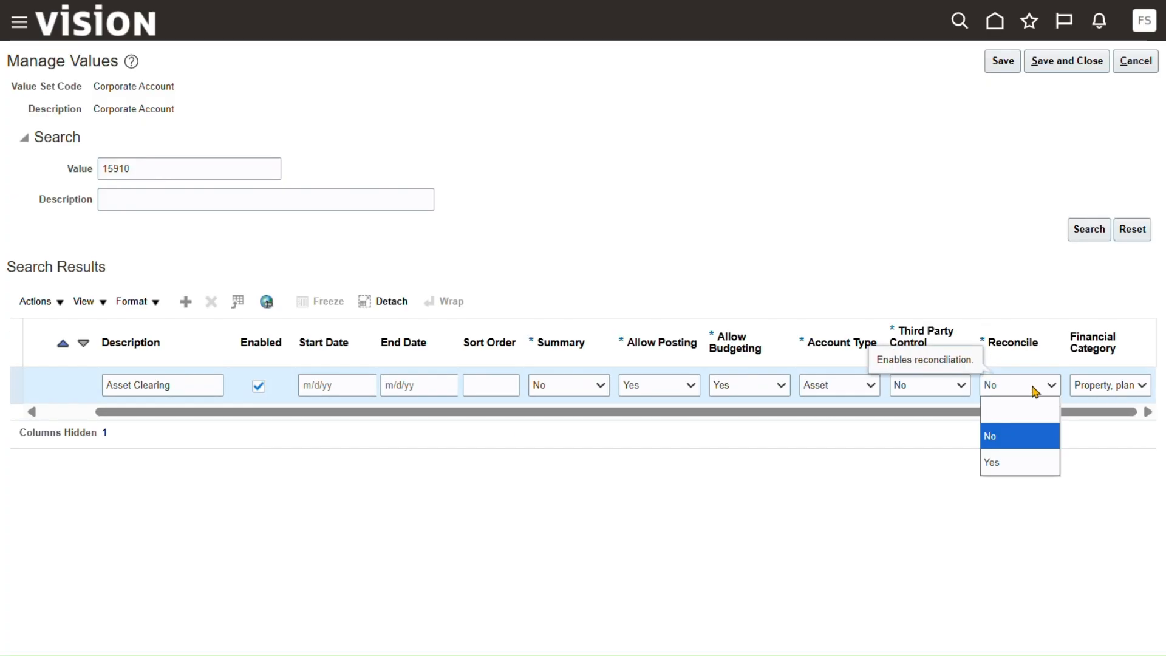
{"action": "left_click", "coordinate": [1015, 466]}
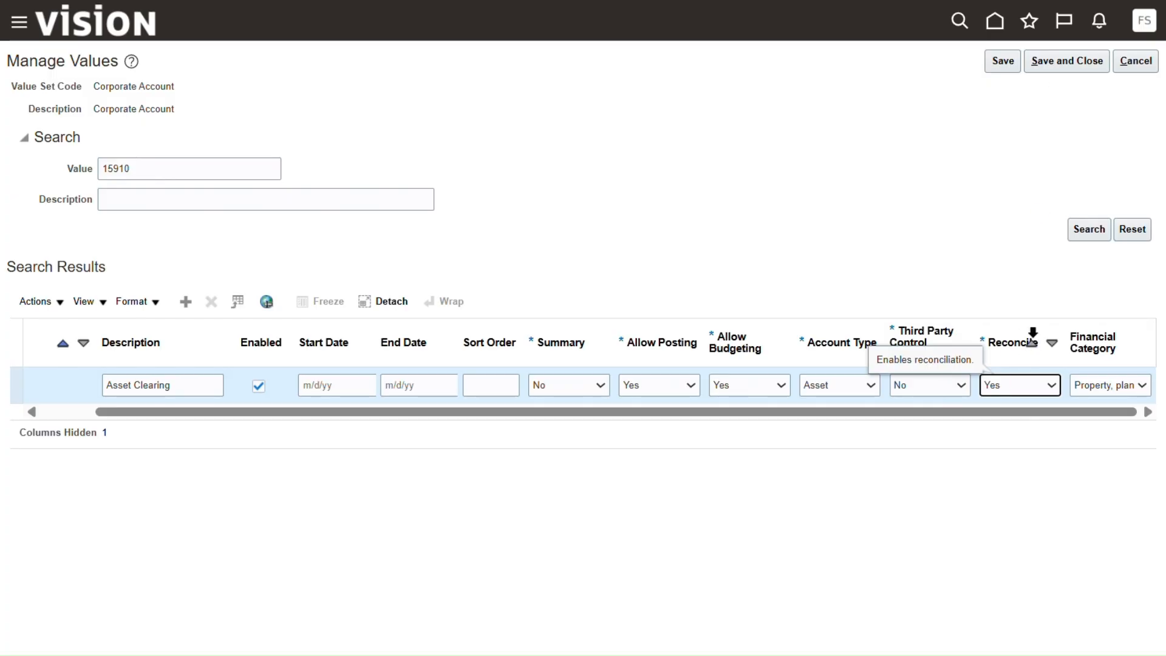
{"action": "left_click", "coordinate": [1040, 63]}
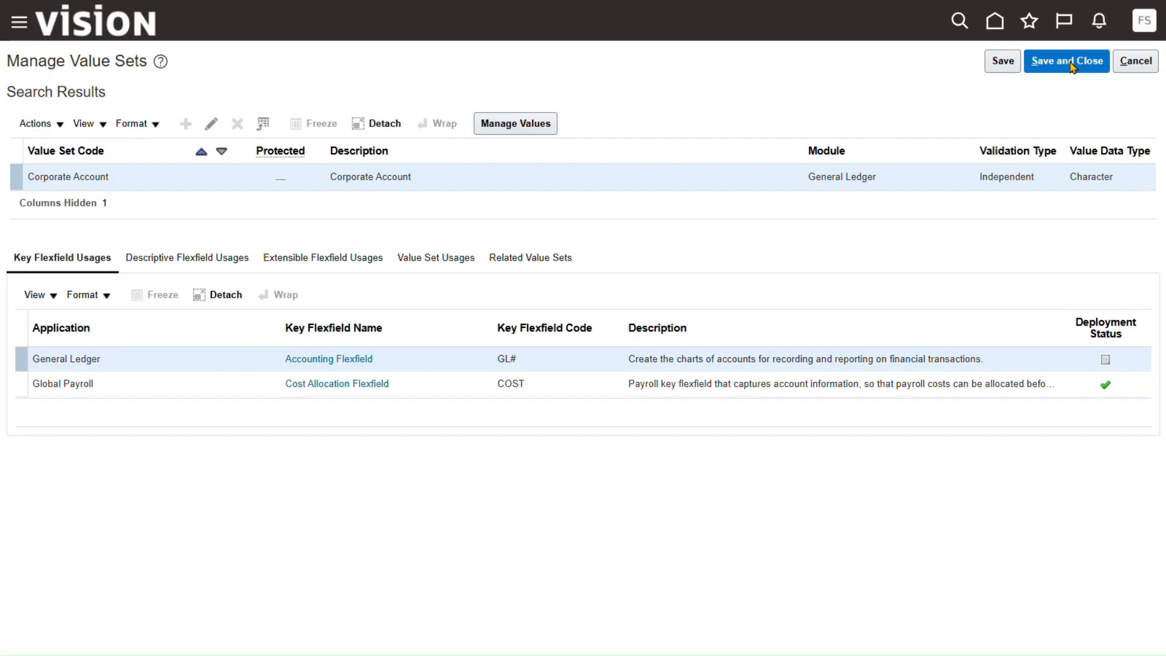
Step: Save and close the value set and the structure instance, and return to the Financials setup task list
{"action": "left_click", "coordinate": [1072, 63]}
{"action": "left_click", "coordinate": [1072, 63]}
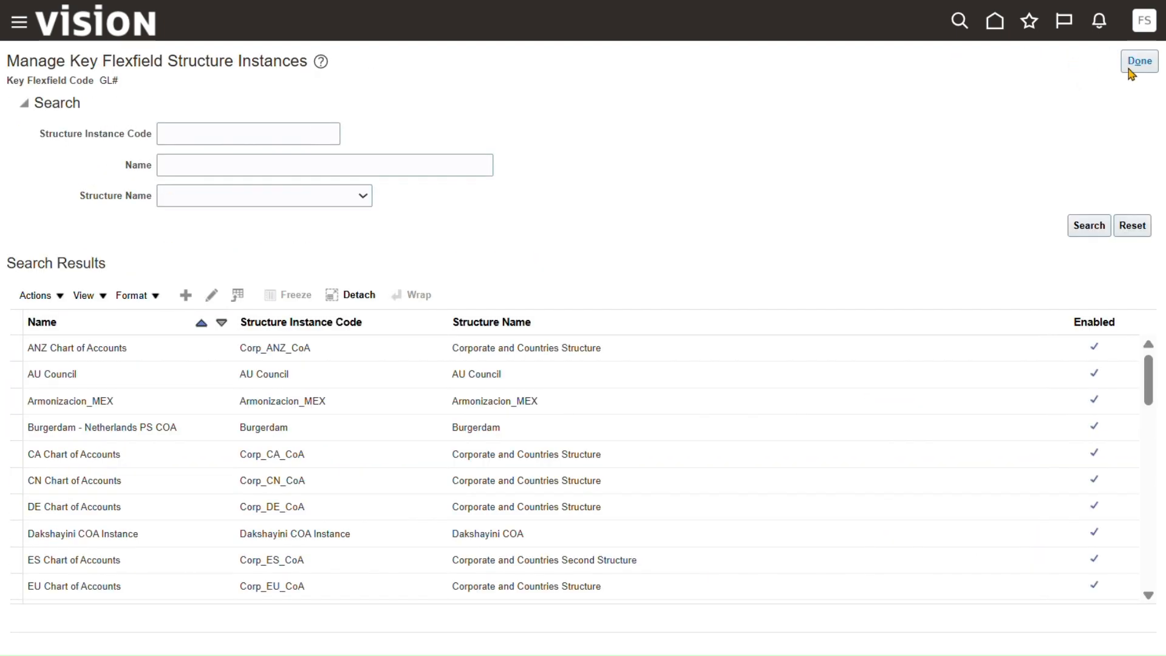
{"action": "left_click", "coordinate": [1125, 68]}
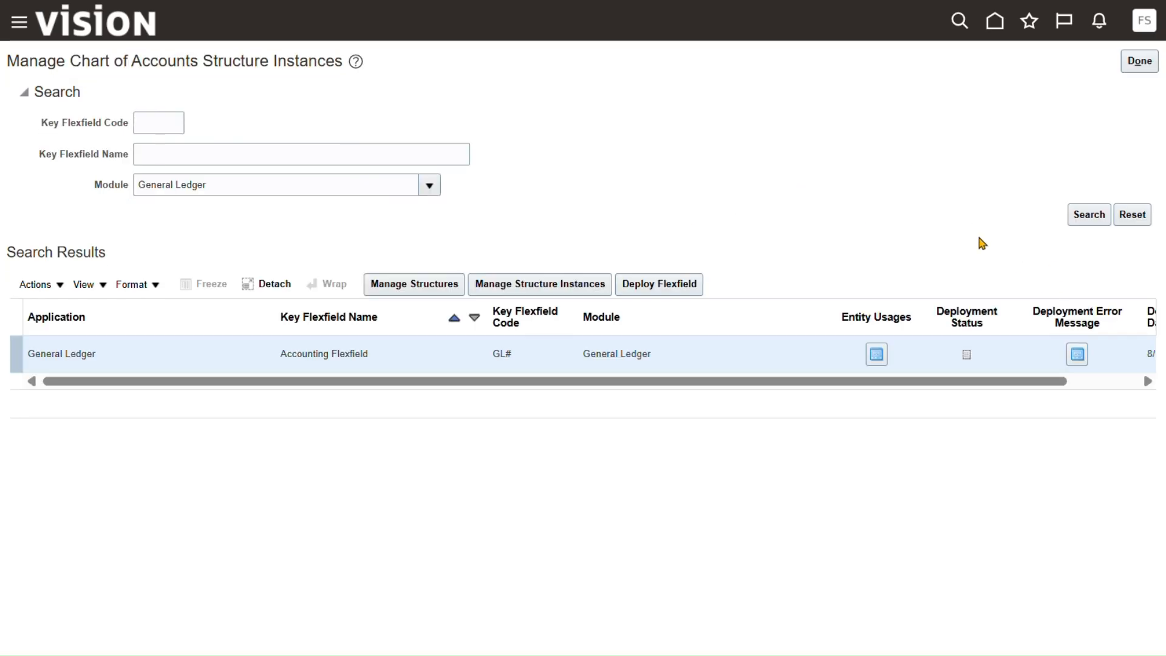
{"action": "left_click", "coordinate": [1139, 63]}
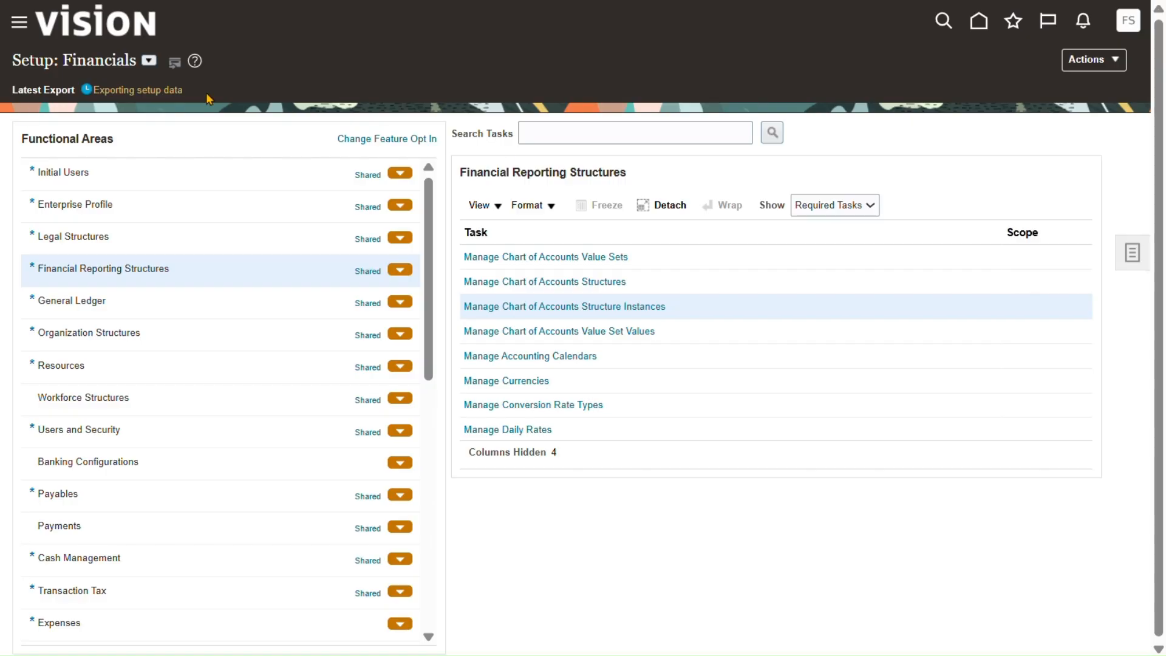
Step: Open the Scheduled Processes work area from the Tools group of the main navigation
{"action": "left_click", "coordinate": [17, 22]}
{"action": "scroll", "coordinate": [91, 443], "scroll_direction": "down", "scroll_amount": 10}
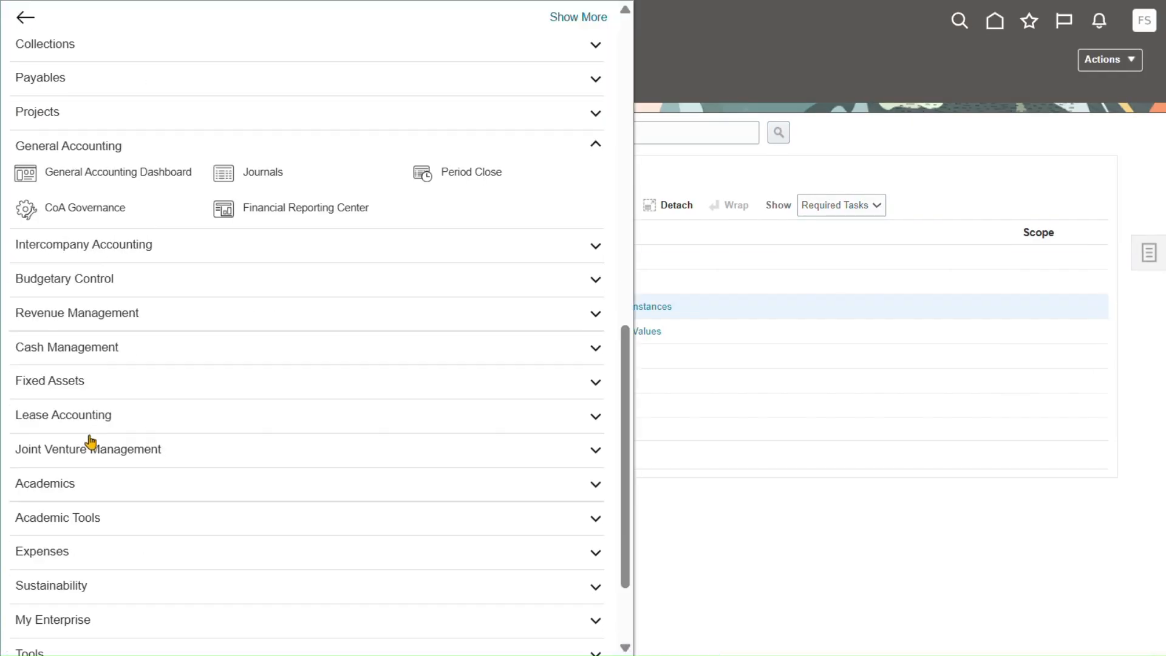
{"action": "scroll", "coordinate": [67, 437], "scroll_direction": "down", "scroll_amount": 2}
{"action": "left_click", "coordinate": [73, 538]}
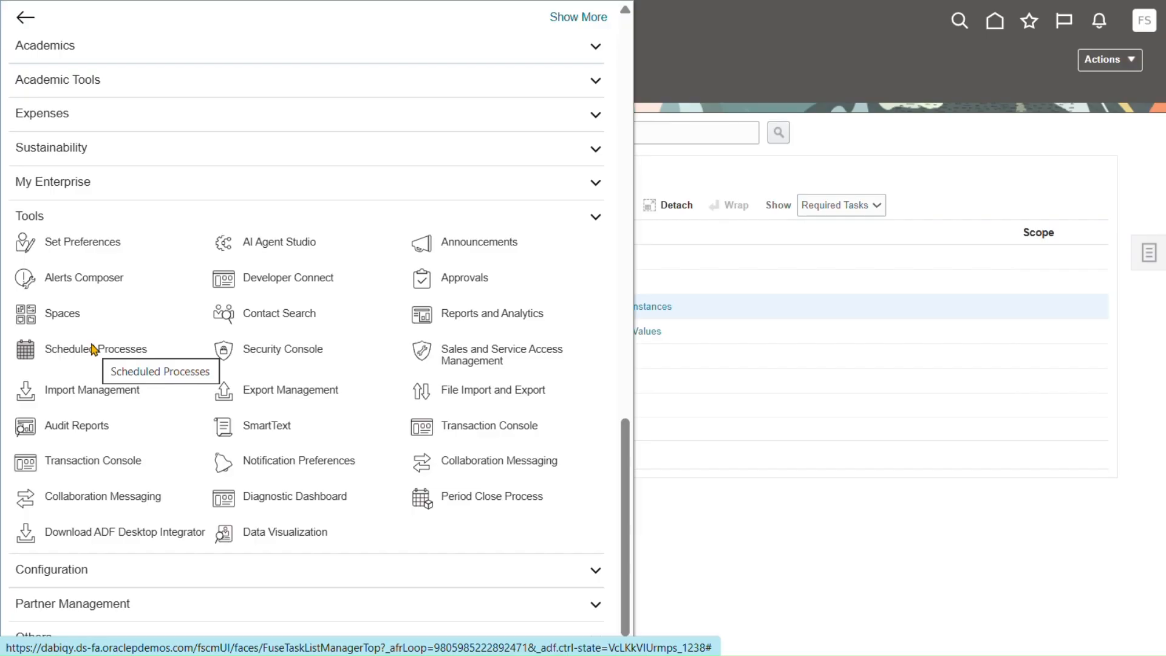
{"action": "left_click", "coordinate": [94, 348]}
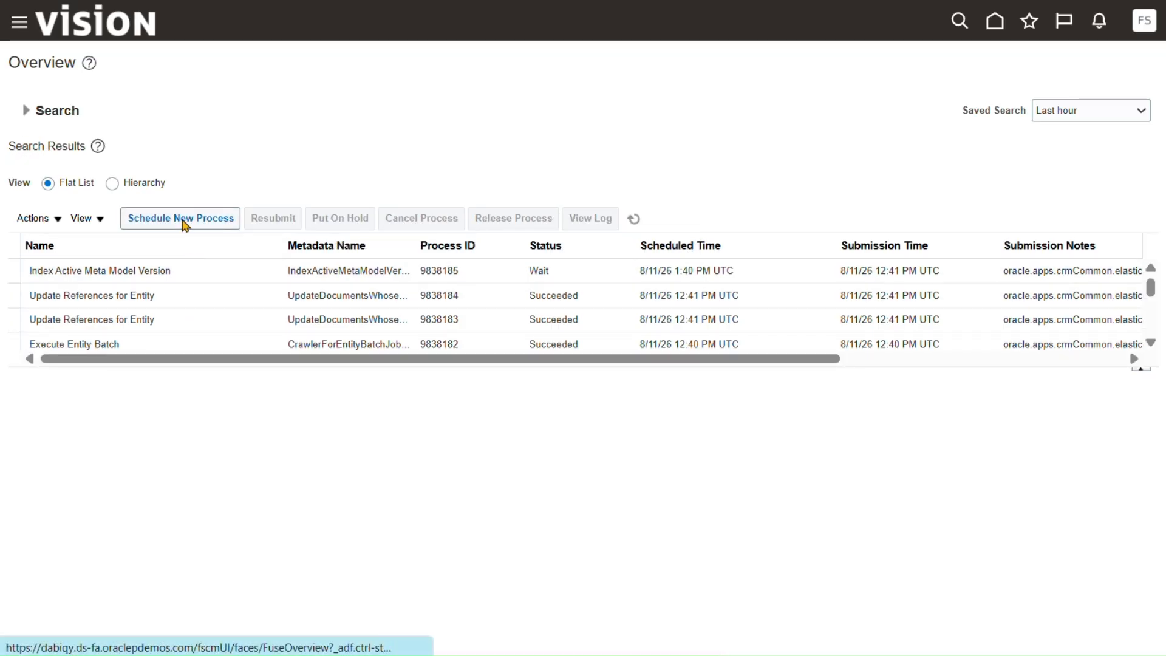
Step: Start scheduling a new job, search the process names for "inherit" and choose Inherit Segment Value Attributes
{"action": "left_click", "coordinate": [235, 226]}
{"action": "left_click", "coordinate": [465, 299]}
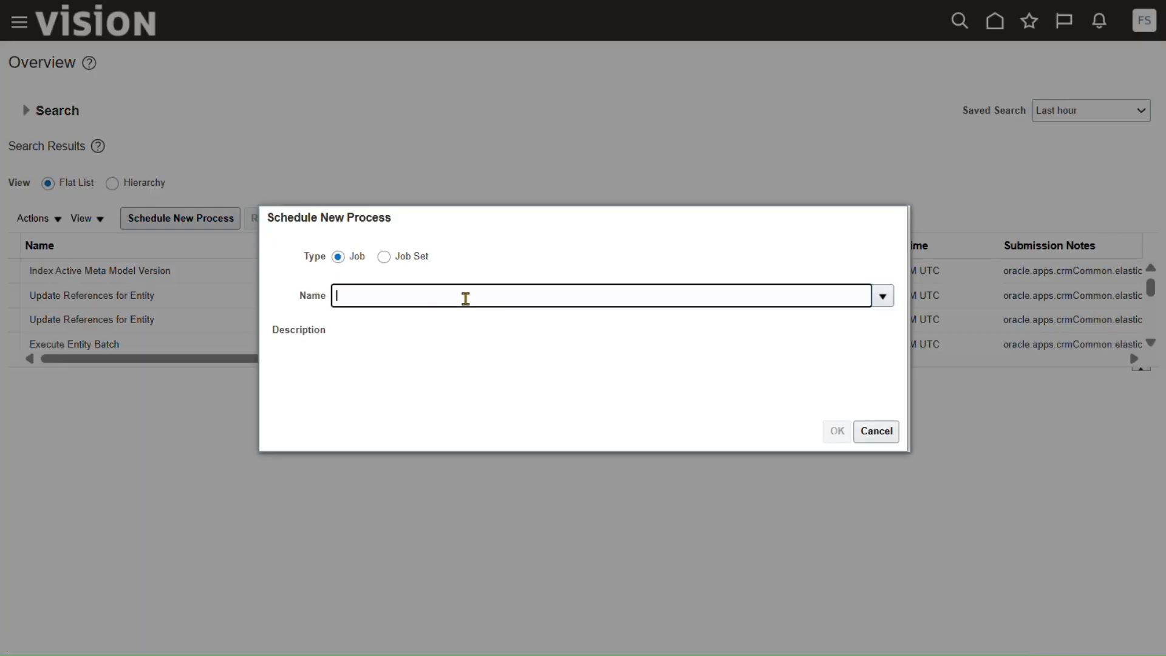
{"action": "left_click", "coordinate": [883, 296]}
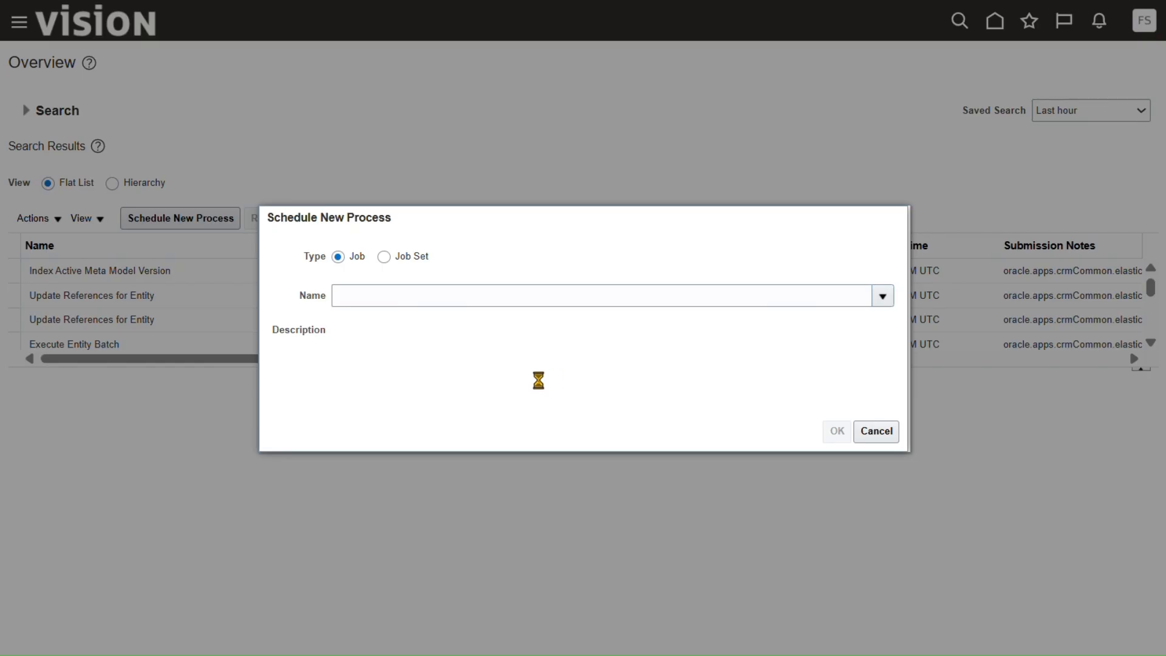
{"action": "left_click", "coordinate": [353, 582]}
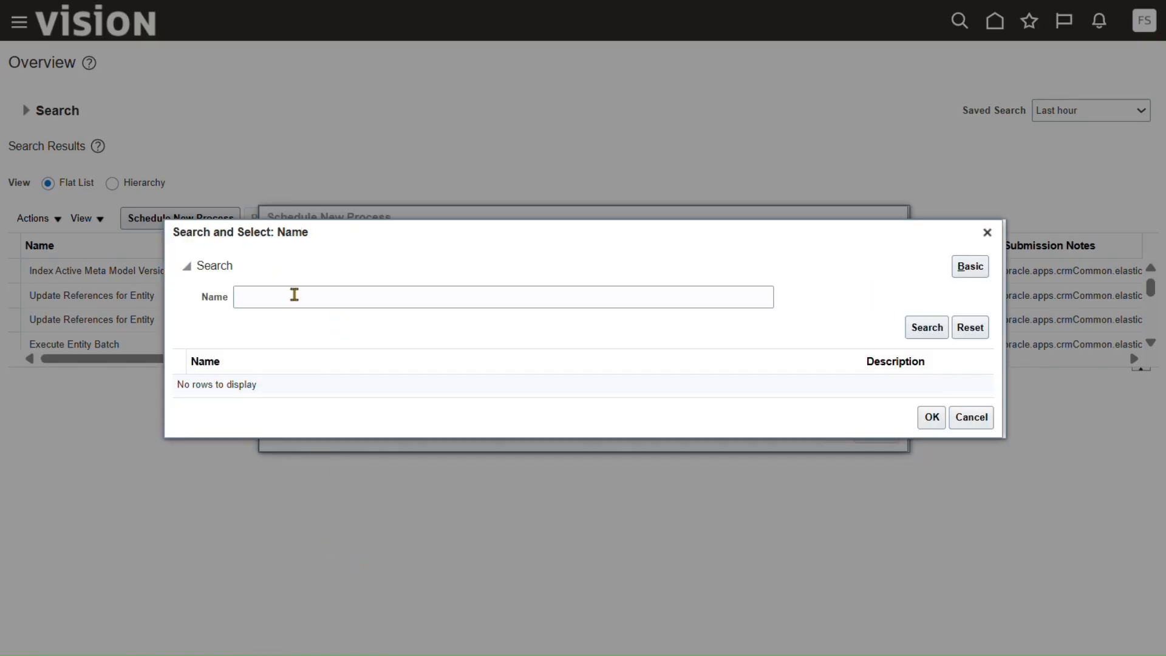
{"action": "left_click", "coordinate": [297, 300]}
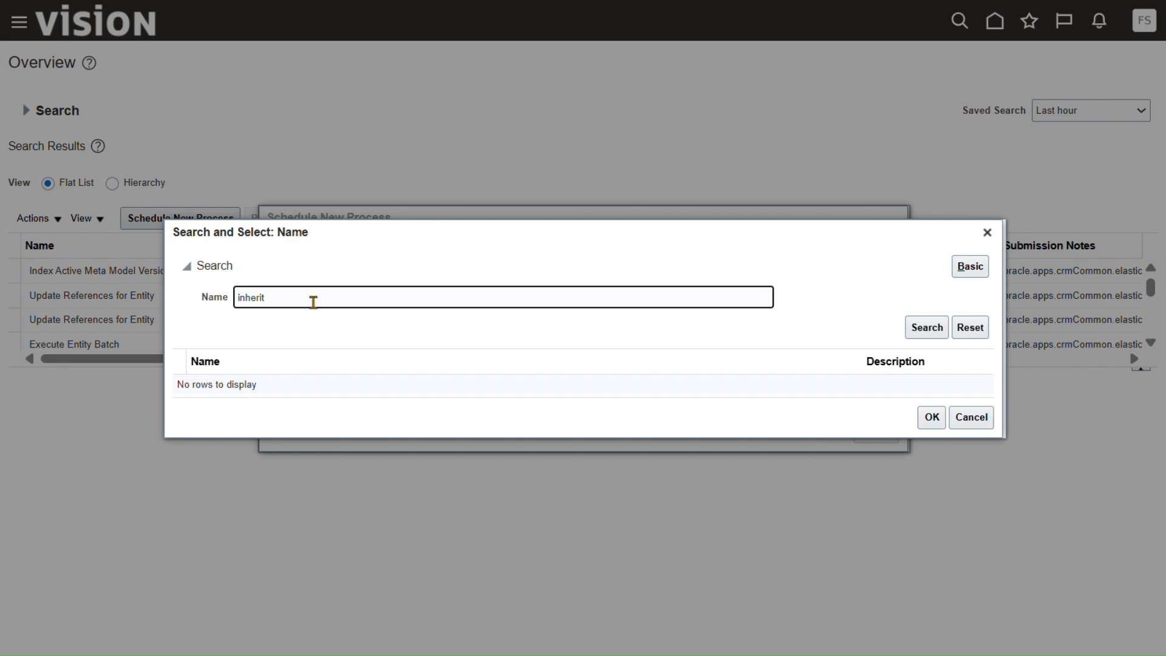
{"action": "left_click", "coordinate": [926, 327]}
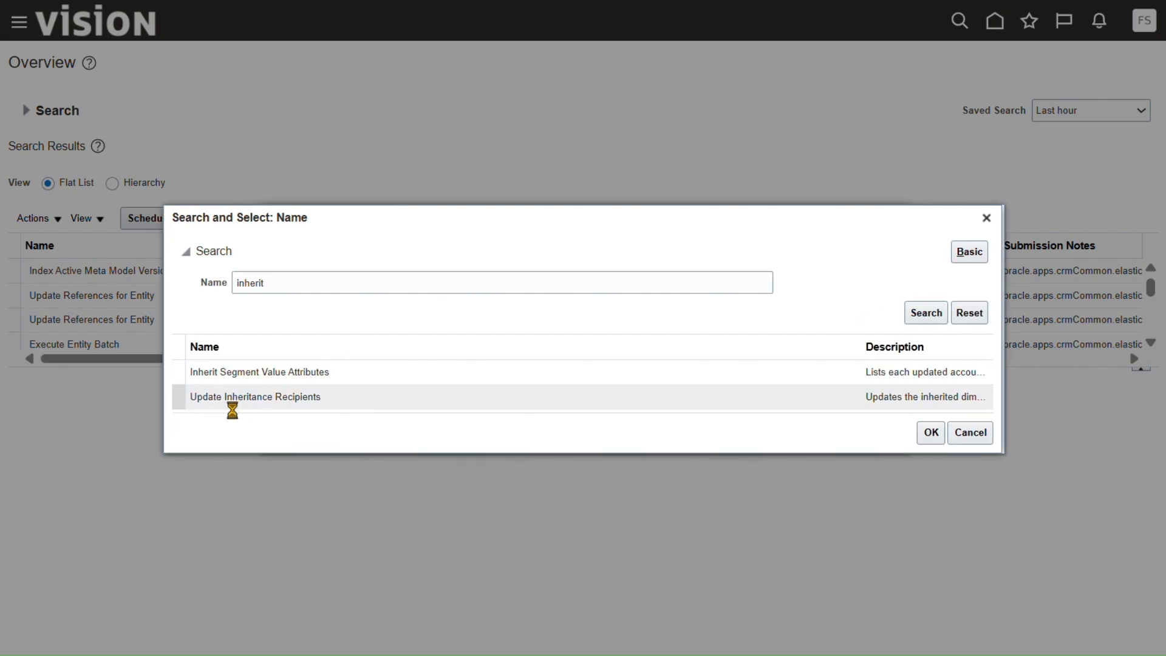
{"action": "left_click", "coordinate": [217, 370]}
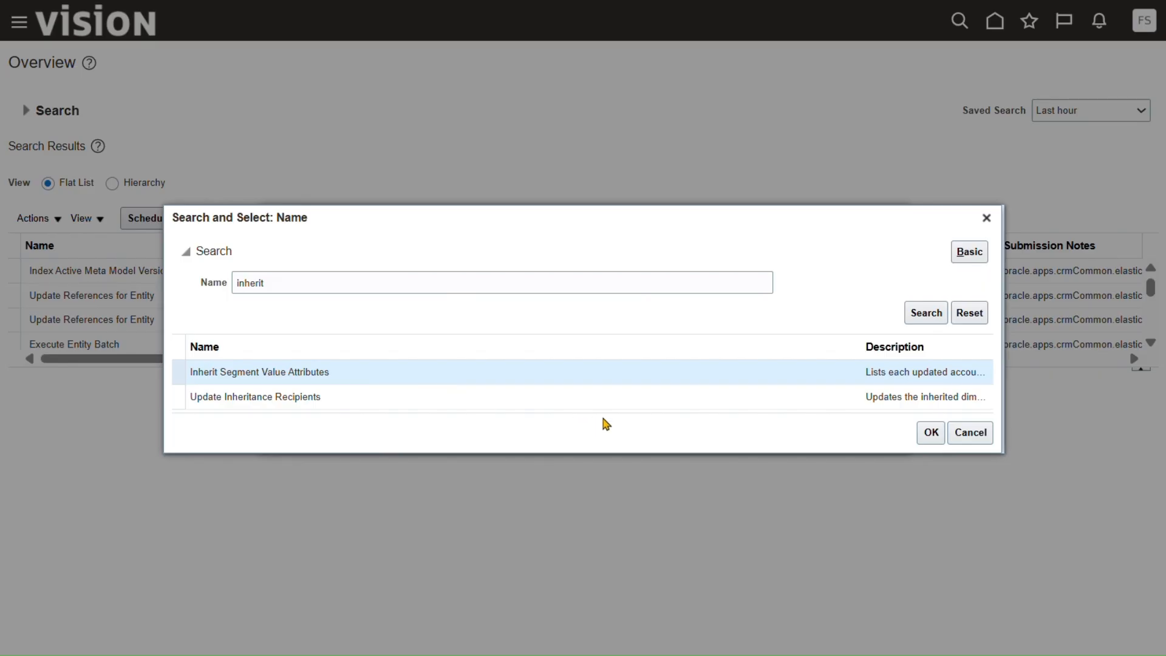
{"action": "left_click", "coordinate": [931, 433]}
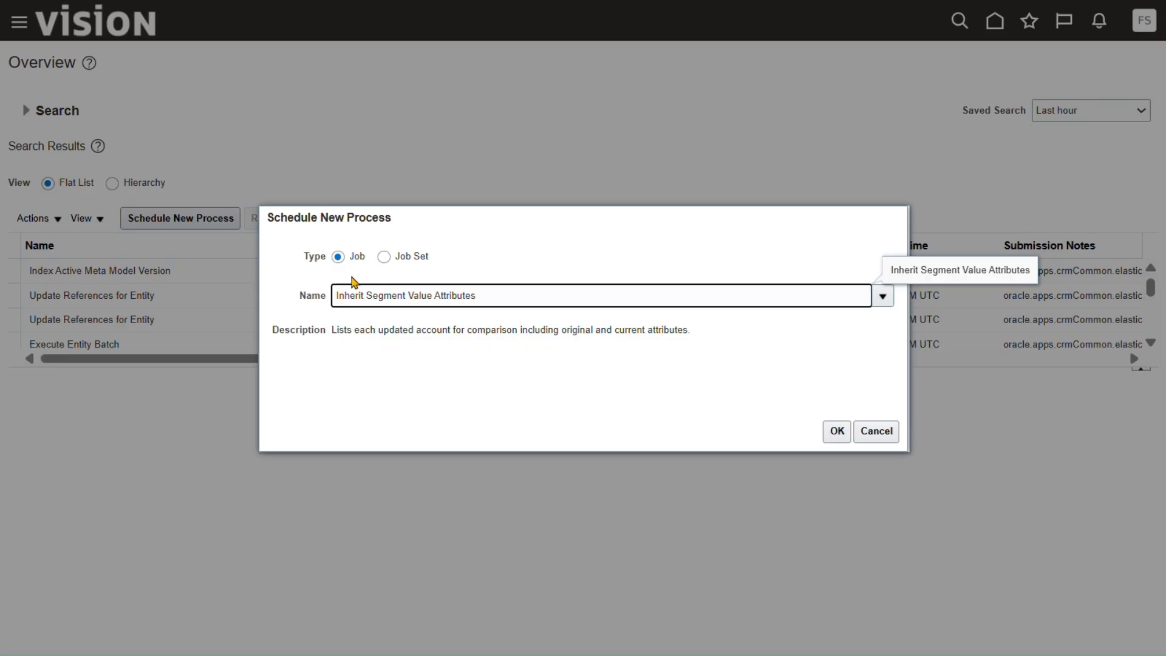
{"action": "left_click", "coordinate": [837, 431]}
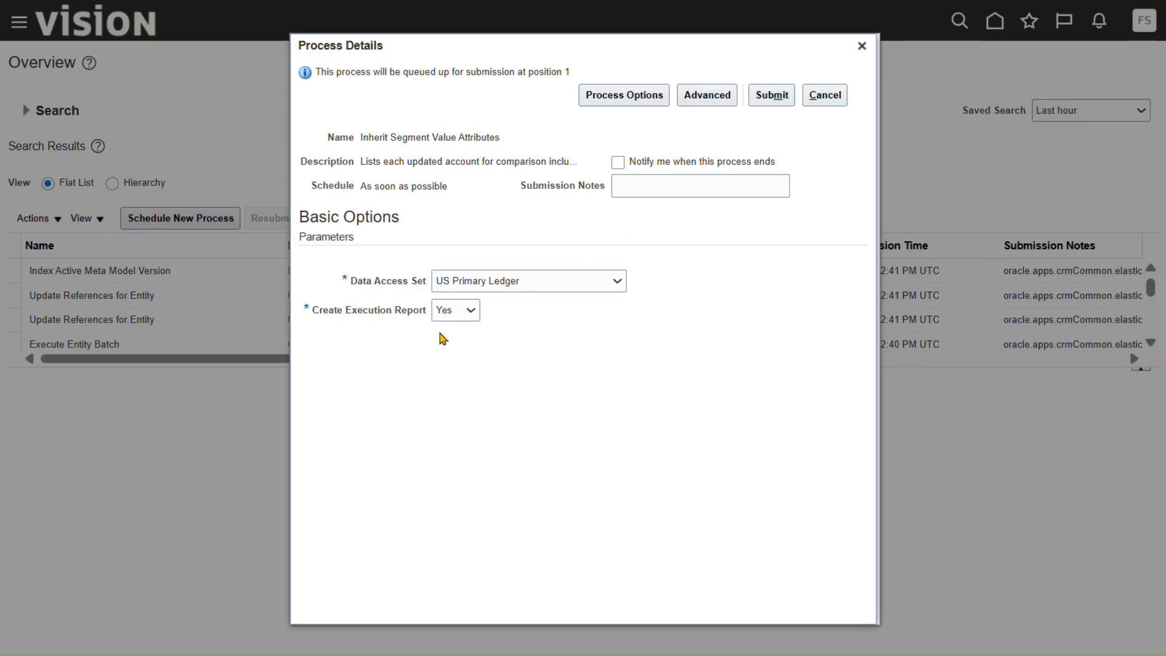
Step: Submit the process for data access set US Primary Ledger with Create Execution Report at Yes, and copy the submitted process ID
{"action": "left_click", "coordinate": [473, 315]}
{"action": "left_click", "coordinate": [473, 313]}
{"action": "left_click", "coordinate": [779, 103]}
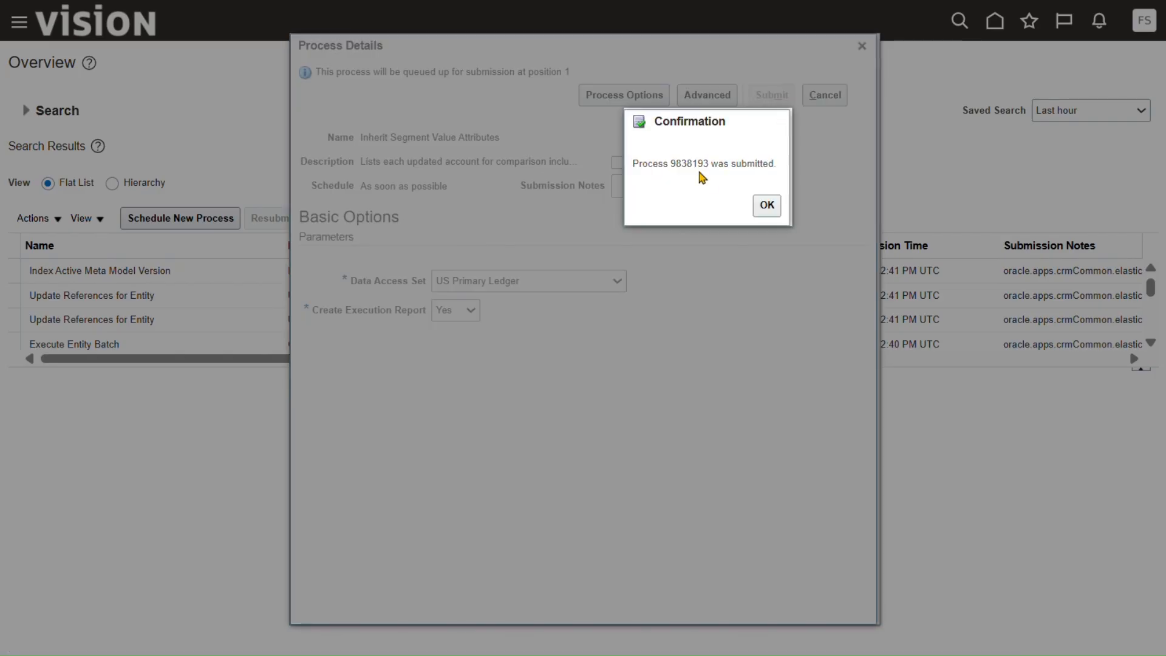
{"action": "double_click", "coordinate": [688, 164]}
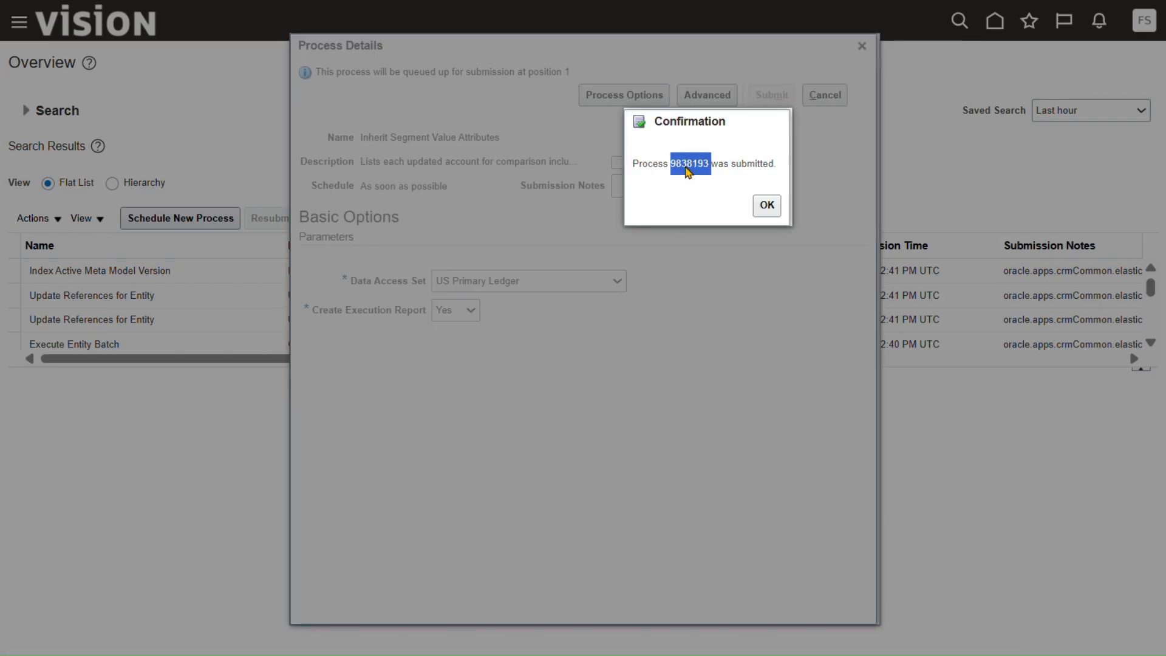
{"action": "right_click", "coordinate": [687, 168]}
{"action": "left_click", "coordinate": [737, 195]}
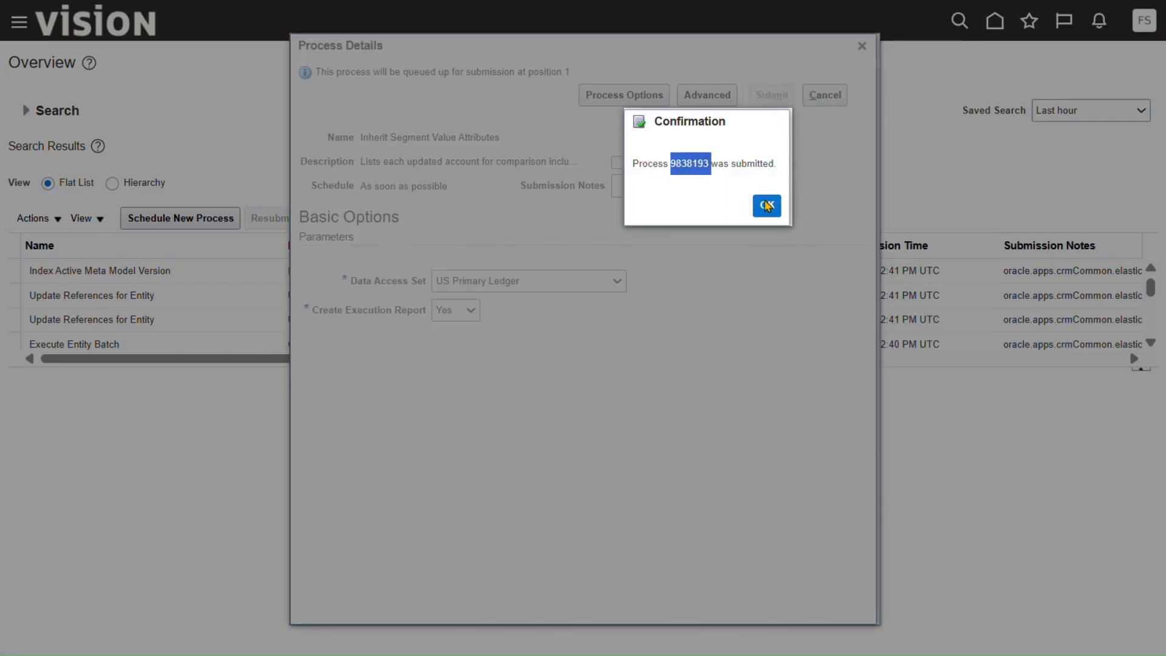
{"action": "left_click", "coordinate": [767, 205]}
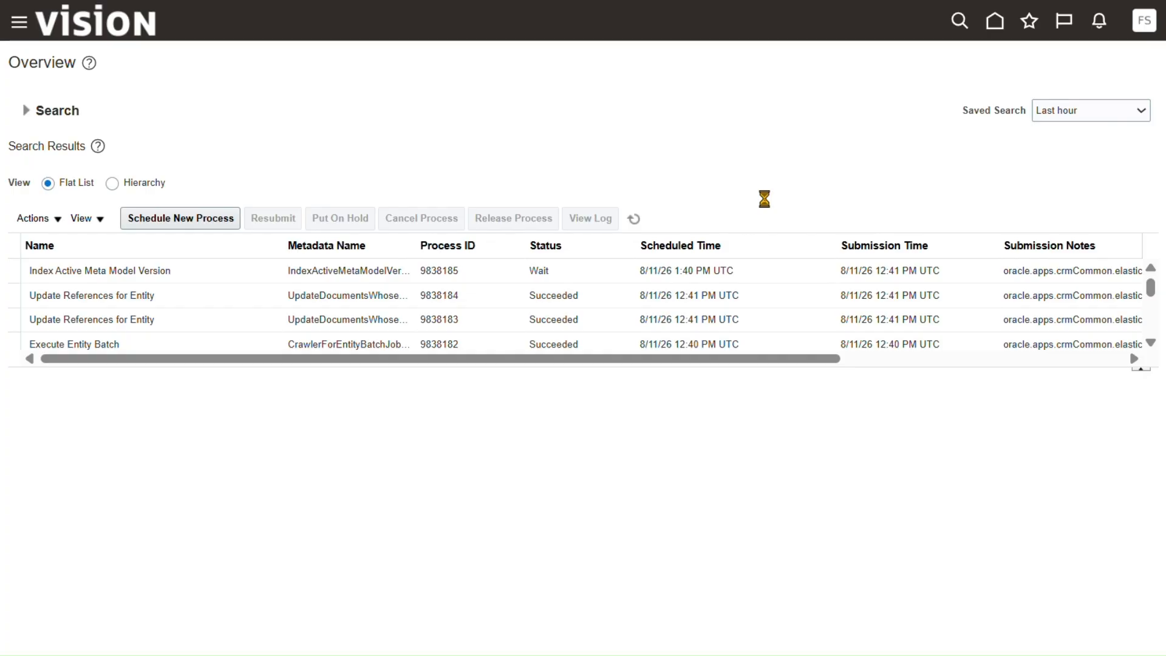
Step: Refresh the process list and check the status and parameters of the submitted Inherit Segment Value Attributes process
{"action": "left_click", "coordinate": [634, 220]}
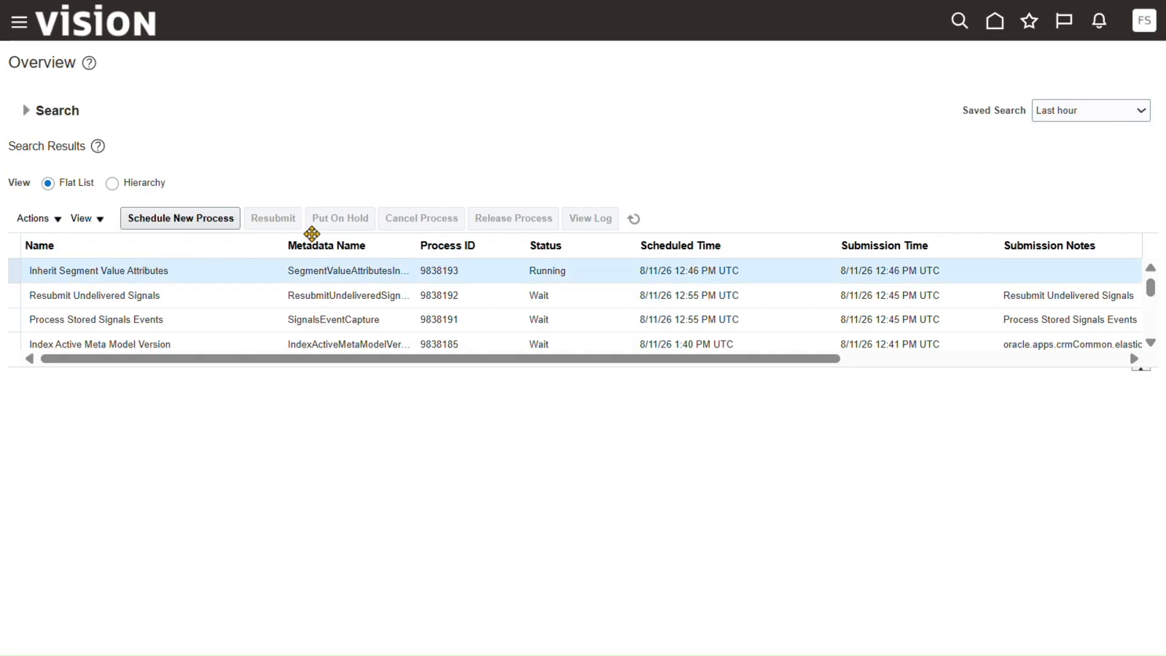
{"action": "left_click", "coordinate": [140, 271]}
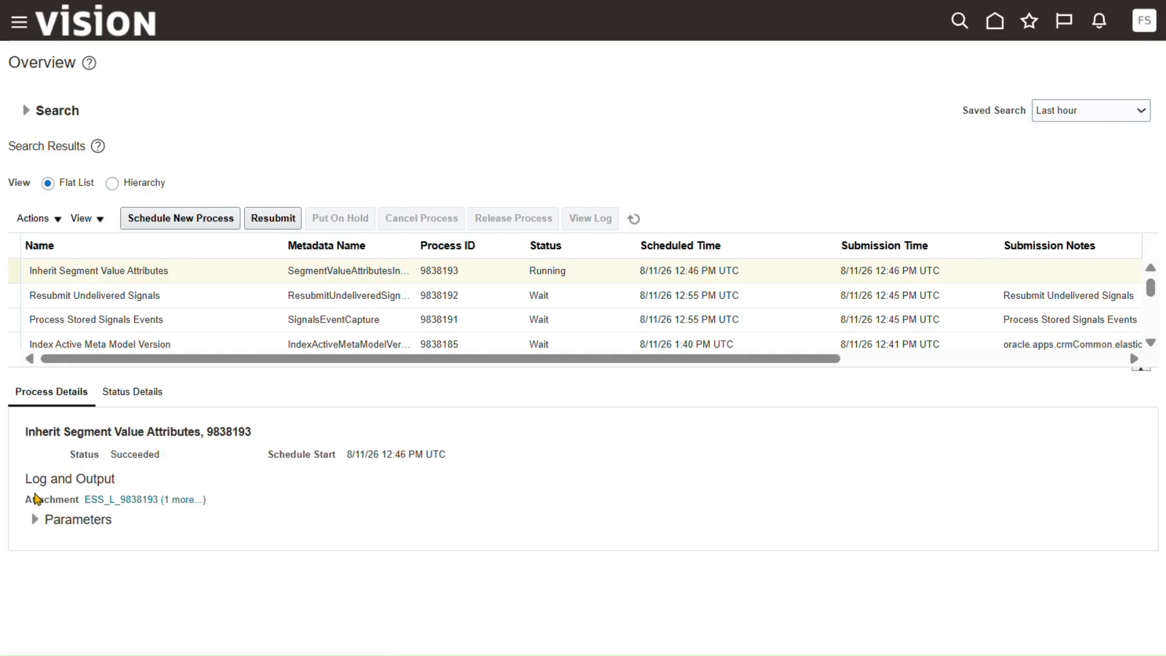
{"action": "left_click", "coordinate": [34, 519]}
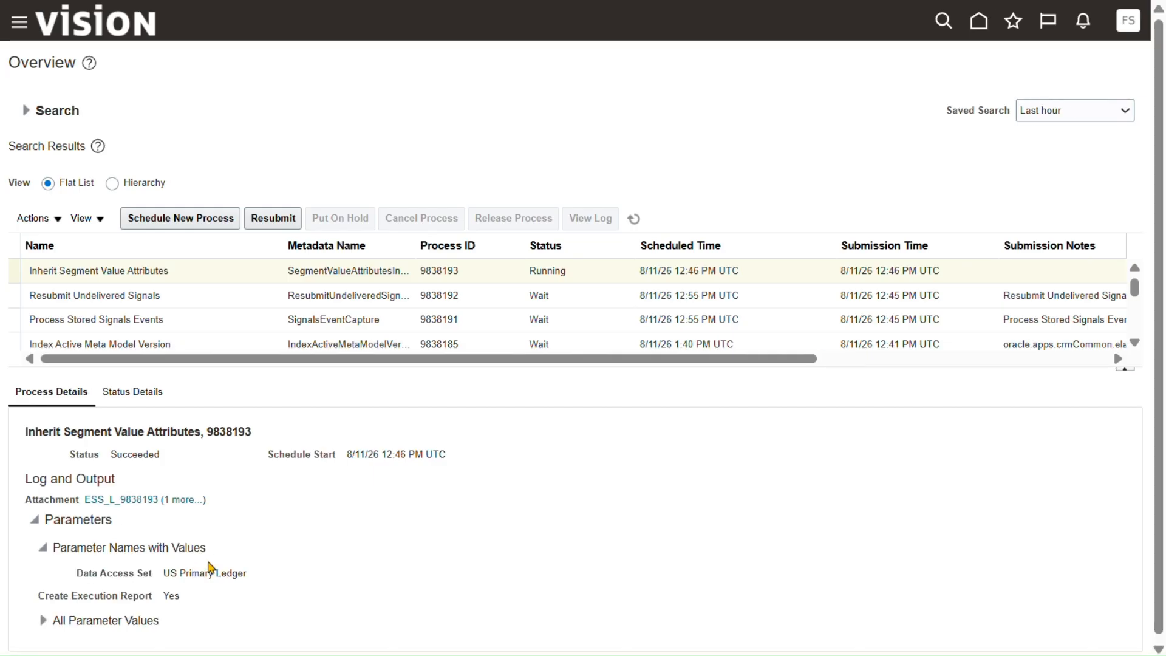
{"action": "left_click_drag", "start_coordinate": [177, 573], "coordinate": [256, 581]}
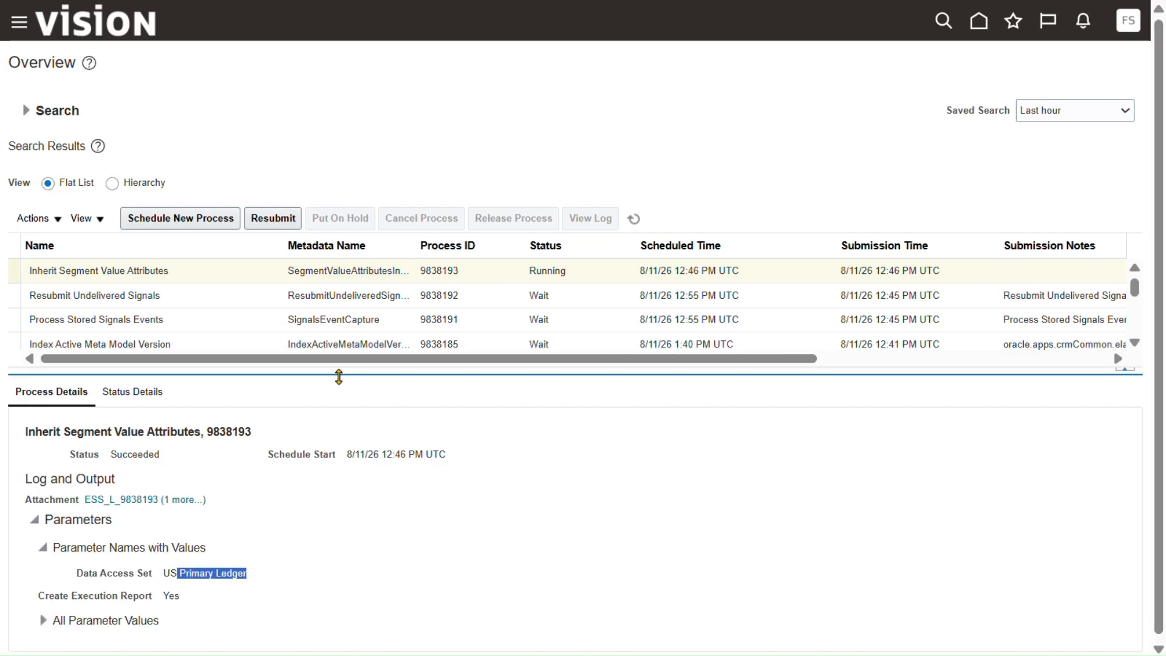
{"action": "left_click", "coordinate": [212, 574]}
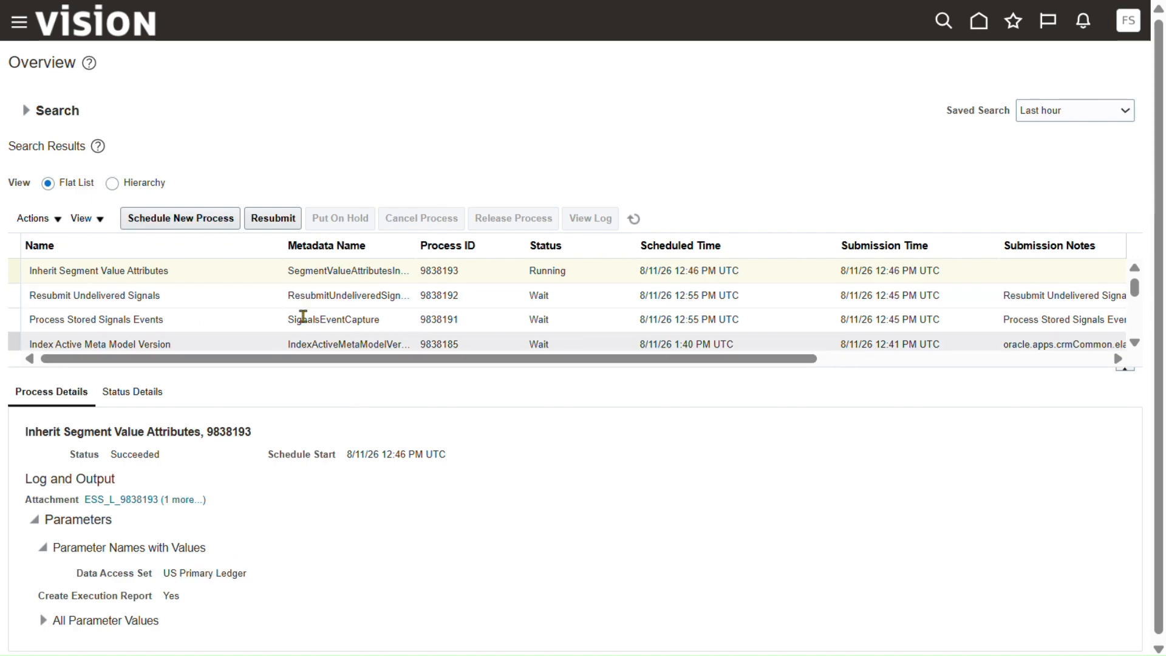
{"action": "left_click", "coordinate": [639, 217]}
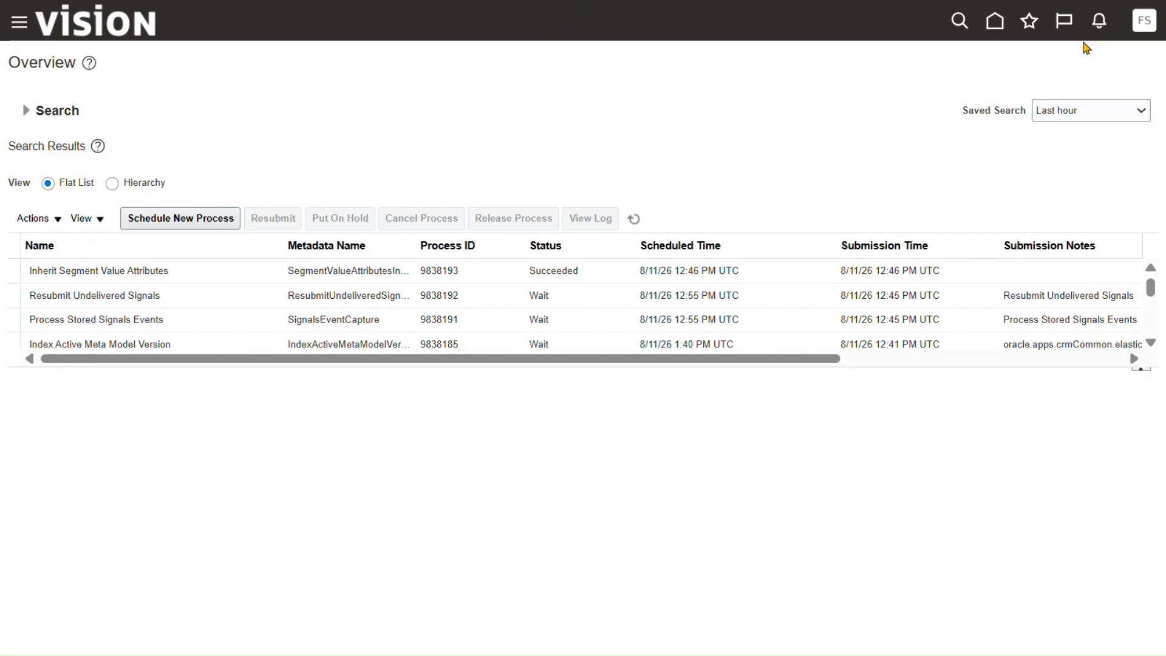
Step: Return to Setup and Maintenance and show all tasks for the General Ledger functional area of Financials
{"action": "left_click", "coordinate": [1142, 22]}
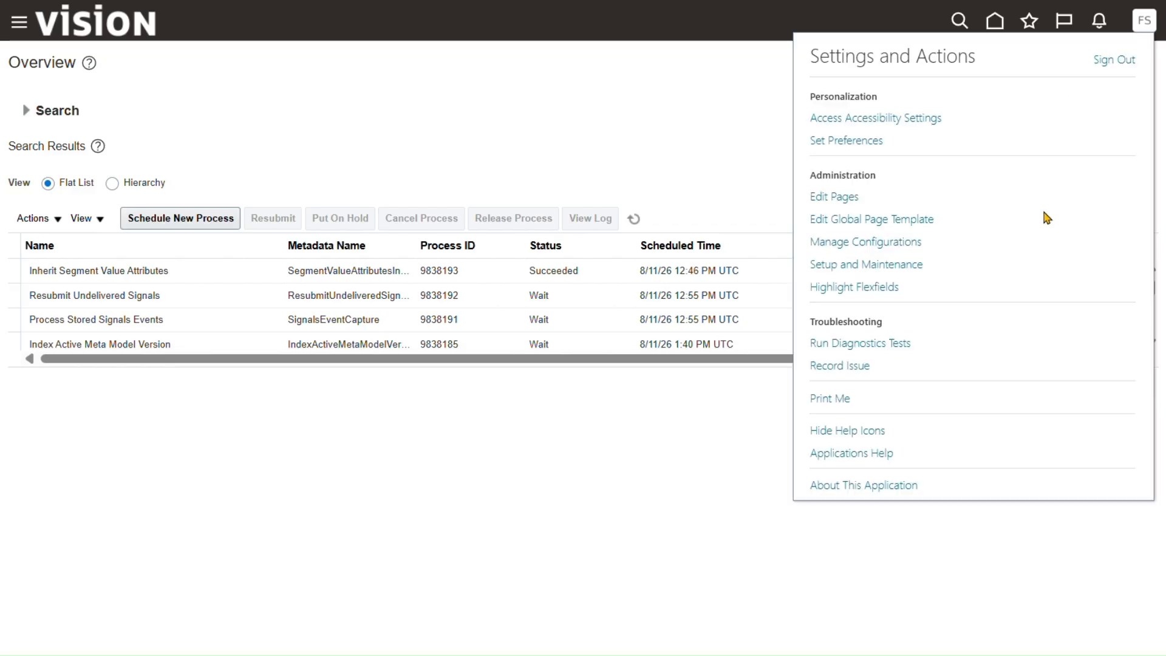
{"action": "left_click", "coordinate": [870, 265]}
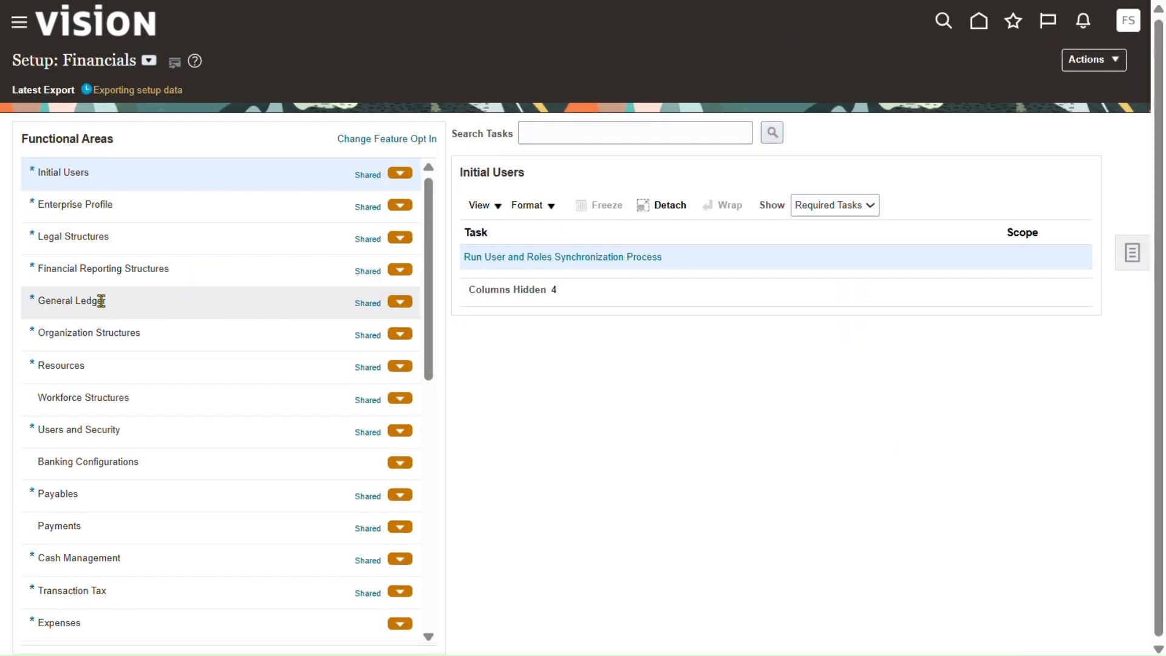
{"action": "left_click", "coordinate": [102, 300]}
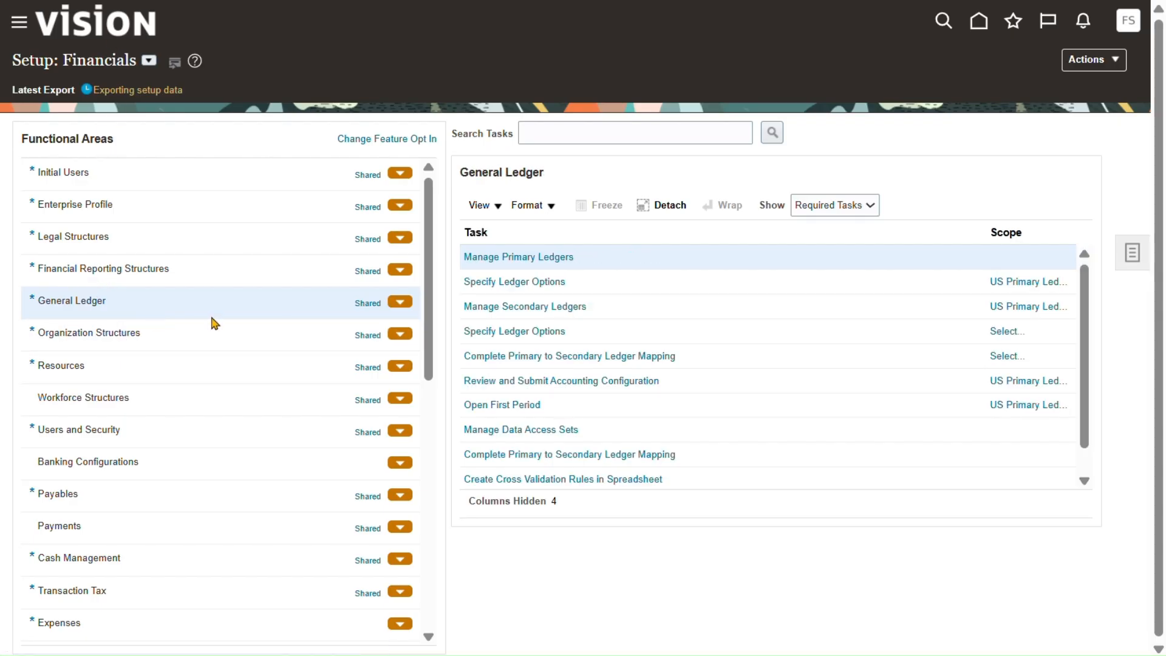
{"action": "left_click", "coordinate": [820, 205]}
{"action": "left_click", "coordinate": [832, 230]}
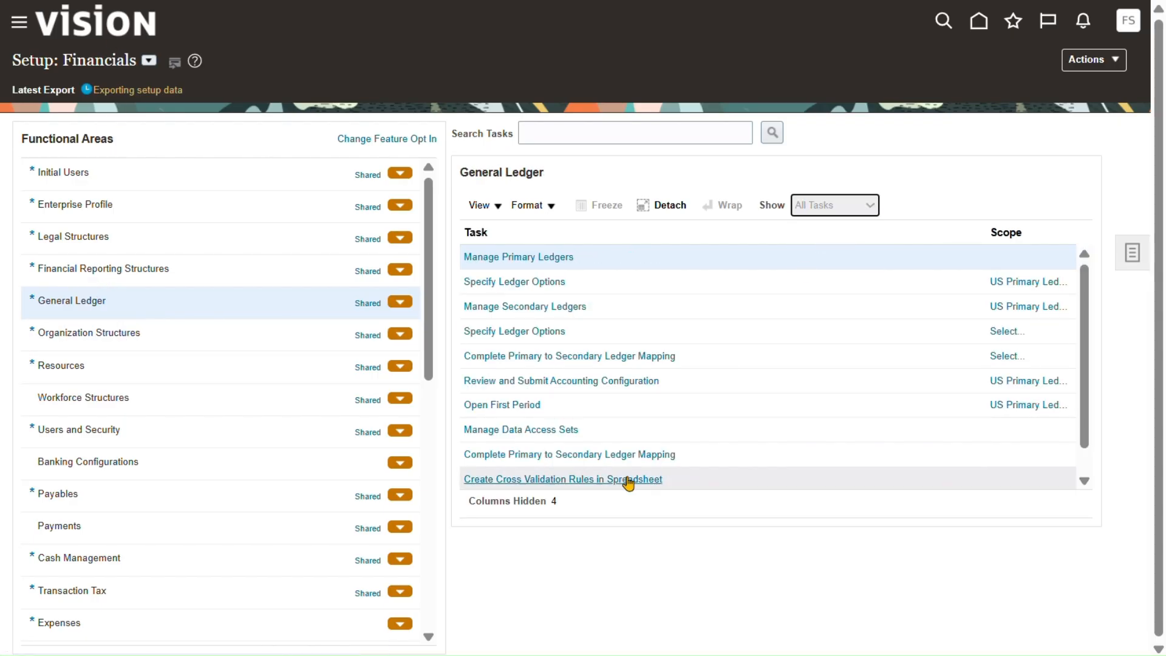
Step: Find the Manage Clearing Accounts Reconciliation task in the General Ledger task list and open it
{"action": "scroll", "coordinate": [583, 446], "scroll_direction": "down", "scroll_amount": 3}
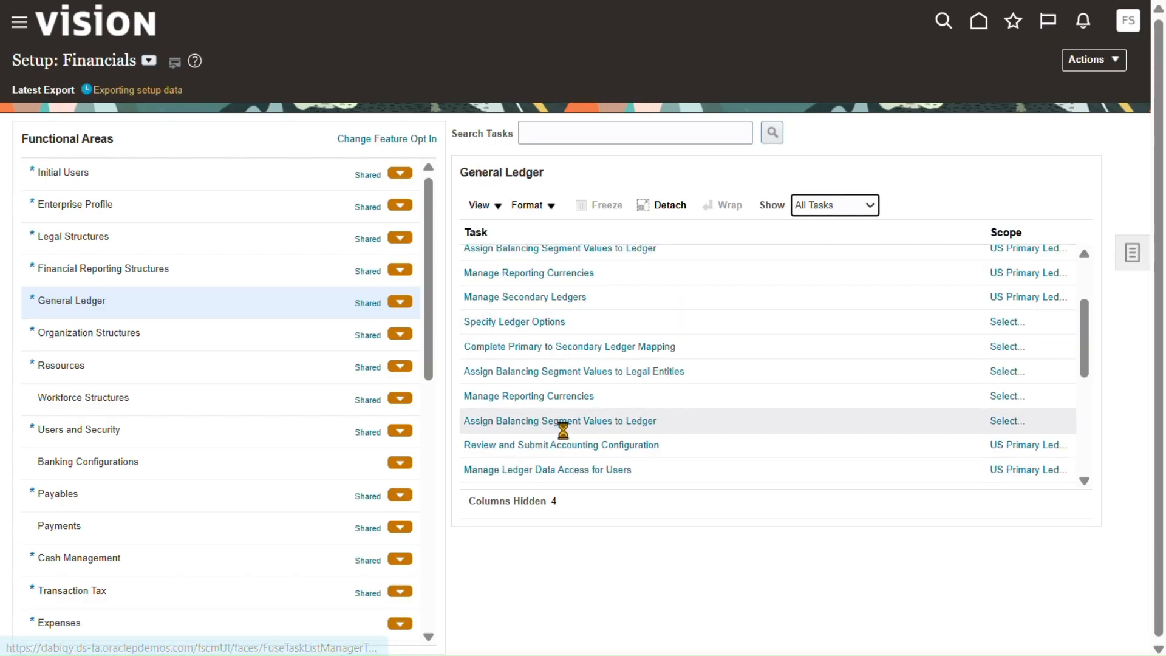
{"action": "scroll", "coordinate": [592, 450], "scroll_direction": "down", "scroll_amount": 3}
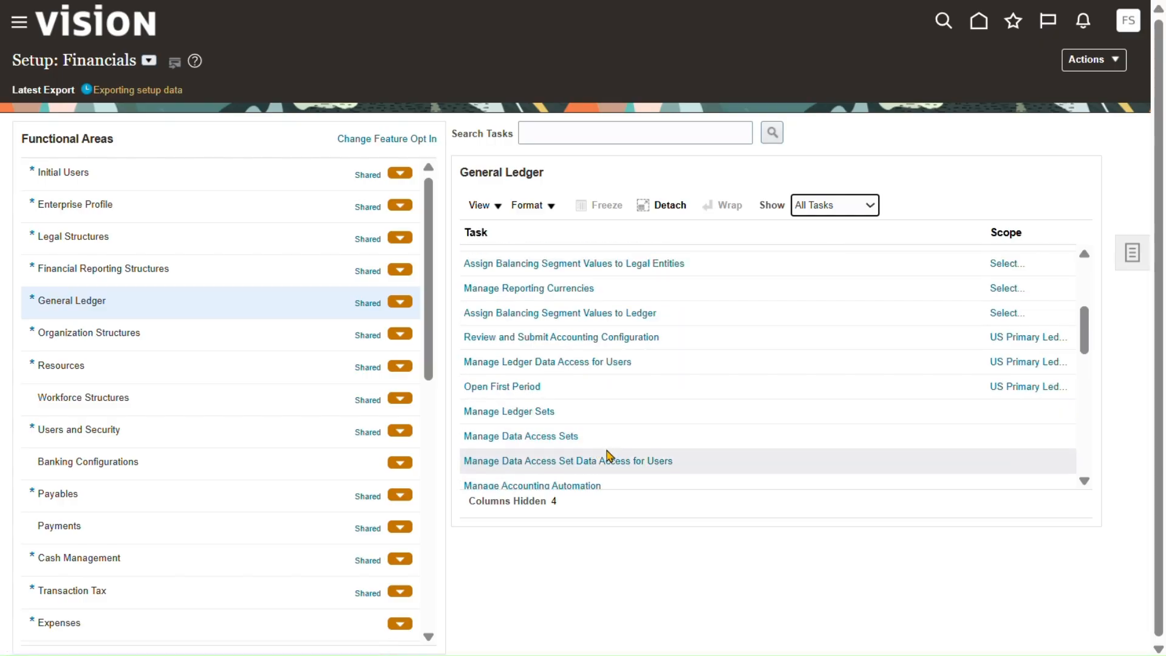
{"action": "scroll", "coordinate": [613, 457], "scroll_direction": "down", "scroll_amount": 3}
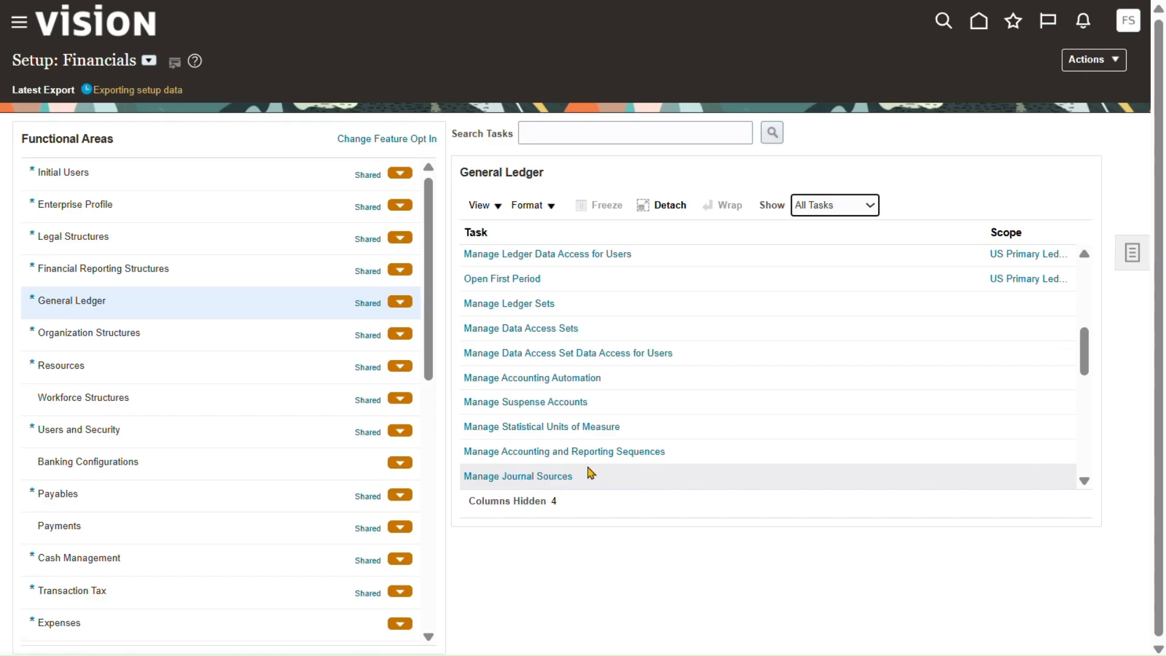
{"action": "scroll", "coordinate": [580, 452], "scroll_direction": "down", "scroll_amount": 6}
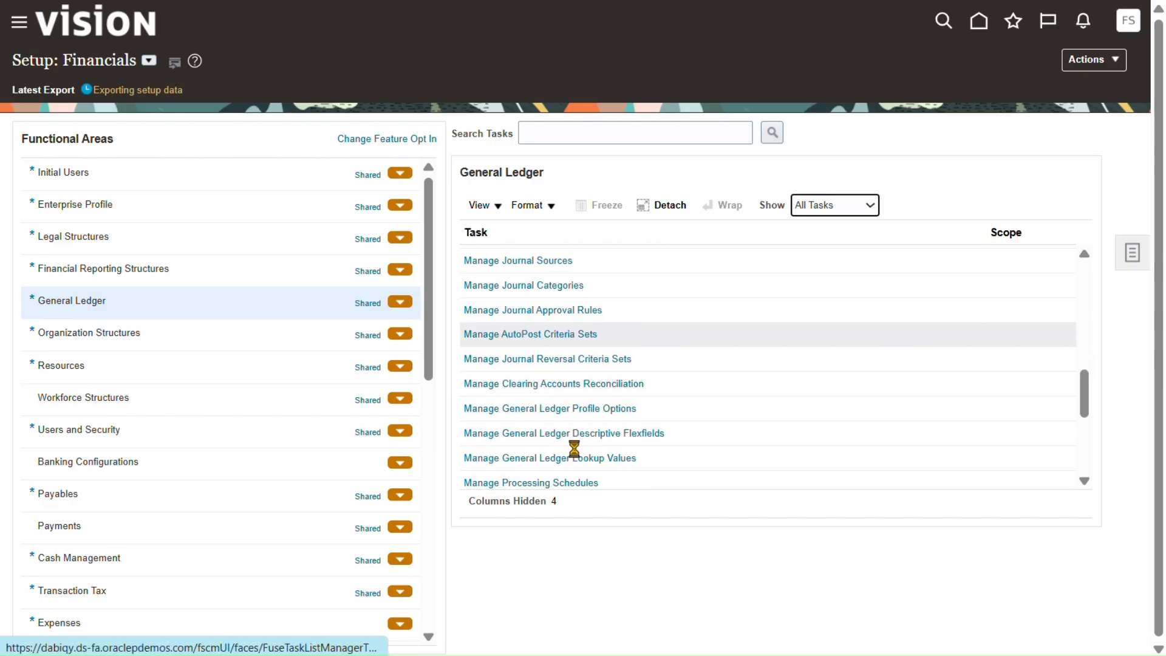
{"action": "left_click", "coordinate": [587, 384]}
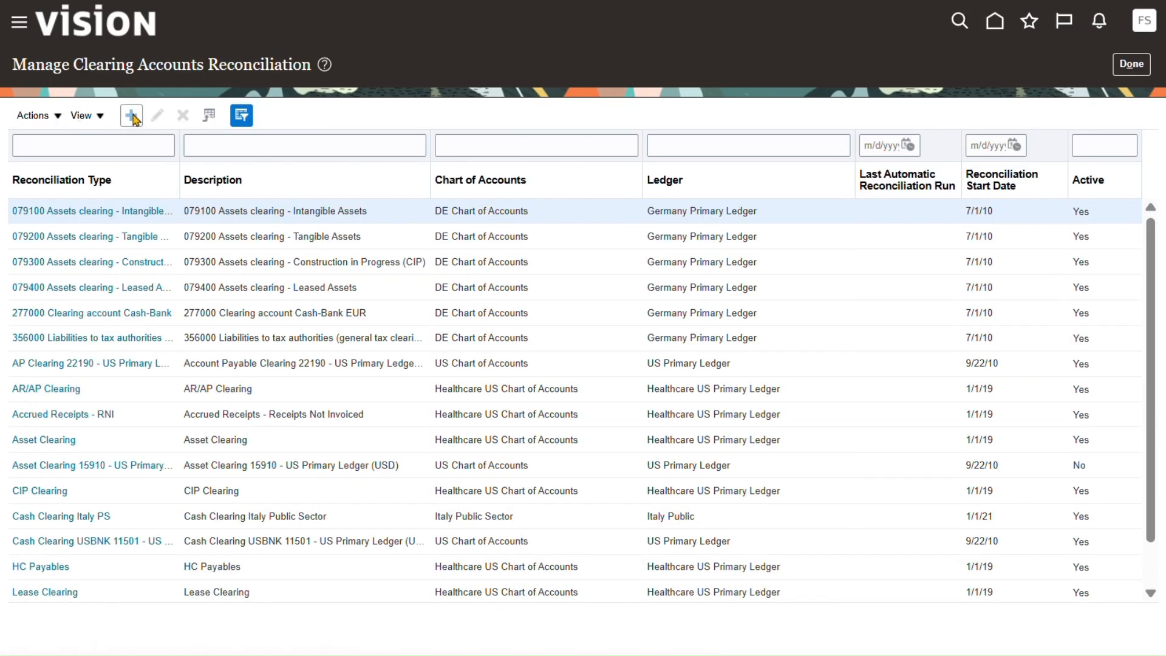
Step: Examine the fields and account matching rule options for creating a reconciliation type, and cancel without saving
{"action": "left_click", "coordinate": [133, 115]}
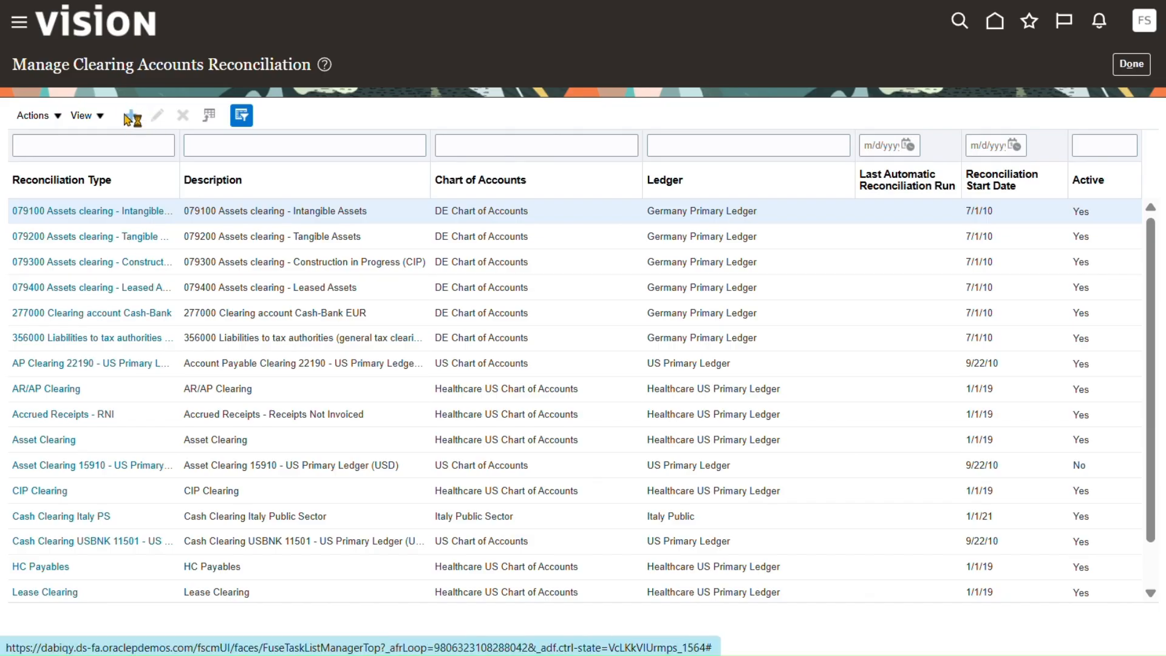
{"action": "left_click", "coordinate": [187, 122]}
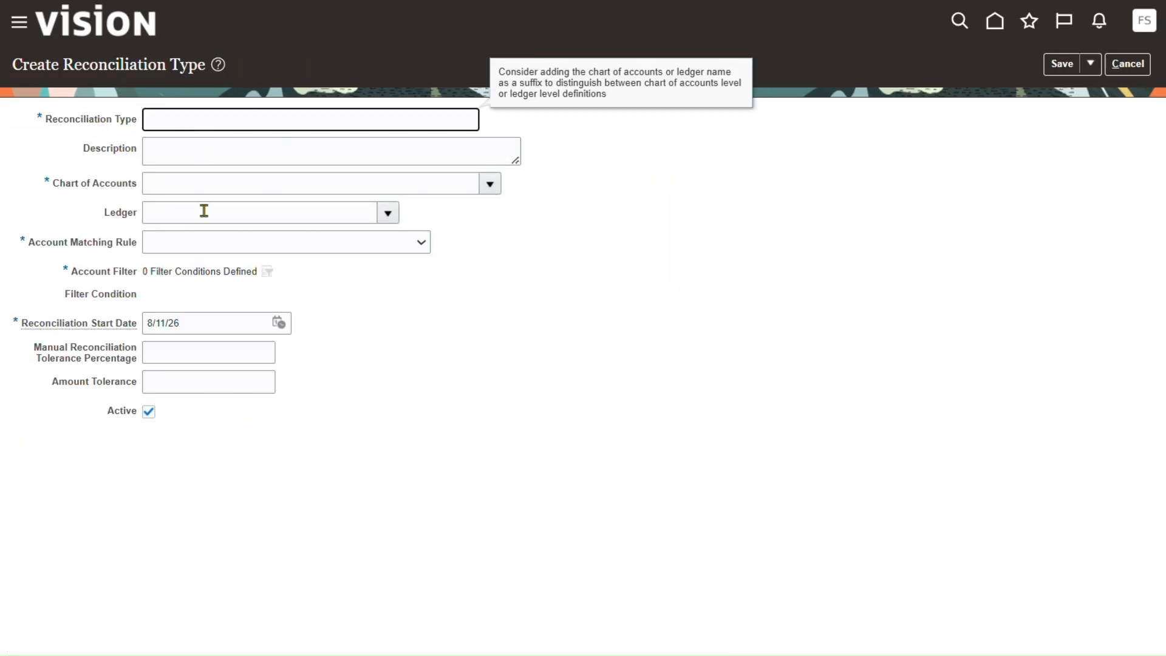
{"action": "left_click", "coordinate": [186, 157]}
{"action": "left_click", "coordinate": [191, 188]}
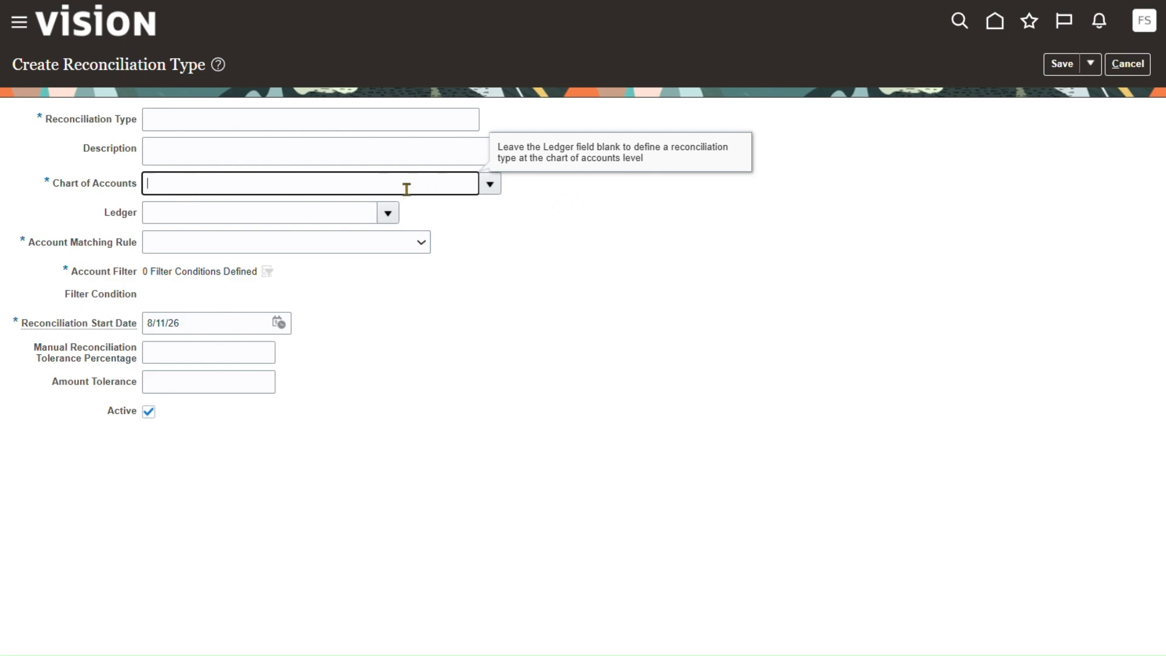
{"action": "left_click", "coordinate": [195, 212]}
{"action": "left_click", "coordinate": [194, 244]}
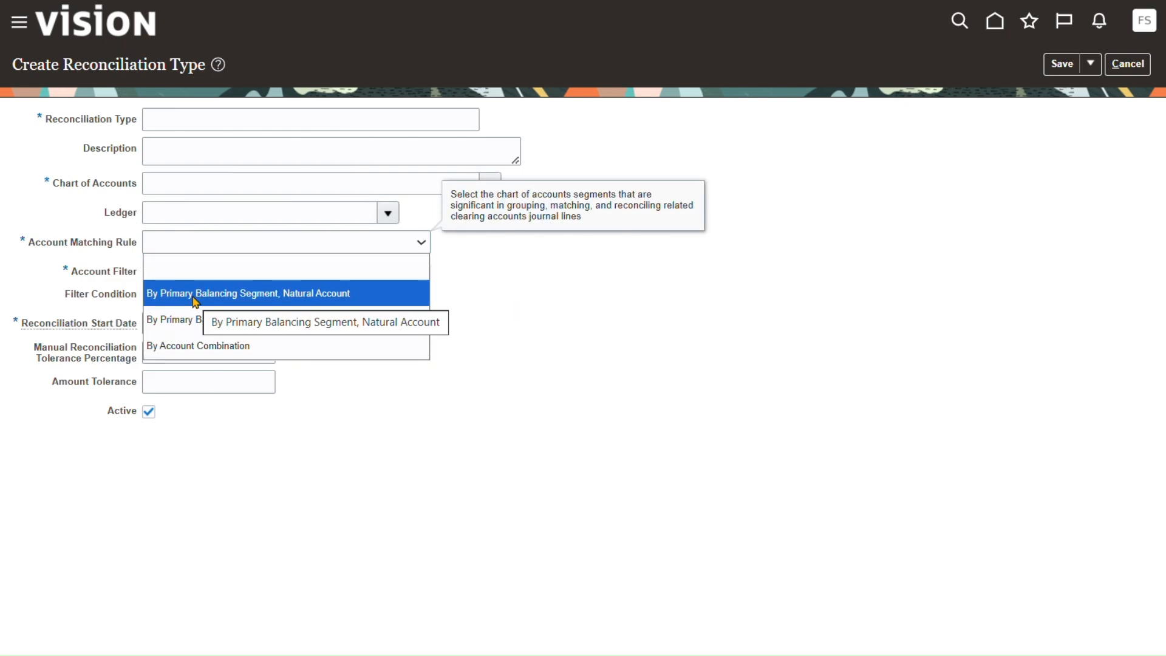
{"action": "left_click", "coordinate": [490, 383]}
{"action": "left_click", "coordinate": [1128, 66]}
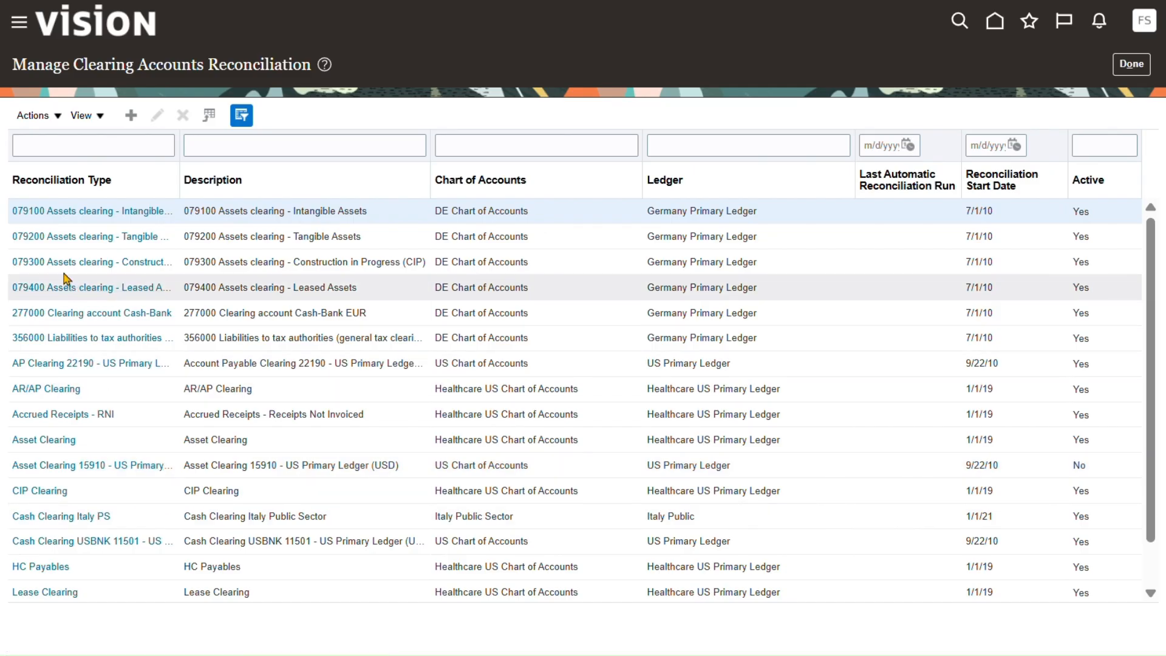
Step: Open the Asset Clearing 15910 - US Primary Ledger reconciliation type for editing and check its name
{"action": "scroll", "coordinate": [71, 370], "scroll_direction": "down", "scroll_amount": 3}
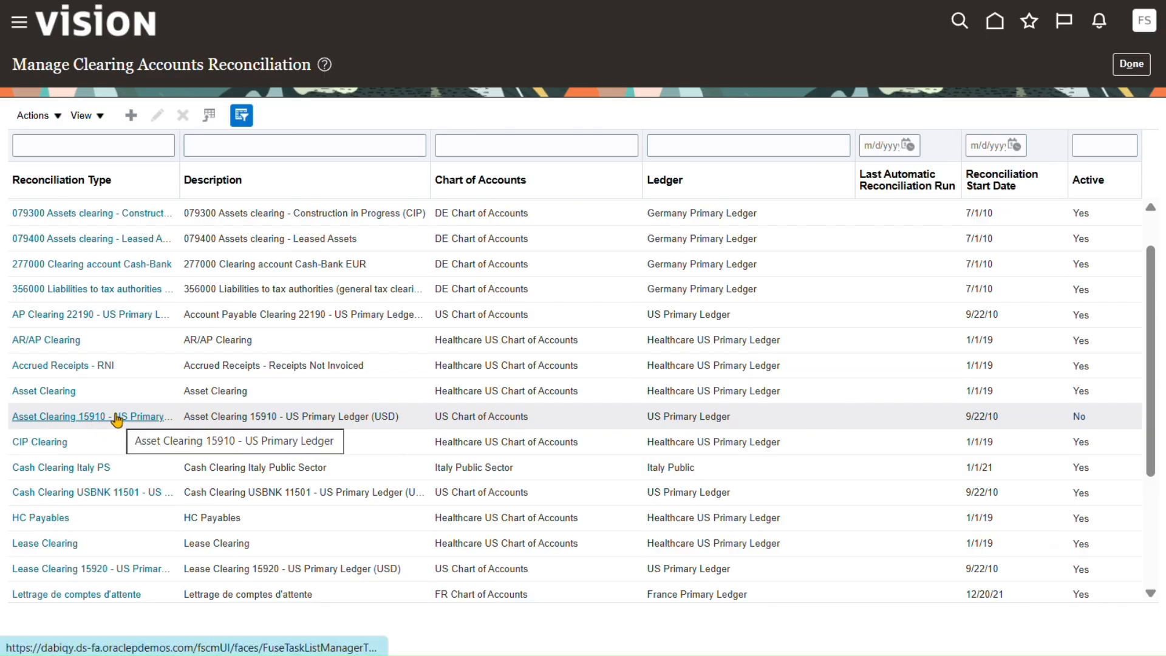
{"action": "left_click", "coordinate": [112, 418]}
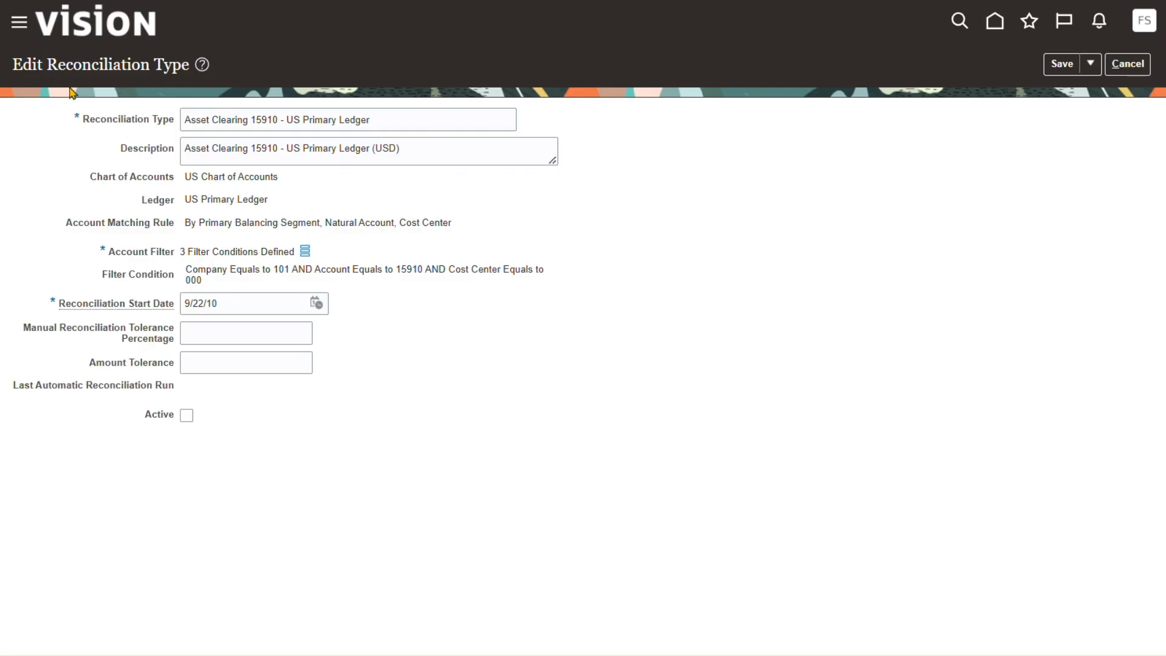
{"action": "left_click_drag", "start_coordinate": [52, 68], "coordinate": [177, 69]}
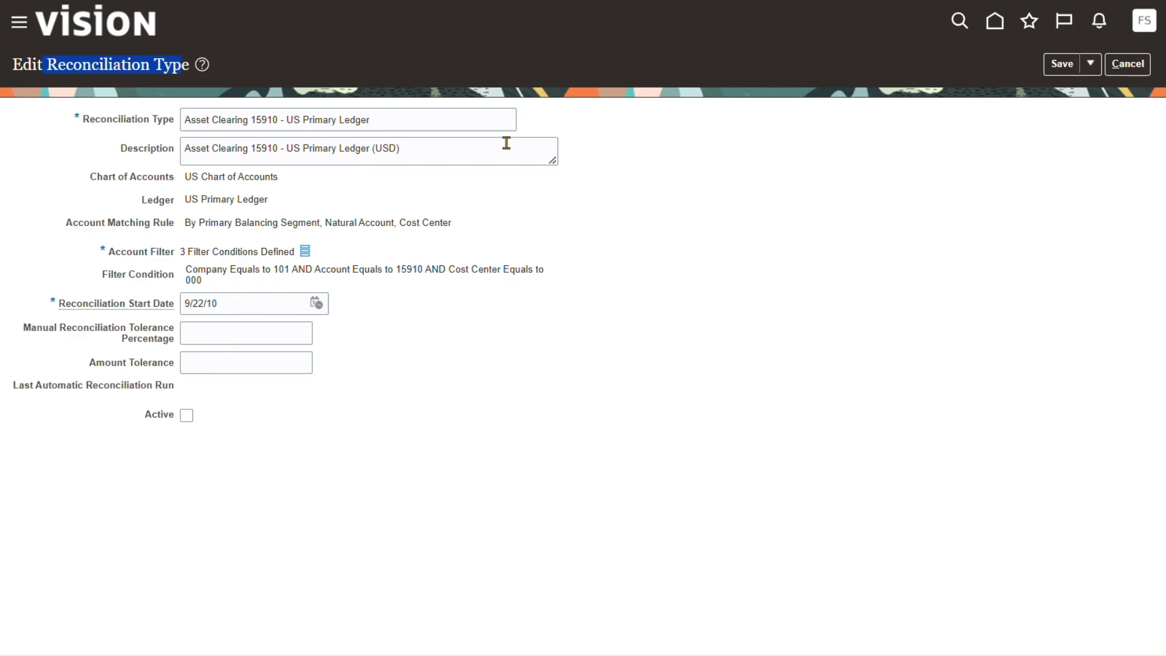
{"action": "left_click", "coordinate": [422, 124]}
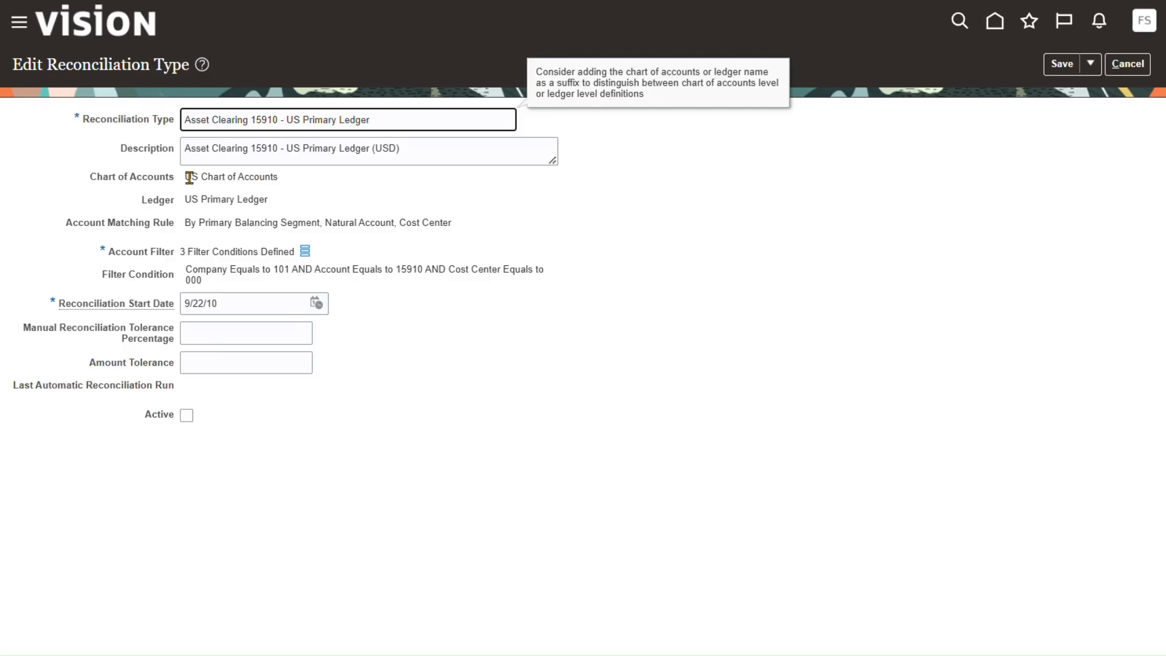
Step: Examine the reconciliation type's chart of accounts, ledger, account matching rule and account filter conditions
{"action": "left_click_drag", "start_coordinate": [191, 178], "coordinate": [298, 184]}
{"action": "left_click_drag", "start_coordinate": [184, 200], "coordinate": [271, 199]}
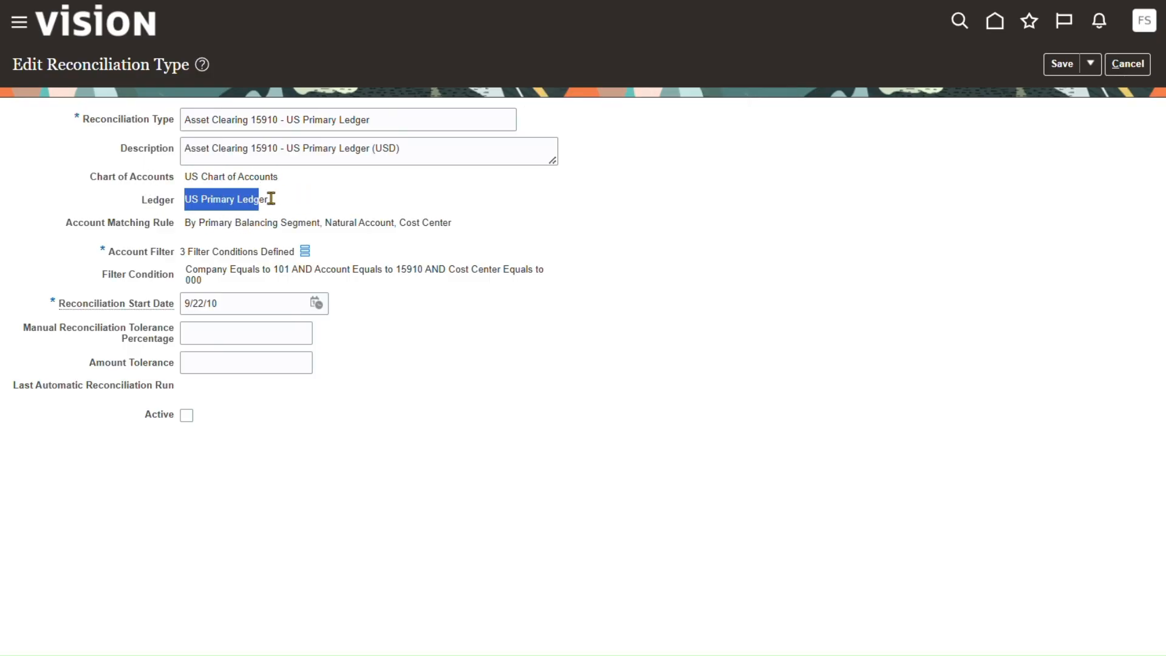
{"action": "left_click", "coordinate": [211, 235]}
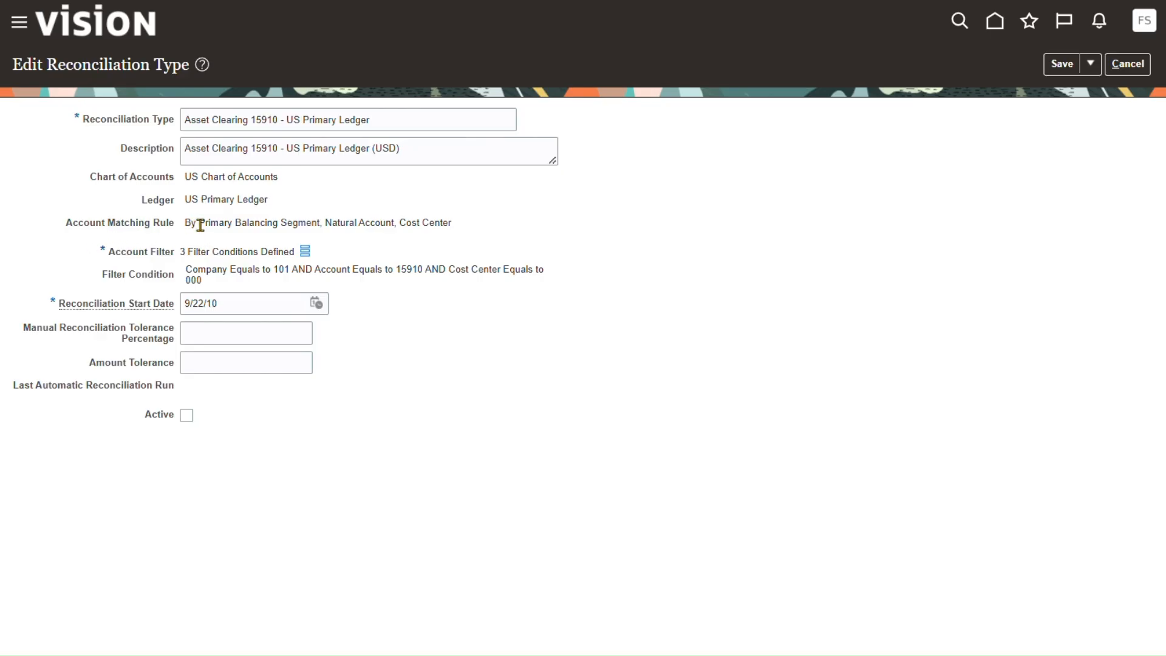
{"action": "left_click_drag", "start_coordinate": [200, 224], "coordinate": [466, 234]}
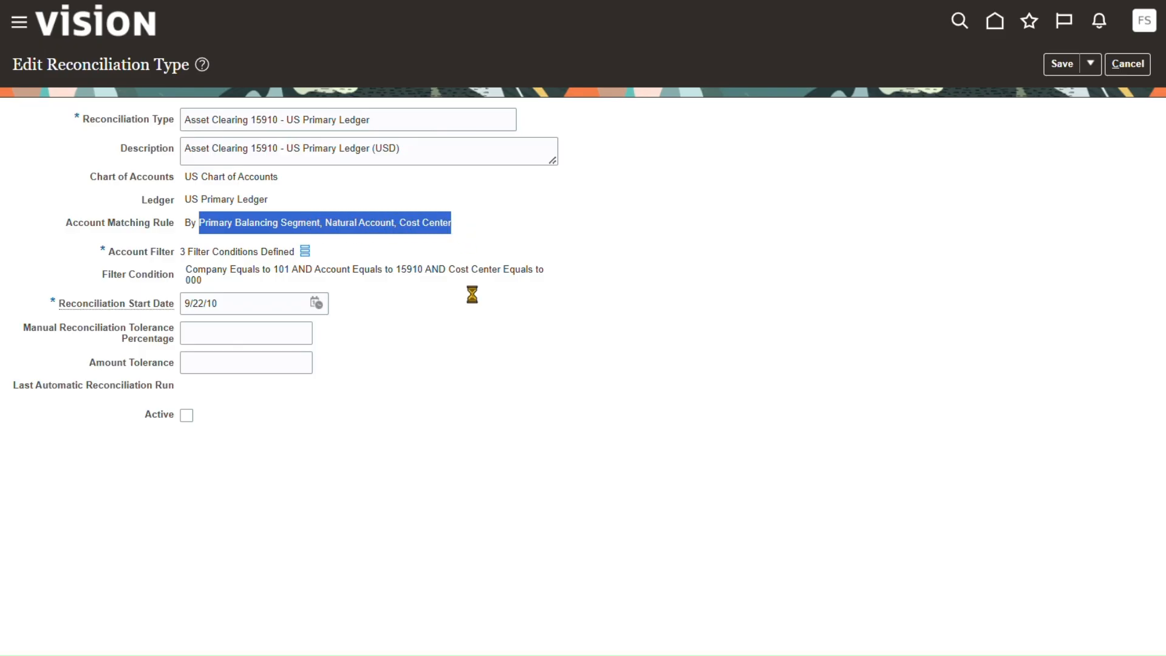
{"action": "left_click", "coordinate": [306, 250]}
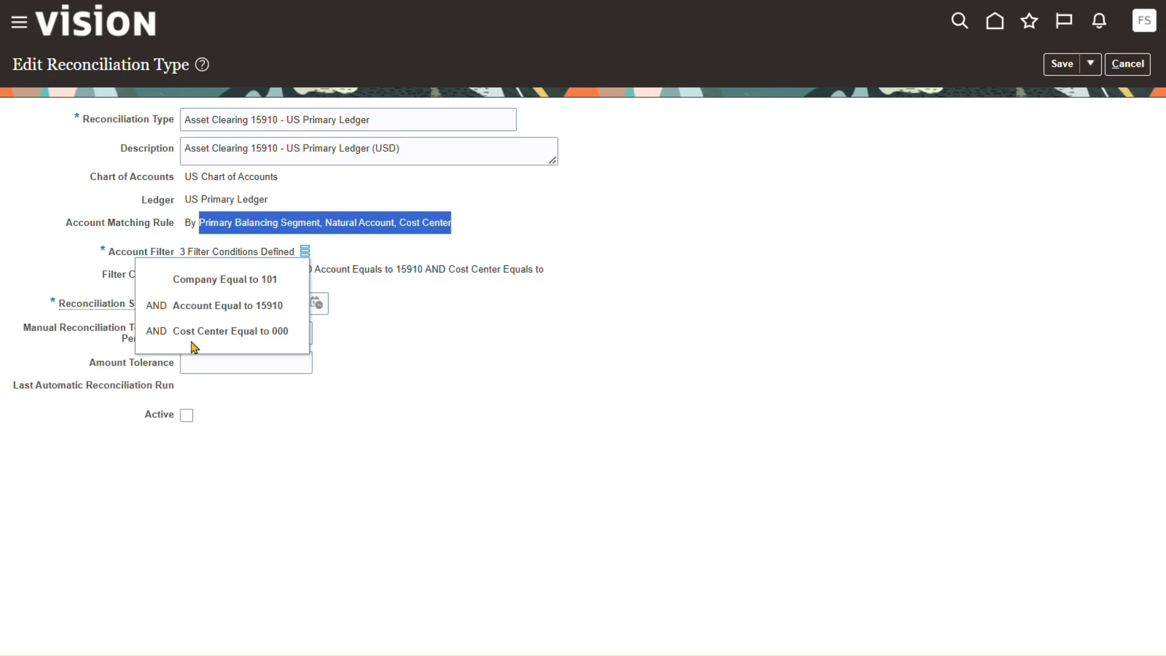
{"action": "left_click", "coordinate": [433, 312]}
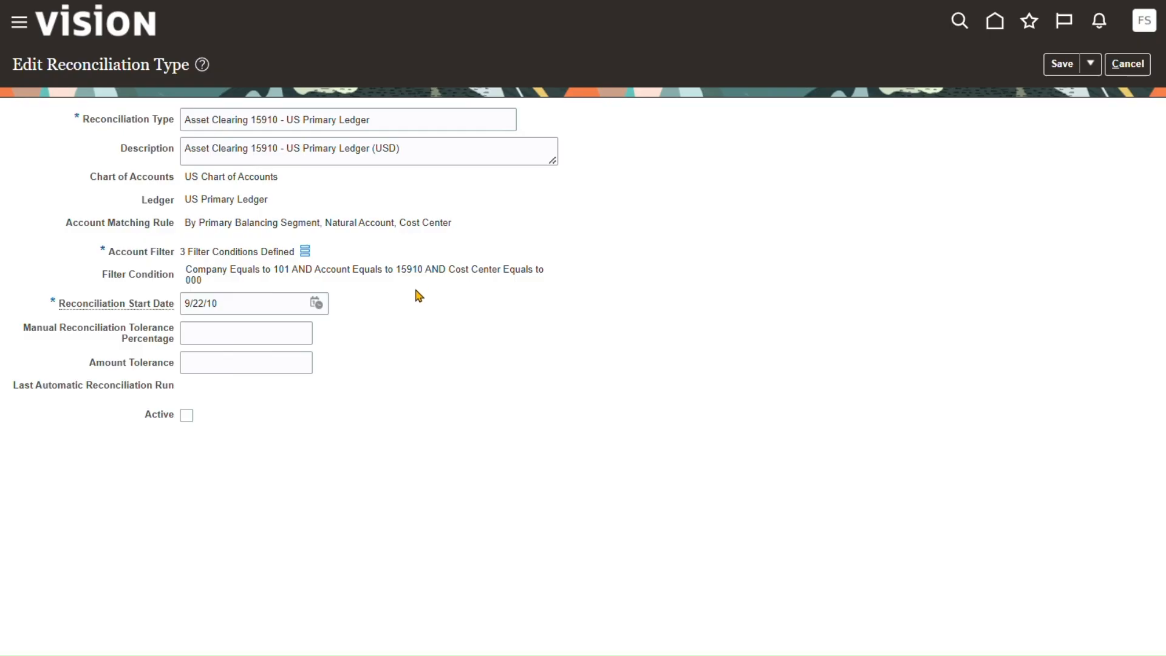
Step: Review the reconciliation start date and the manual reconciliation percentage and amount tolerance fields, leaving them as they are
{"action": "left_click", "coordinate": [270, 302]}
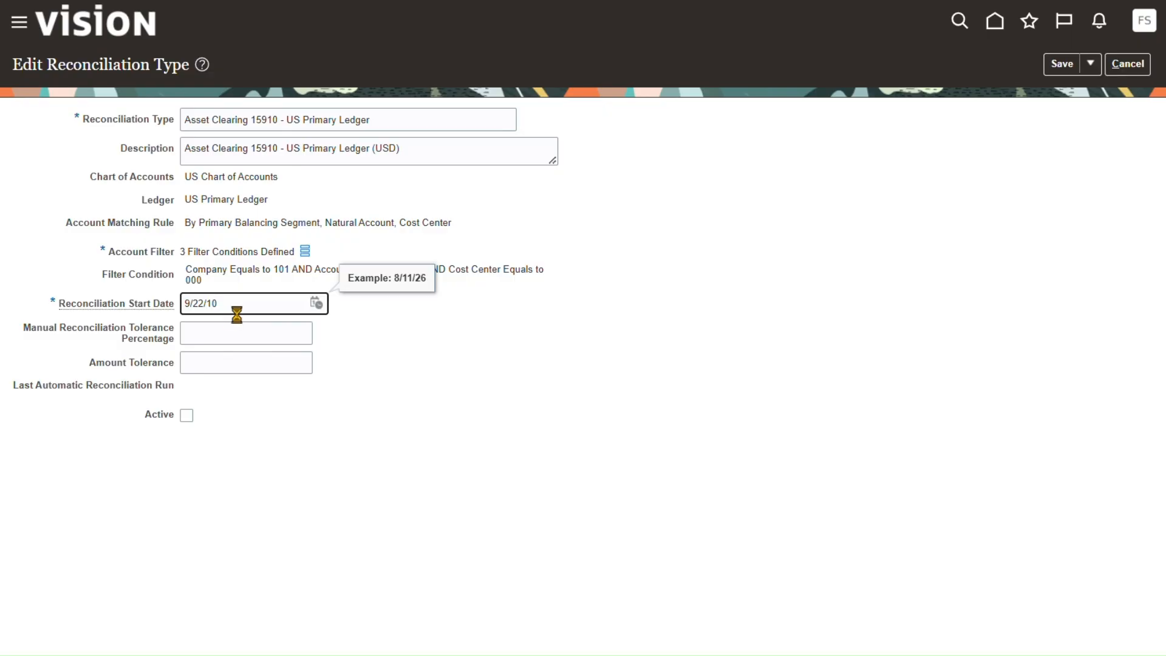
{"action": "left_click", "coordinate": [225, 336]}
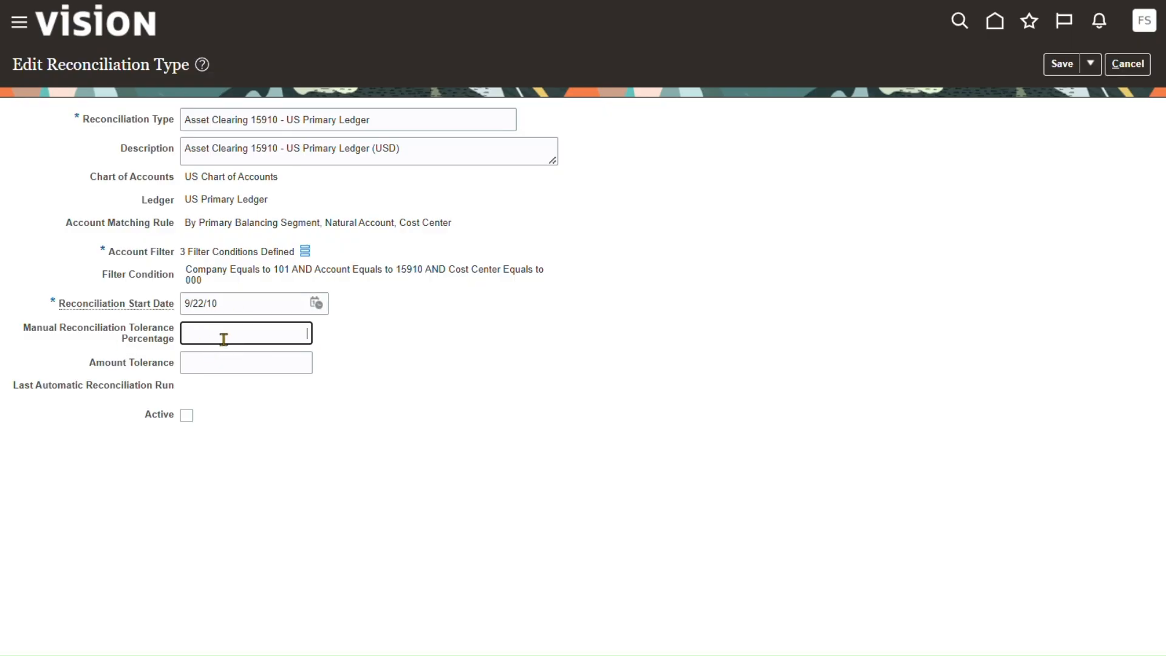
{"action": "left_click", "coordinate": [212, 368]}
{"action": "left_click", "coordinate": [211, 333]}
{"action": "left_click", "coordinate": [211, 364]}
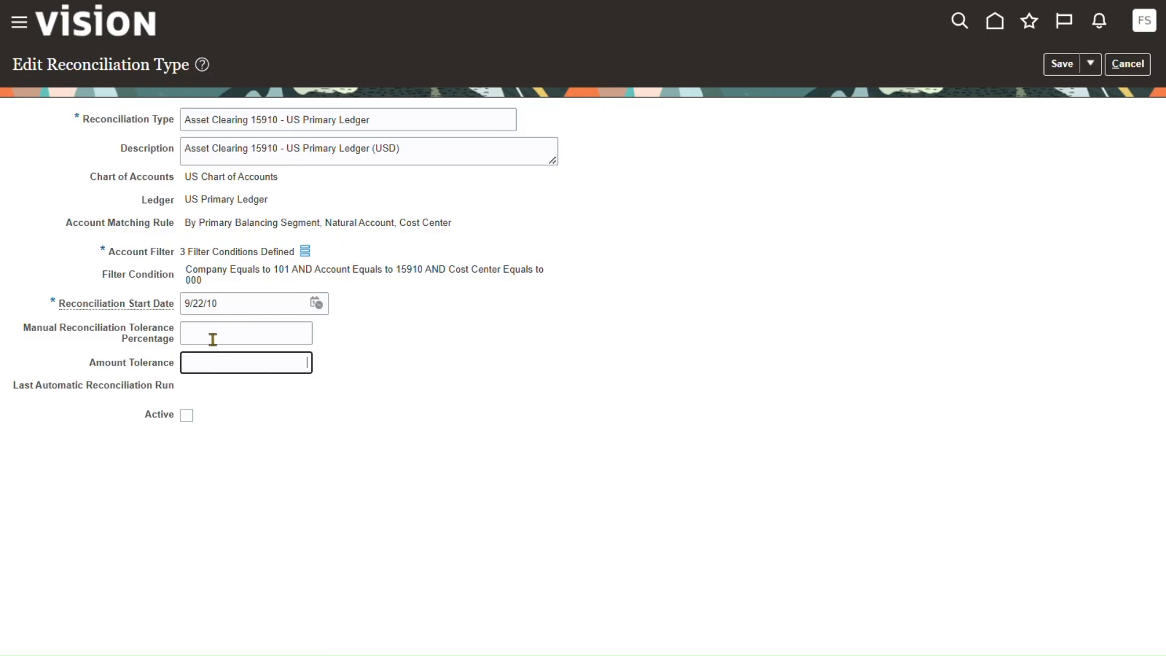
{"action": "left_click", "coordinate": [213, 337]}
{"action": "left_click", "coordinate": [213, 366]}
{"action": "left_click", "coordinate": [204, 381]}
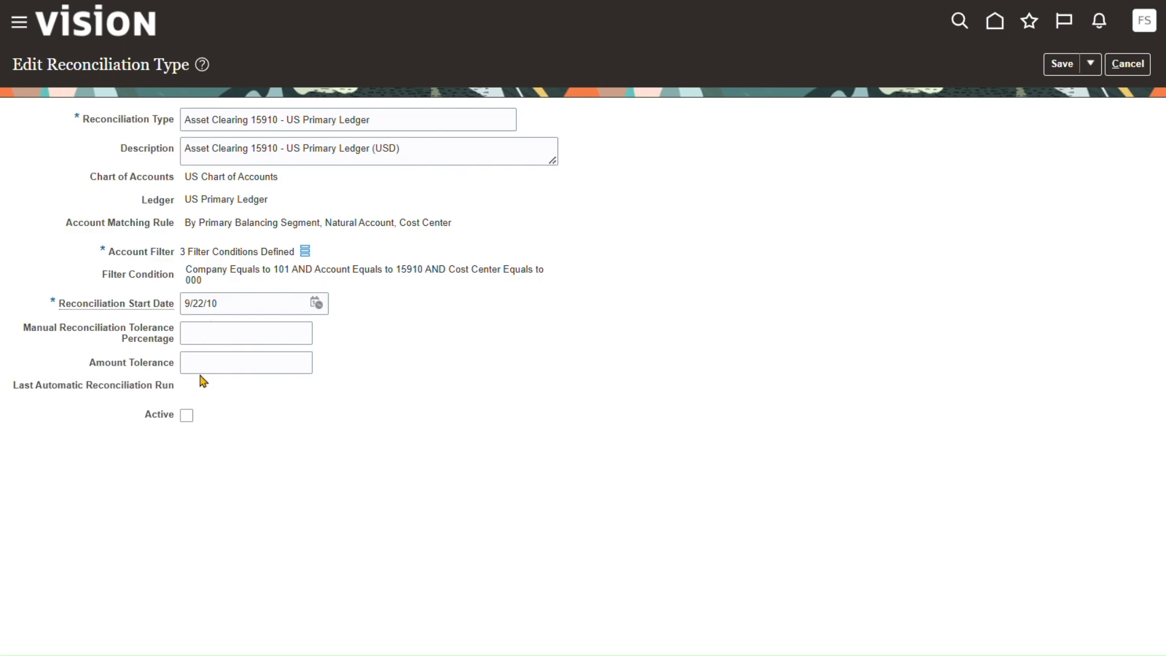
Step: Make the Asset Clearing 15910 reconciliation type active, save and close it, and leave the clearing accounts reconciliation list
{"action": "left_click", "coordinate": [187, 416]}
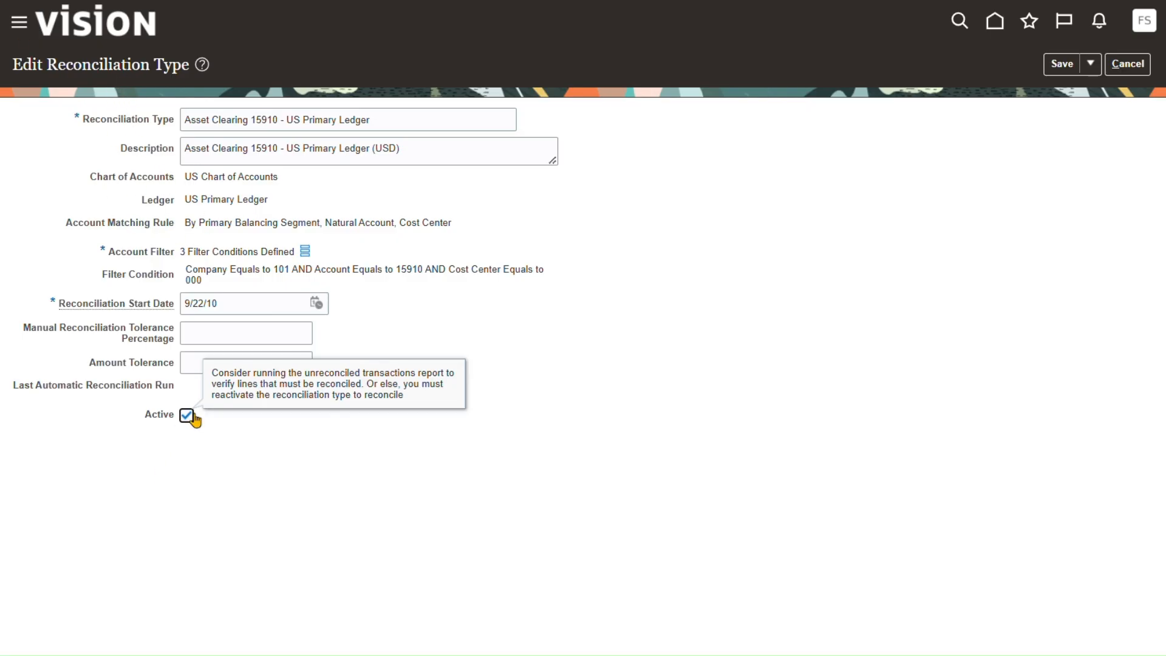
{"action": "left_click", "coordinate": [1091, 64]}
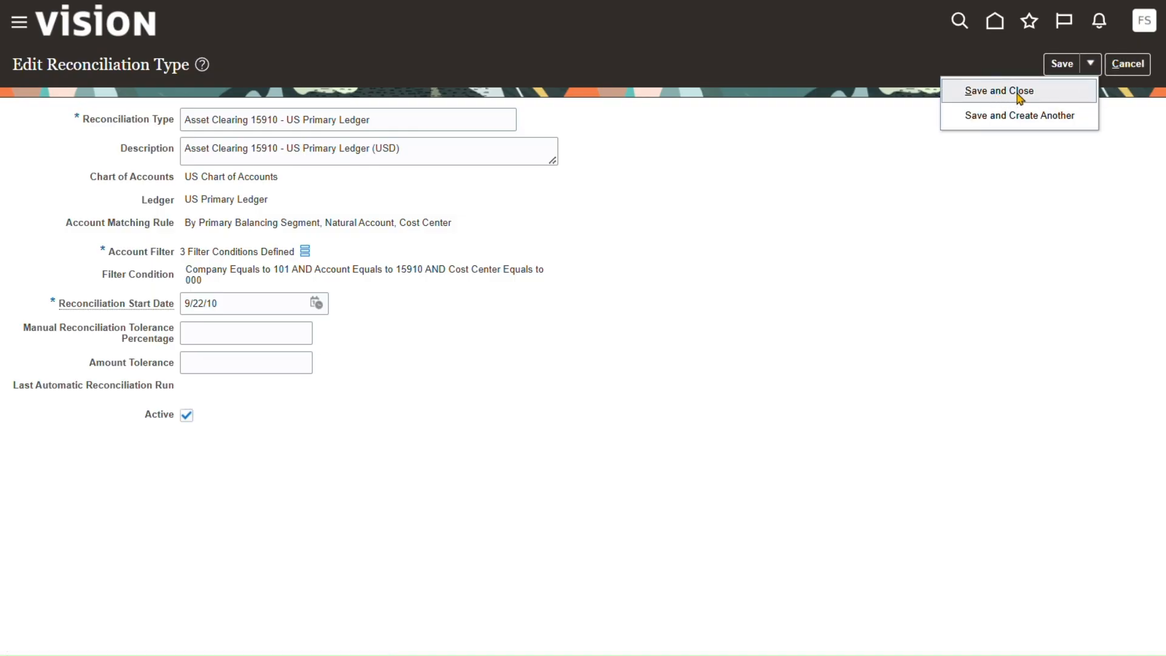
{"action": "left_click", "coordinate": [1019, 92]}
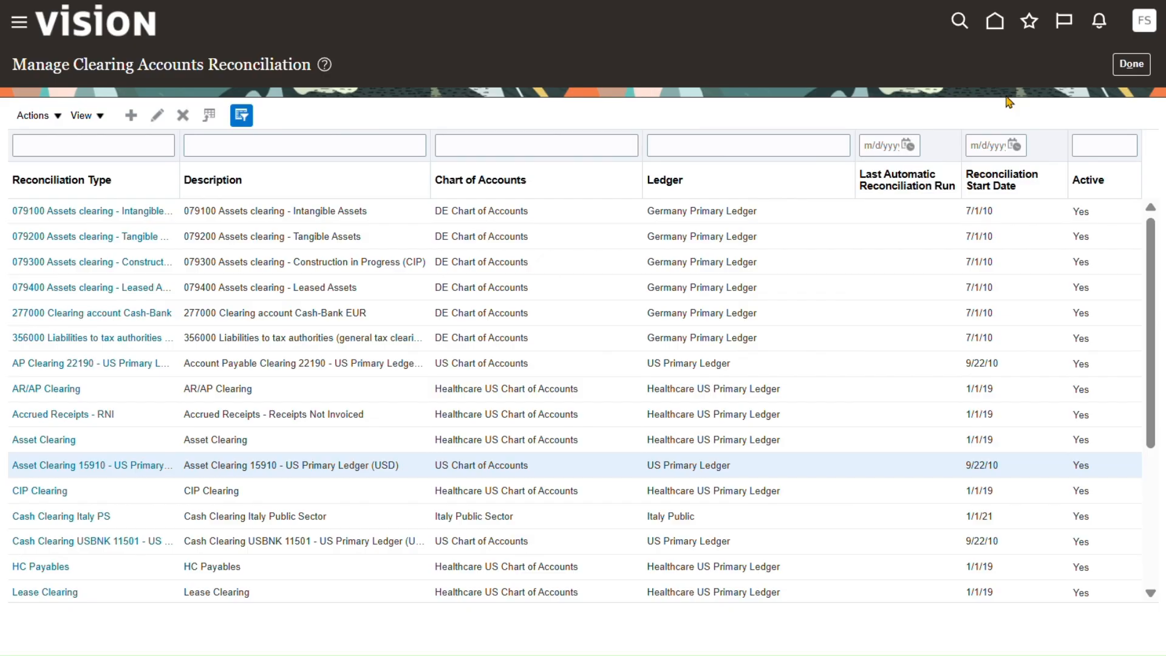
{"action": "left_click", "coordinate": [1133, 64]}
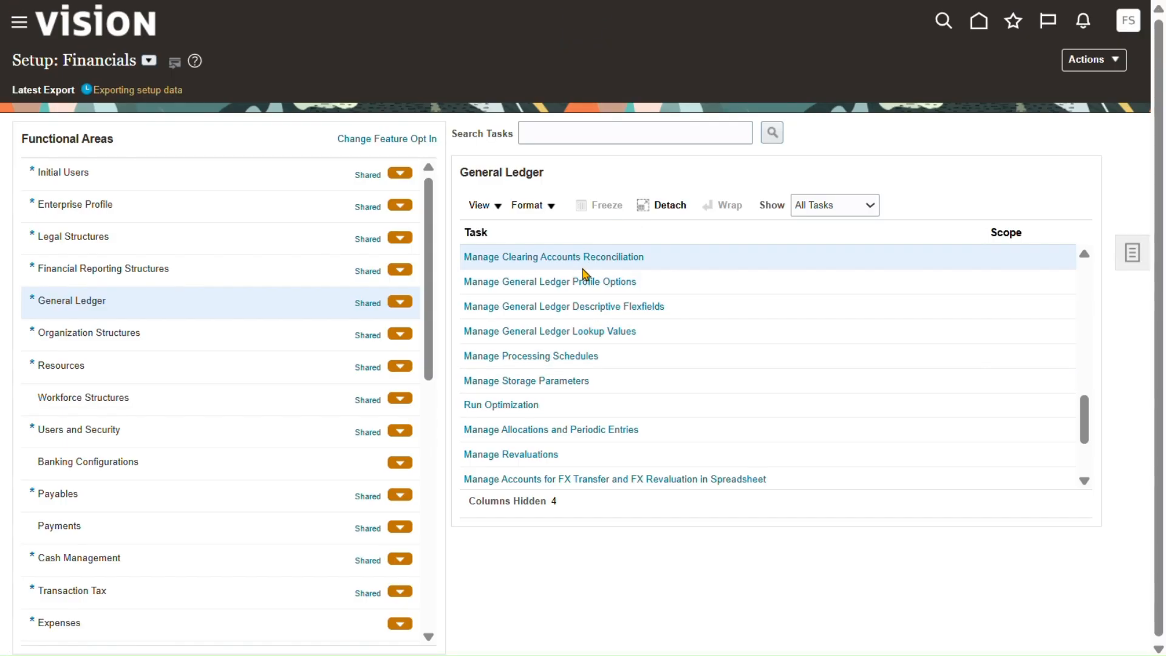
Step: Go to the Journals work area under General Accounting and start creating a journal
{"action": "left_click", "coordinate": [20, 25]}
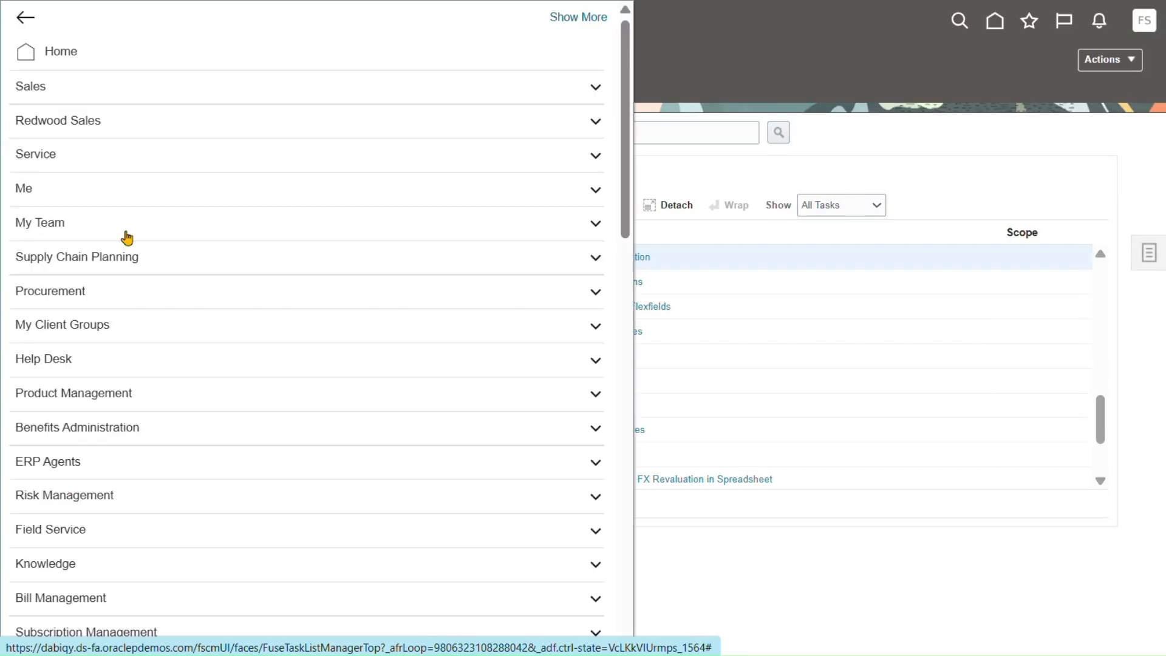
{"action": "scroll", "coordinate": [129, 498], "scroll_direction": "down", "scroll_amount": 6}
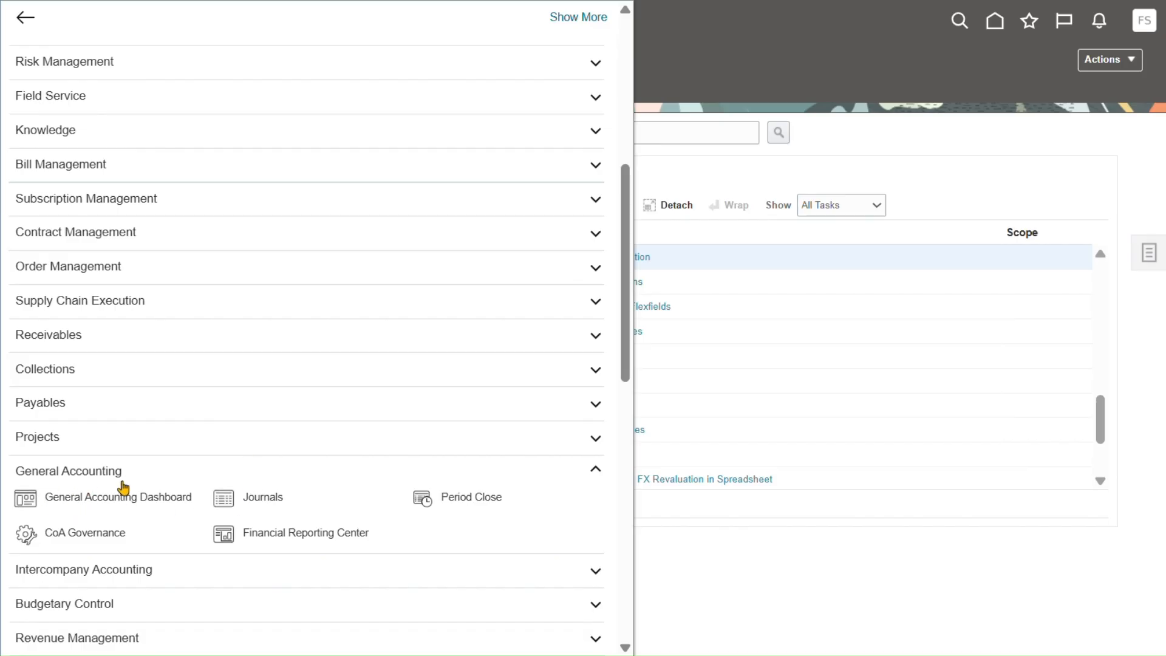
{"action": "left_click", "coordinate": [255, 497]}
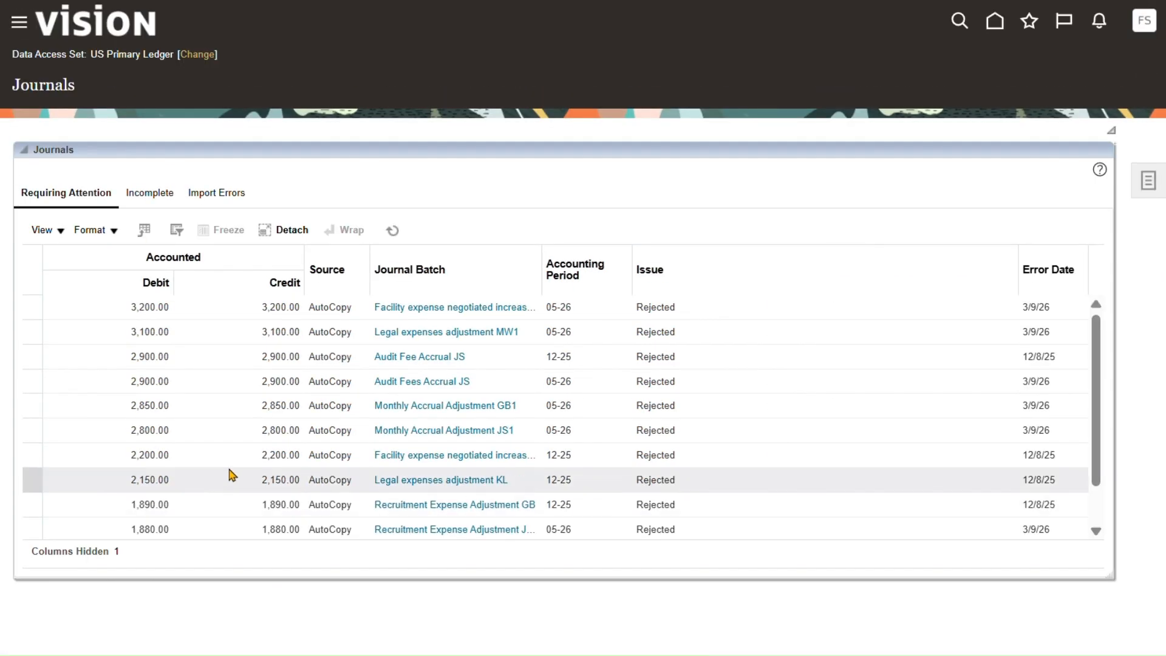
{"action": "left_click", "coordinate": [1154, 189]}
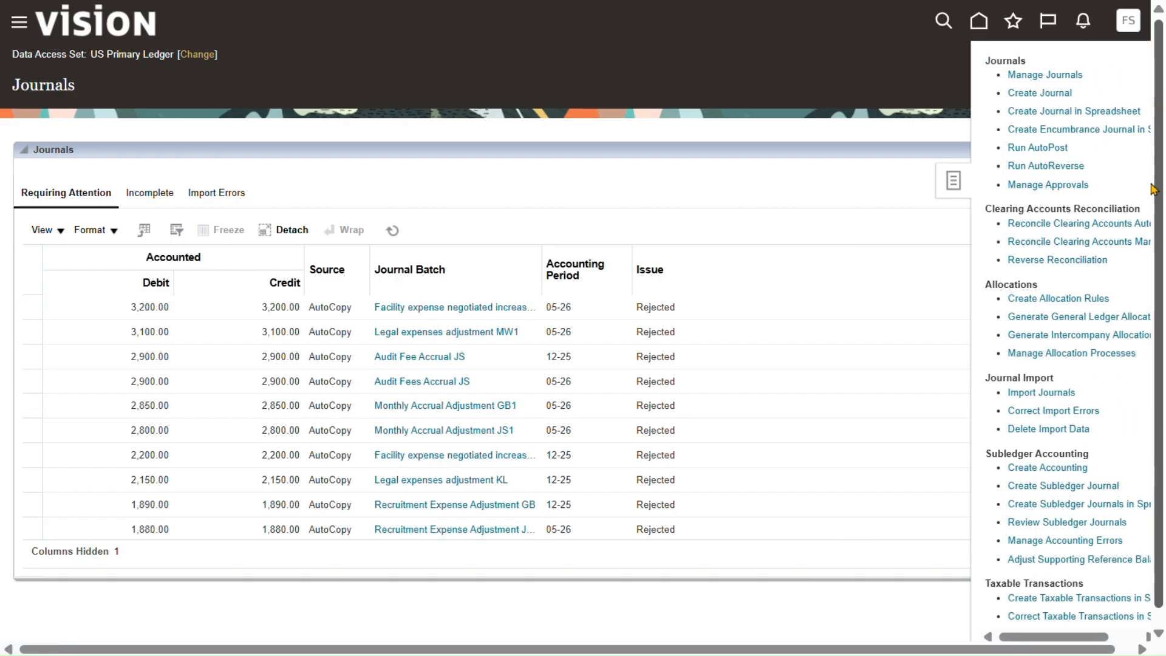
{"action": "left_click", "coordinate": [1041, 94]}
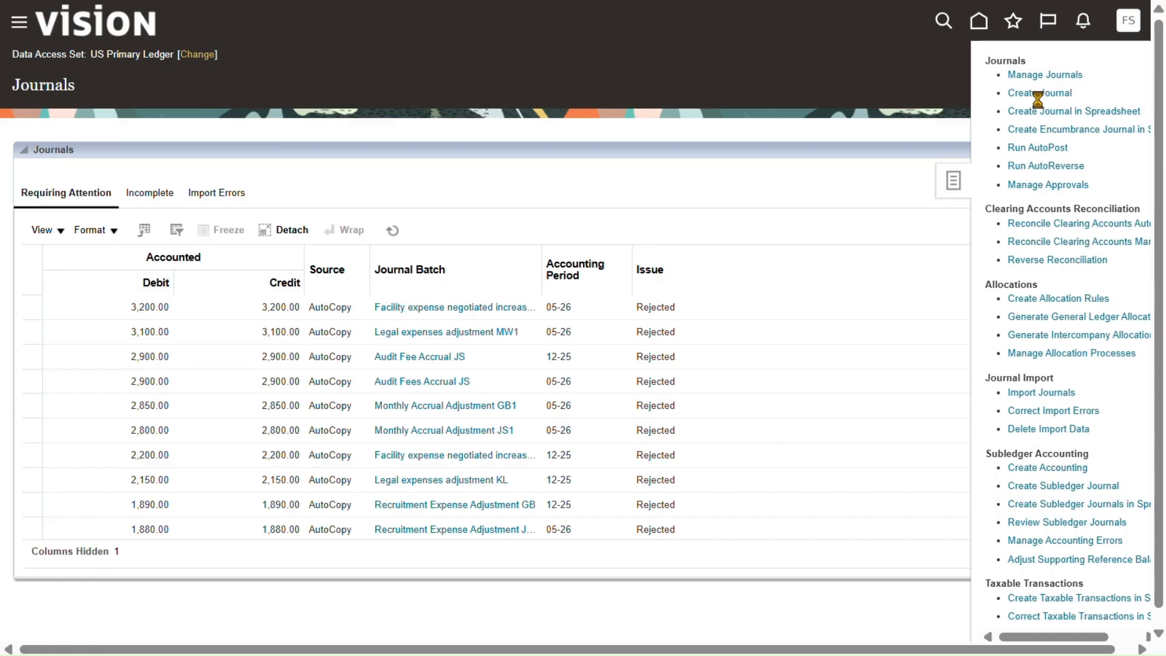
Step: Name the journal batch AUGADJUSTMENT1
{"action": "left_click", "coordinate": [280, 183]}
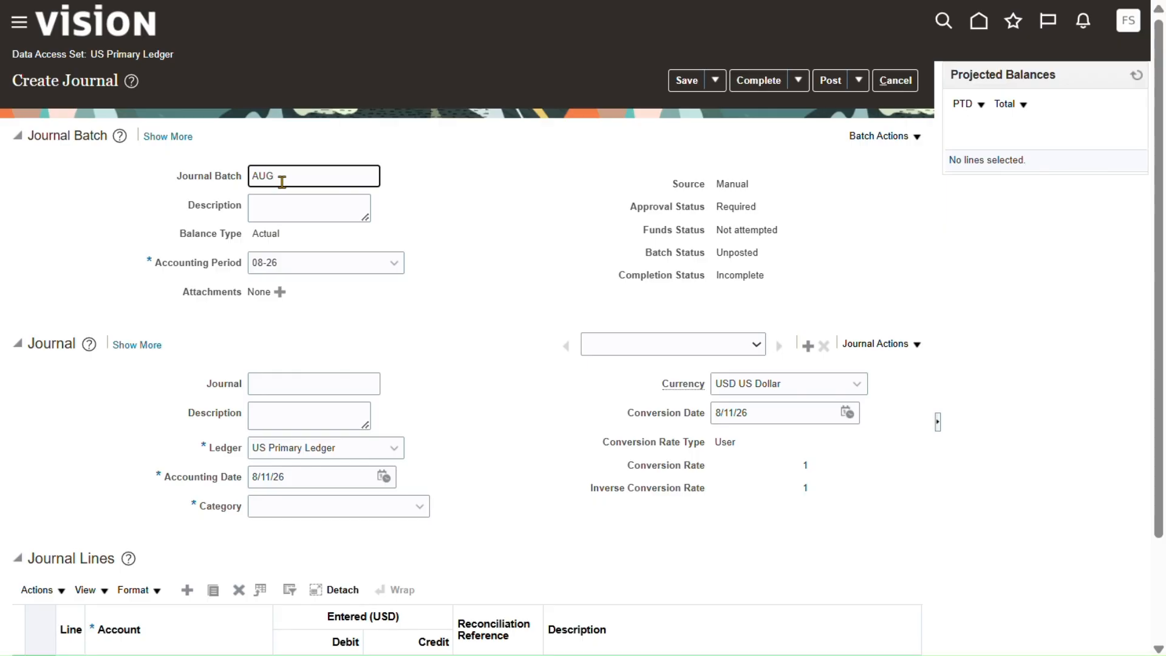
{"action": "type", "text": "DJUST26"}
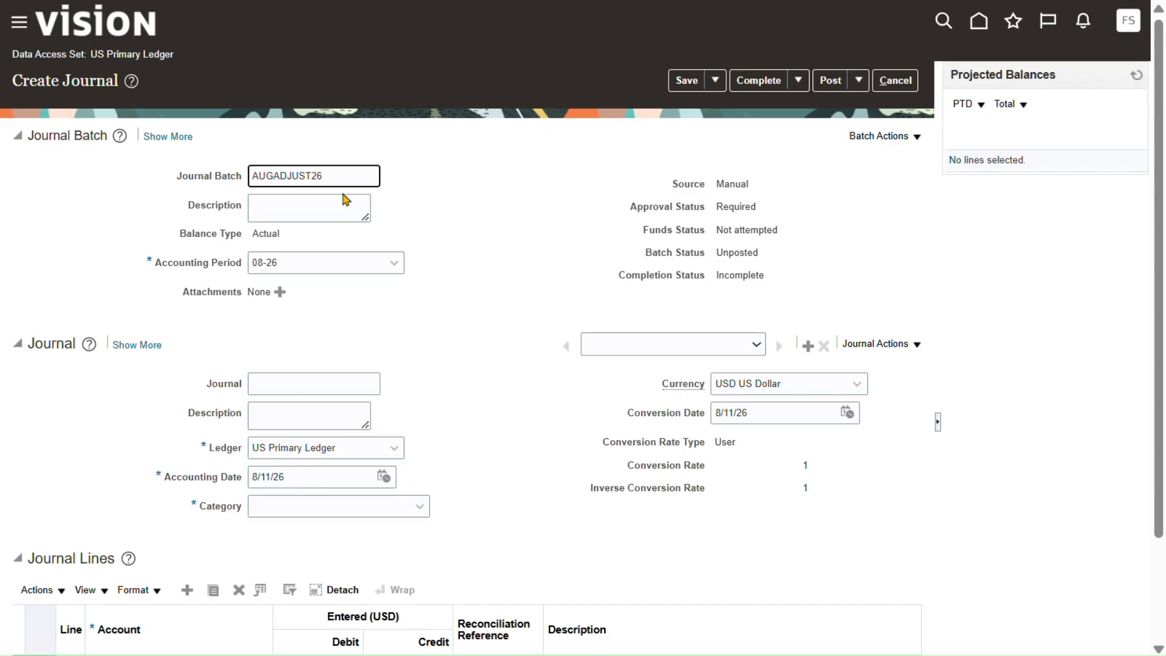
{"action": "left_click", "coordinate": [311, 177]}
{"action": "type", "text": "MENT"}
{"action": "left_click_drag", "start_coordinate": [366, 176], "coordinate": [123, 167]}
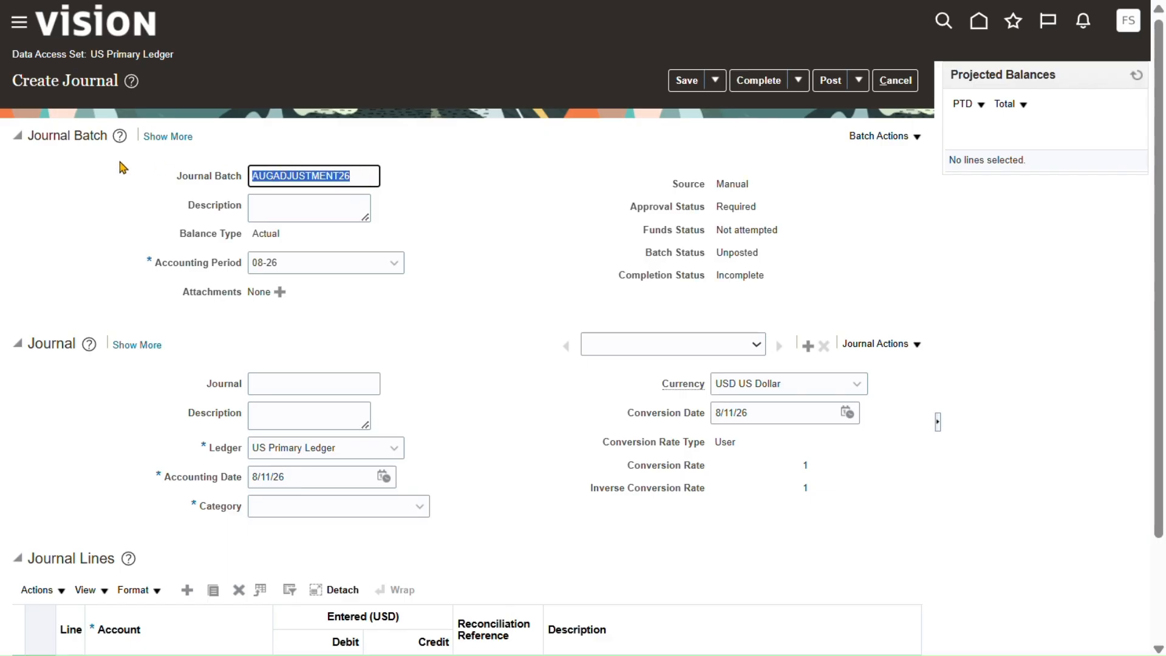
{"action": "left_click", "coordinate": [310, 215]}
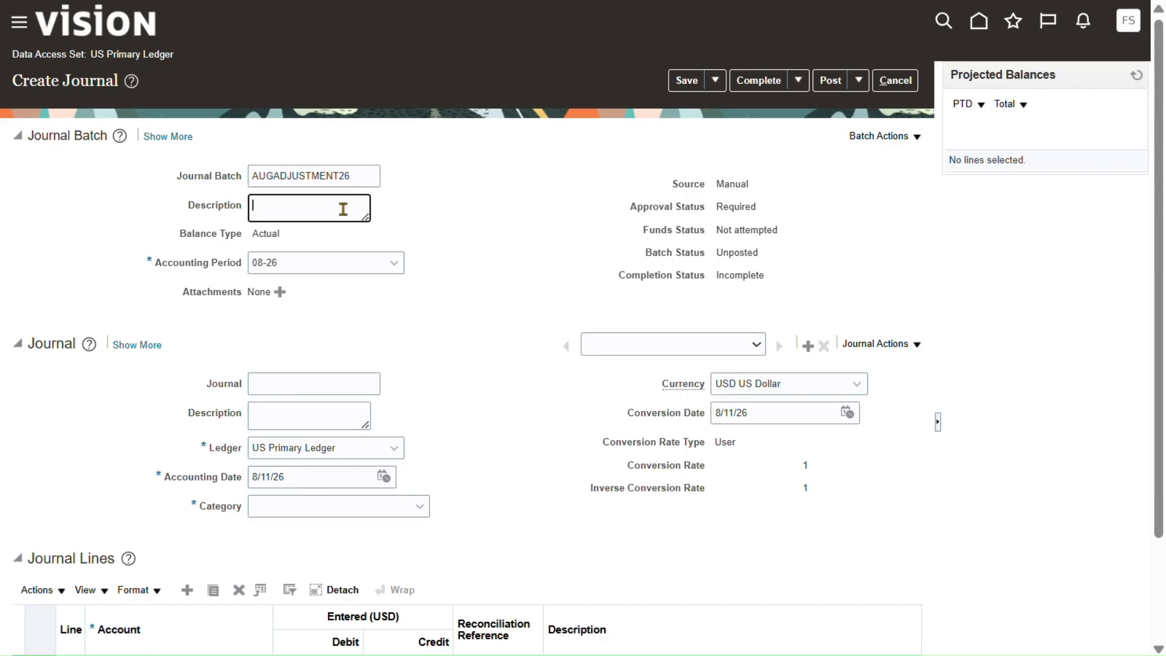
{"action": "left_click", "coordinate": [374, 176]}
{"action": "key", "text": "BackSpace"}
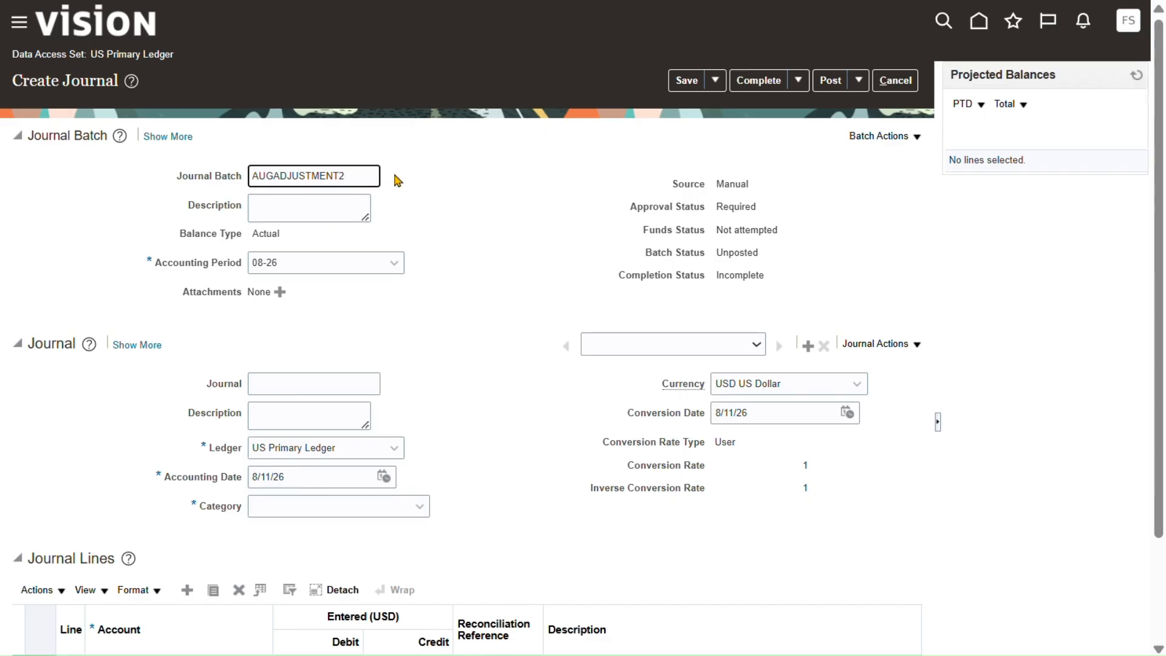
{"action": "key", "text": "BackSpace"}
{"action": "type", "text": "1"}
Step: Copy the batch name AUGADJUSTMENT1 into the journal batch description
{"action": "left_click", "coordinate": [312, 214]}
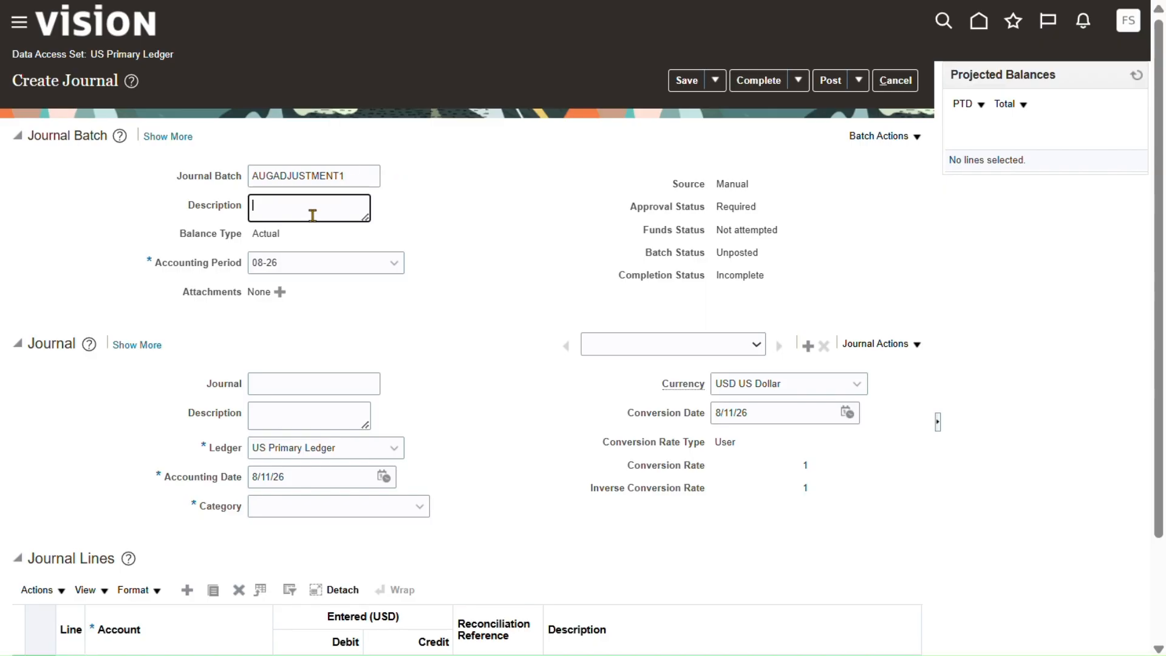
{"action": "left_click_drag", "start_coordinate": [368, 176], "coordinate": [113, 184]}
{"action": "key", "text": "ctrl+c"}
{"action": "left_click", "coordinate": [281, 204]}
{"action": "key", "text": "ctrl+v"}
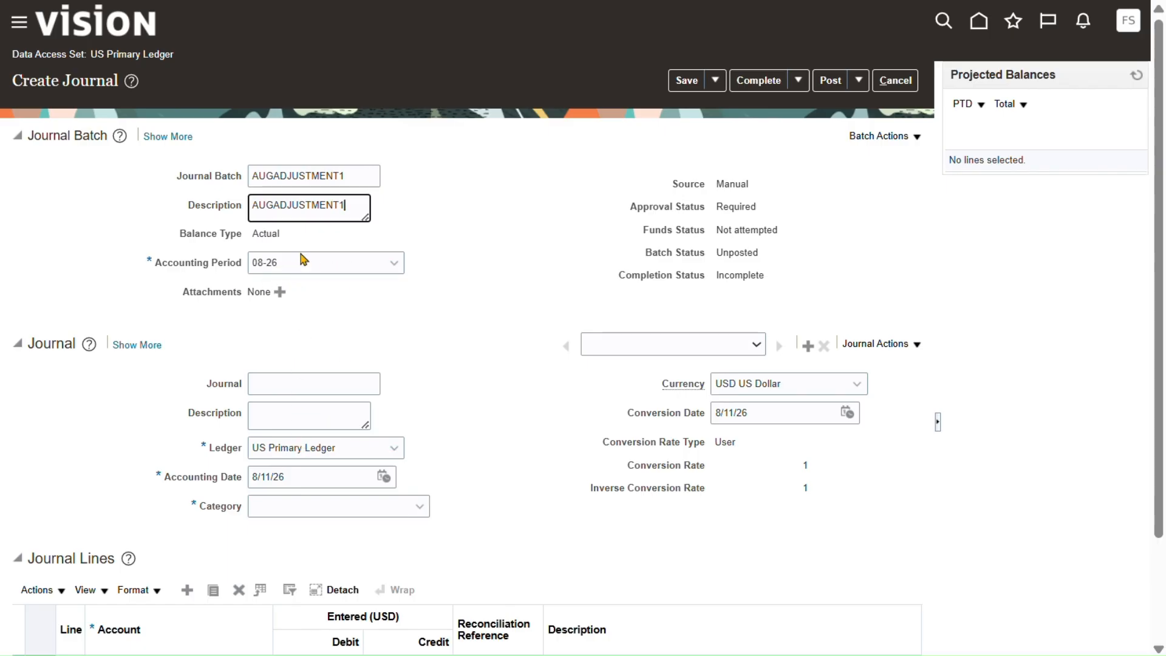
Step: Fill in the journal's own name and description with AUGADJUSTMENT1 as well
{"action": "left_click_drag", "start_coordinate": [371, 181], "coordinate": [193, 181]}
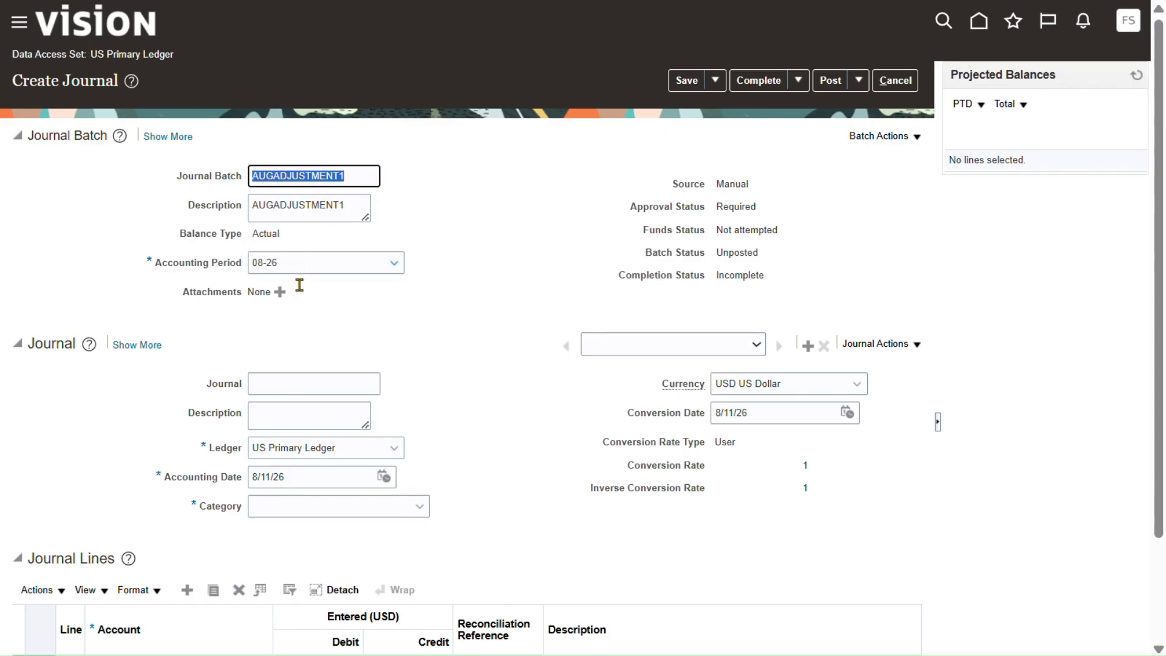
{"action": "left_click", "coordinate": [300, 383]}
{"action": "key", "text": "ctrl+v"}
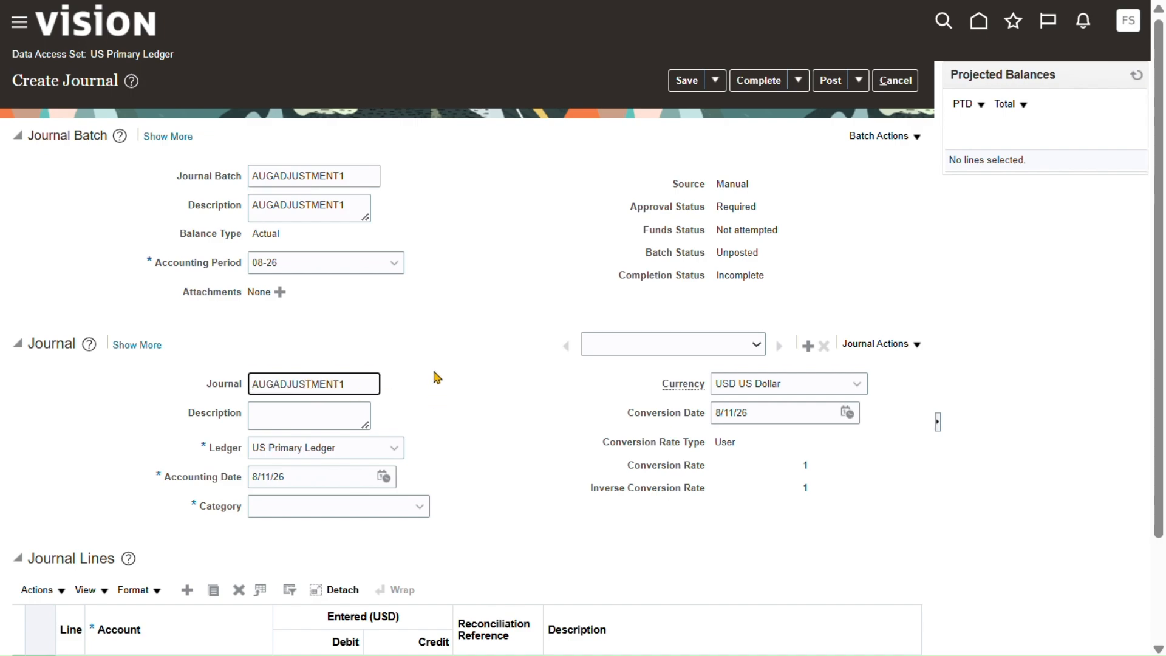
{"action": "left_click", "coordinate": [297, 417]}
{"action": "key", "text": "ctrl+v"}
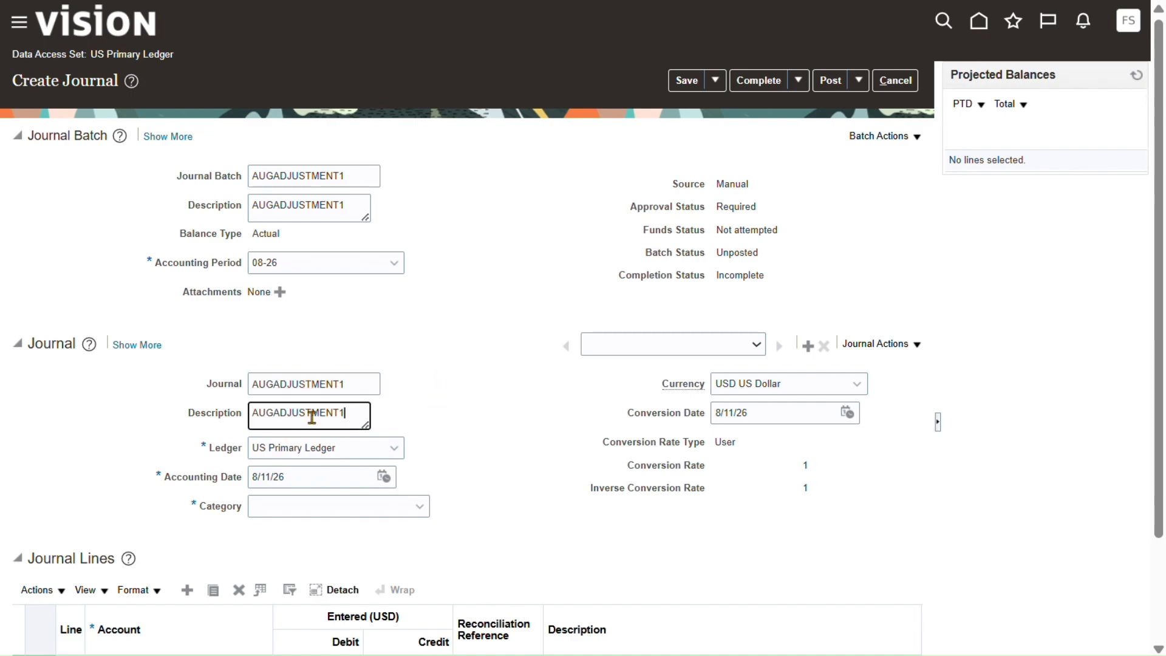
Step: Set the journal's category to Adjustment
{"action": "scroll", "coordinate": [401, 380], "scroll_direction": "down", "scroll_amount": 2}
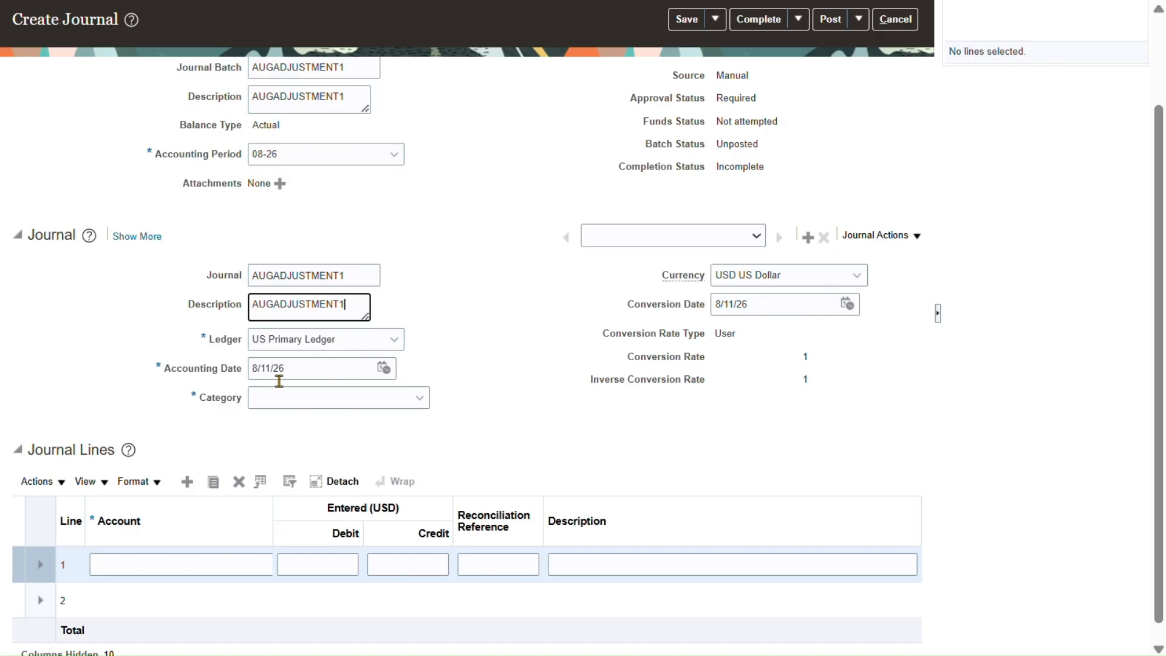
{"action": "left_click", "coordinate": [306, 400]}
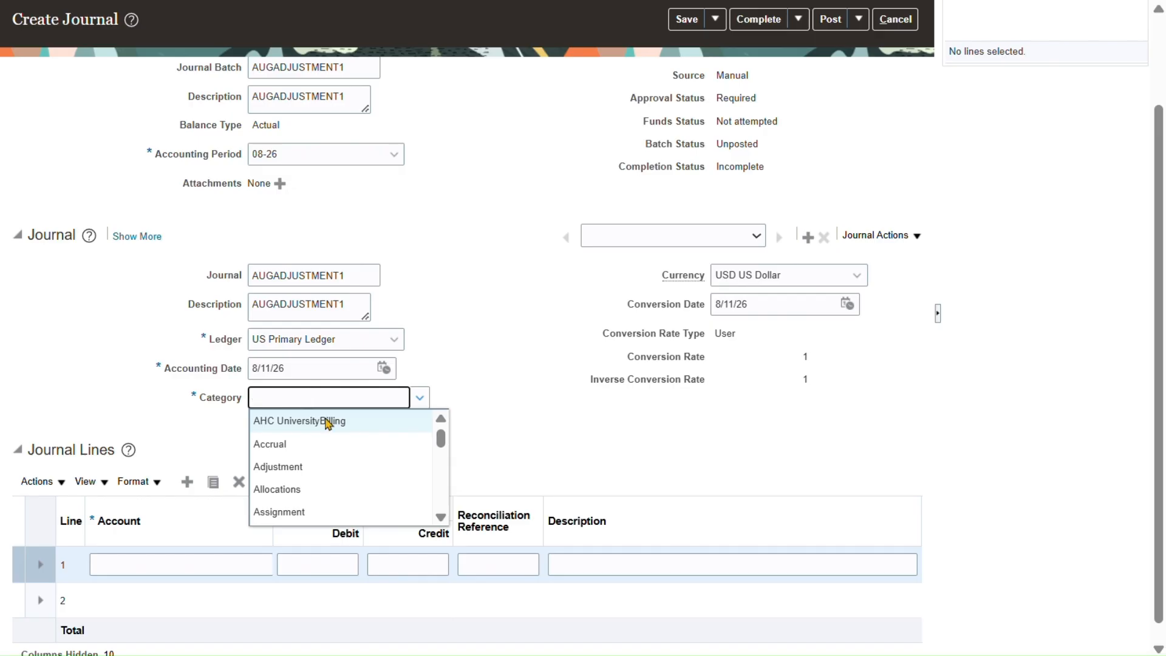
{"action": "left_click", "coordinate": [296, 469]}
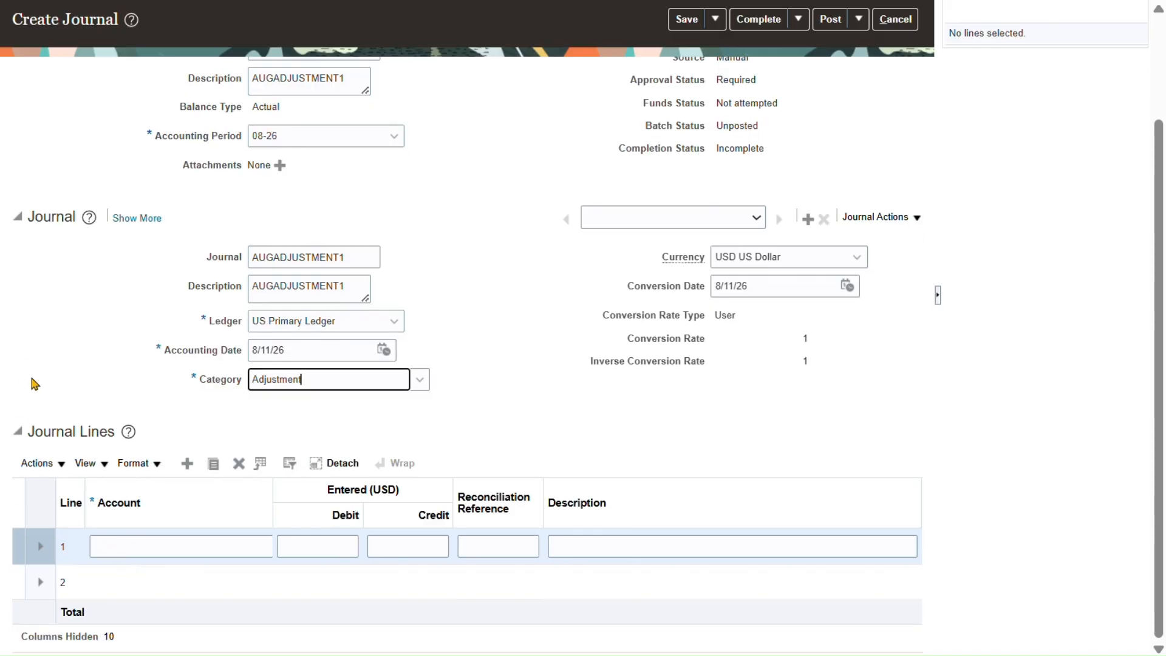
Step: Assign the account combination 101.10.15910.000.000.000 to journal line 1, widening the account column to reach the segment picker
{"action": "left_click", "coordinate": [192, 546]}
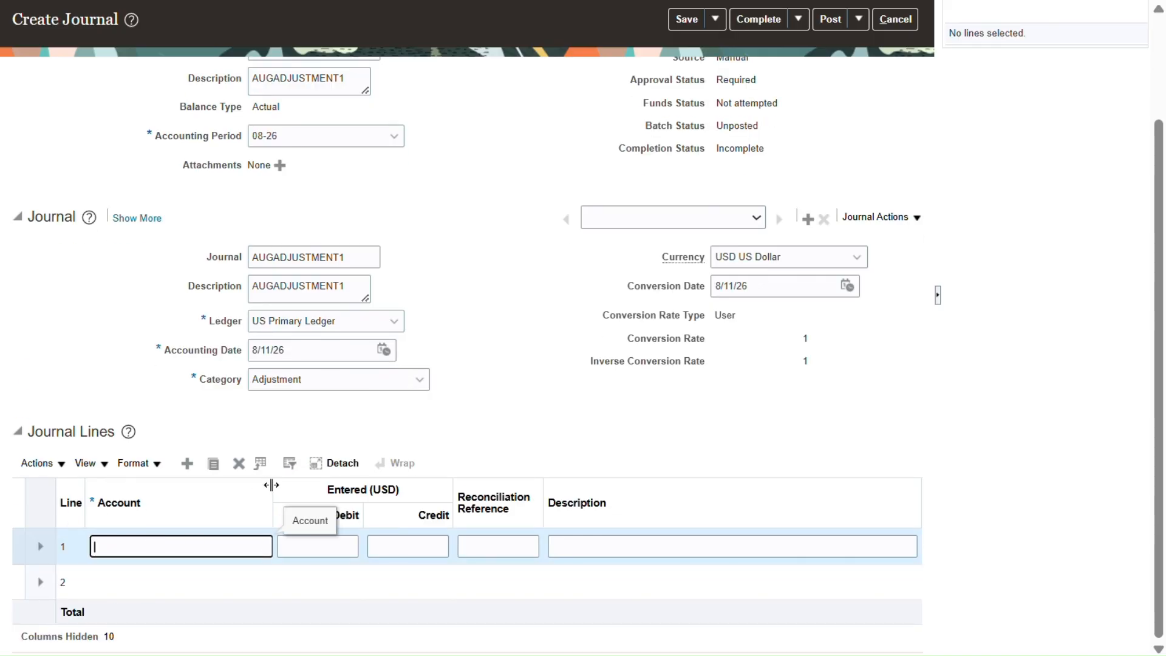
{"action": "left_click_drag", "start_coordinate": [271, 485], "coordinate": [388, 486]}
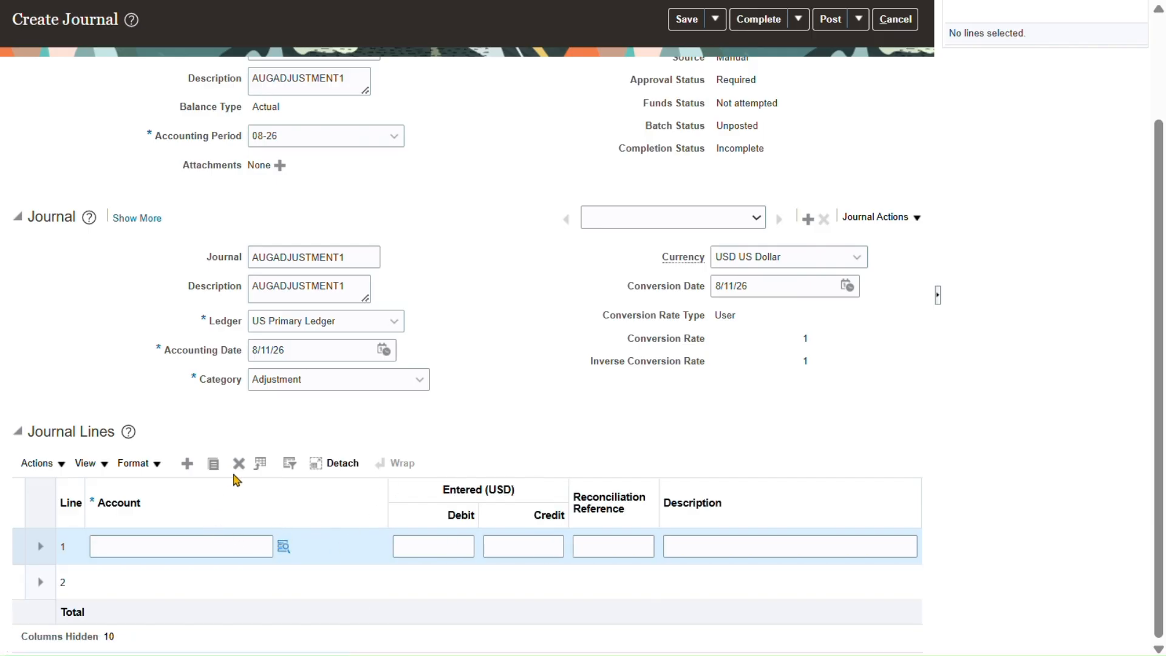
{"action": "left_click", "coordinate": [283, 545]}
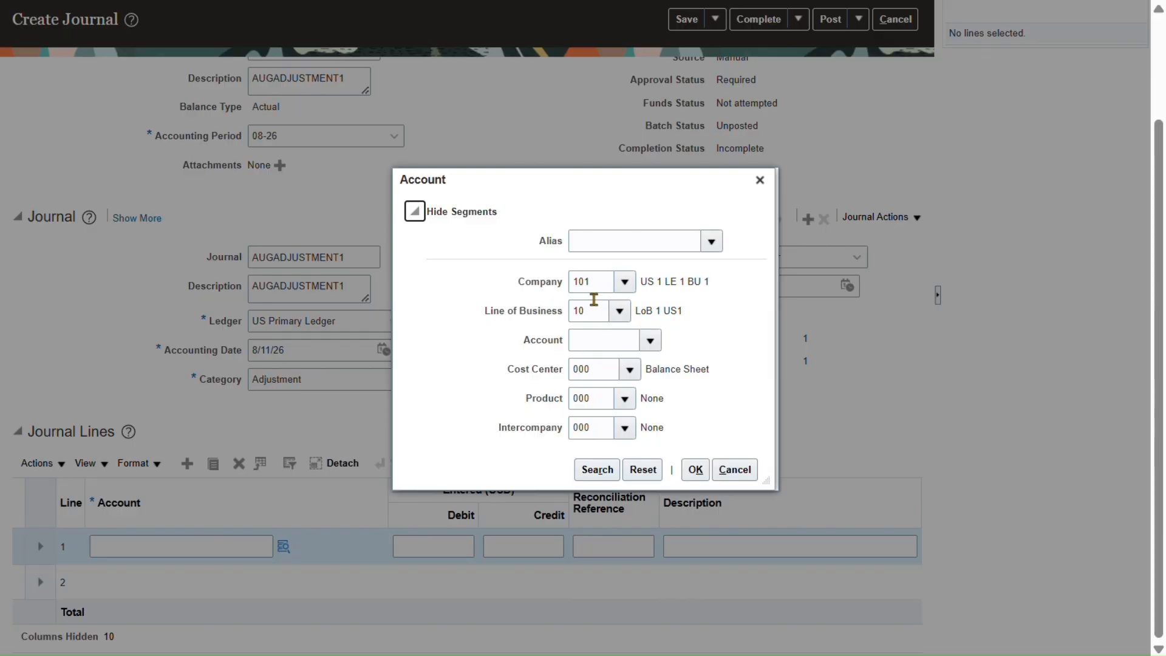
{"action": "left_click", "coordinate": [615, 341]}
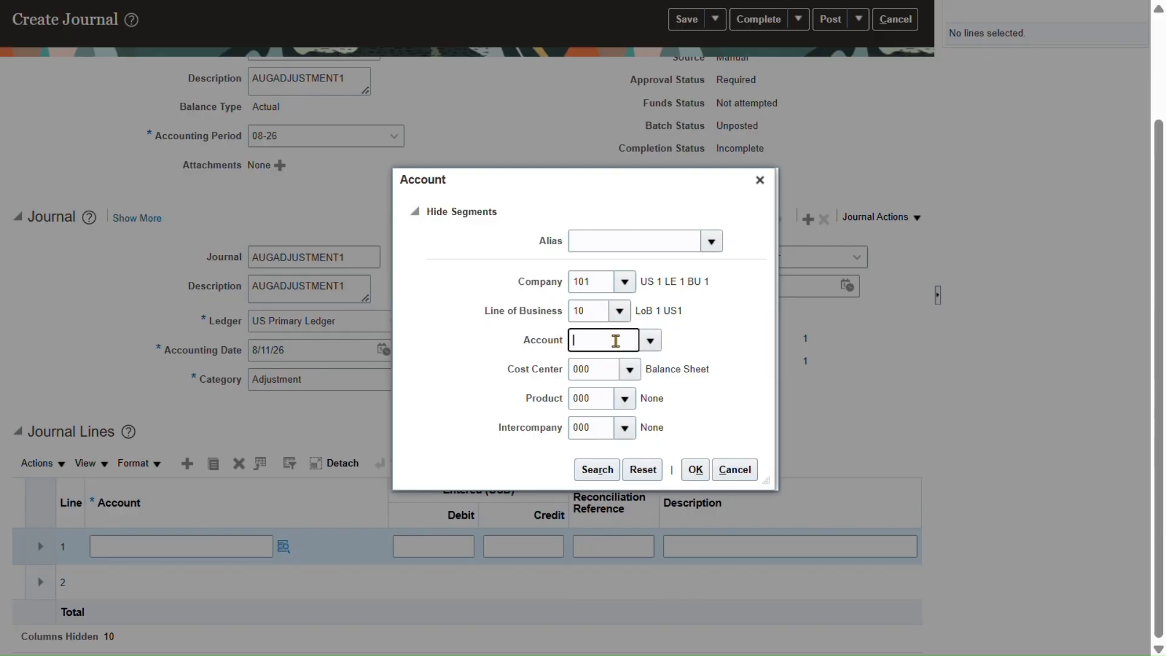
{"action": "type", "text": "159"}
{"action": "type", "text": "10"}
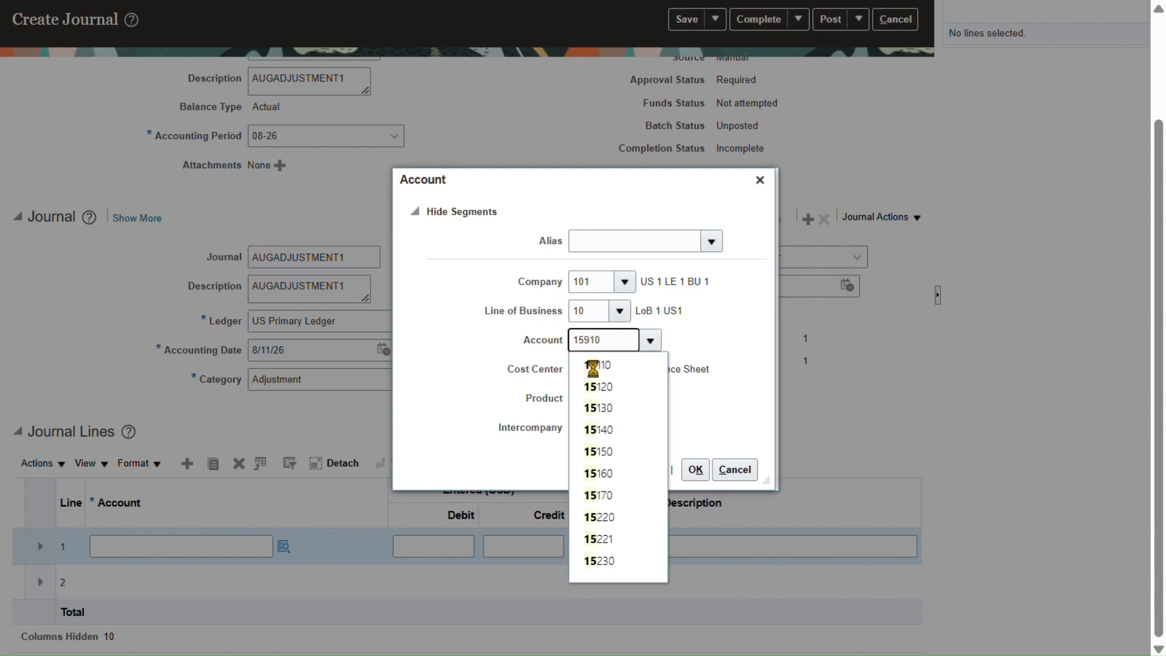
{"action": "left_click", "coordinate": [620, 374]}
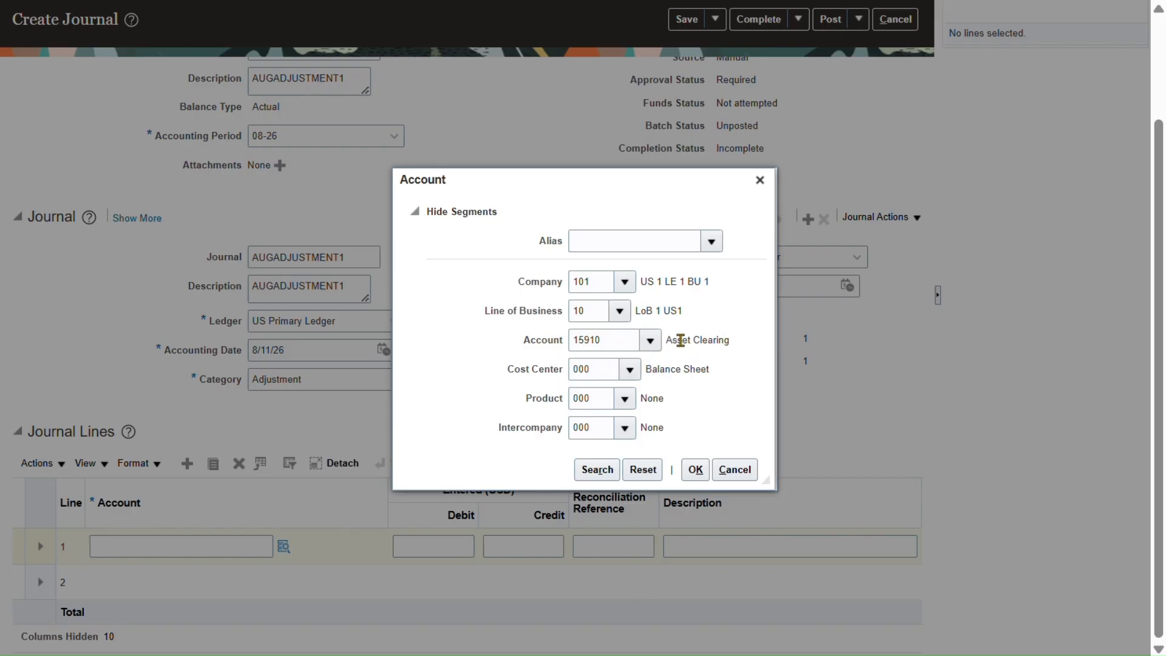
{"action": "left_click_drag", "start_coordinate": [671, 341], "coordinate": [734, 341]}
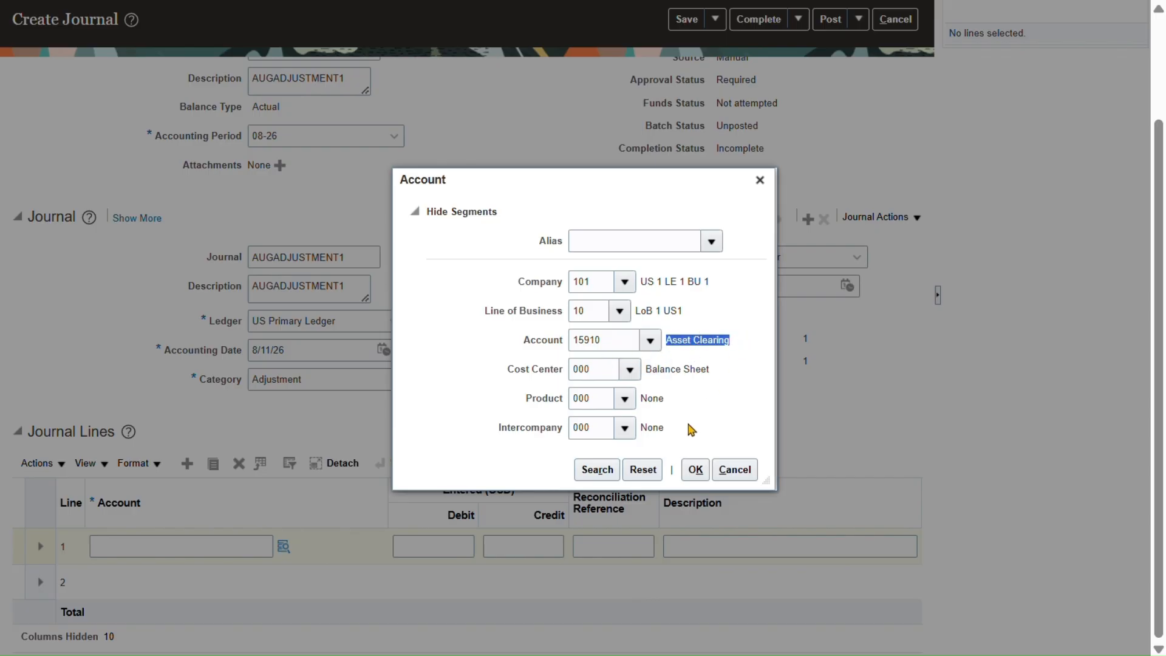
{"action": "left_click", "coordinate": [696, 471]}
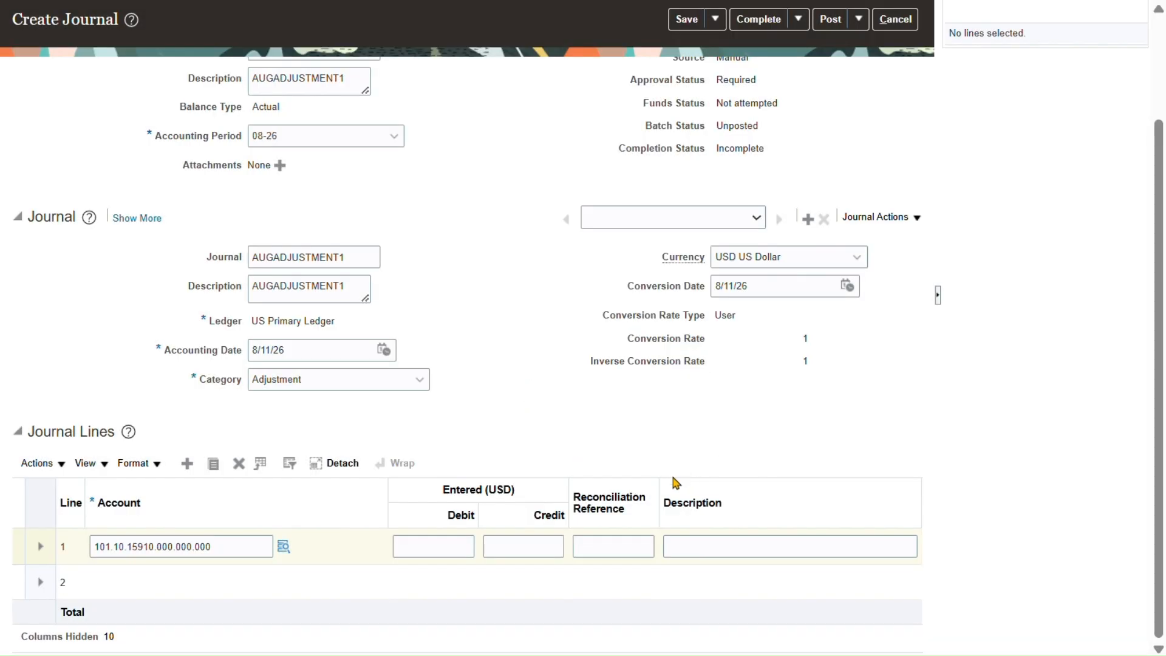
Step: Enter a debit of 10,000 USD on journal line 1
{"action": "left_click", "coordinate": [448, 546]}
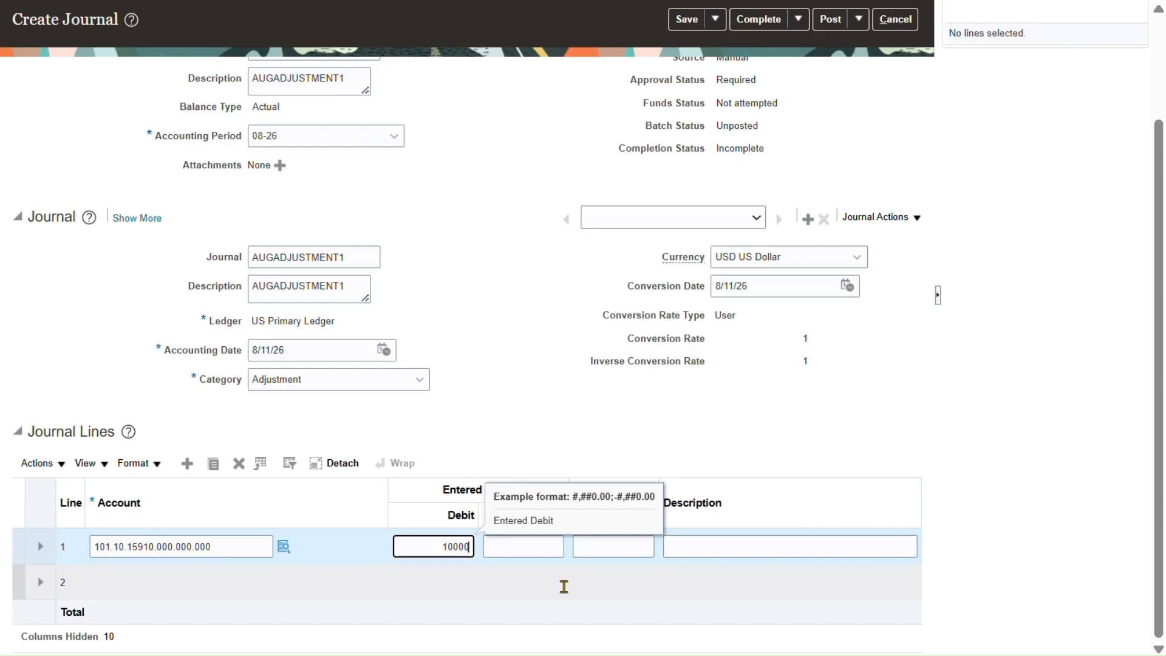
{"action": "left_click", "coordinate": [541, 549]}
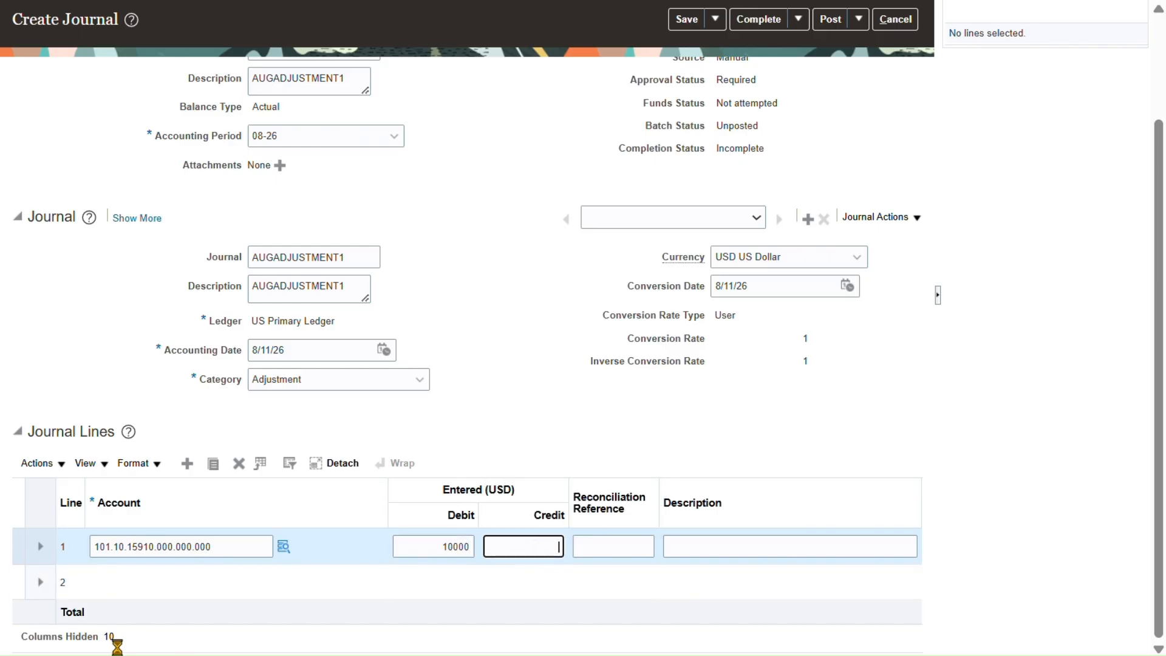
{"action": "key", "text": "Tab"}
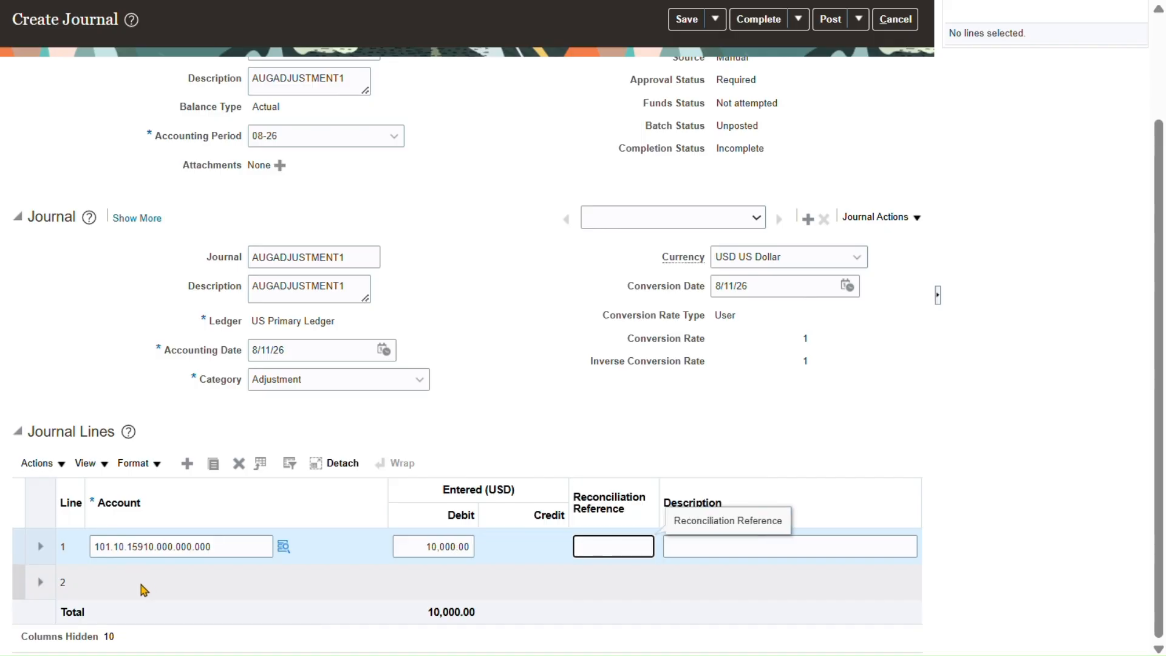
Step: Assign the account combination 101.10.22100.000.000.000 to journal line 2
{"action": "left_click", "coordinate": [135, 585]}
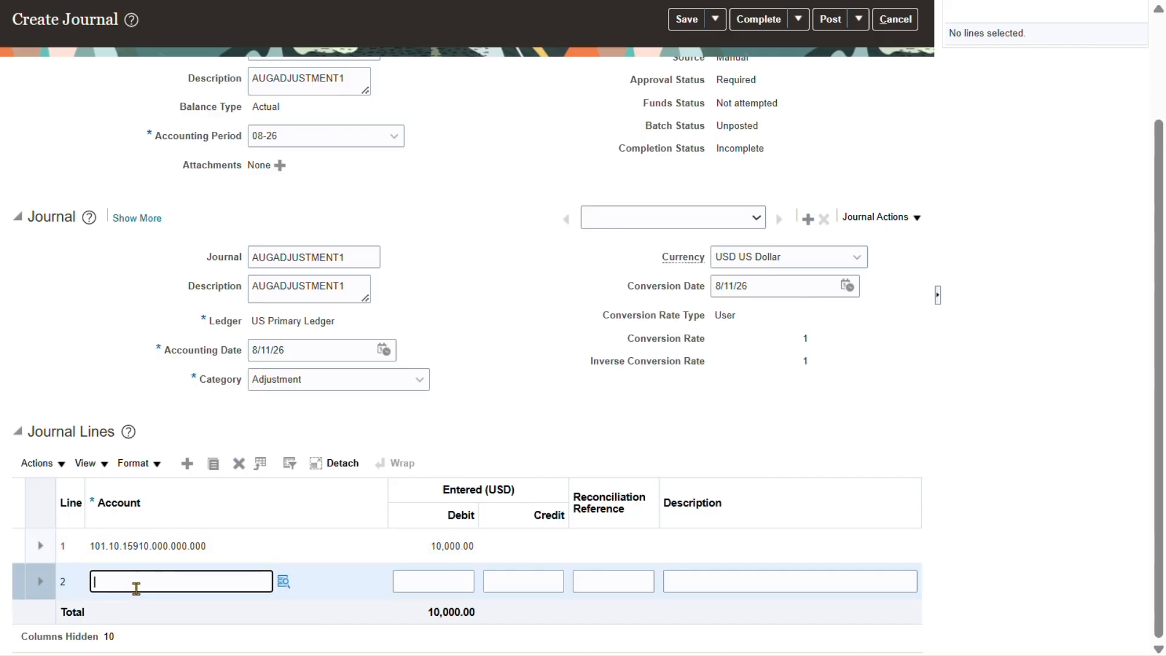
{"action": "left_click", "coordinate": [214, 545]}
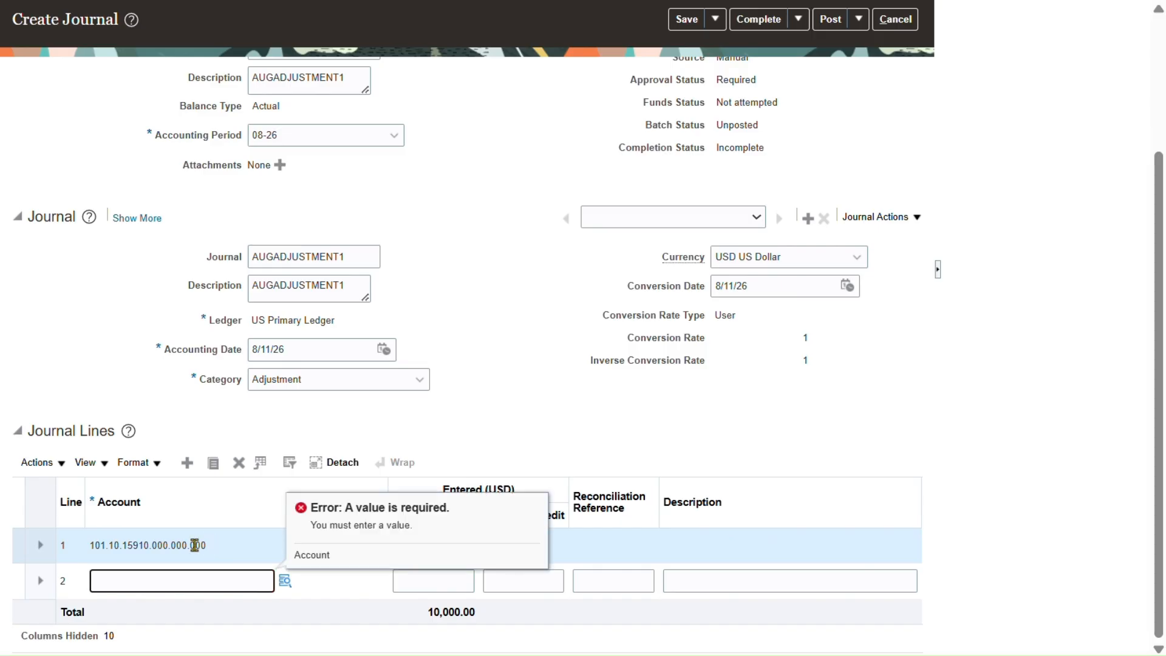
{"action": "left_click", "coordinate": [285, 581]}
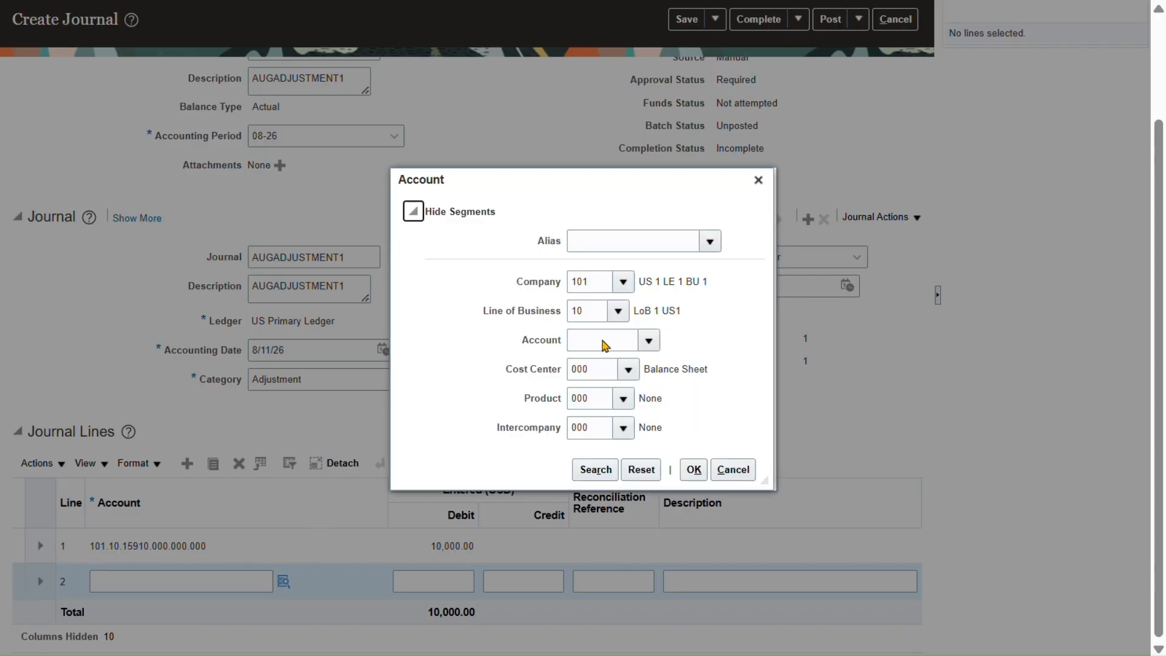
{"action": "left_click", "coordinate": [595, 339]}
{"action": "type", "text": "22100"}
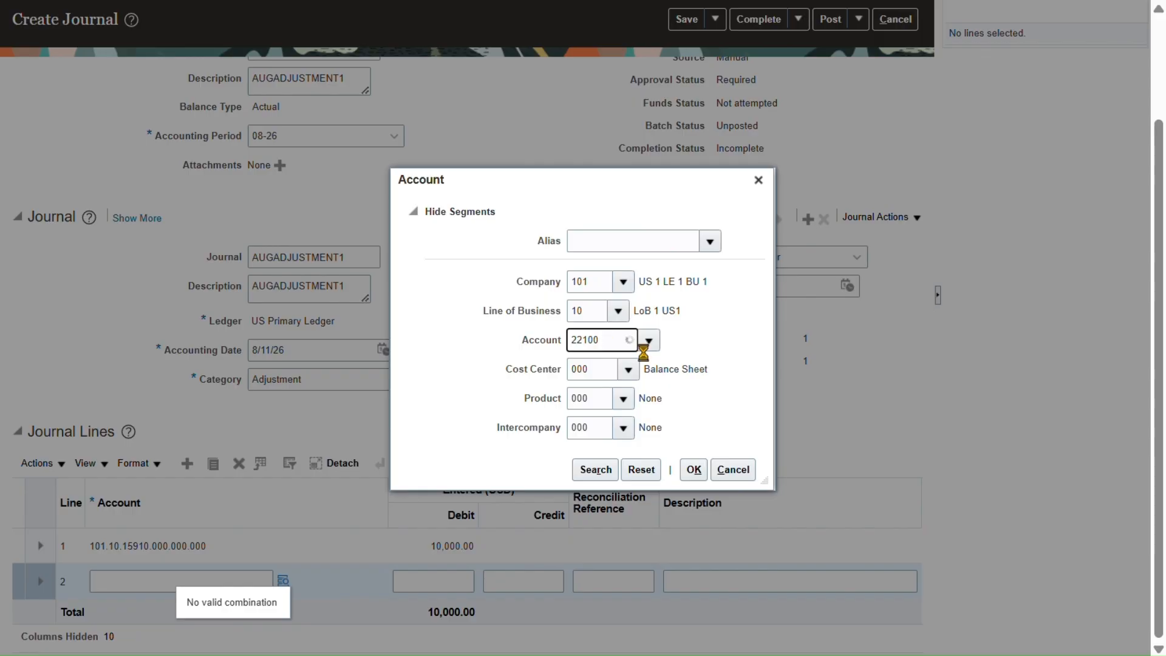
{"action": "left_click", "coordinate": [607, 362]}
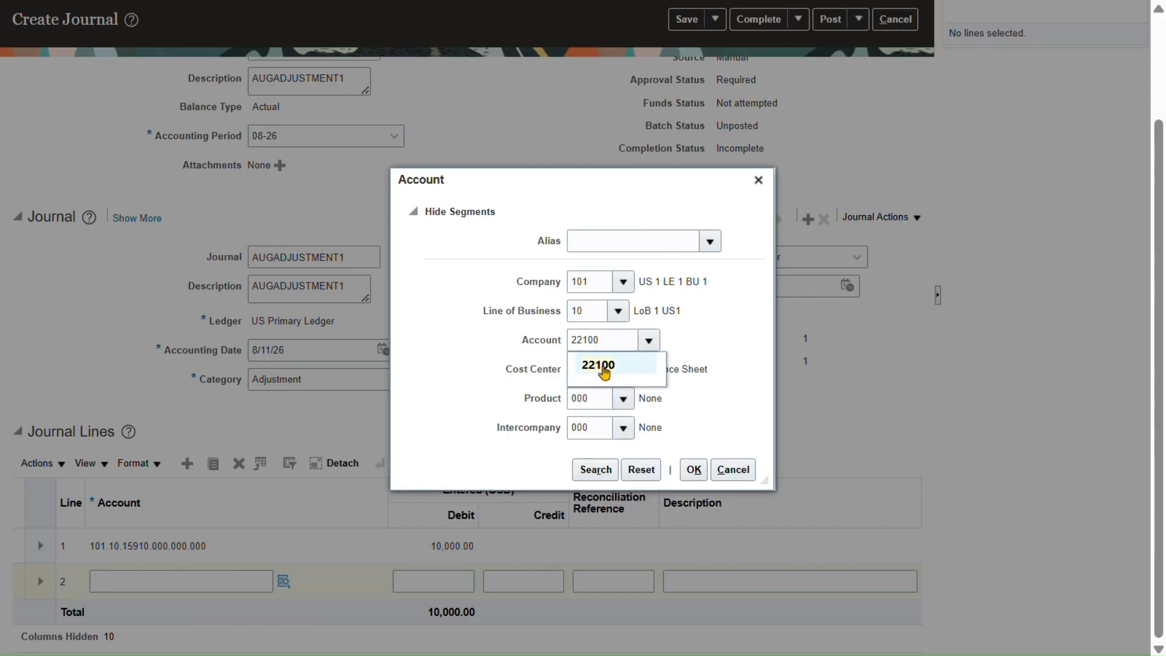
{"action": "left_click", "coordinate": [607, 367]}
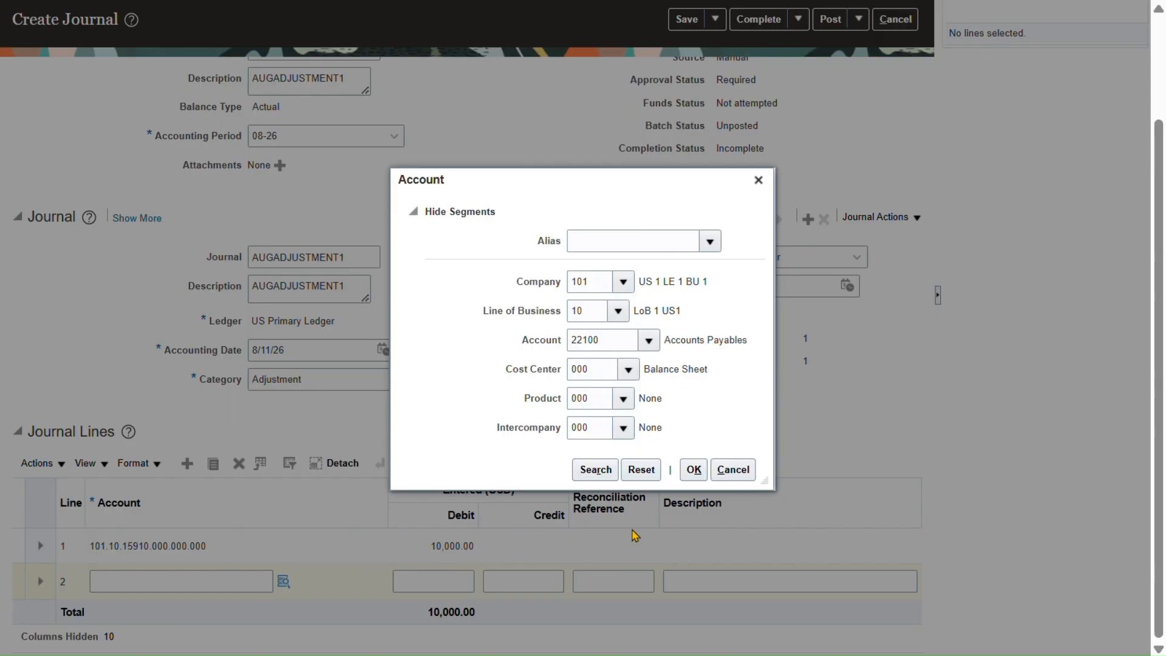
{"action": "left_click", "coordinate": [694, 469]}
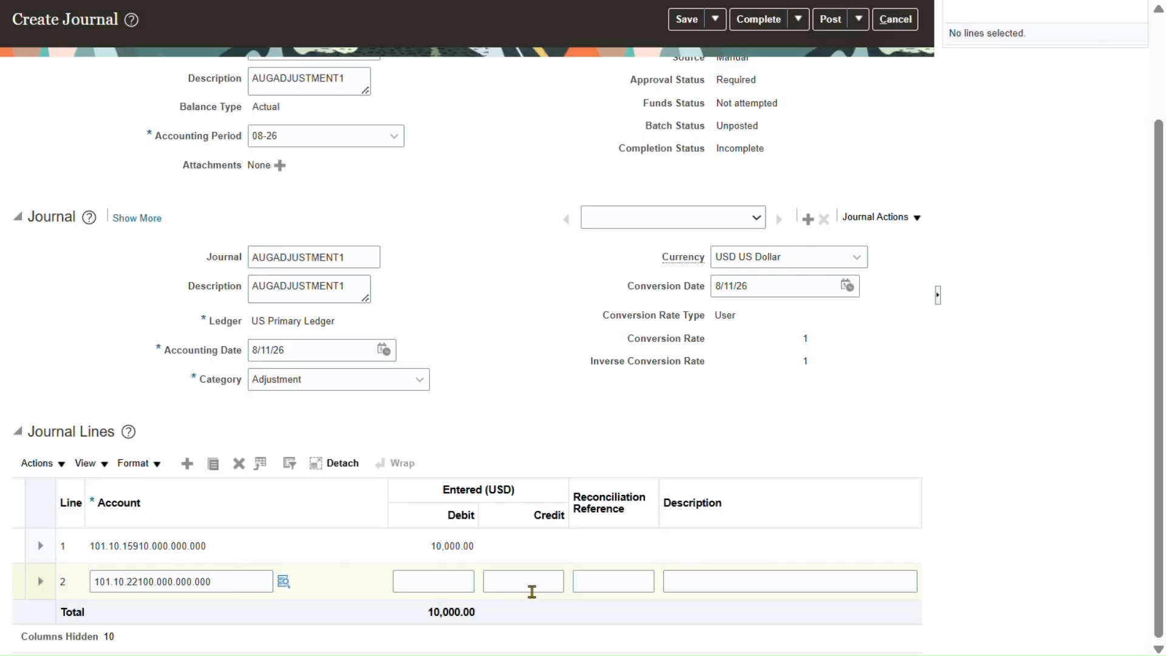
Step: Enter a credit of 10,000 USD and the reconciliation reference AUG01 on journal line 2
{"action": "left_click", "coordinate": [520, 582]}
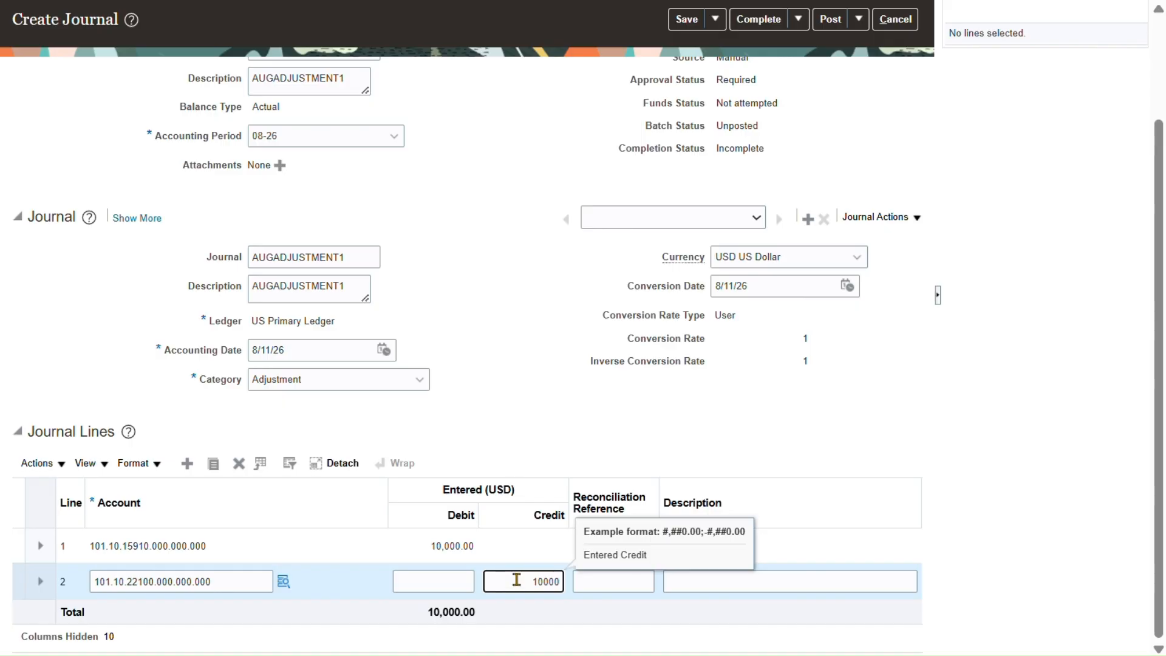
{"action": "left_click", "coordinate": [619, 581]}
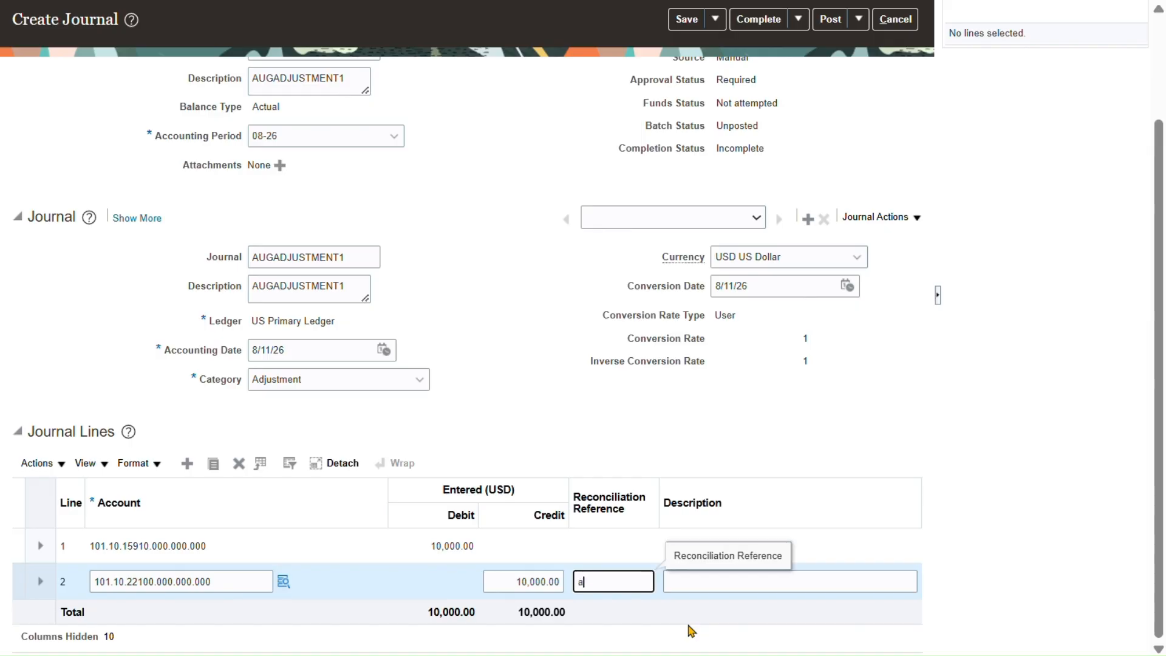
{"action": "type", "text": "u"}
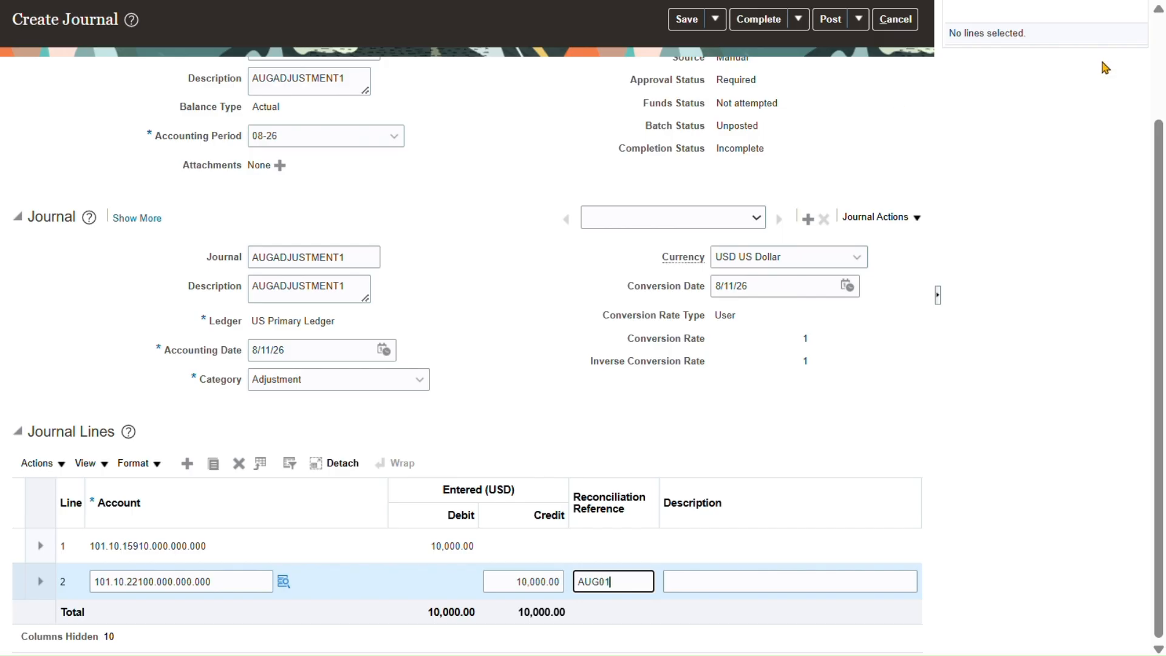
Step: Copy the batch description text, and post the AUGADJUSTMENT1 journal with the option to create another, accepting the automatic save
{"action": "left_click", "coordinate": [858, 21]}
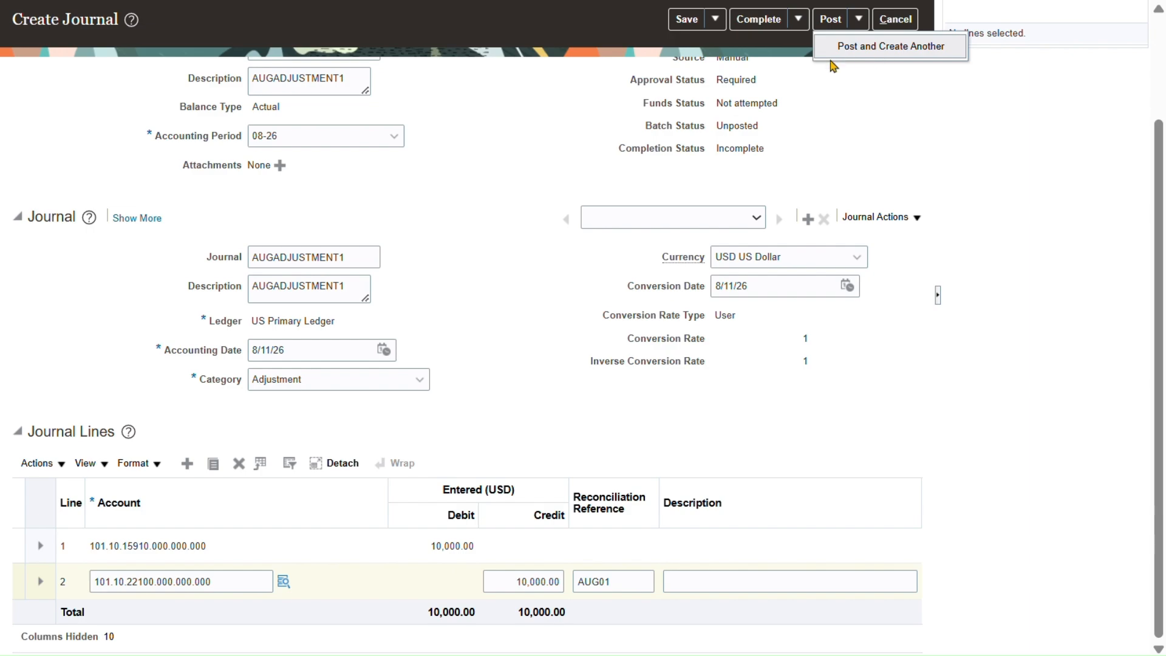
{"action": "left_click", "coordinate": [344, 80]}
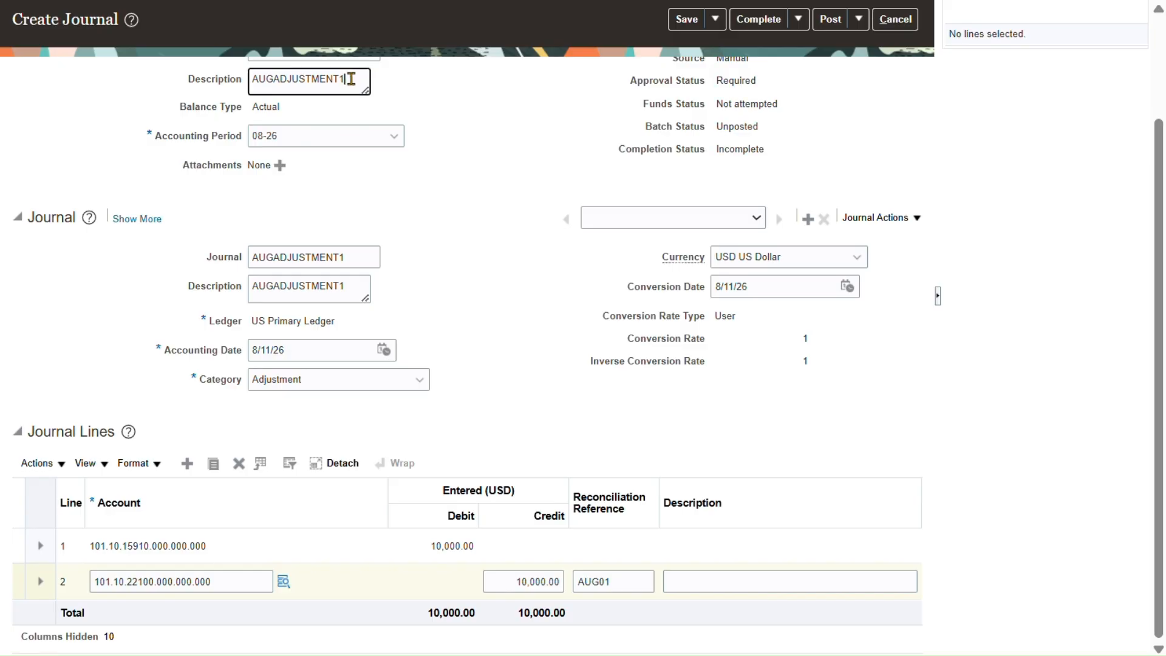
{"action": "left_click_drag", "start_coordinate": [345, 80], "coordinate": [152, 84]}
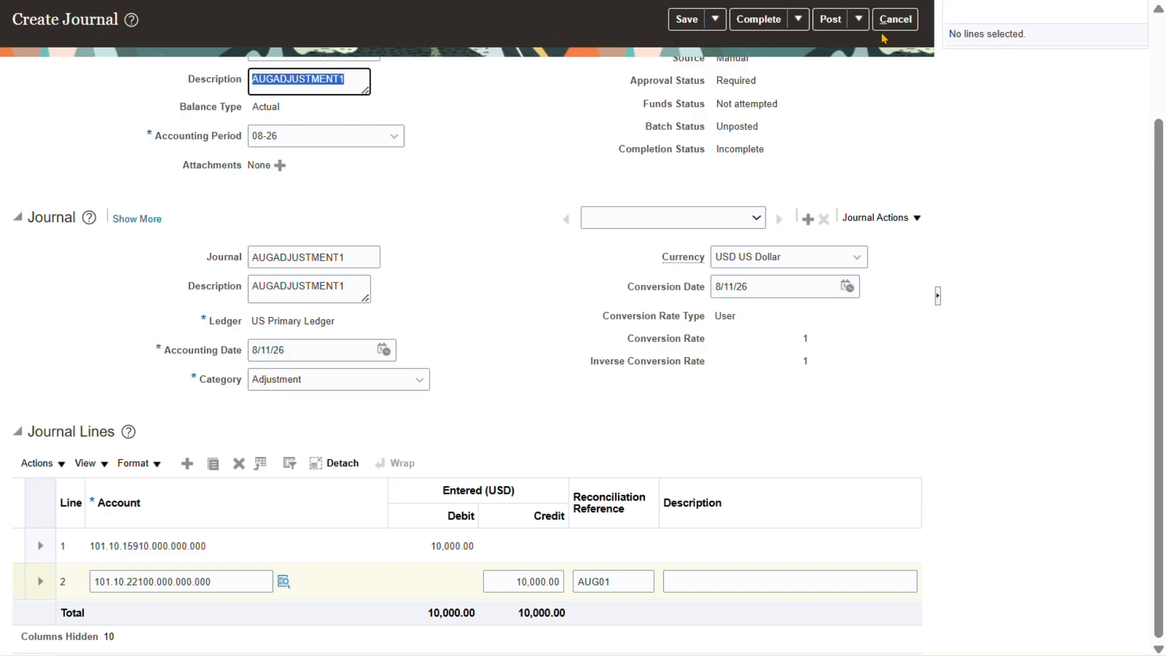
{"action": "left_click", "coordinate": [858, 18]}
{"action": "left_click", "coordinate": [888, 50]}
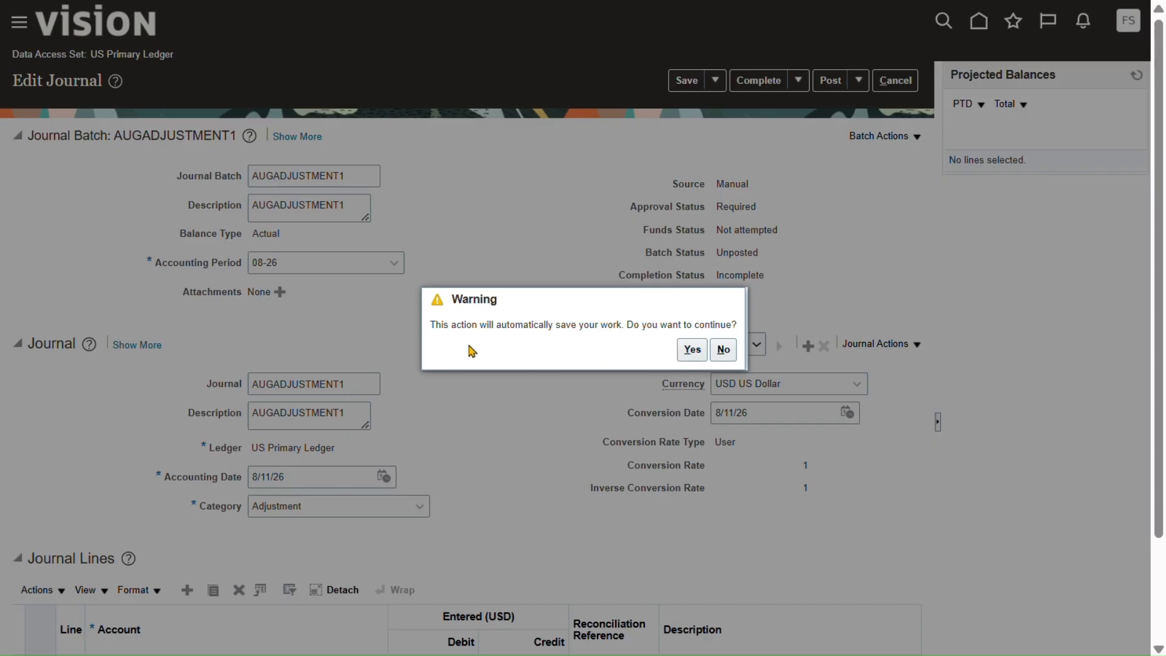
{"action": "left_click", "coordinate": [692, 351]}
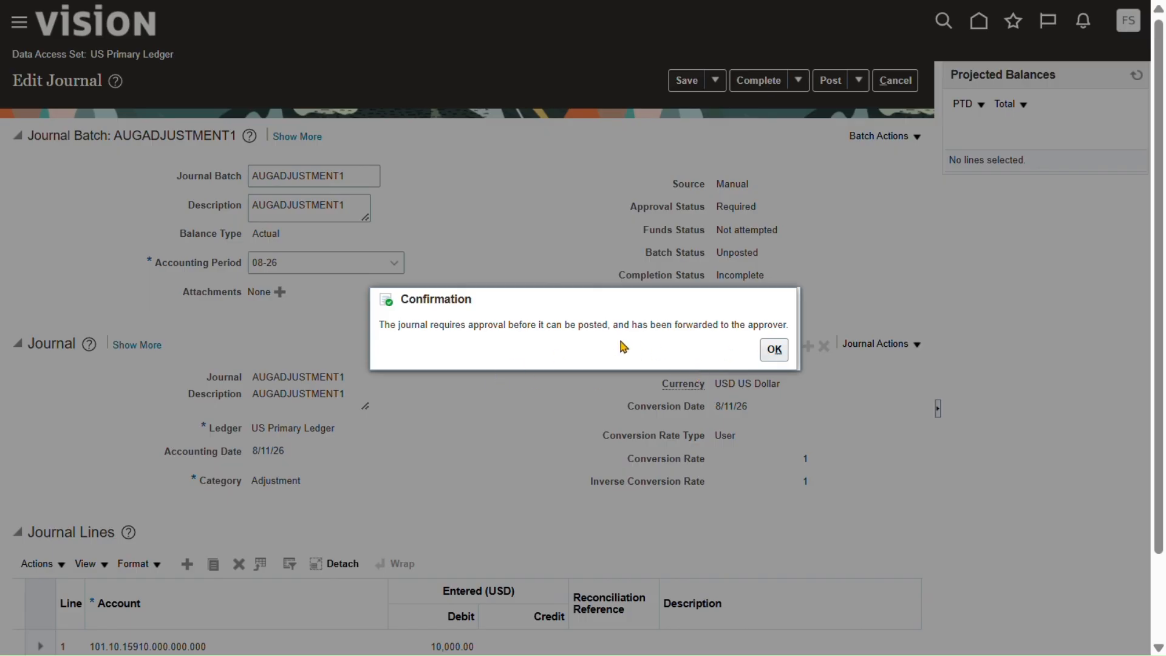
{"action": "left_click", "coordinate": [772, 352]}
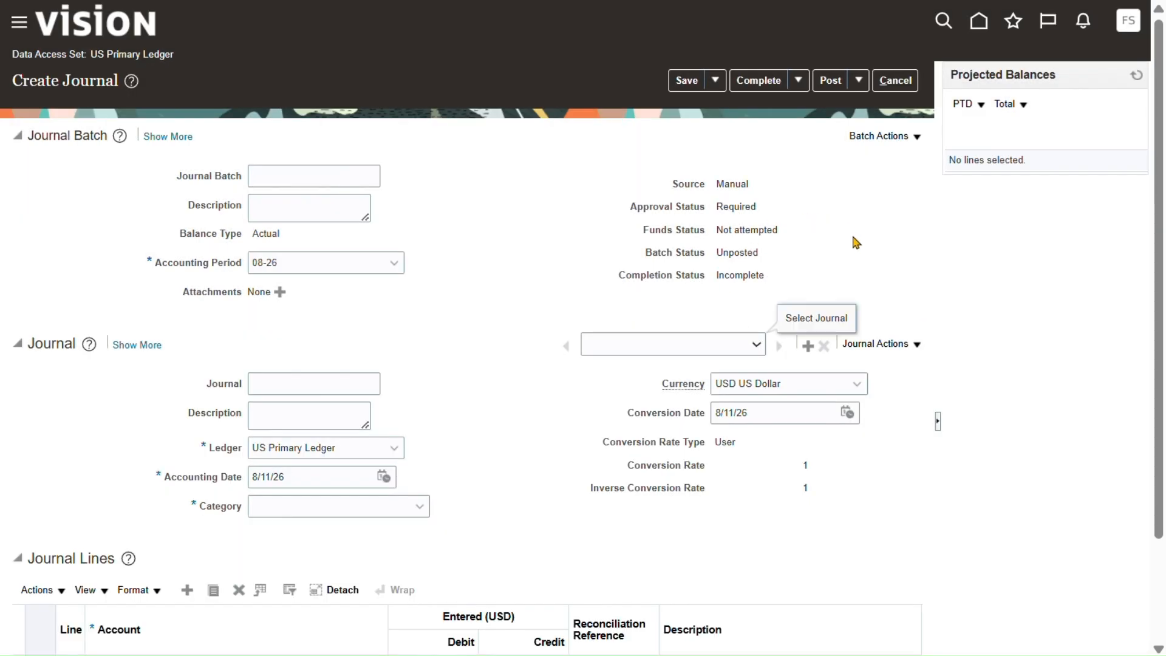
Step: Name the new journal batch AUGADJUSTMENT2 and use the same text as its description
{"action": "left_click", "coordinate": [300, 175]}
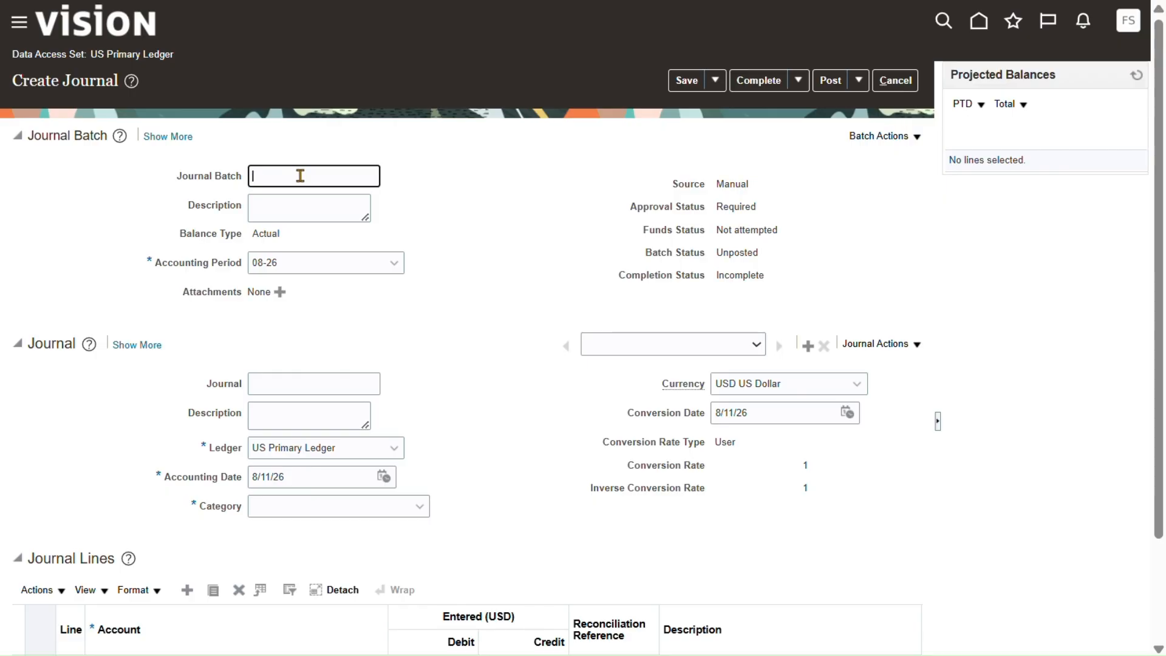
{"action": "type", "text": "AUGADJUSTMENT"}
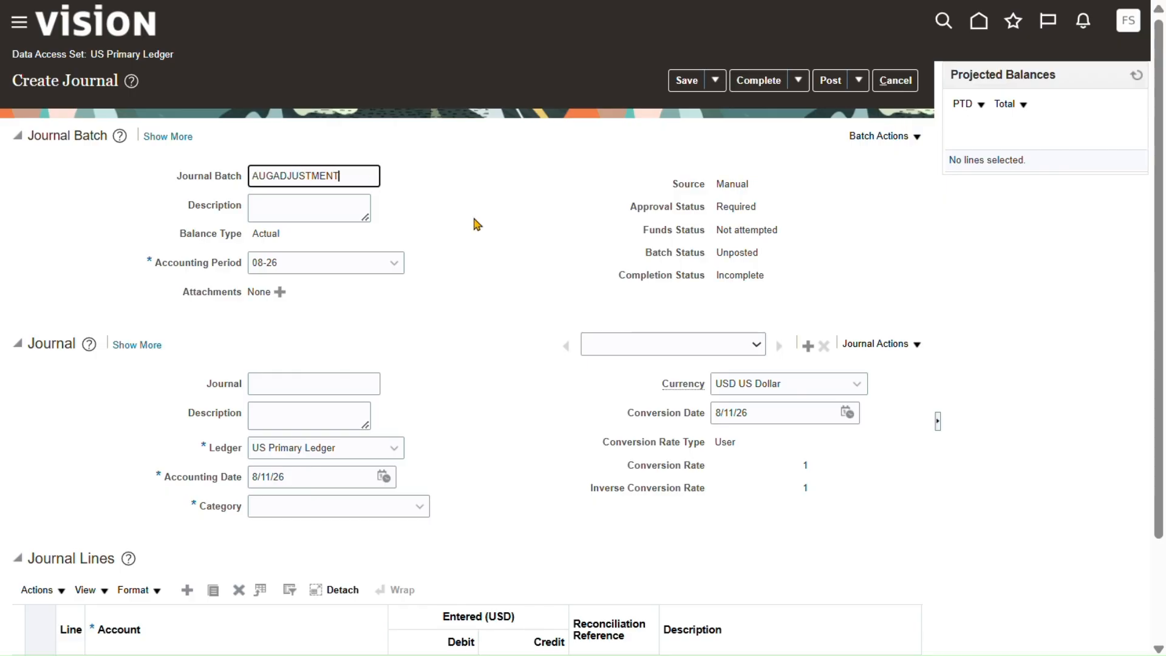
{"action": "type", "text": "2"}
{"action": "key", "text": "Tab"}
{"action": "key", "text": "ctrl+c"}
{"action": "key", "text": "Tab"}
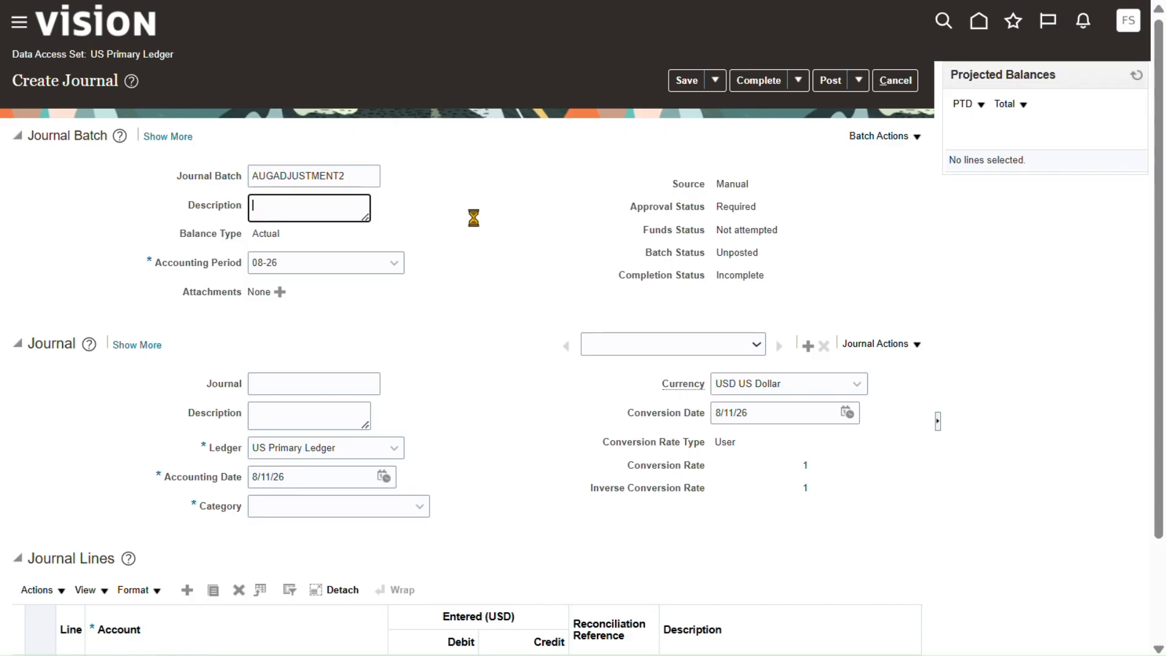
{"action": "key", "text": "ctrl+v"}
{"action": "key", "text": "Tab"}
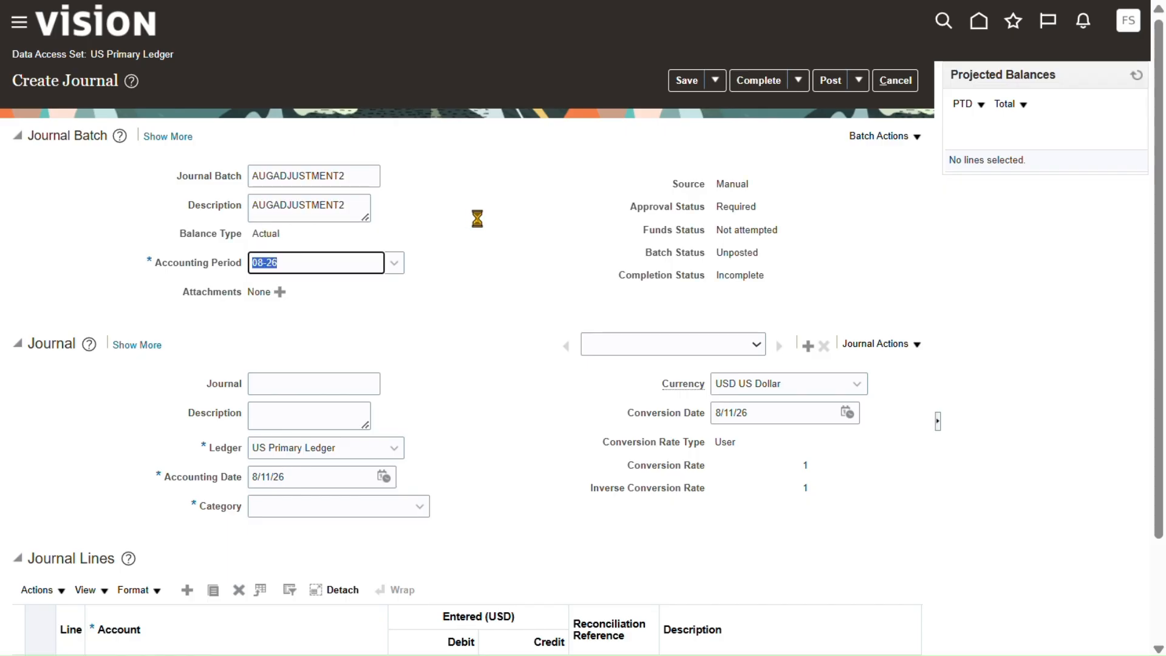
Step: Copy the batch name AUGADJUSTMENT2 into the journal's own name and description
{"action": "left_click", "coordinate": [292, 381]}
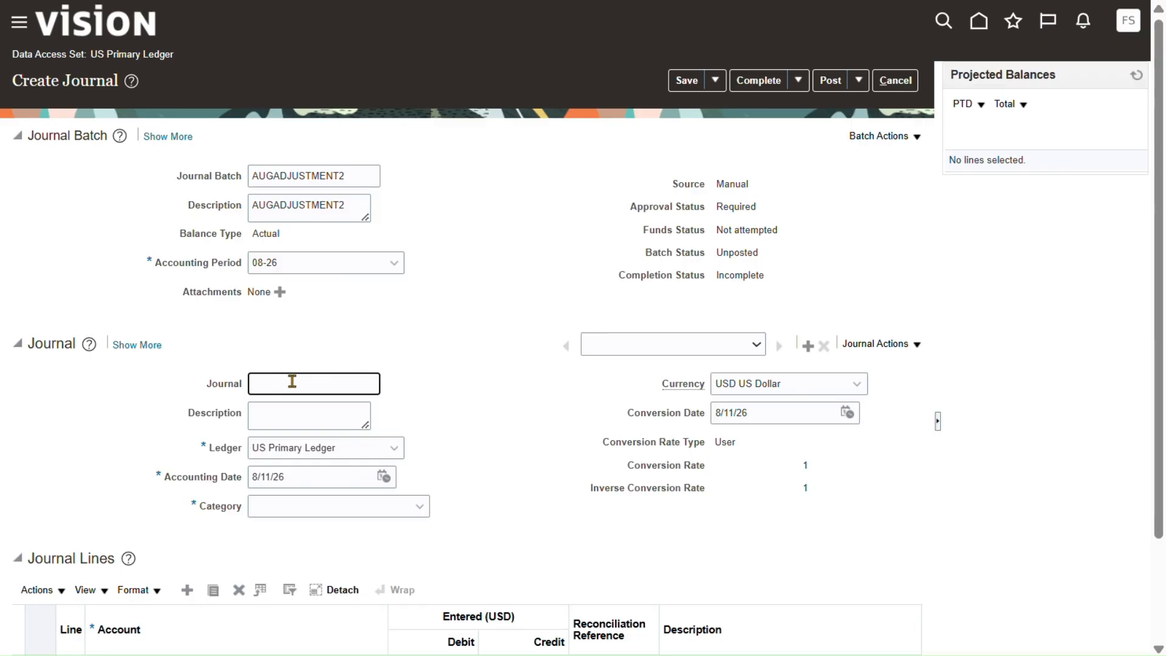
{"action": "left_click_drag", "start_coordinate": [348, 176], "coordinate": [133, 186]}
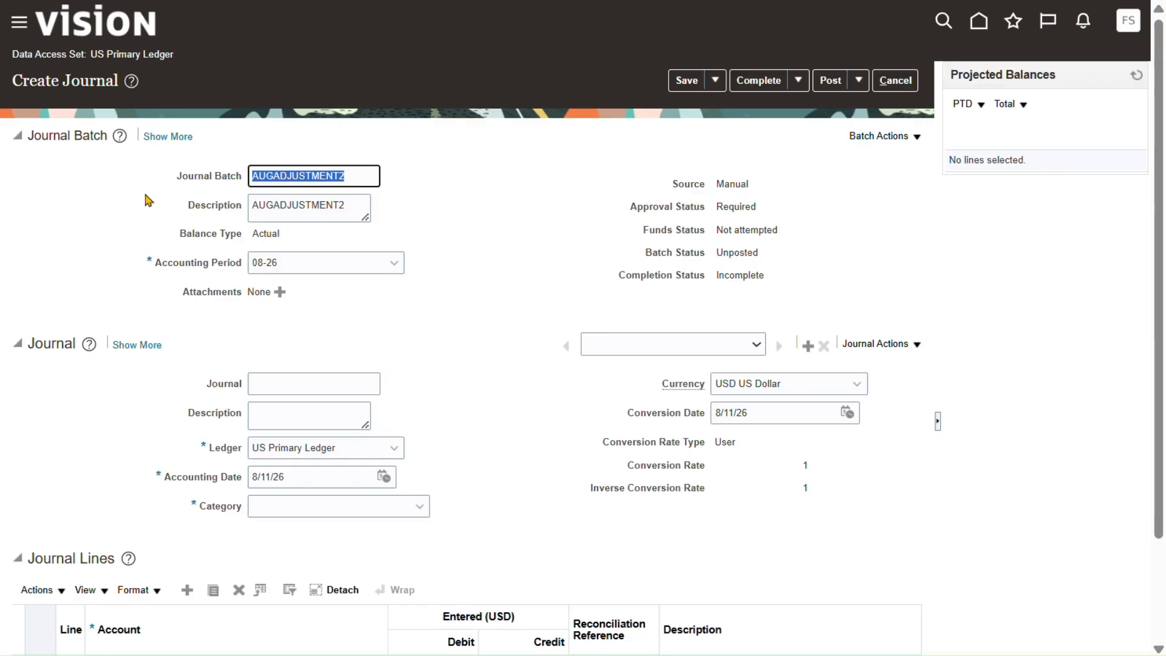
{"action": "left_click", "coordinate": [305, 391]}
{"action": "key", "text": "ctrl+v"}
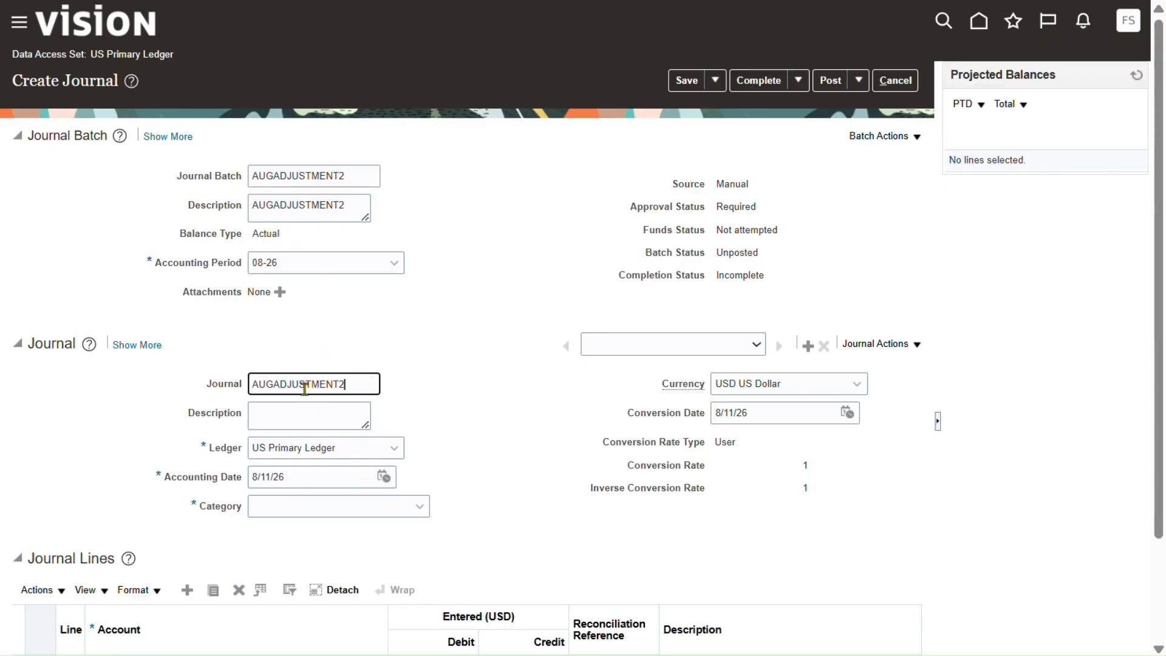
{"action": "left_click", "coordinate": [302, 413]}
{"action": "key", "text": "ctrl+v"}
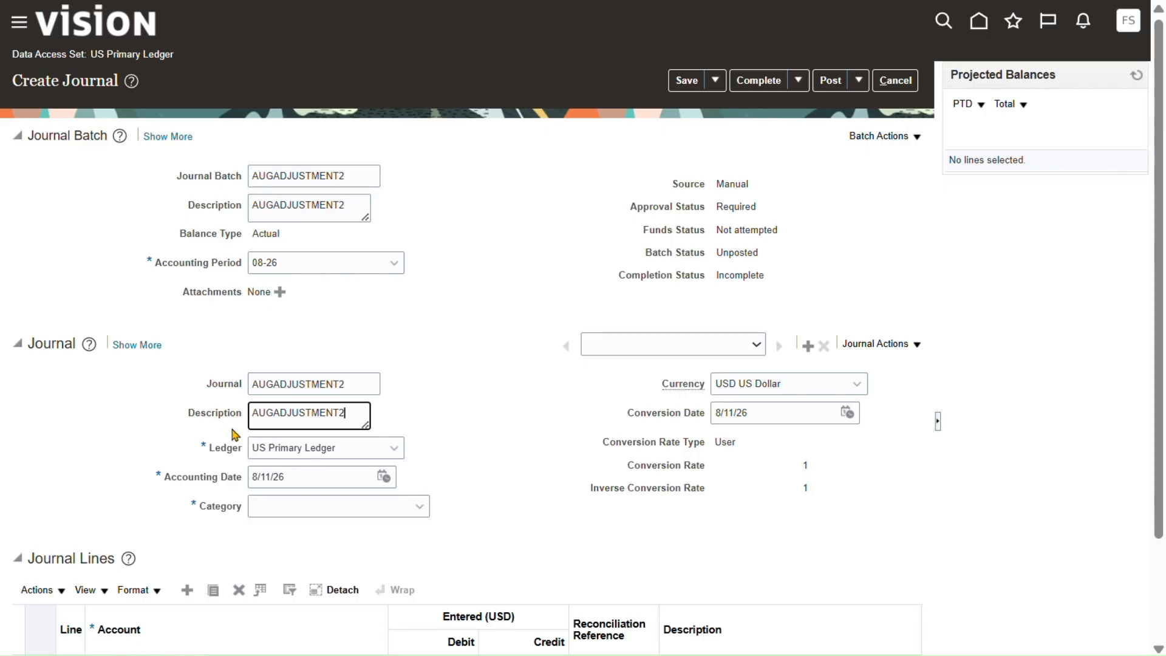
Step: Set the category of the AUGADJUSTMENT2 journal to Adjustment
{"action": "scroll", "coordinate": [237, 440], "scroll_direction": "down", "scroll_amount": 2}
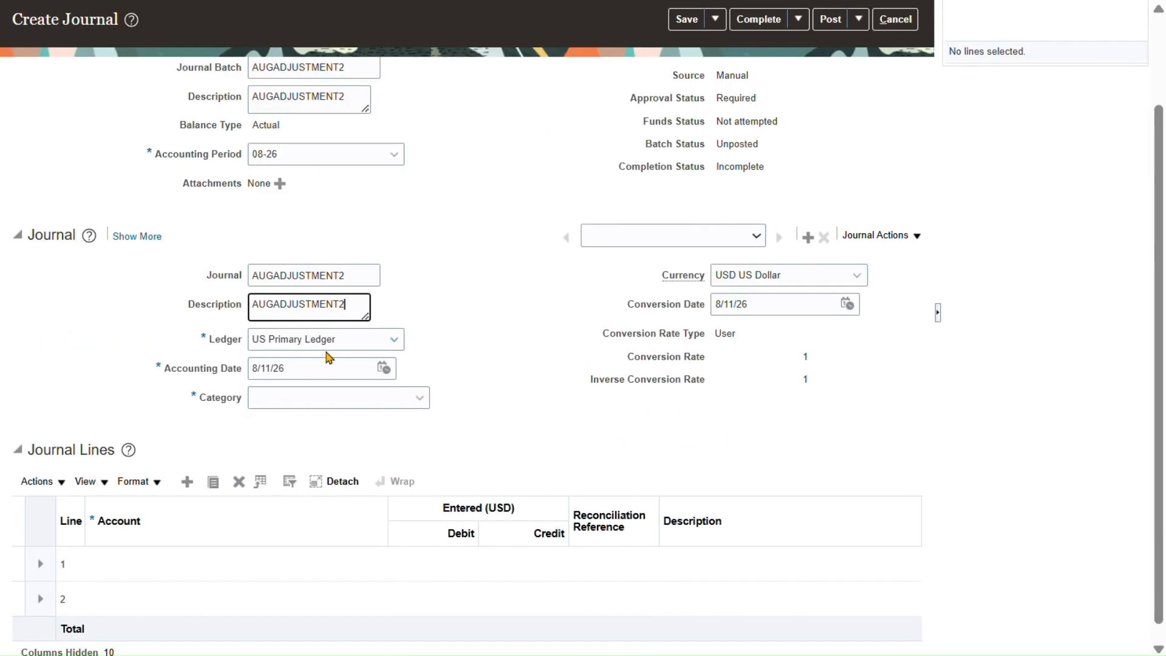
{"action": "left_click", "coordinate": [344, 397]}
{"action": "type", "text": "AD"}
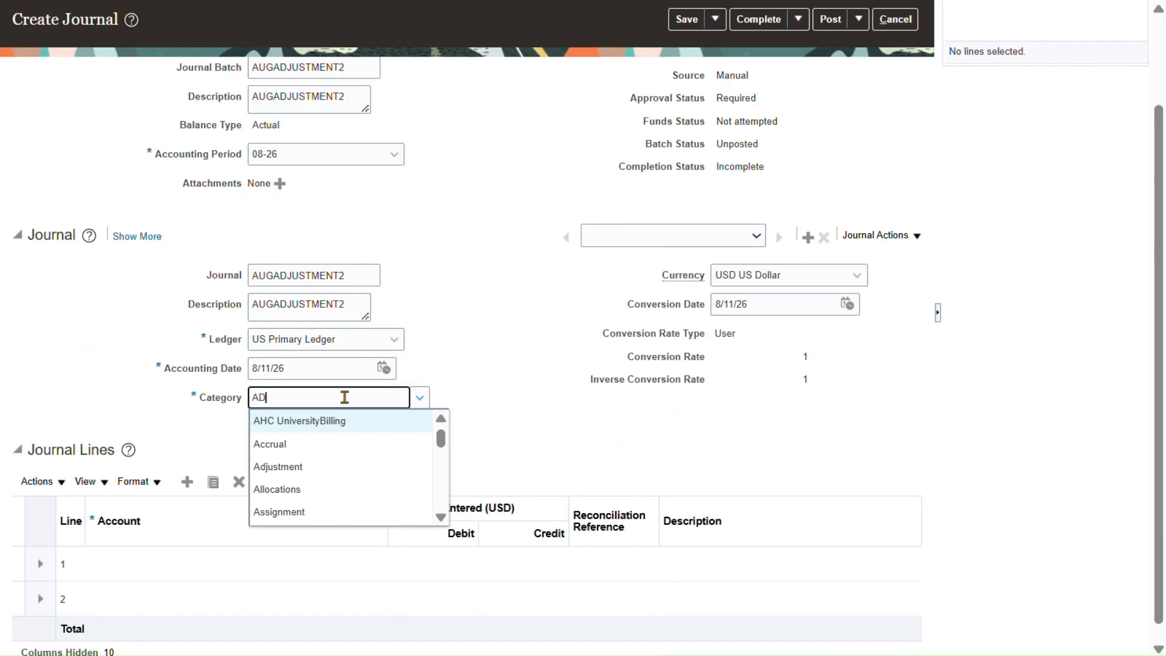
{"action": "type", "text": "U"}
{"action": "key", "text": "BackSpace"}
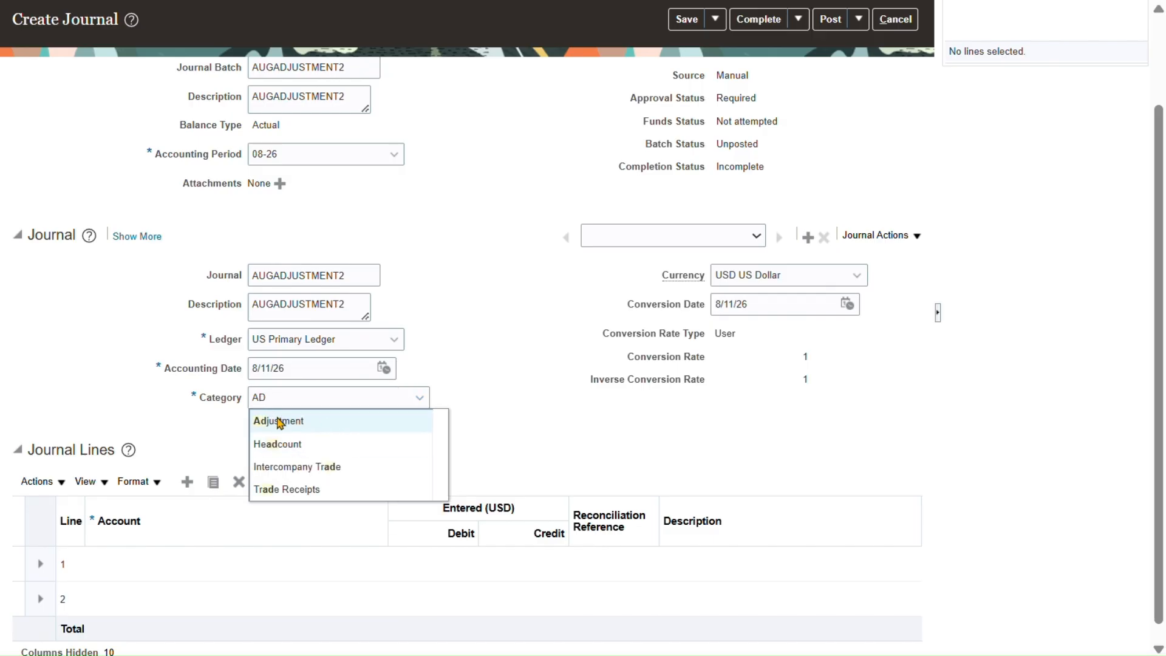
{"action": "left_click", "coordinate": [274, 420]}
Step: Assign account segment 15910 (Asset Clearing) to journal line 1, keeping the default values for the other segments
{"action": "scroll", "coordinate": [218, 446], "scroll_direction": "down", "scroll_amount": 1}
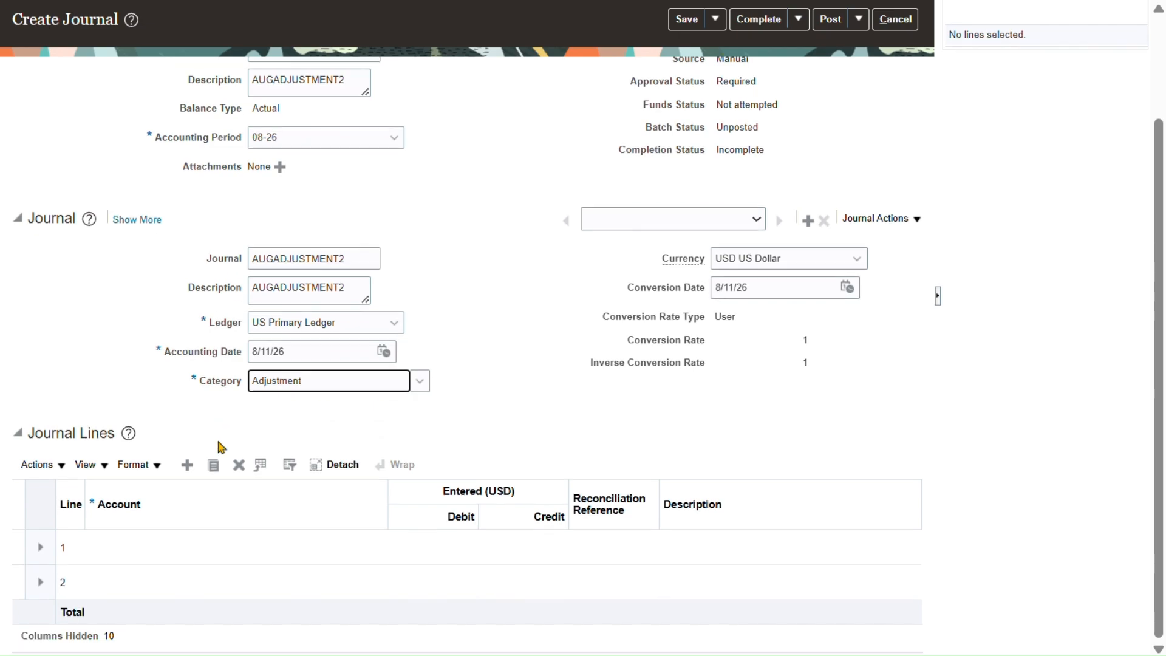
{"action": "left_click", "coordinate": [151, 554]}
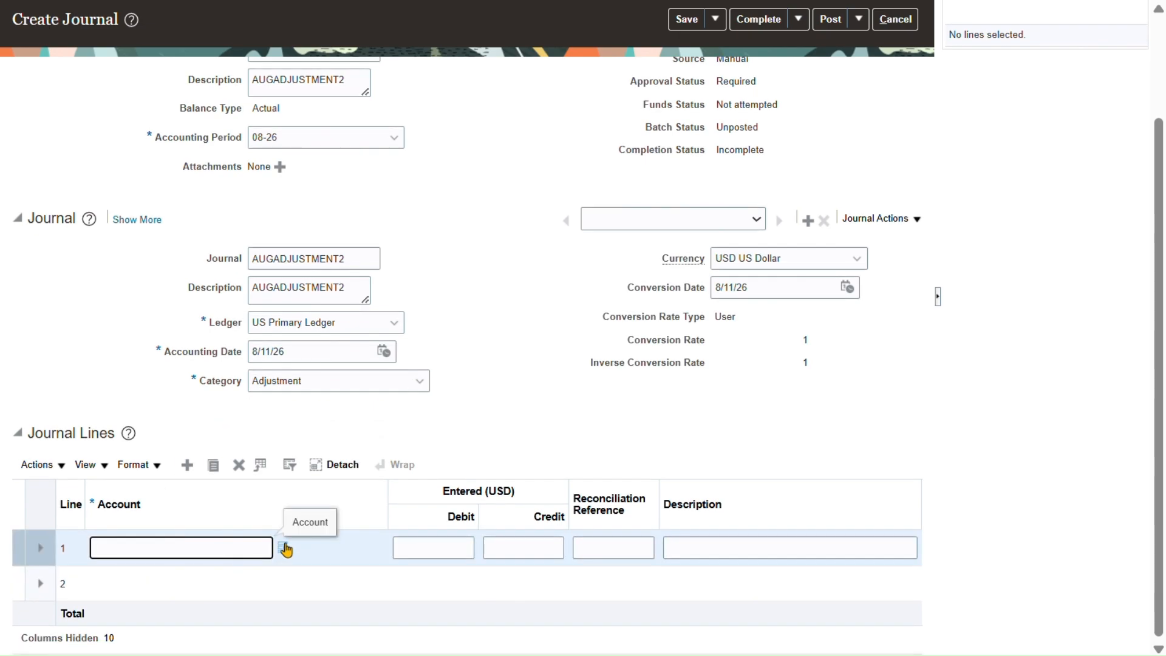
{"action": "left_click", "coordinate": [283, 548]}
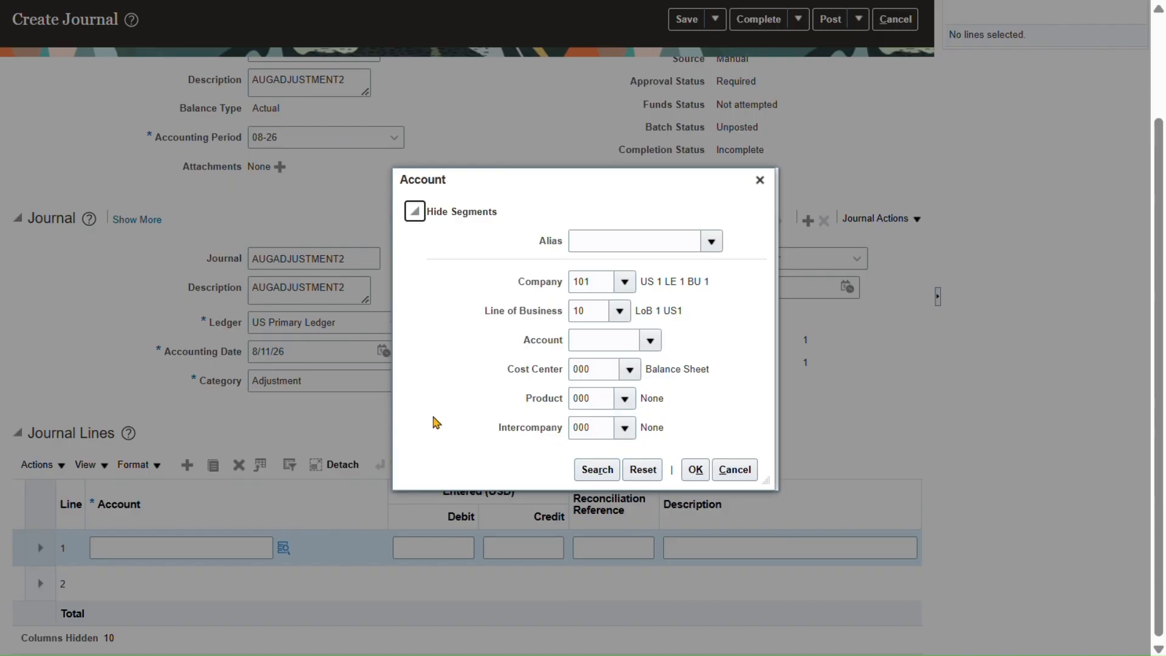
{"action": "left_click", "coordinate": [596, 341]}
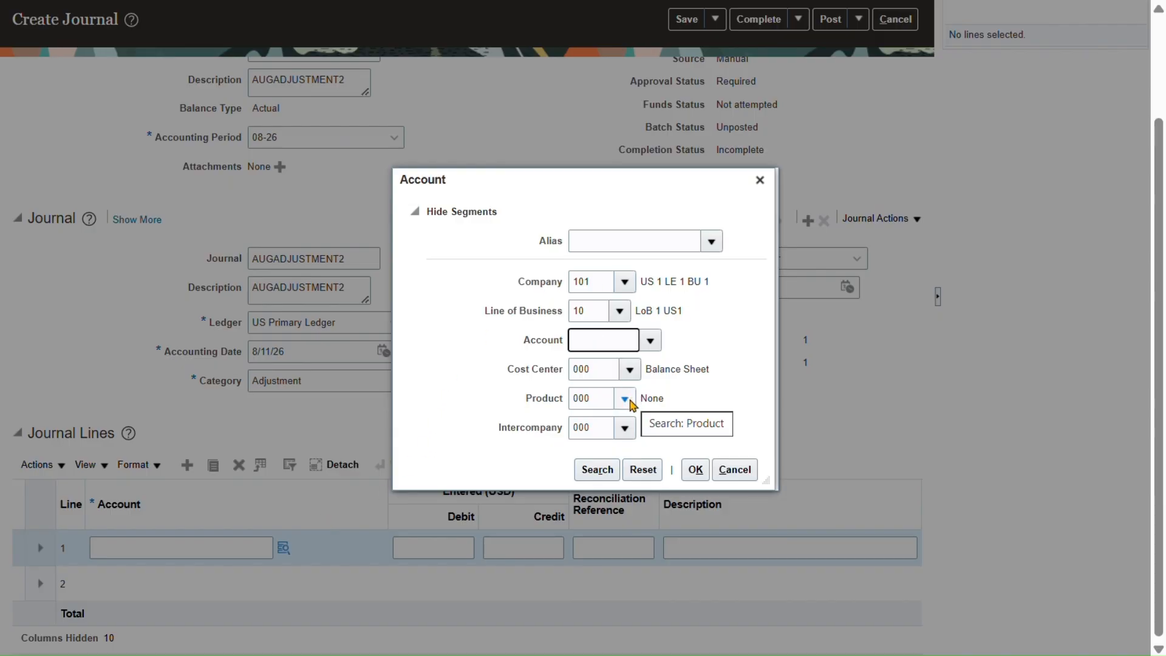
{"action": "type", "text": "15"}
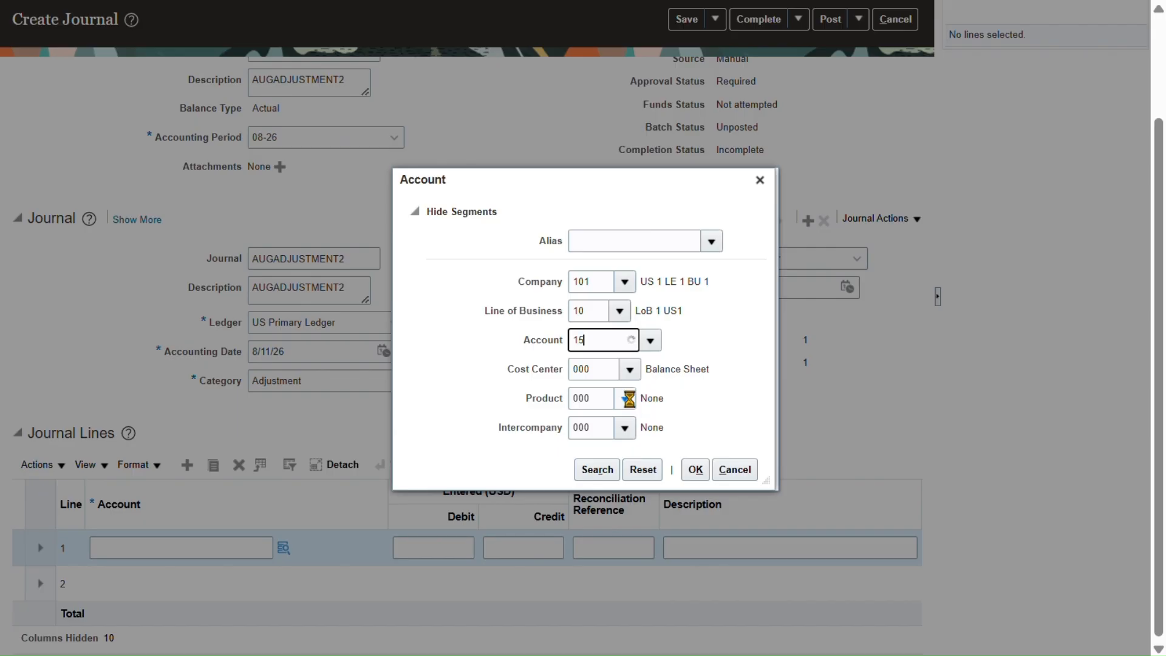
{"action": "type", "text": "910"}
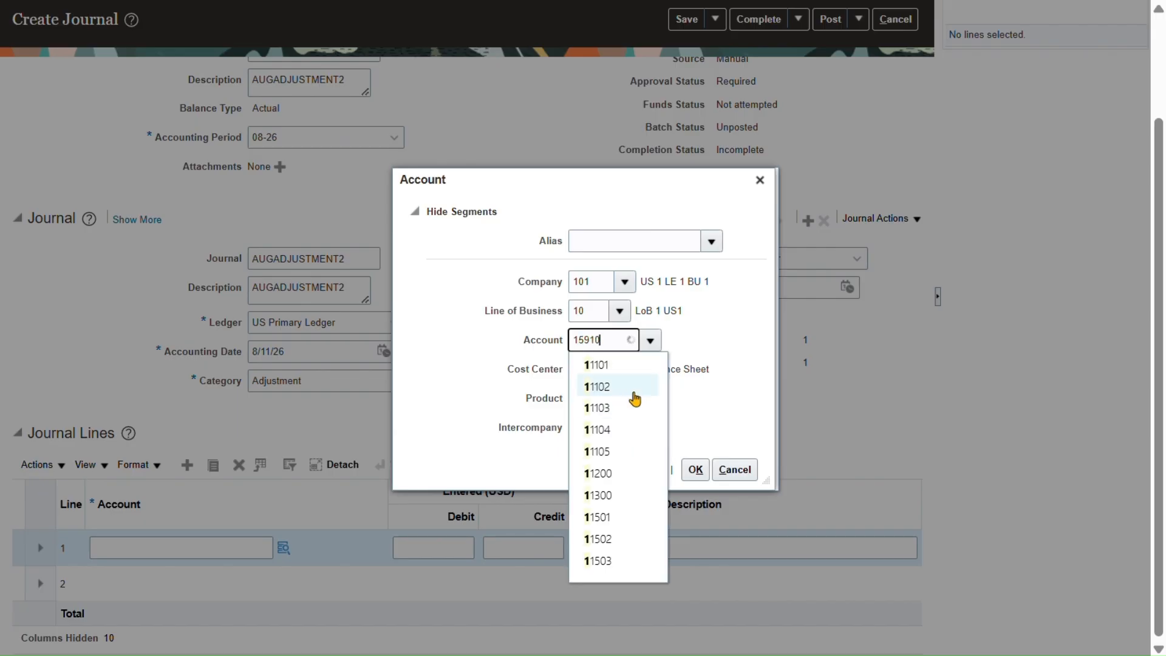
{"action": "left_click", "coordinate": [605, 367]}
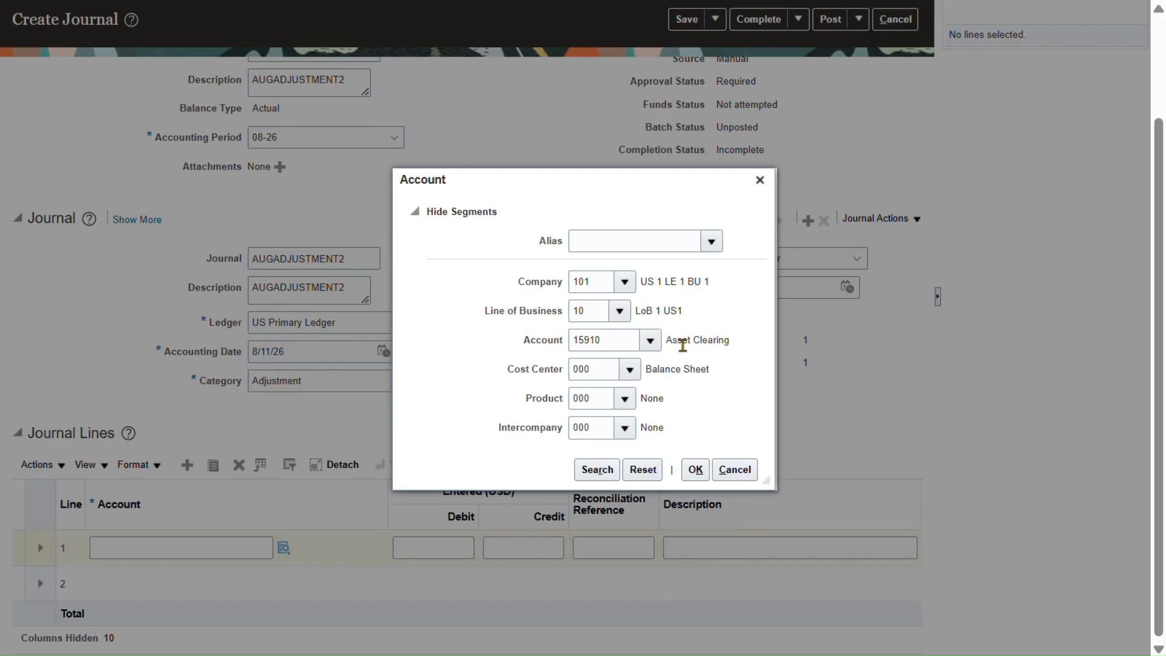
{"action": "left_click", "coordinate": [696, 470]}
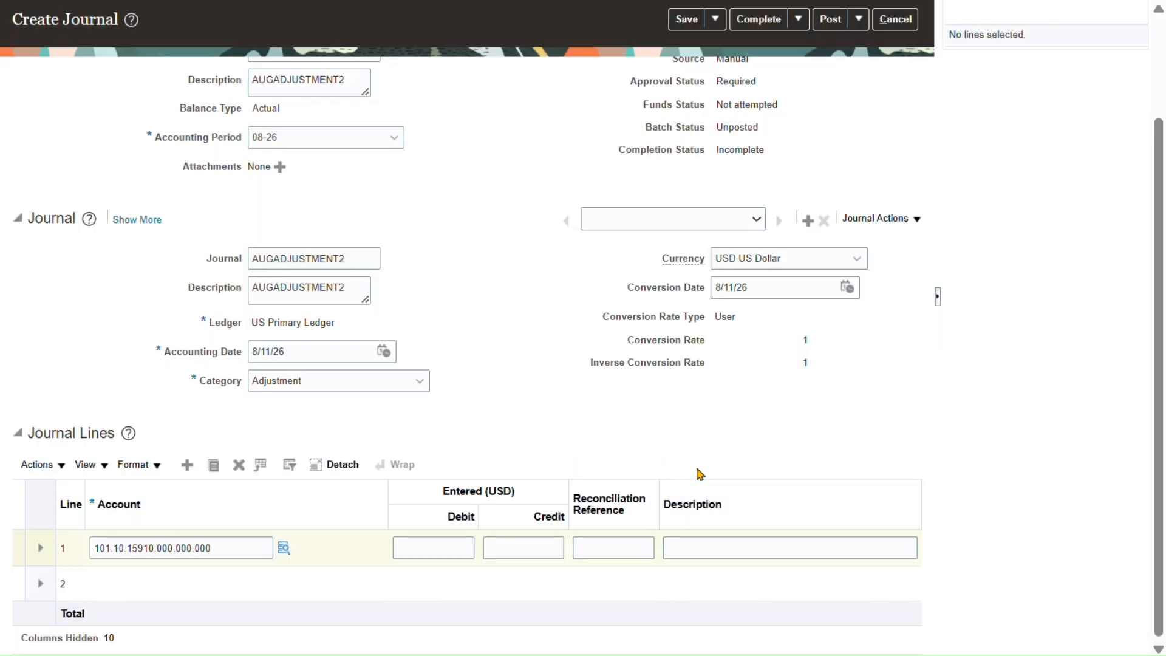
Step: Enter a credit of 10,000 USD on journal line 1
{"action": "left_click", "coordinate": [448, 545]}
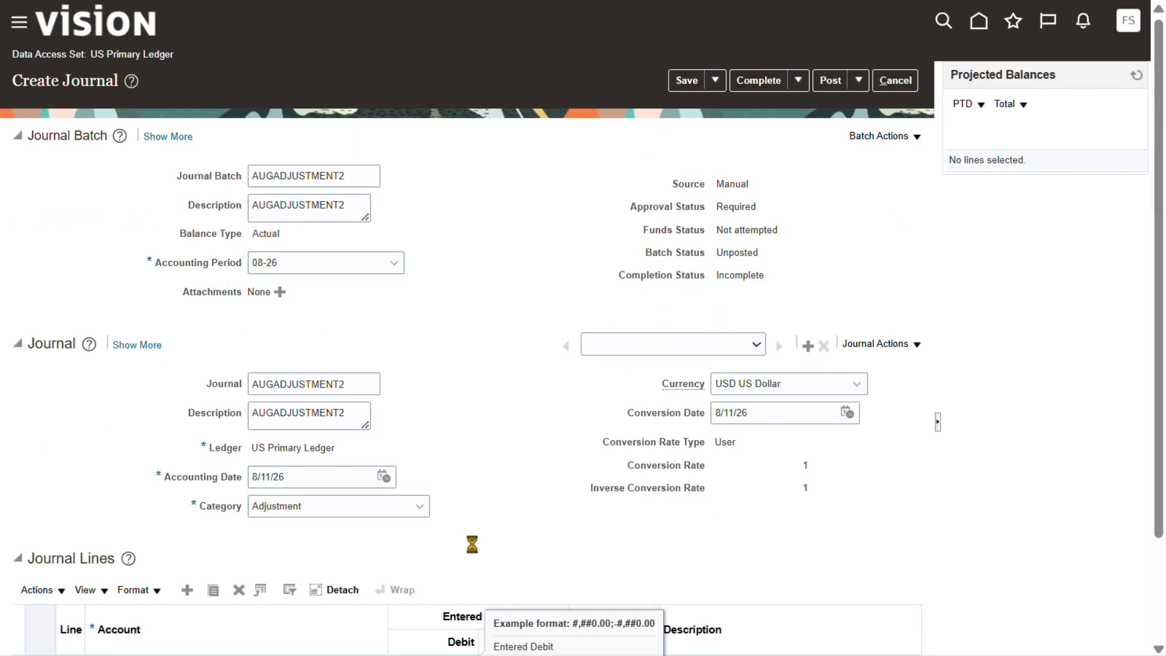
{"action": "left_click", "coordinate": [521, 547]}
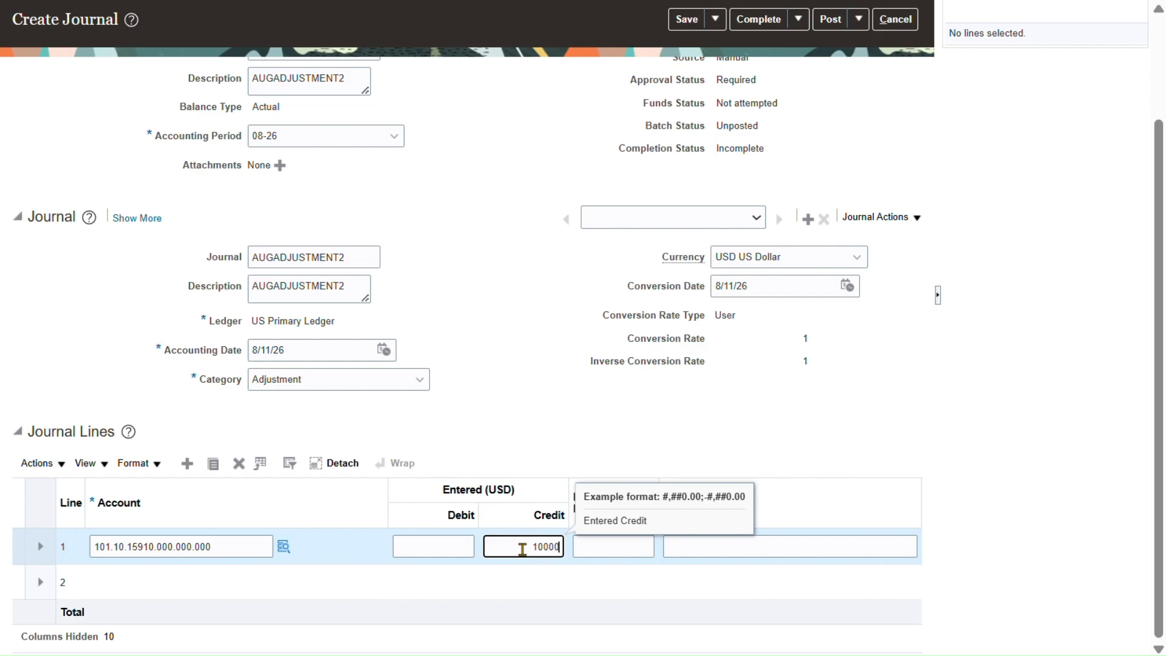
{"action": "left_click", "coordinate": [611, 550]}
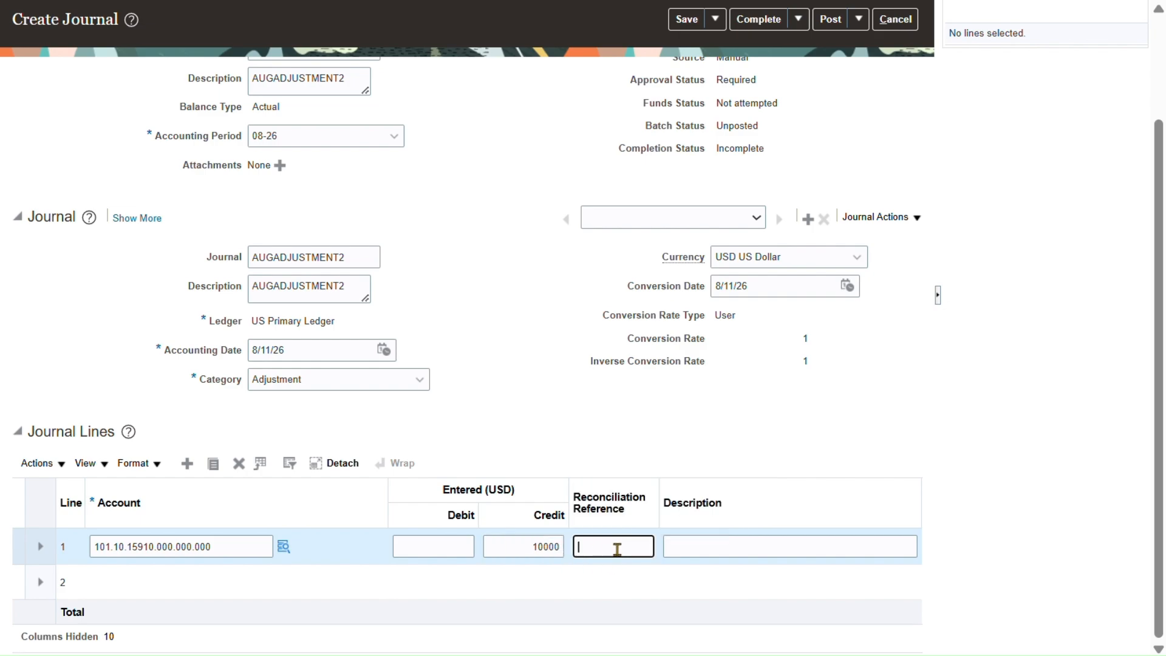
Step: Open the account segment selection for journal line 2
{"action": "left_click", "coordinate": [130, 581]}
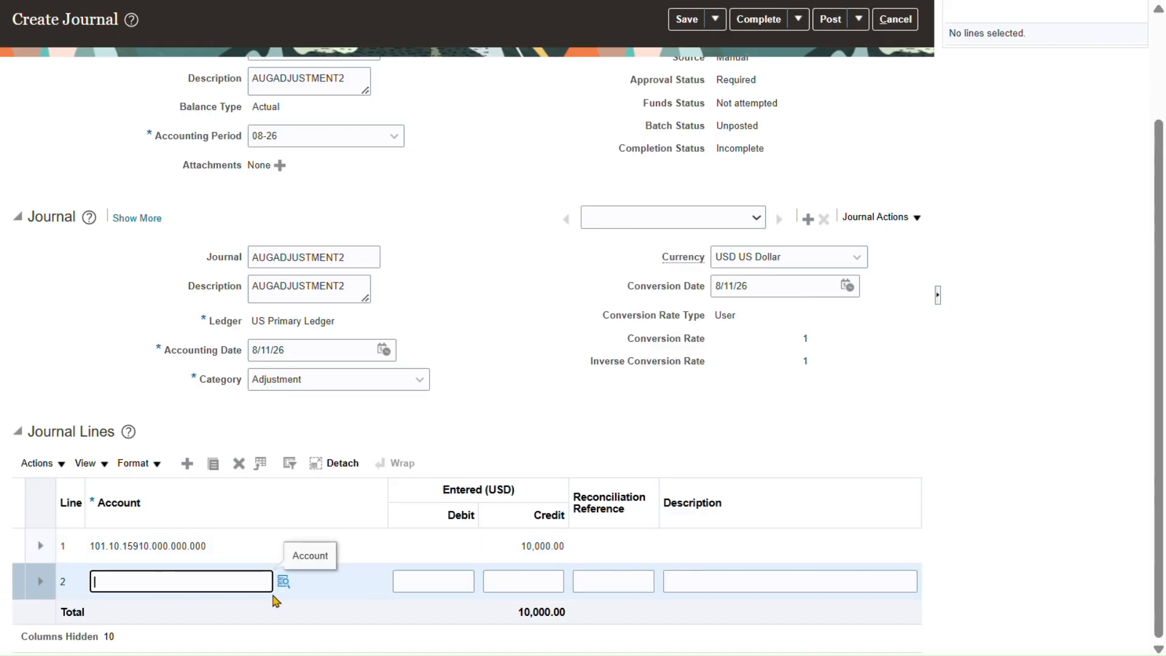
{"action": "left_click", "coordinate": [283, 582]}
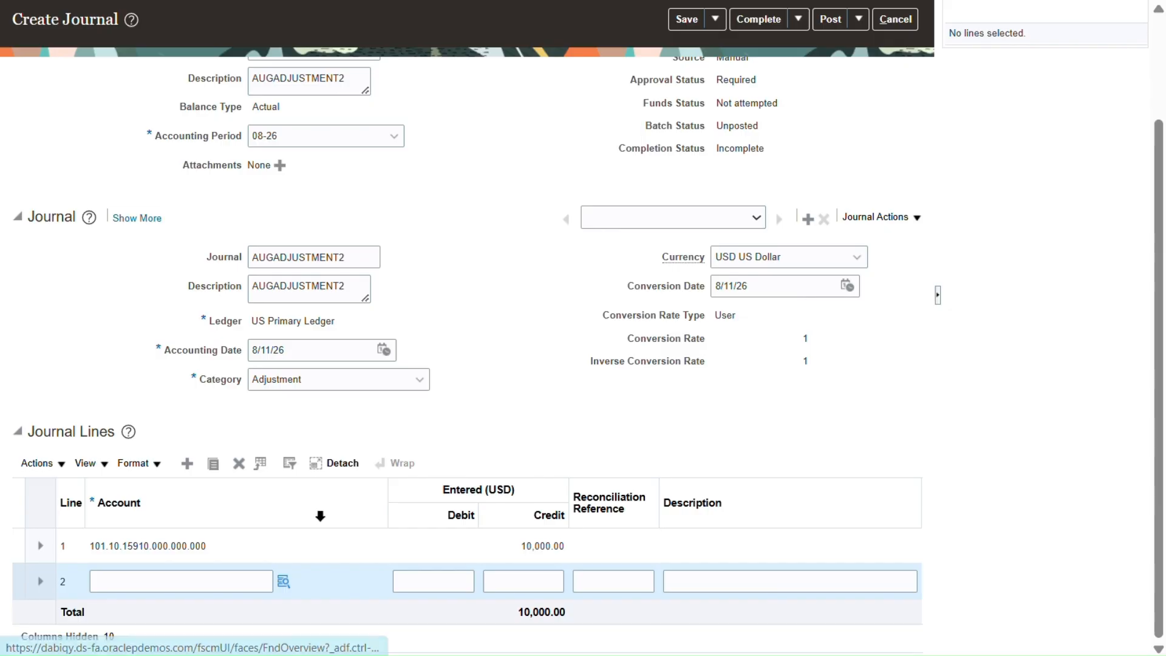
{"action": "left_click", "coordinate": [602, 345]}
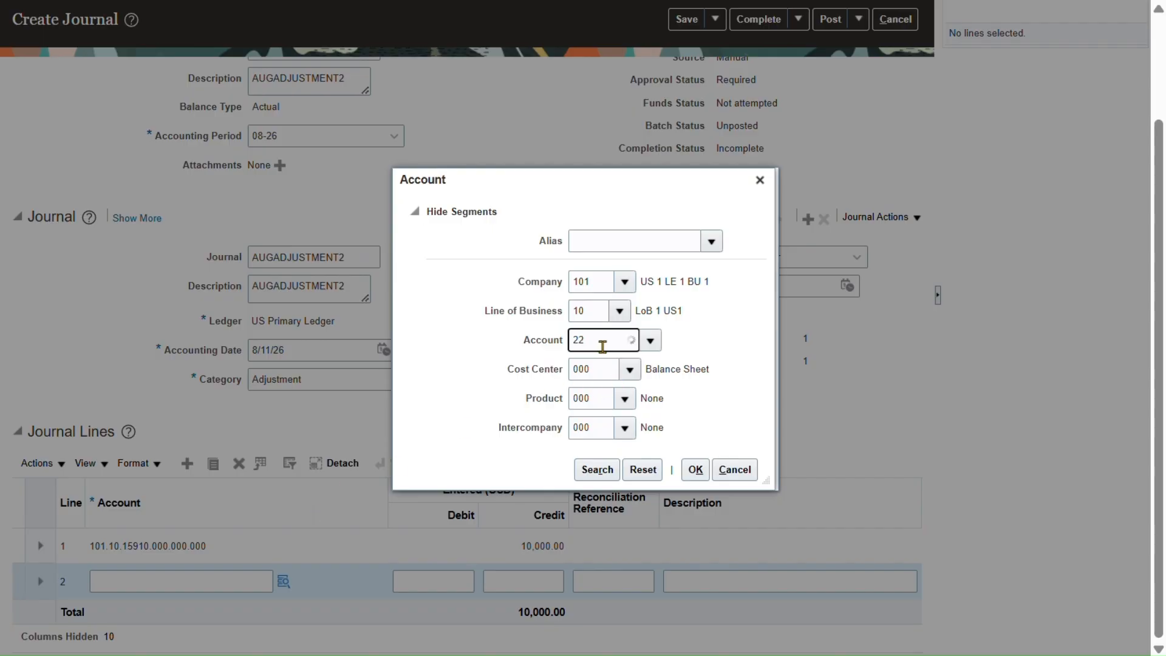
{"action": "type", "text": "22100"}
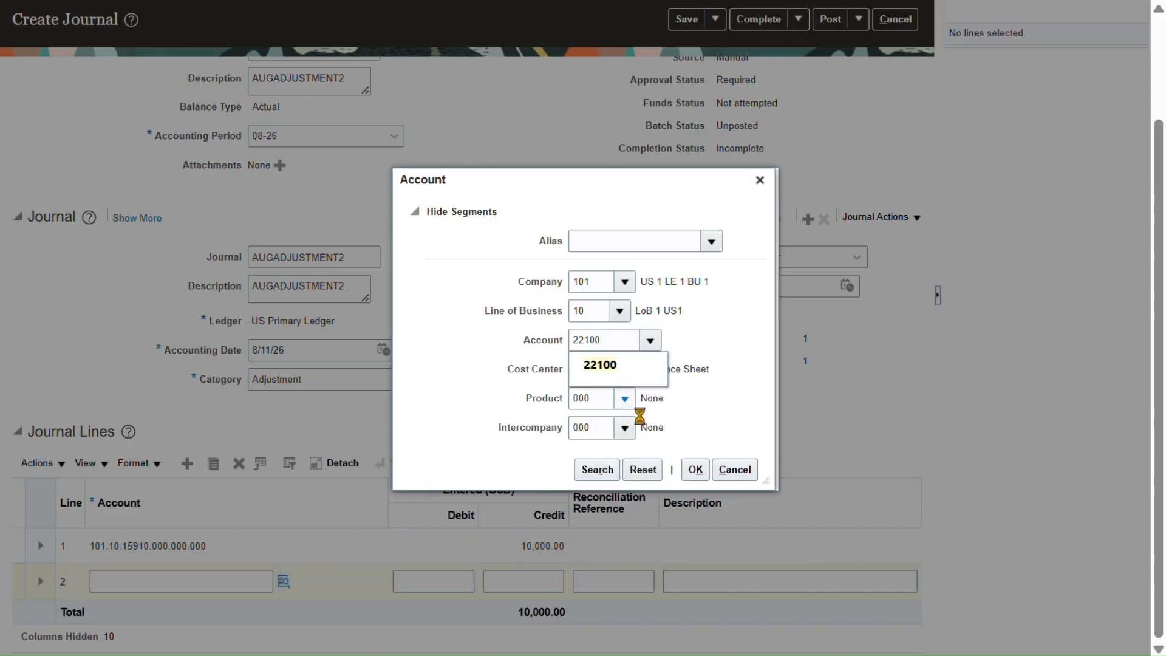
{"action": "left_click", "coordinate": [602, 365]}
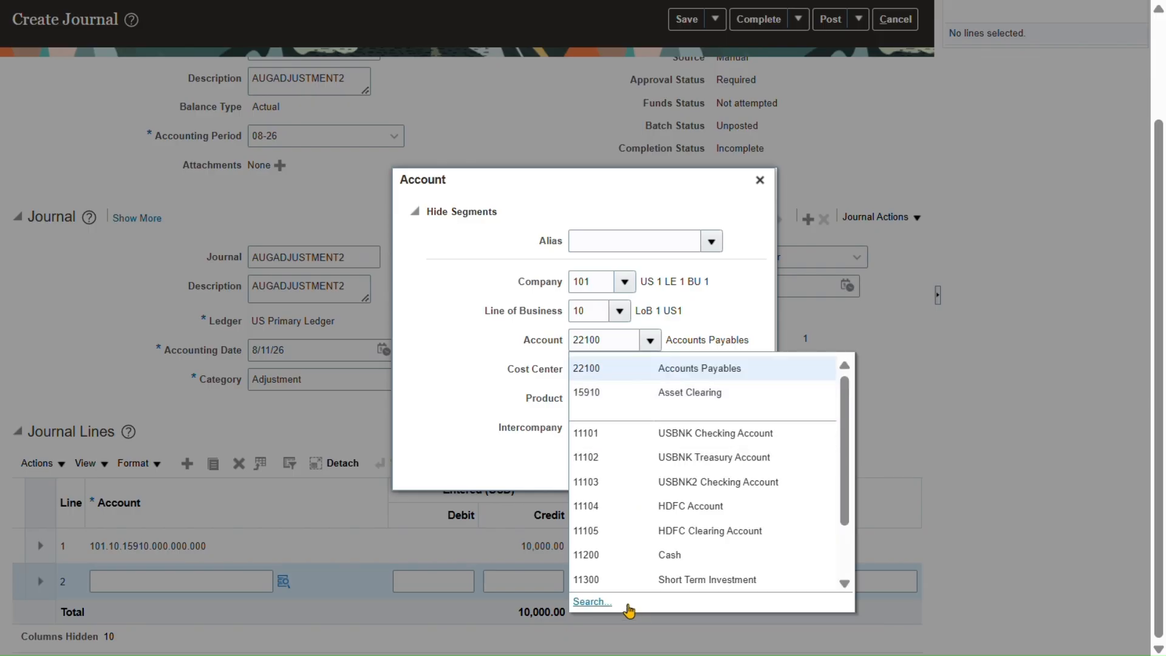
Step: Search the account segment values by the description CASH, with the value criterion cleared
{"action": "left_click", "coordinate": [589, 602]}
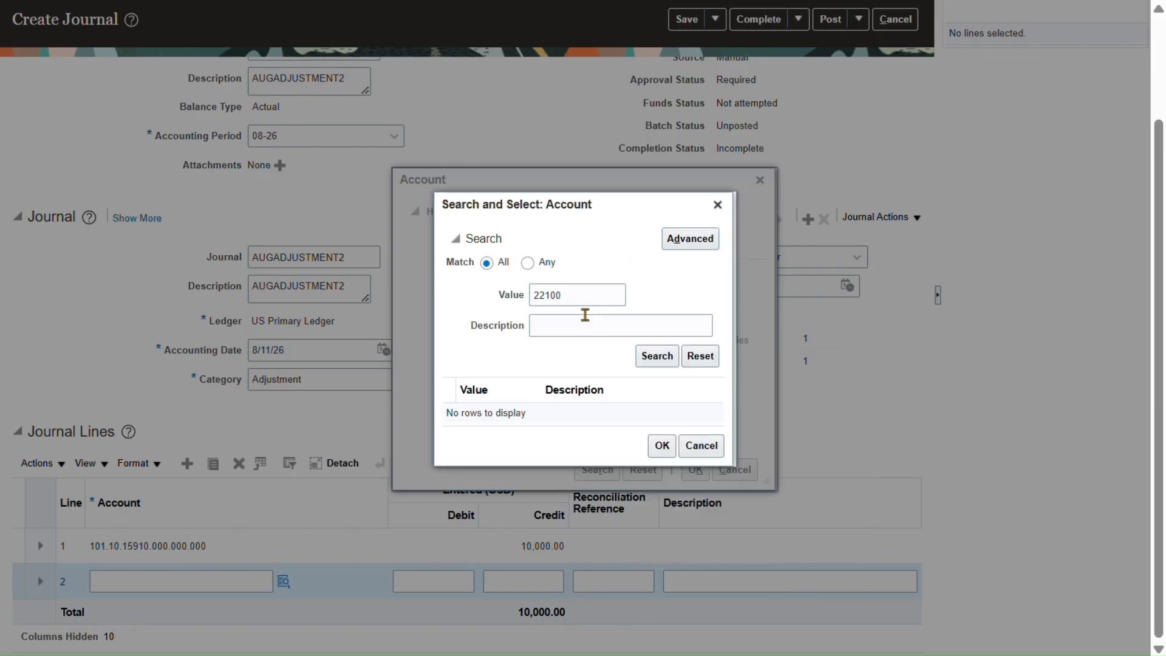
{"action": "left_click_drag", "start_coordinate": [577, 298], "coordinate": [331, 299]}
{"action": "key", "text": "BackSpace"}
{"action": "key", "text": "Tab"}
{"action": "type", "text": "CA"}
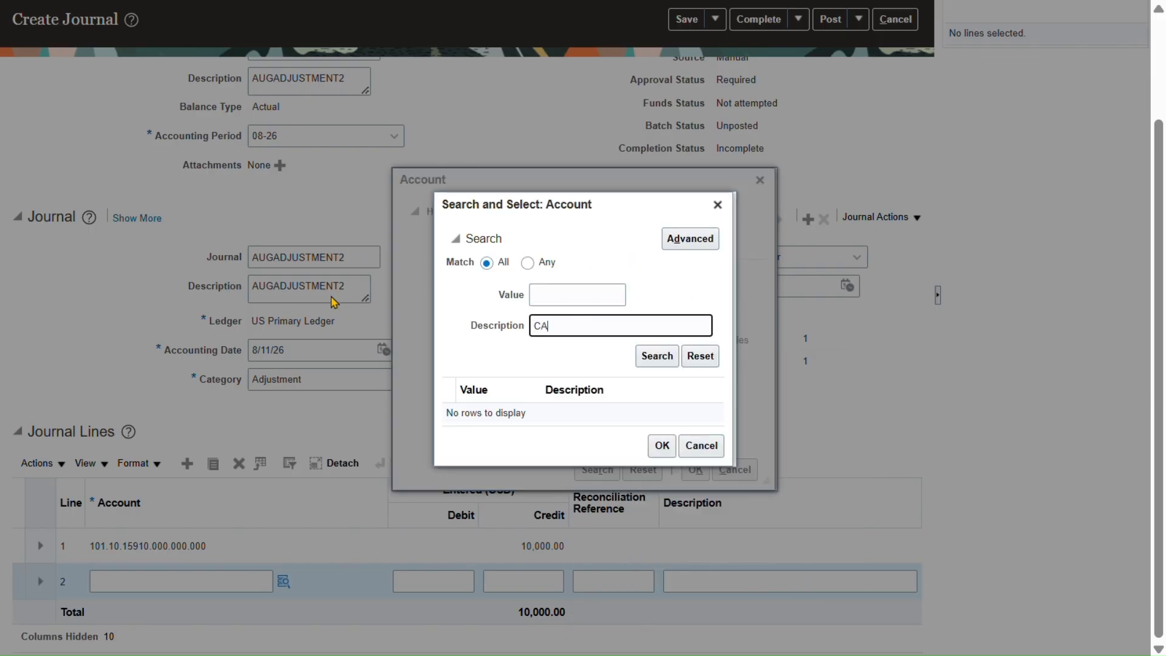
{"action": "type", "text": "SH"}
{"action": "key", "text": "Return"}
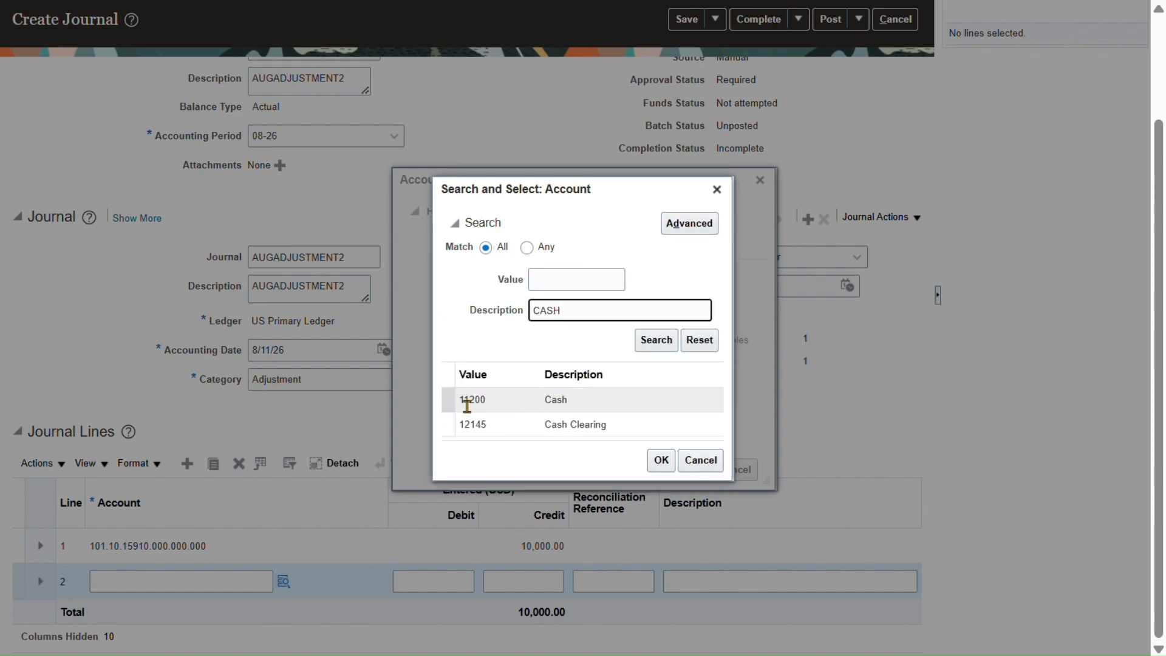
Step: Choose account 11200 (Cash) from the search results and assign the combination to journal line 2
{"action": "left_click", "coordinate": [448, 424]}
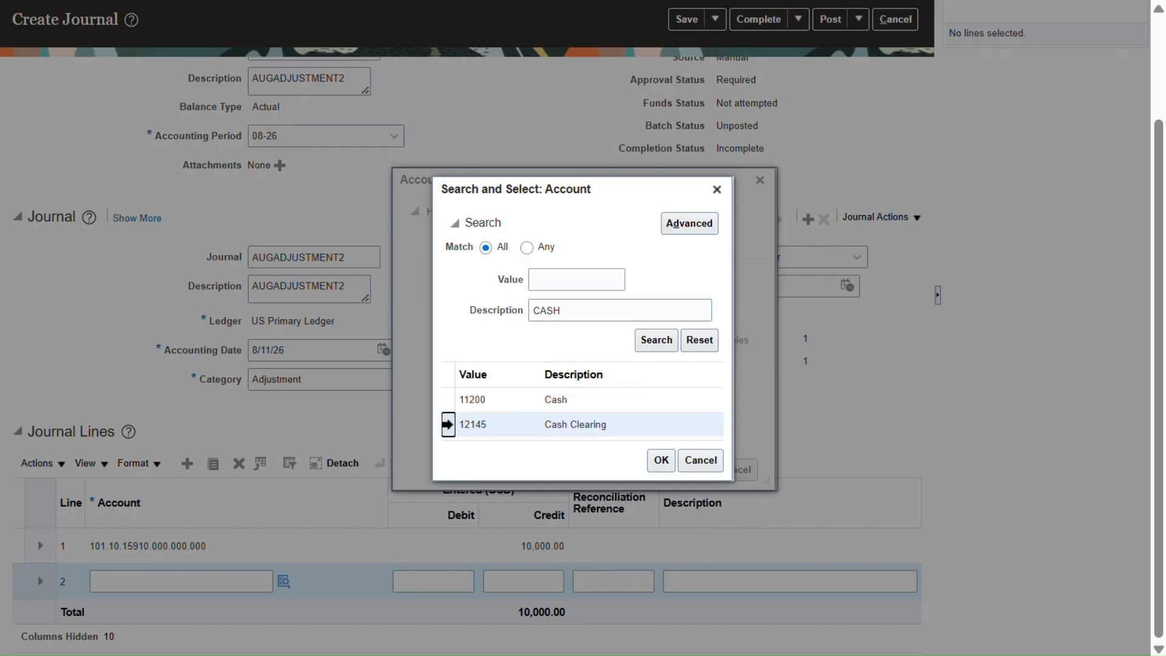
{"action": "left_click", "coordinate": [447, 399]}
{"action": "left_click", "coordinate": [661, 462]}
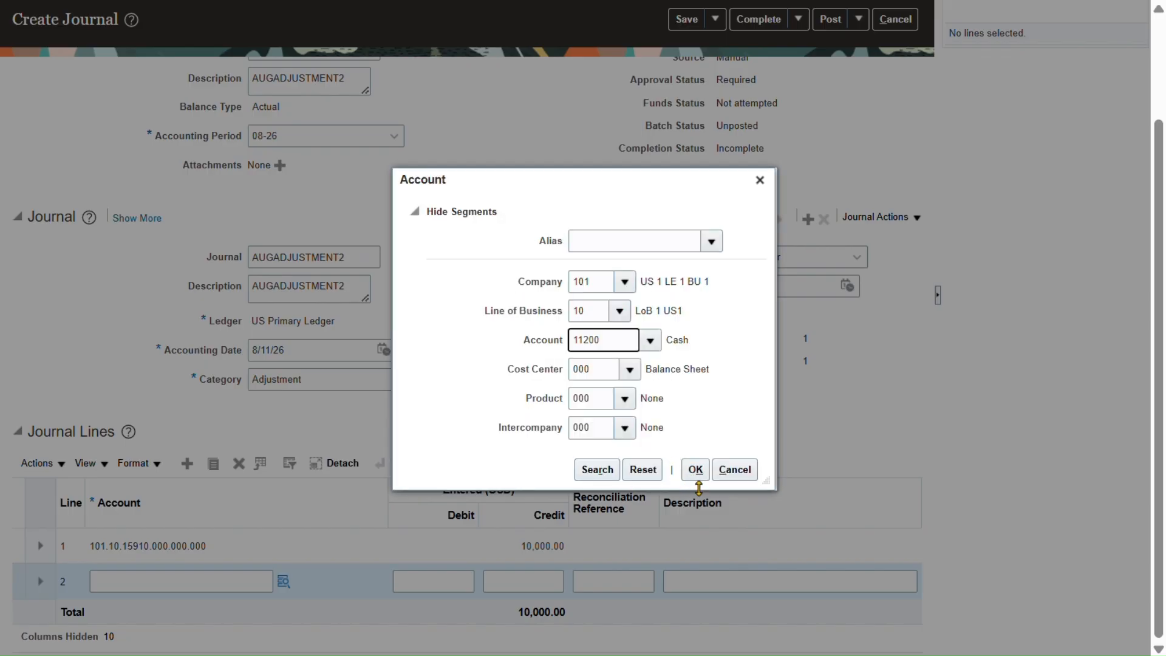
{"action": "left_click", "coordinate": [696, 471]}
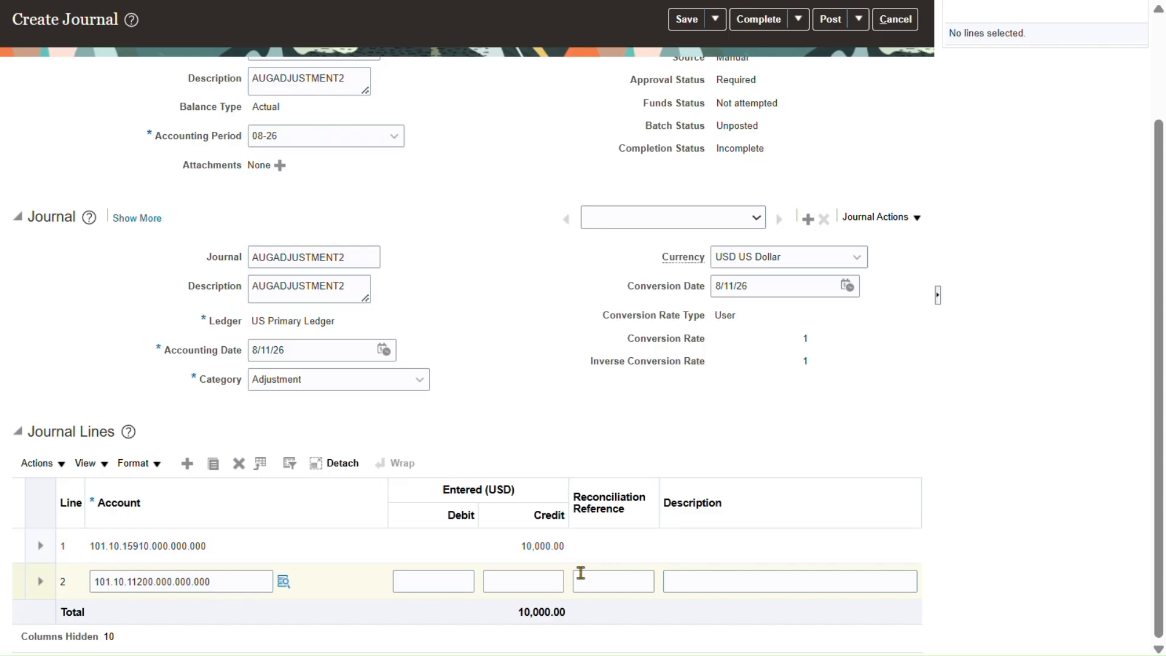
Step: Enter a debit of 10,000 USD on journal line 2 and the reconciliation reference AUG01 on line 1
{"action": "left_click", "coordinate": [448, 578]}
{"action": "type", "text": "10000"}
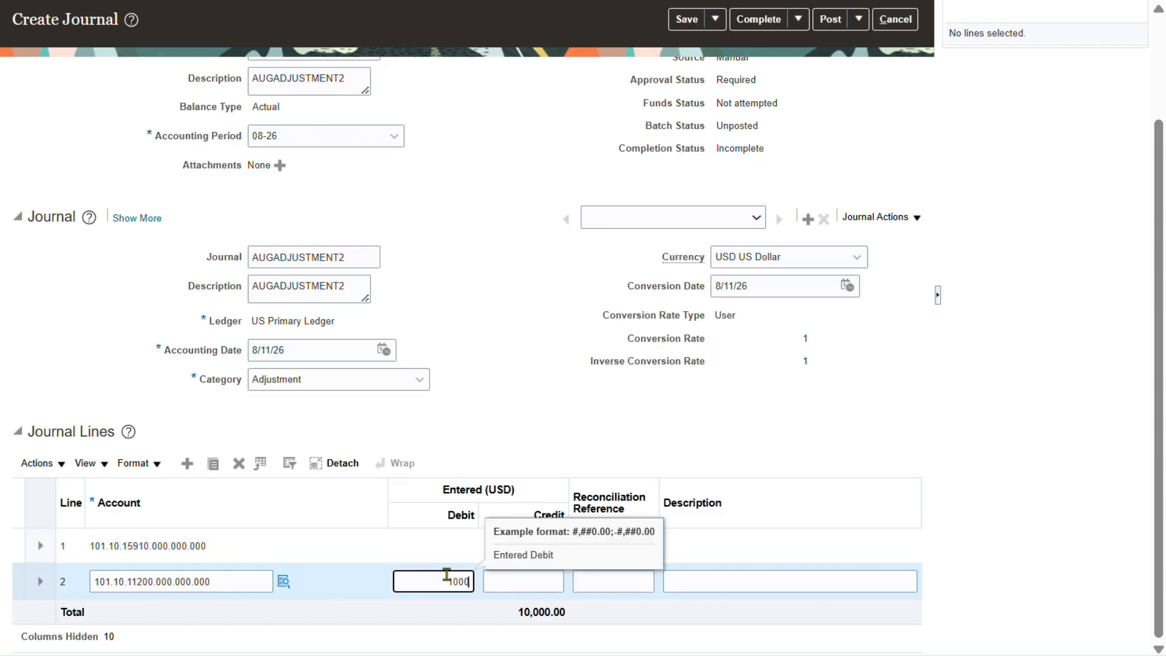
{"action": "left_click", "coordinate": [523, 580]}
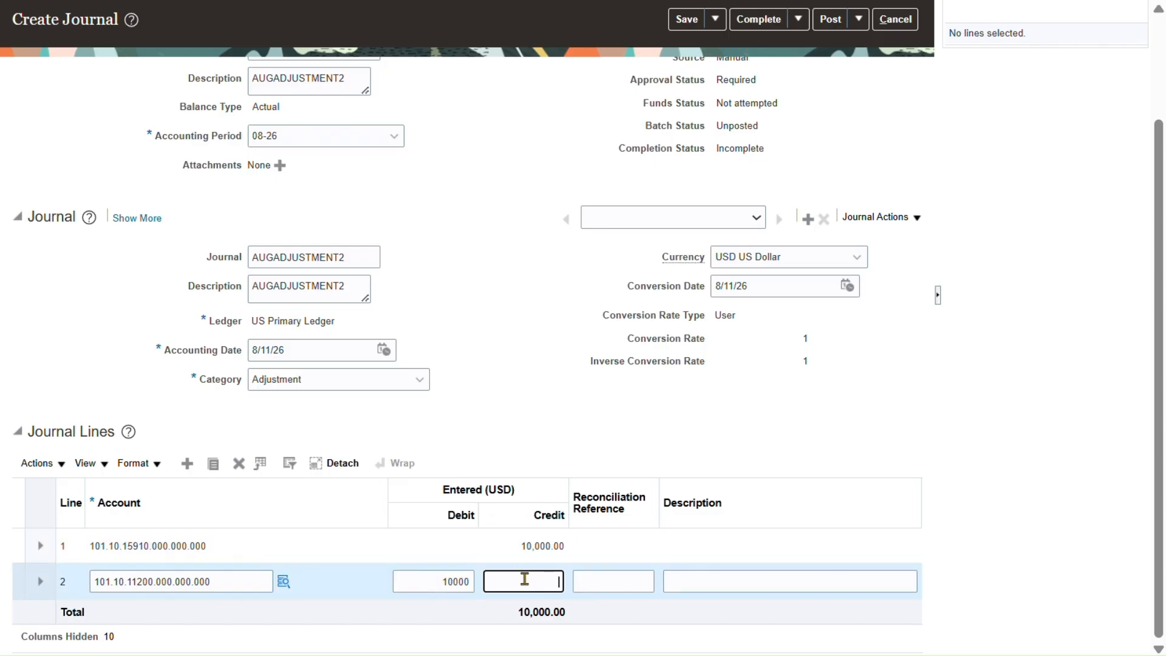
{"action": "left_click", "coordinate": [528, 547]}
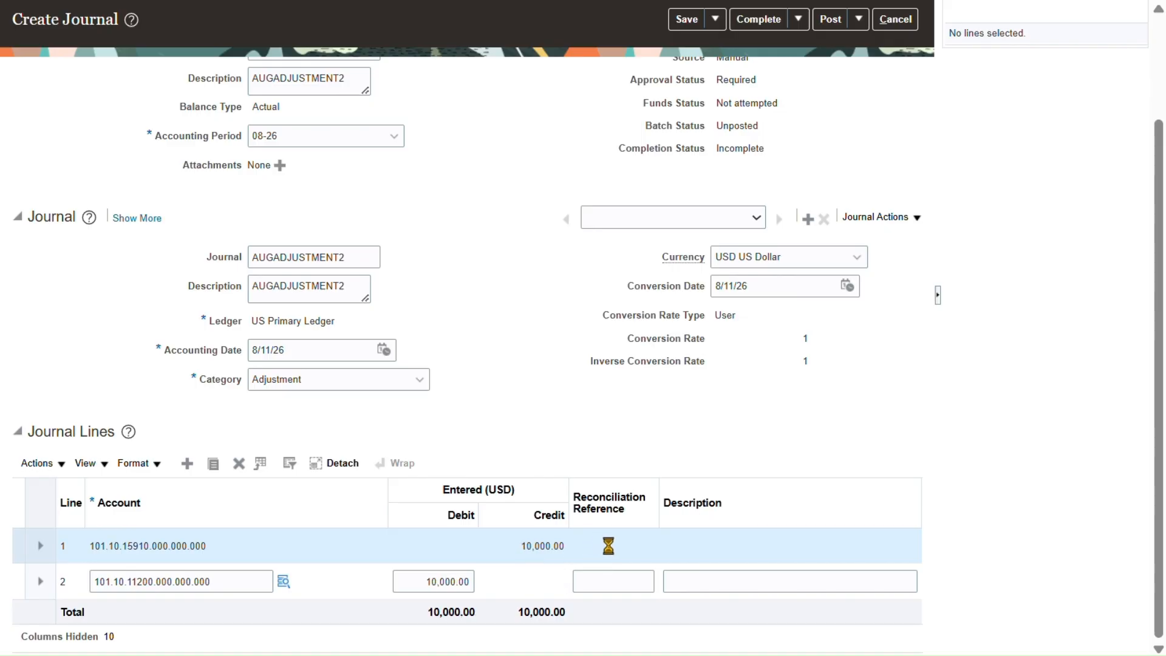
{"action": "left_click", "coordinate": [610, 544]}
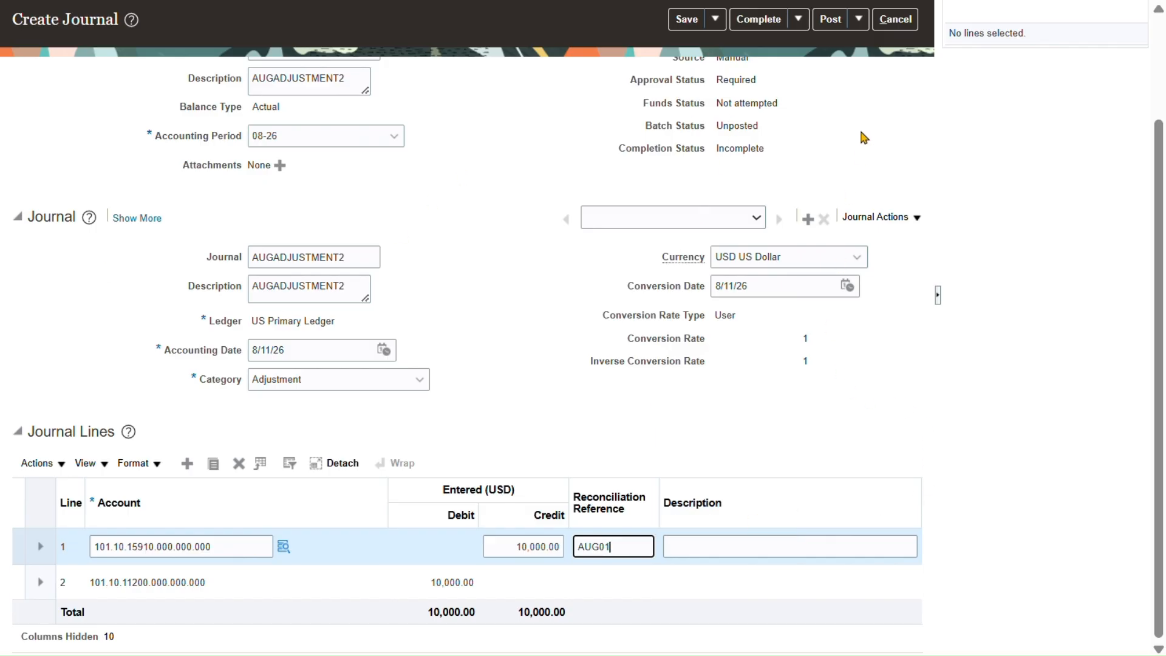
Step: Post the AUGADJUSTMENT2 journal, accepting the automatic save and acknowledging the confirmation
{"action": "left_click", "coordinate": [858, 19]}
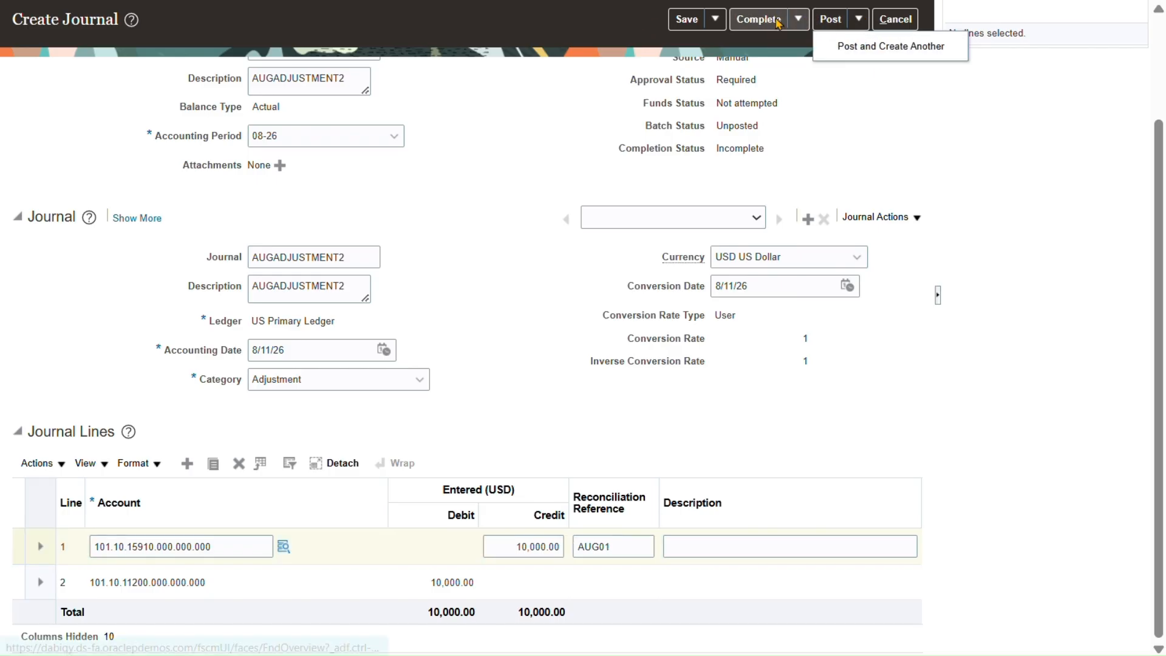
{"action": "left_click", "coordinate": [831, 19]}
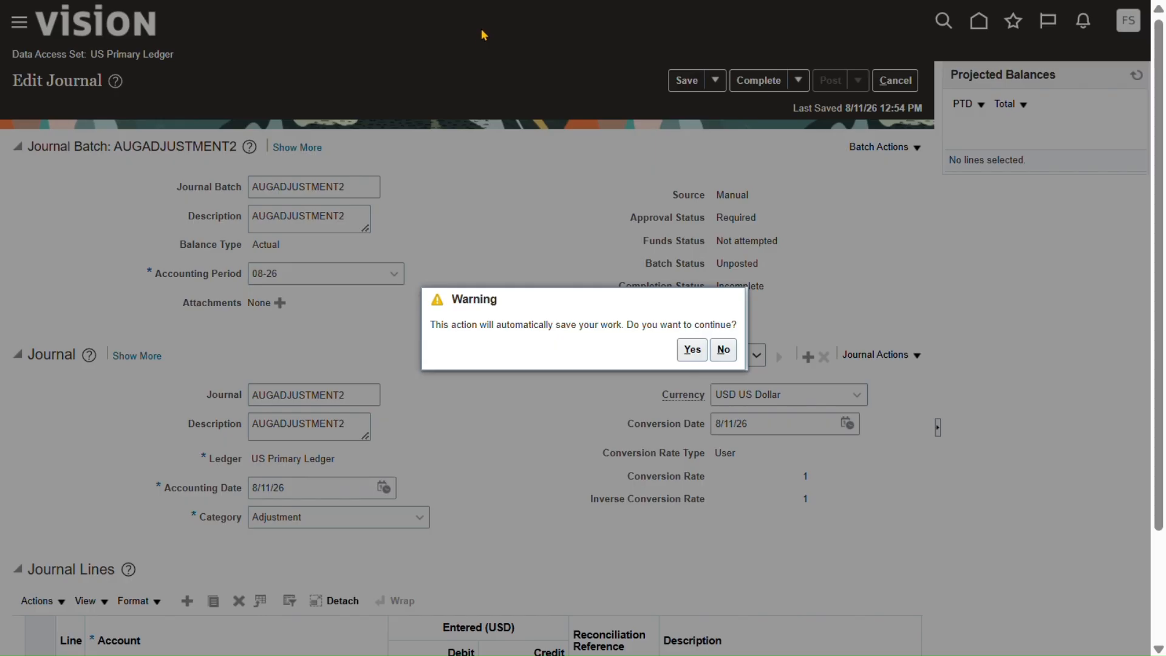
{"action": "left_click", "coordinate": [693, 351]}
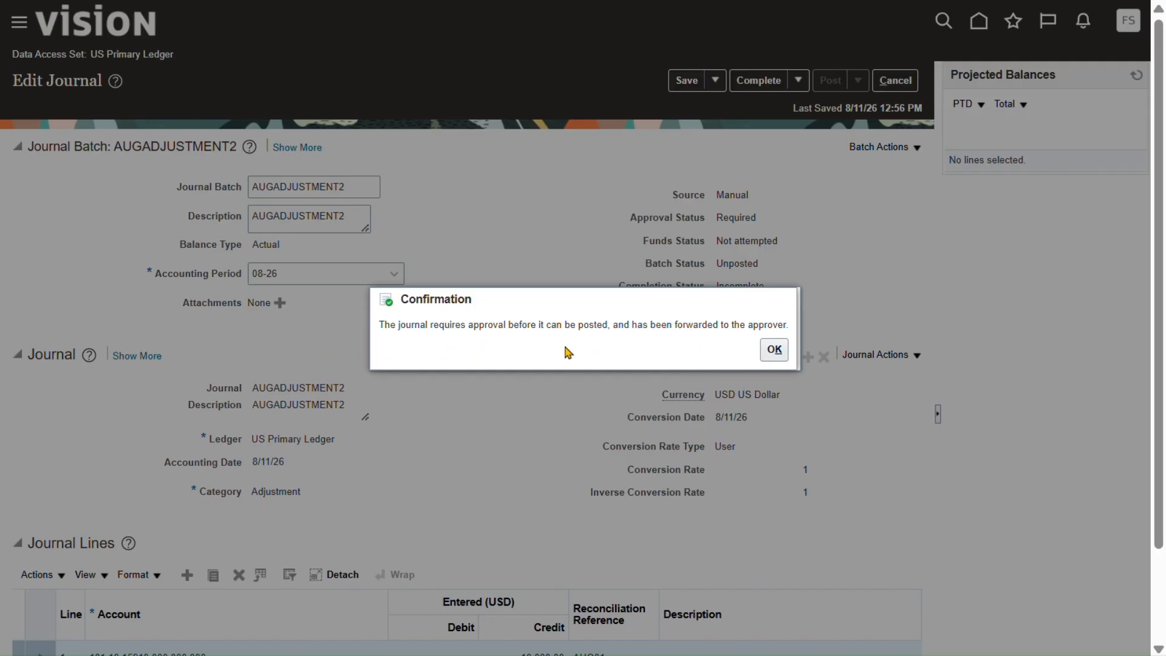
{"action": "left_click", "coordinate": [775, 351]}
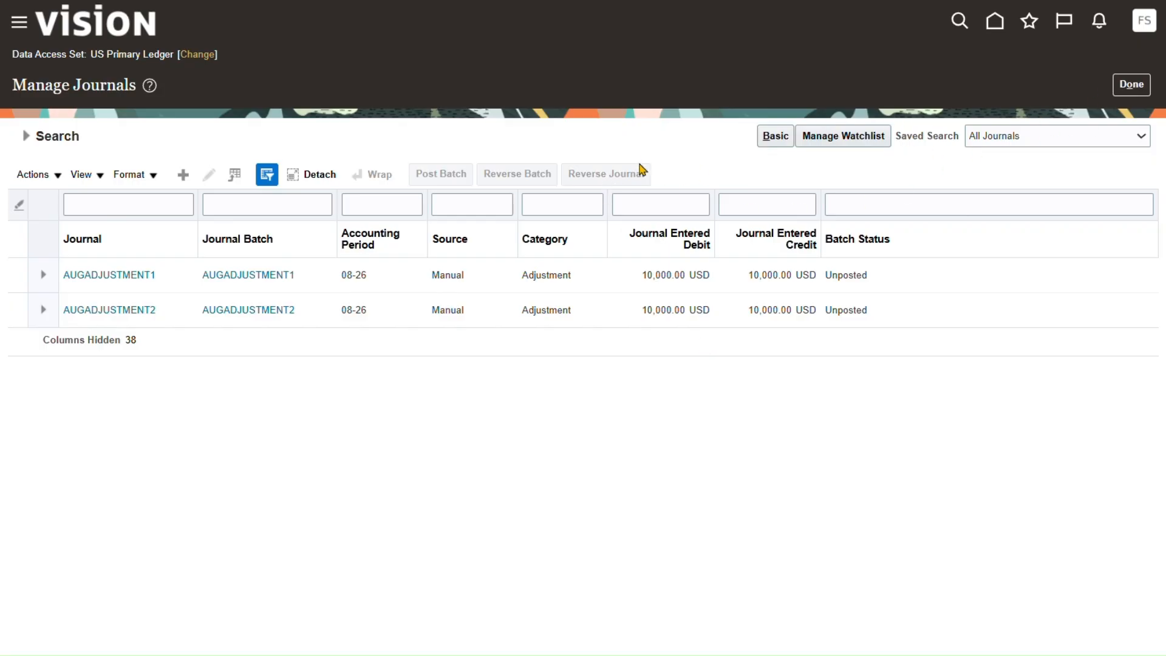
Step: Switch to the approver's Oracle Cloud sign-in window and sign in by entering the approver's account password
{"action": "left_click", "coordinate": [682, 236]}
{"action": "key", "text": "alt+Tab"}
{"action": "key", "text": "alt+Tab"}
{"action": "key", "text": "alt+Tab"}
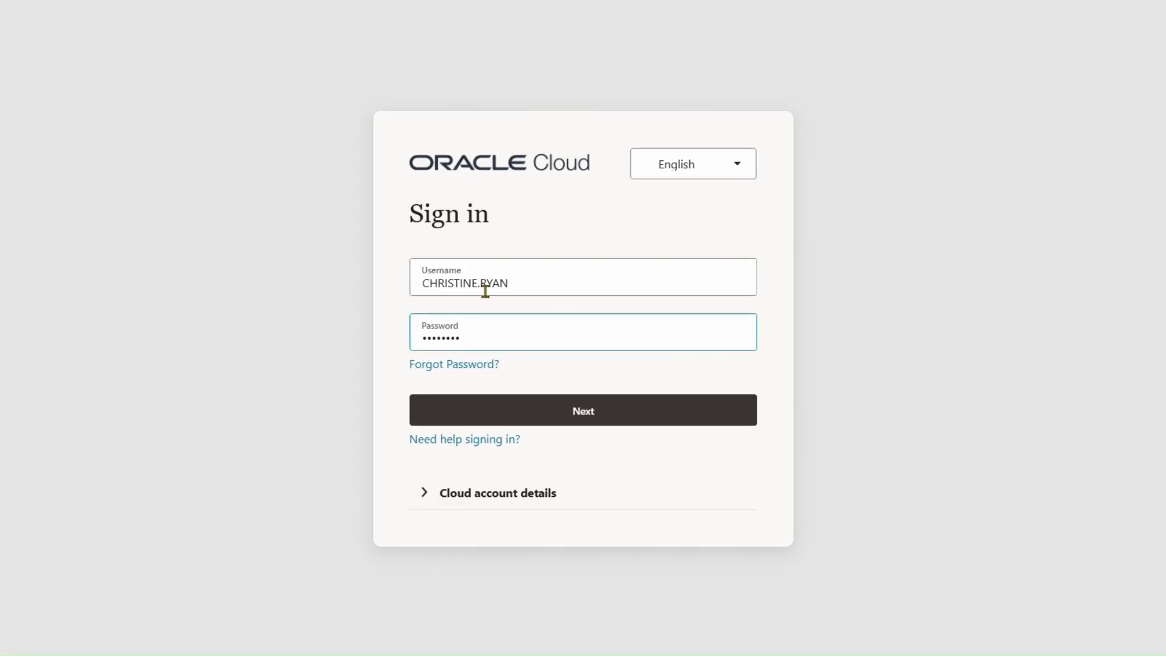
{"action": "left_click", "coordinate": [546, 412]}
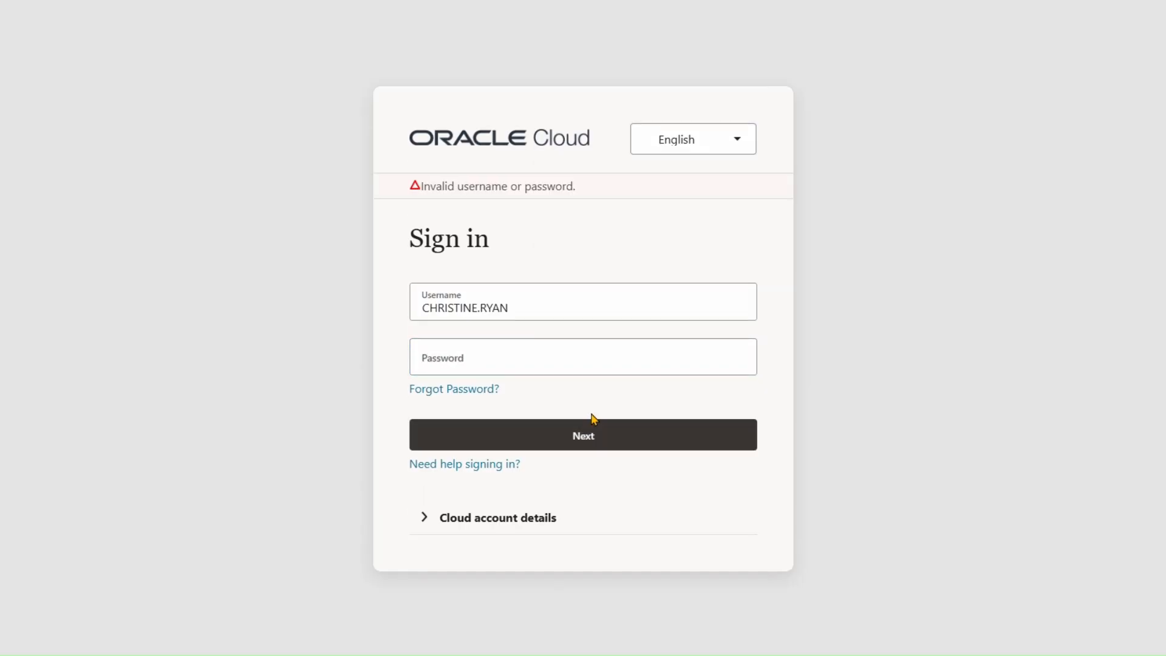
{"action": "left_click", "coordinate": [447, 362]}
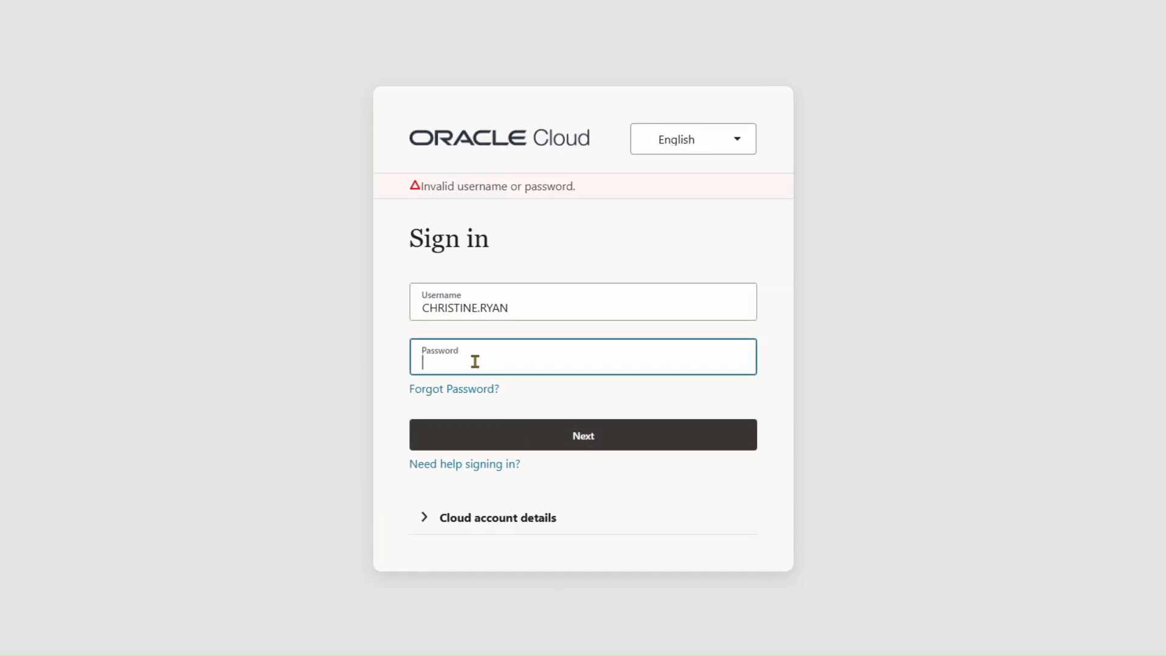
{"action": "type", "text": "********"}
{"action": "left_click", "coordinate": [544, 442]}
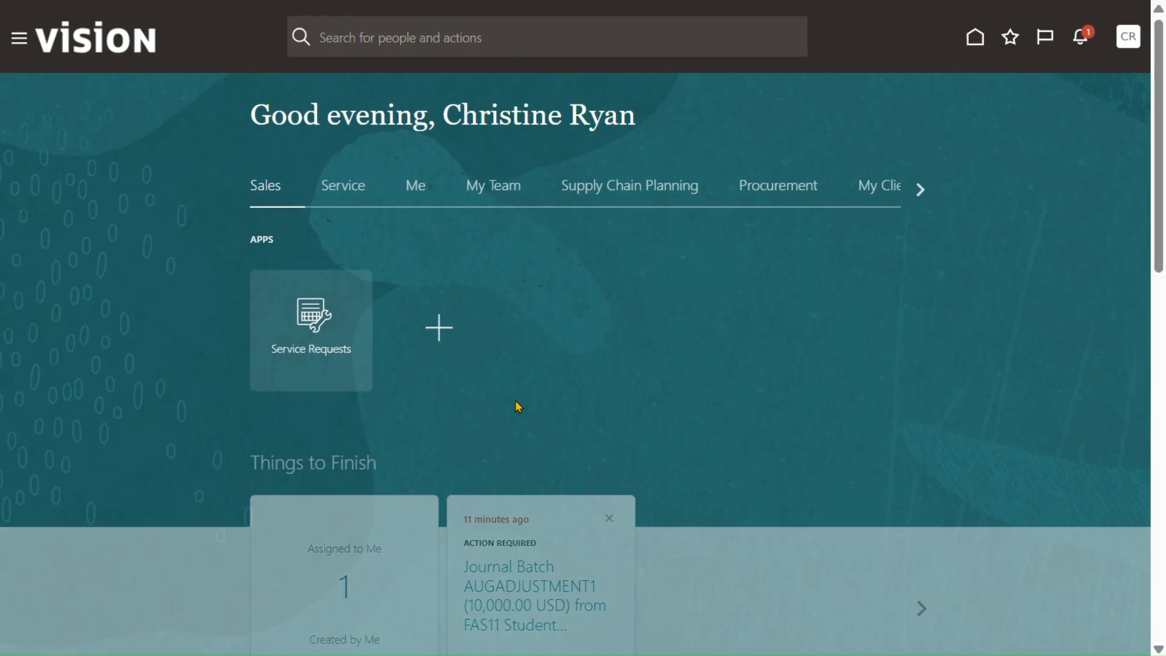
Step: Show all notifications assigned to the approver and open the BPM Worklist
{"action": "left_click", "coordinate": [1082, 42]}
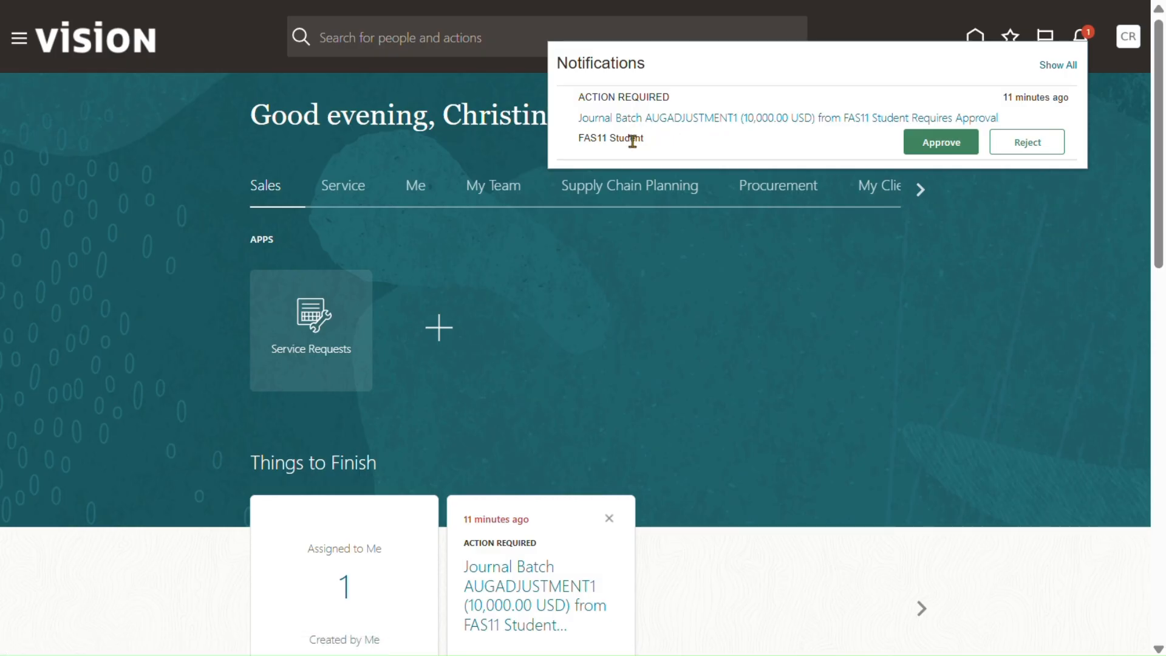
{"action": "left_click", "coordinate": [1057, 65]}
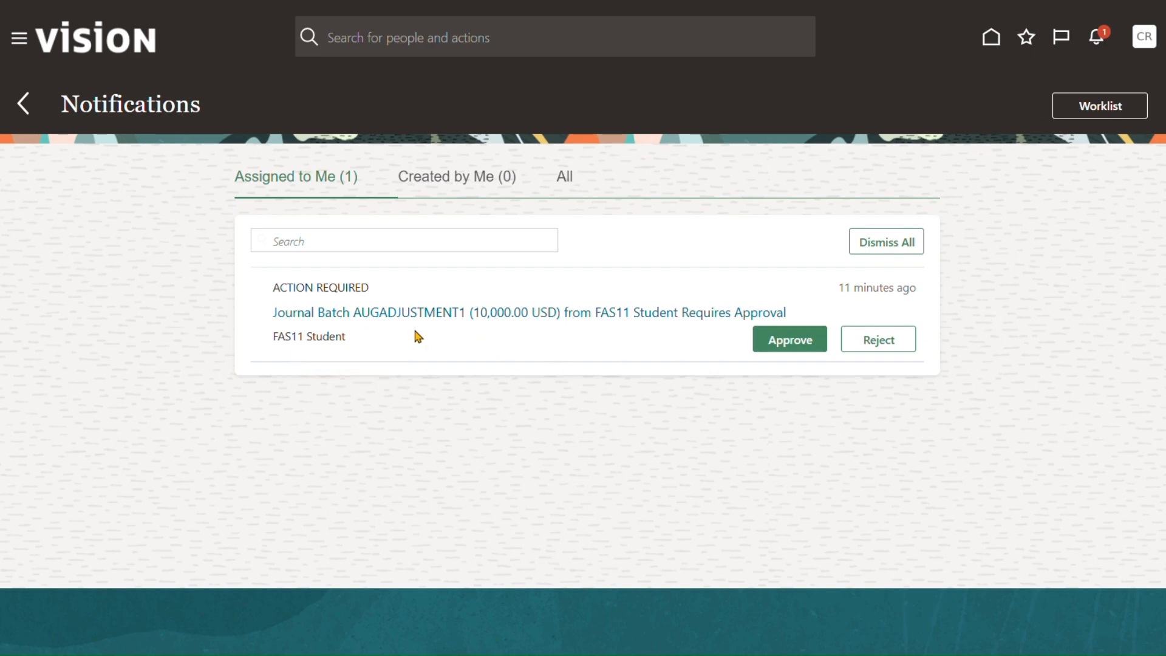
{"action": "left_click", "coordinate": [1093, 110]}
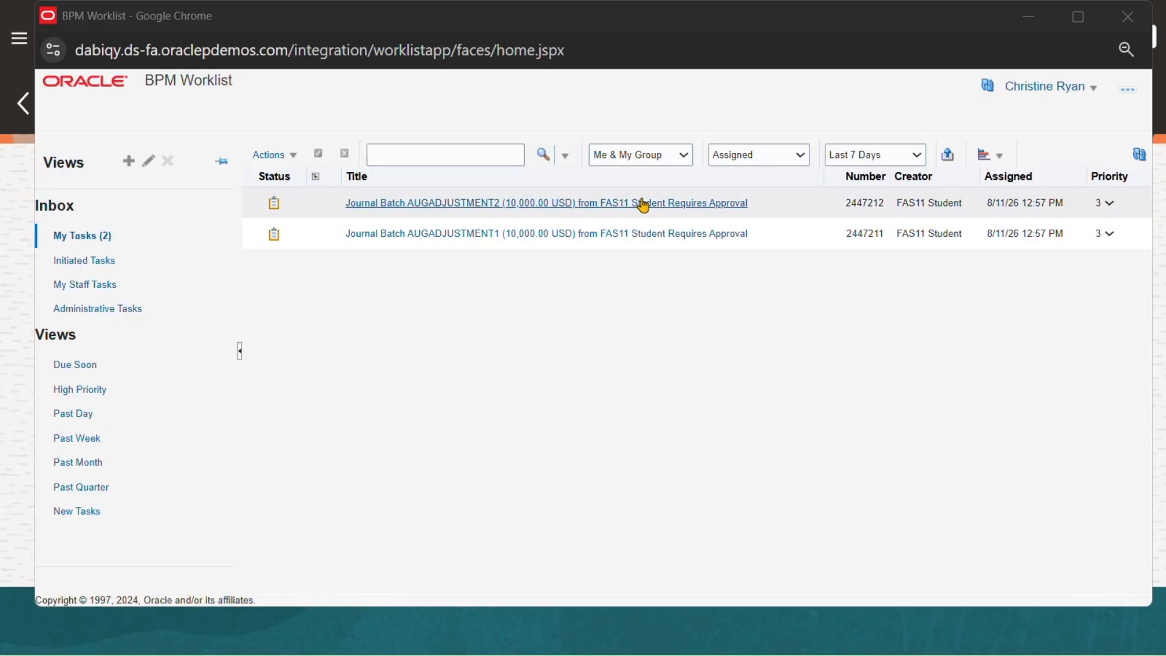
Step: Open the approval task for journal batch AUGADJUSTMENT1 and submit its approval with a short comment
{"action": "left_click", "coordinate": [524, 234]}
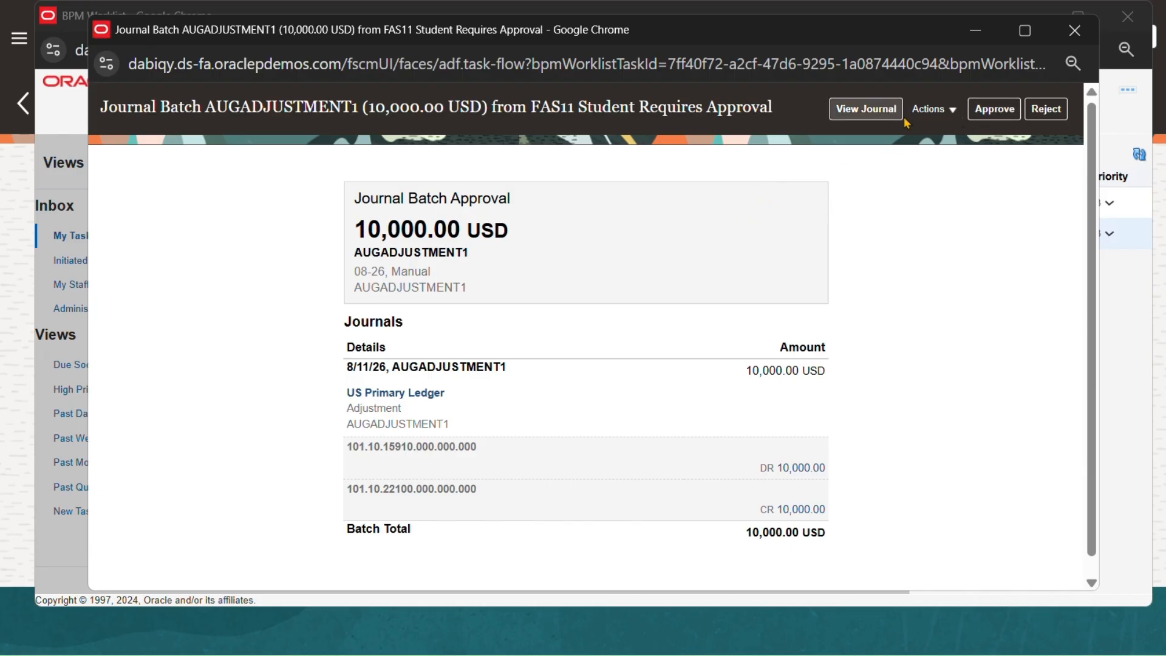
{"action": "left_click", "coordinate": [934, 110]}
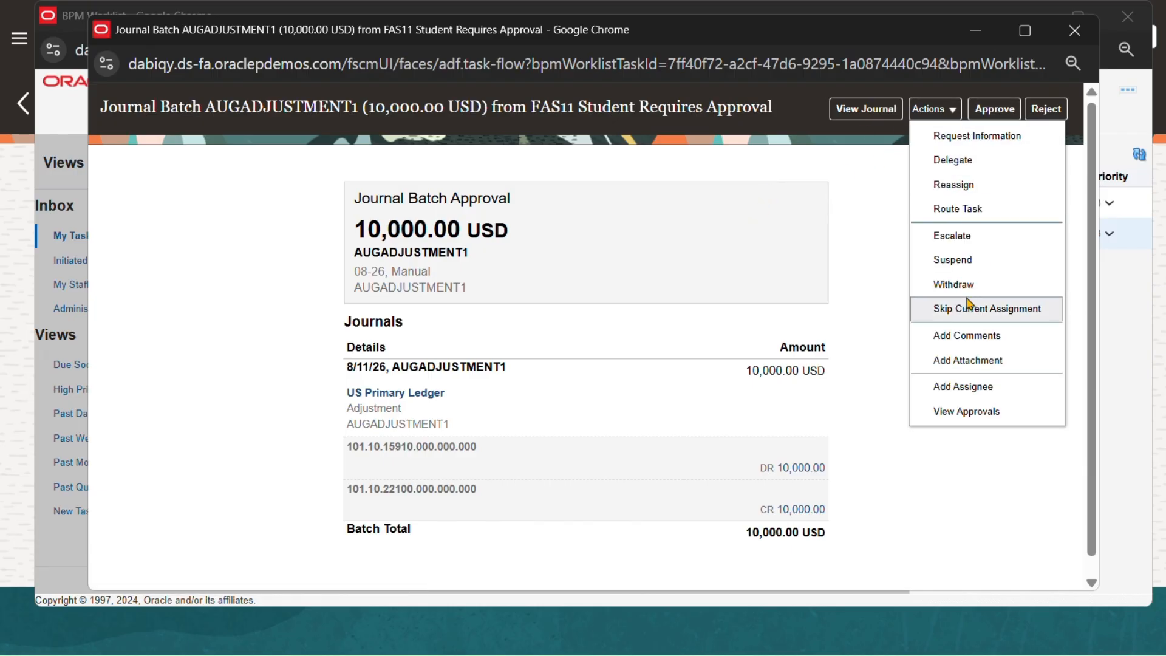
{"action": "left_click", "coordinate": [873, 333]}
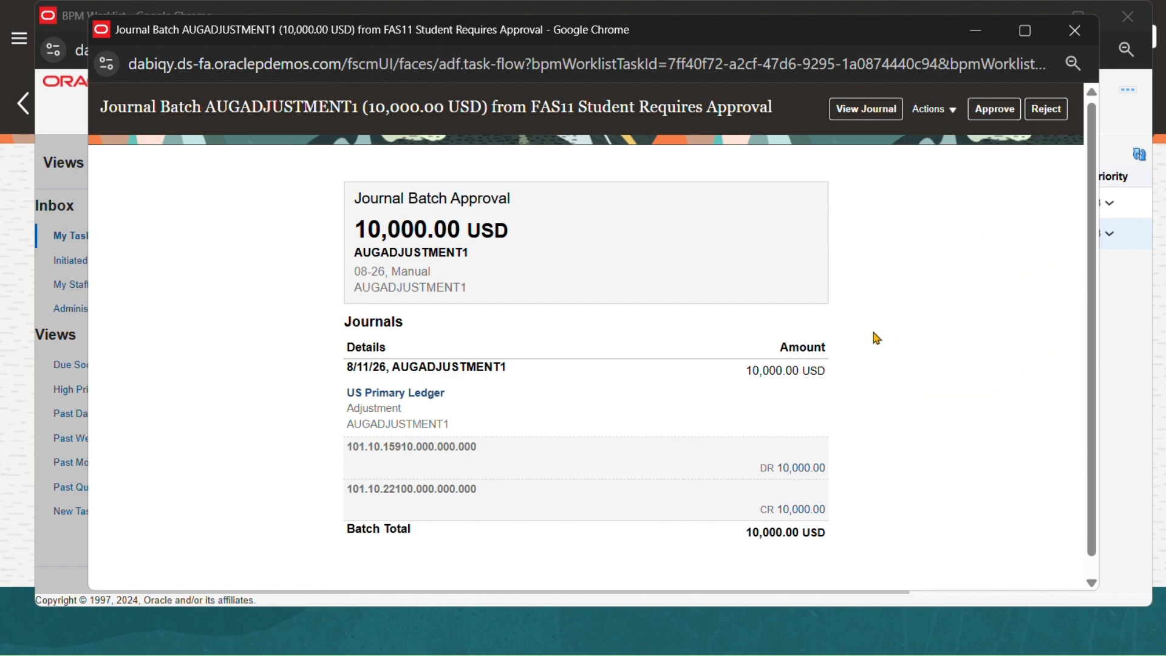
{"action": "left_click", "coordinate": [982, 117]}
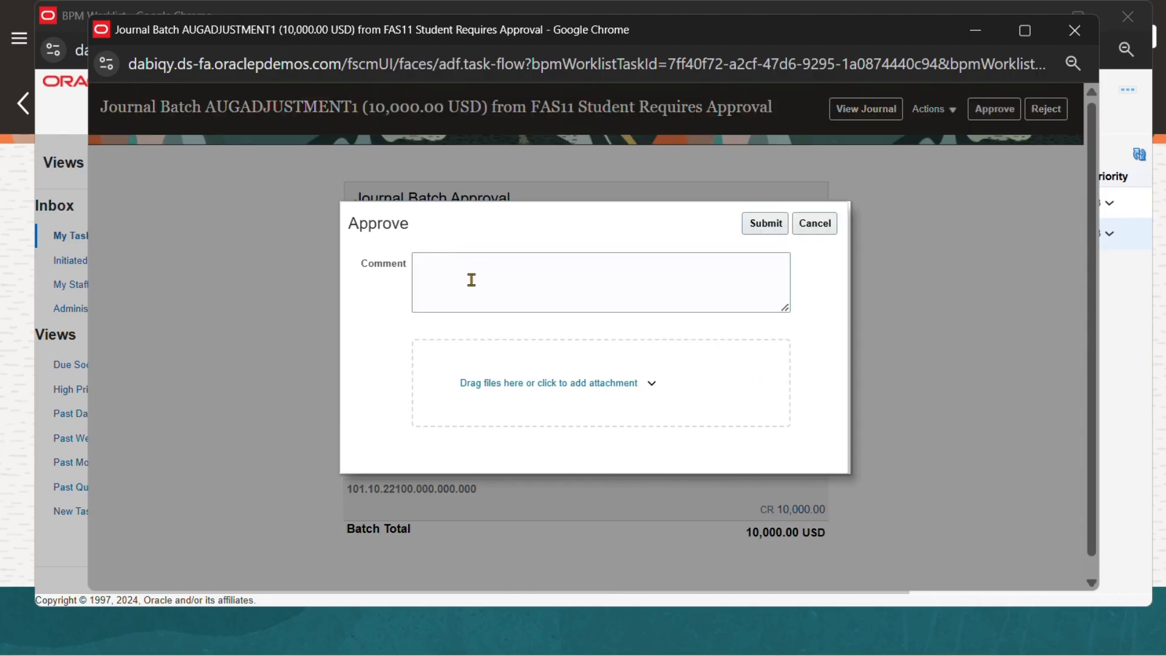
{"action": "left_click", "coordinate": [470, 281]}
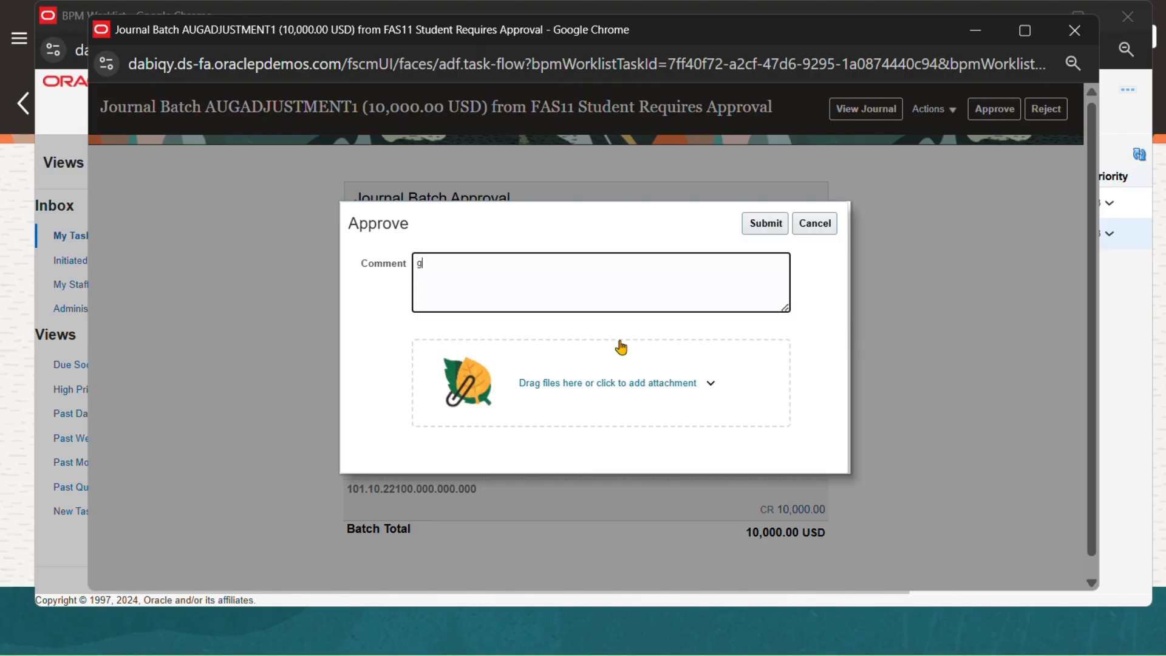
{"action": "type", "text": "gOOD"}
{"action": "key", "text": "ctrl+a"}
{"action": "type", "text": "A"}
{"action": "left_click", "coordinate": [765, 223]}
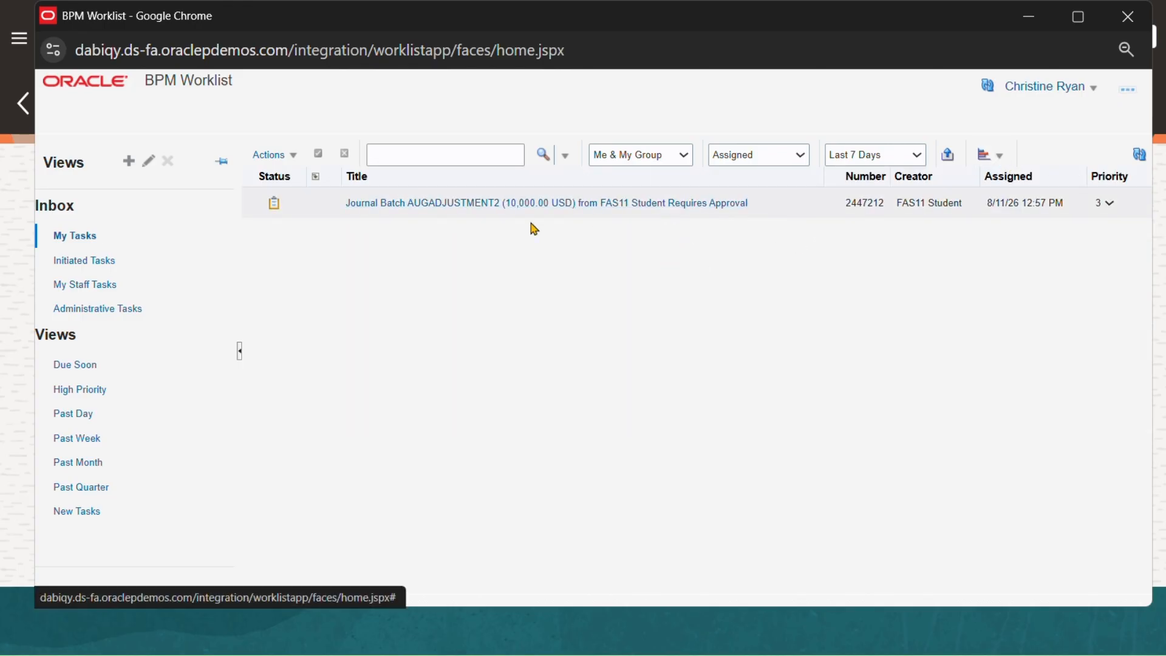
Step: Open the approval task for journal batch AUGADJUSTMENT2 and submit its approval with the comment "All Good"
{"action": "left_click", "coordinate": [508, 206]}
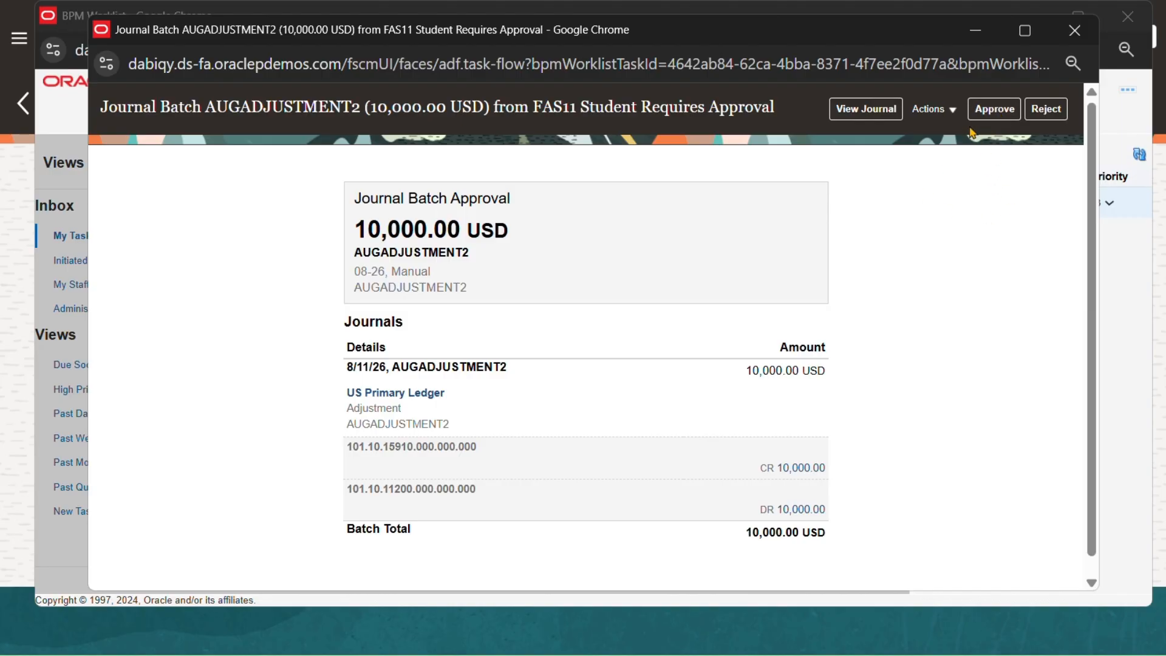
{"action": "left_click", "coordinate": [992, 116]}
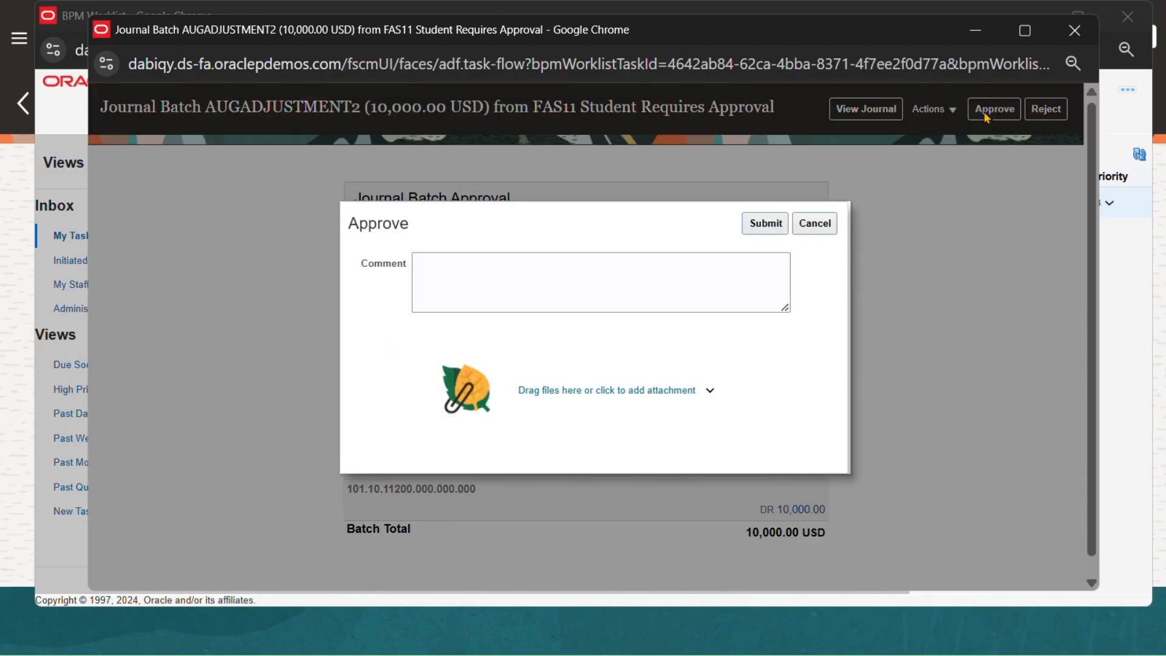
{"action": "left_click", "coordinate": [597, 263]}
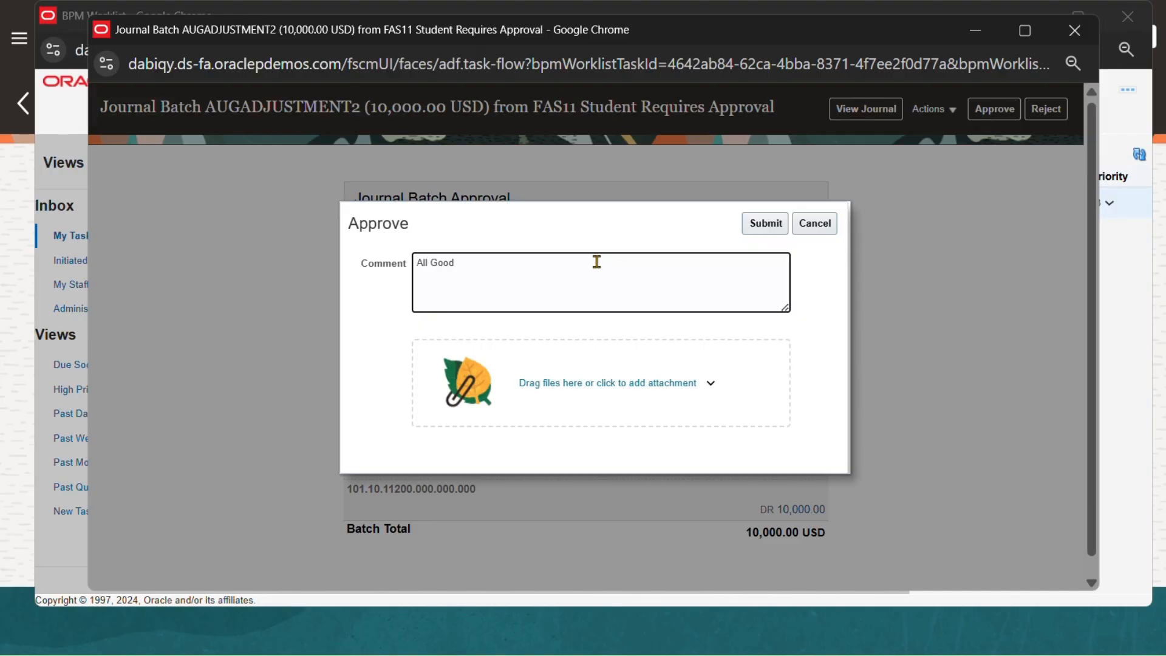
{"action": "left_click", "coordinate": [764, 226]}
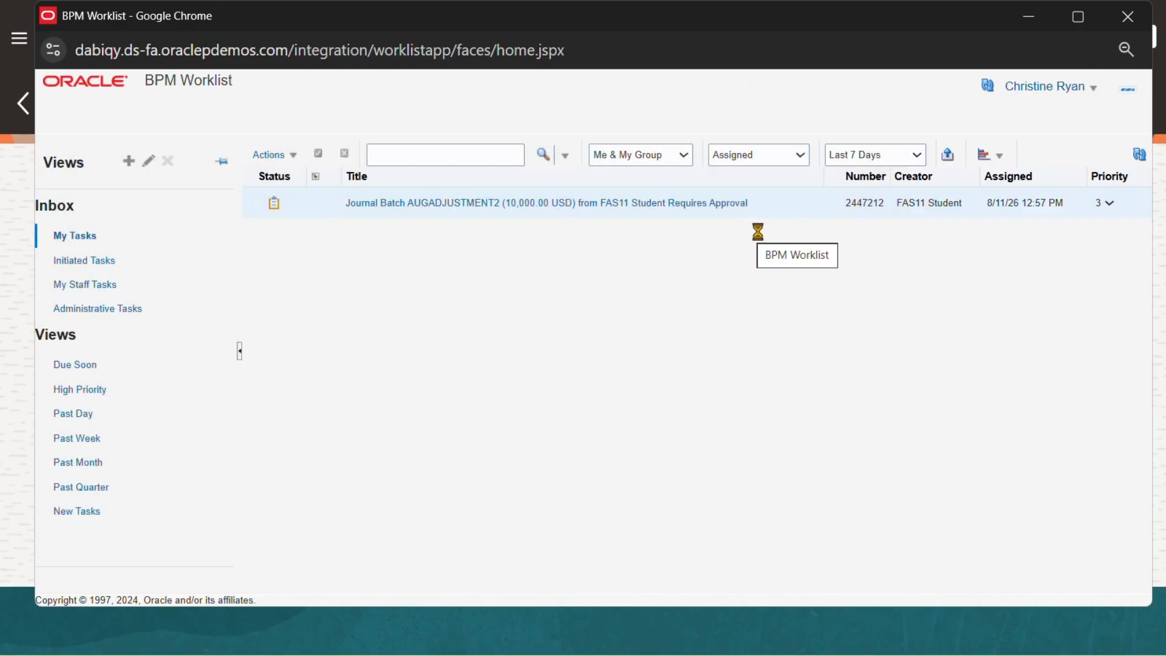
Step: Switch back to the Manage Journals window for US Primary Ledger and refresh the journal list
{"action": "key", "text": "alt+Tab"}
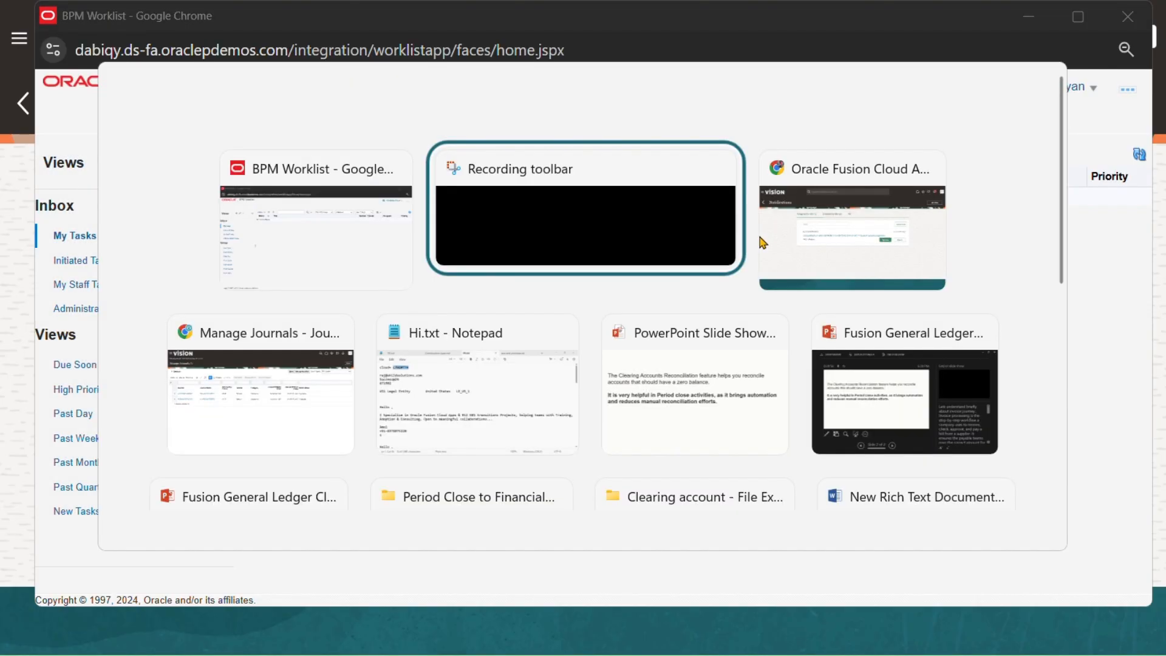
{"action": "left_click", "coordinate": [763, 242]}
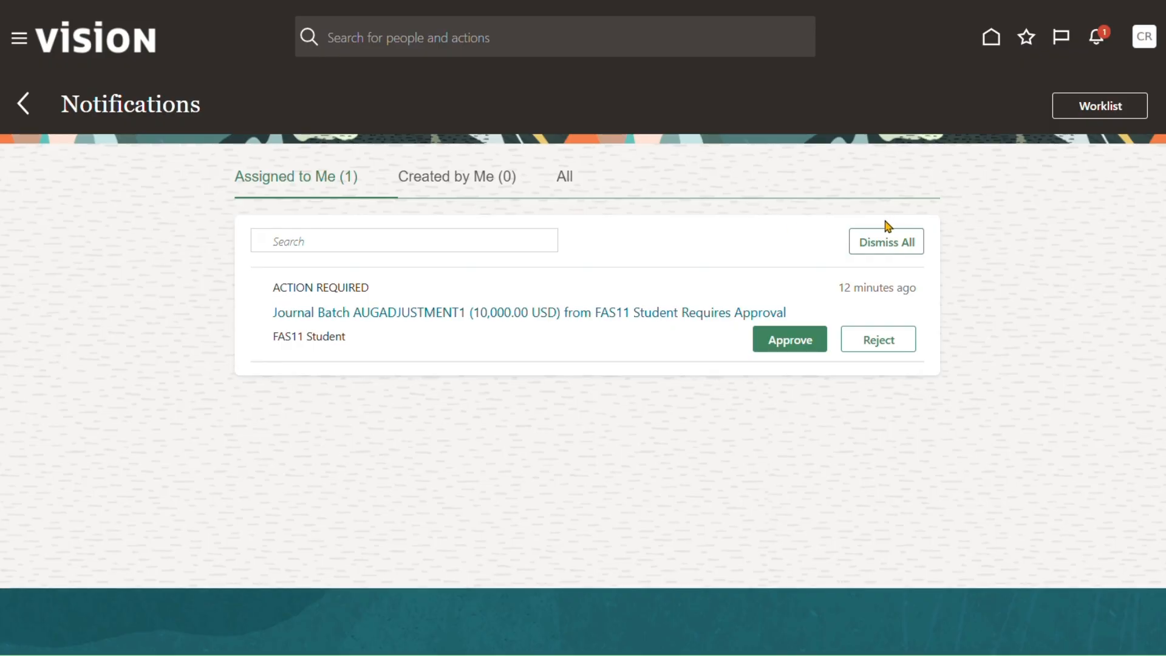
{"action": "key", "text": "alt+Tab"}
{"action": "key", "text": "alt+Tab"}
{"action": "key", "text": "alt+Tab"}
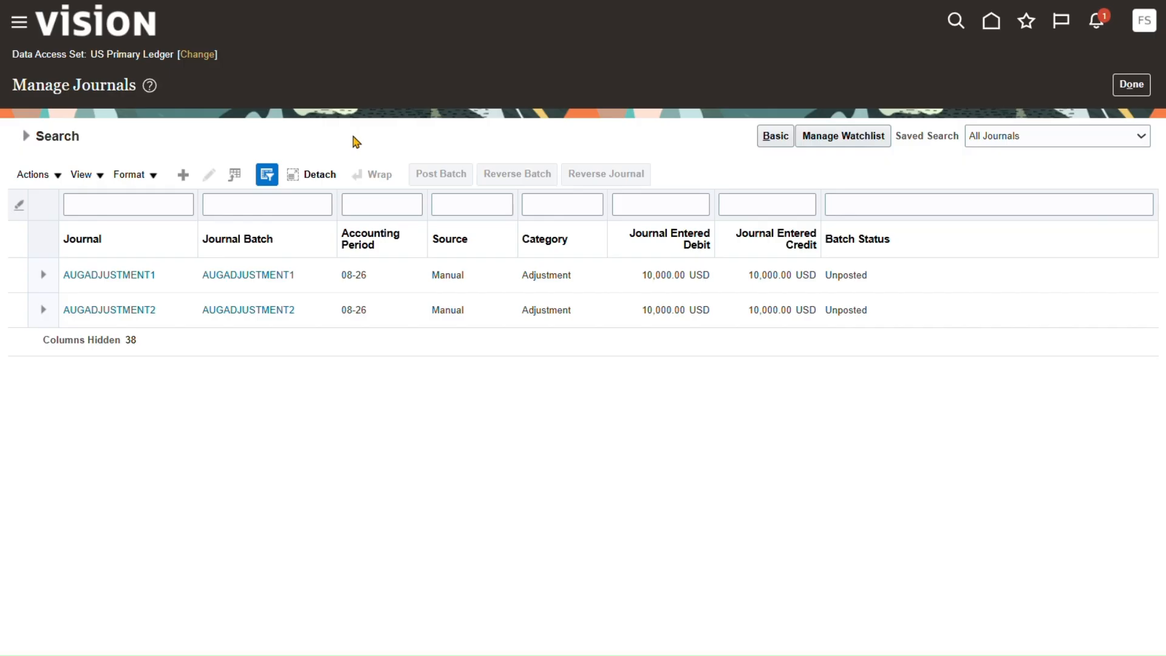
{"action": "key", "text": "F5"}
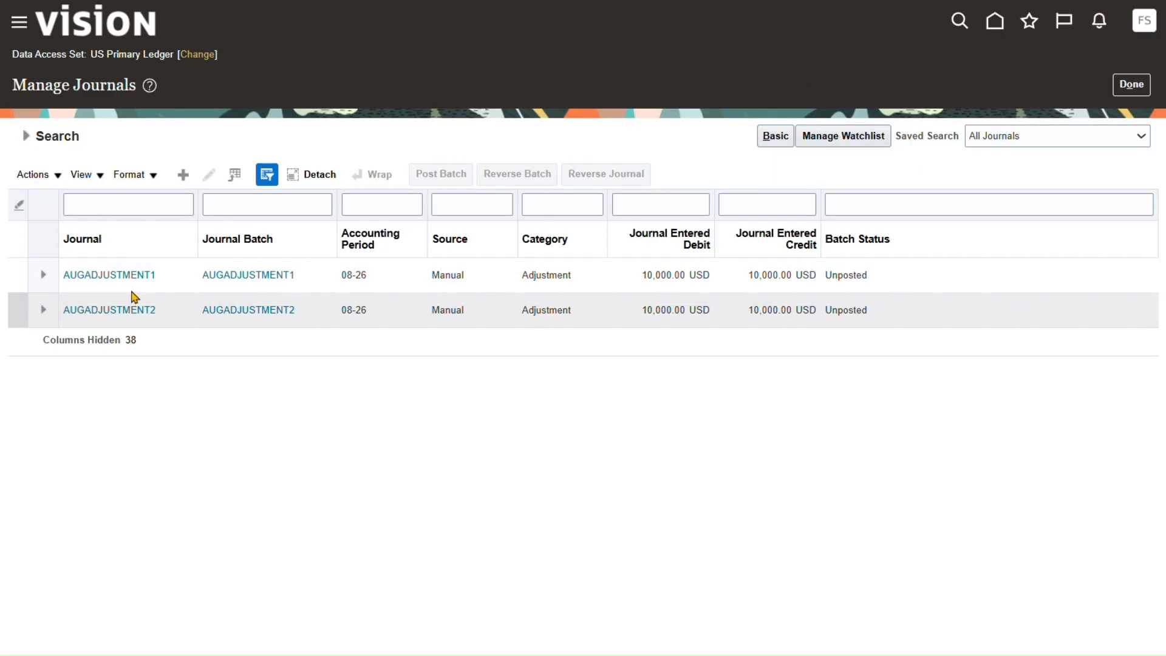
Step: Try to post the AUGADJUSTMENT1 and AUGADJUSTMENT2 batches together and acknowledge the message
{"action": "left_click", "coordinate": [17, 285]}
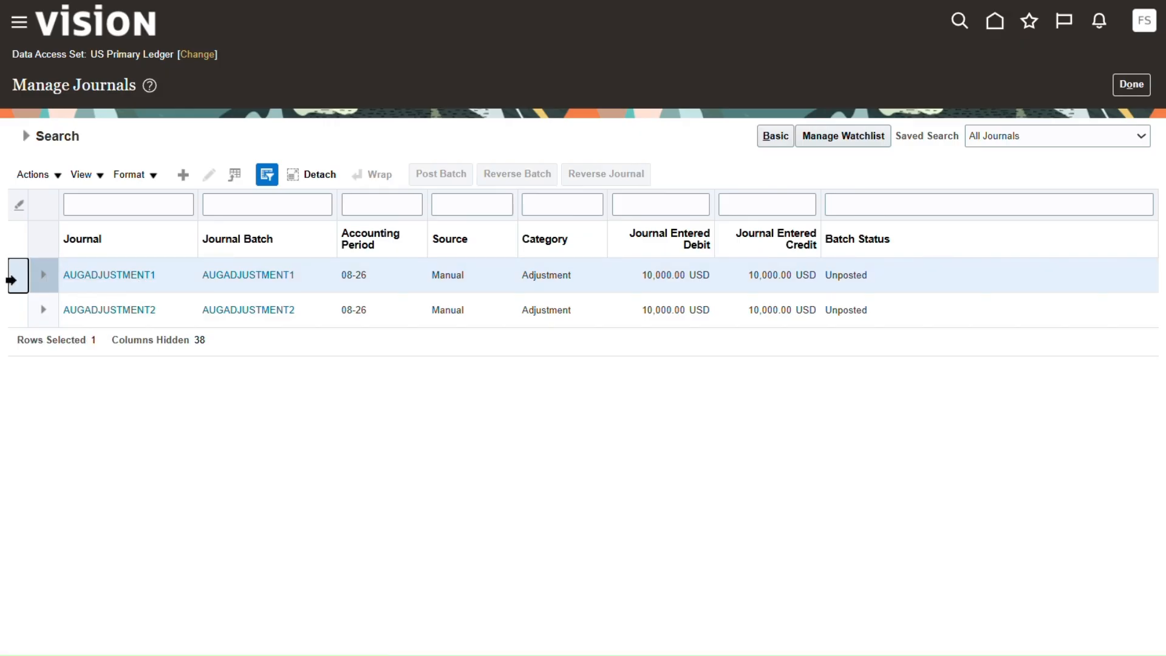
{"action": "left_click", "coordinate": [18, 310], "text": "shift"}
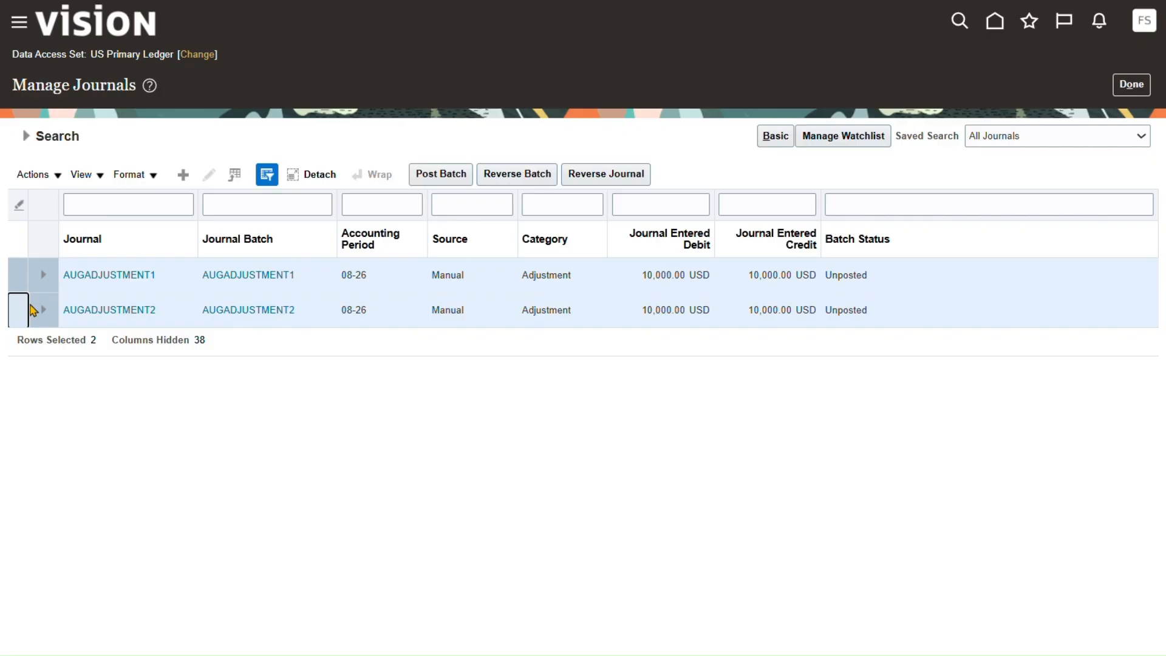
{"action": "left_click", "coordinate": [446, 177]}
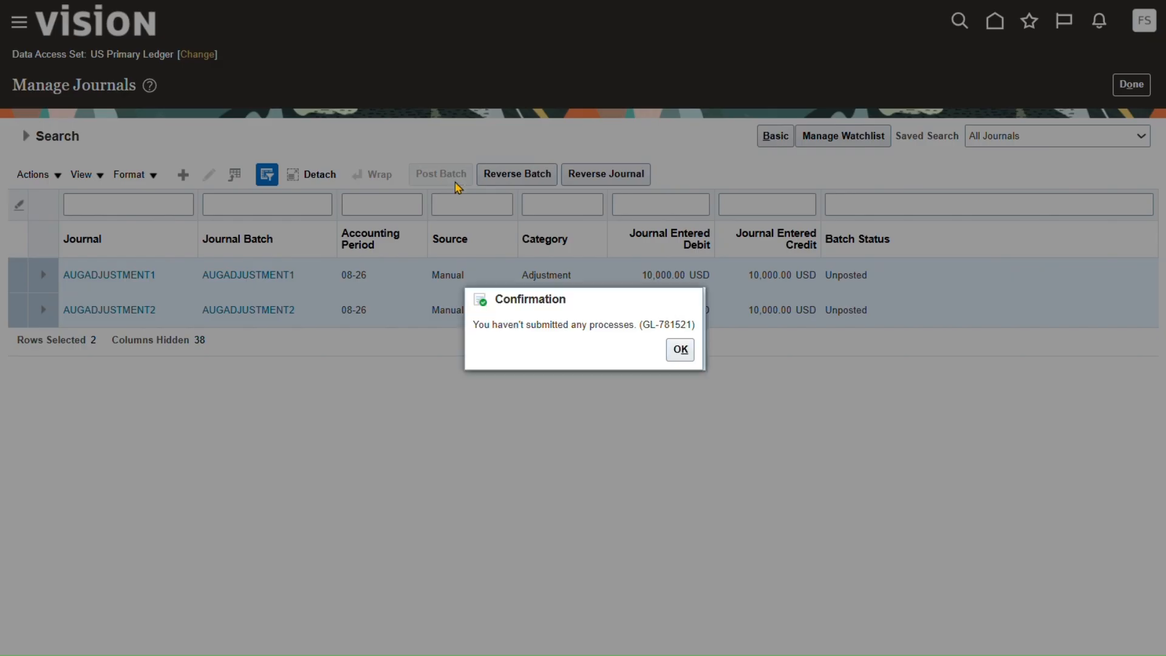
{"action": "left_click", "coordinate": [681, 357]}
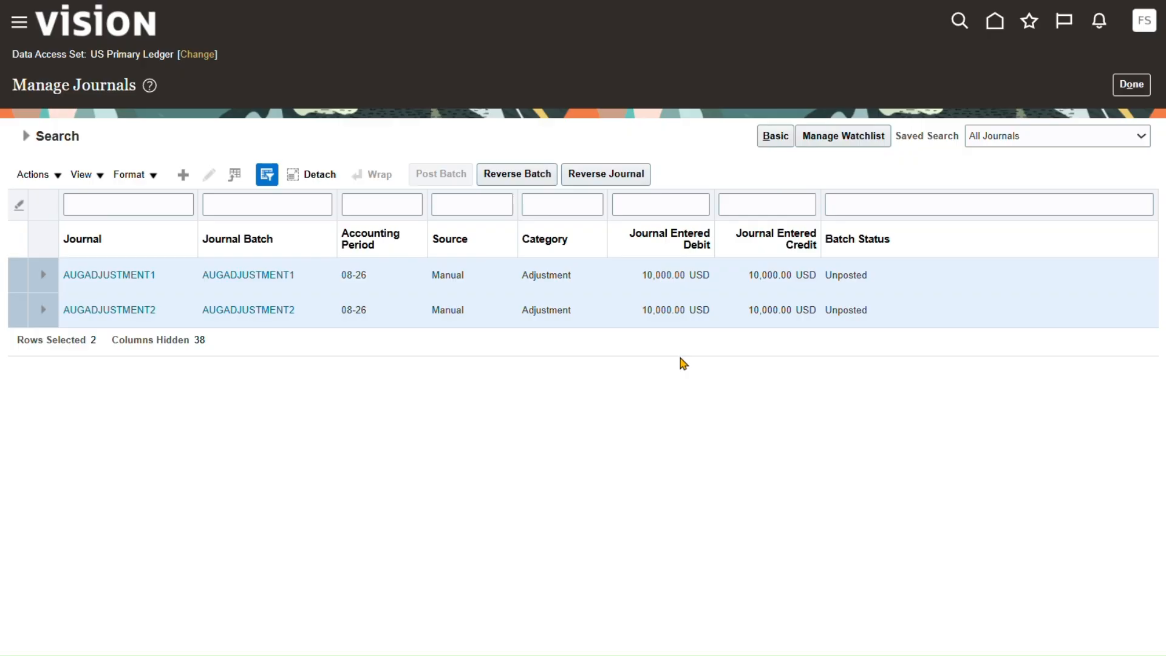
{"action": "left_click", "coordinate": [24, 274]}
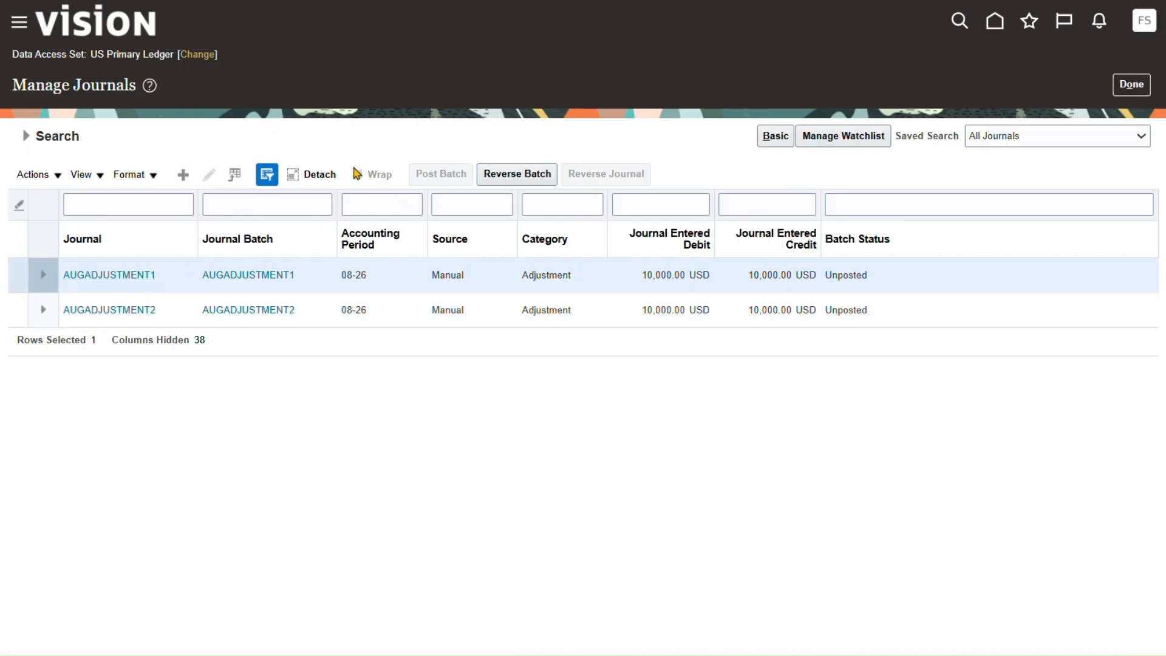
{"action": "left_click", "coordinate": [19, 307]}
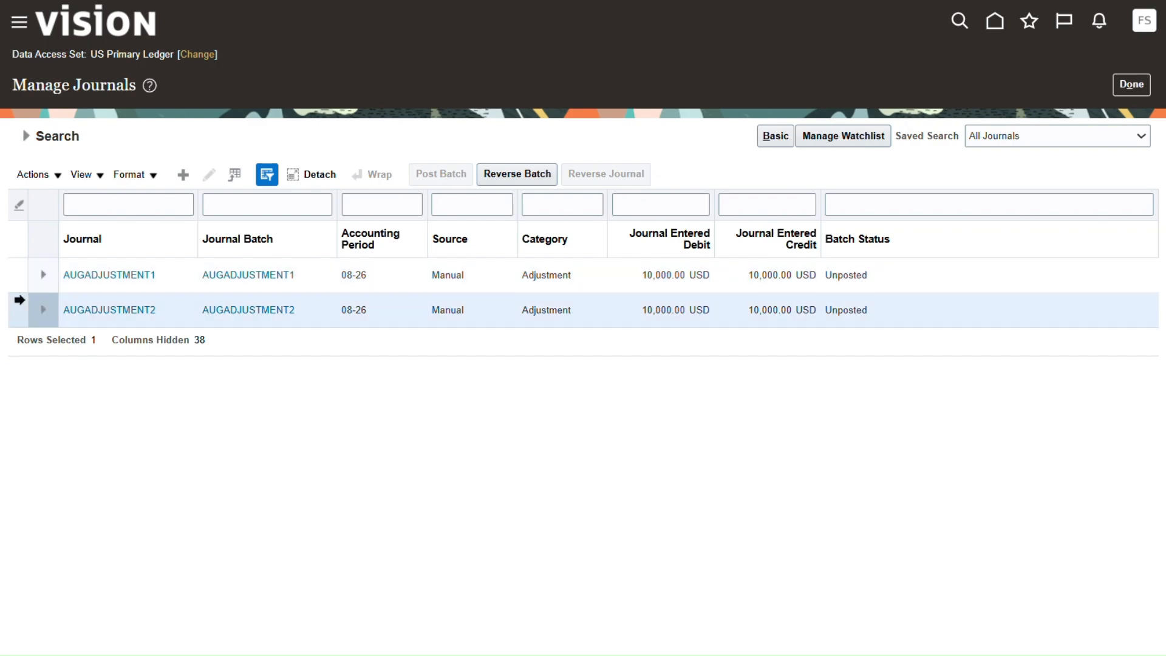
{"action": "left_click", "coordinate": [20, 276]}
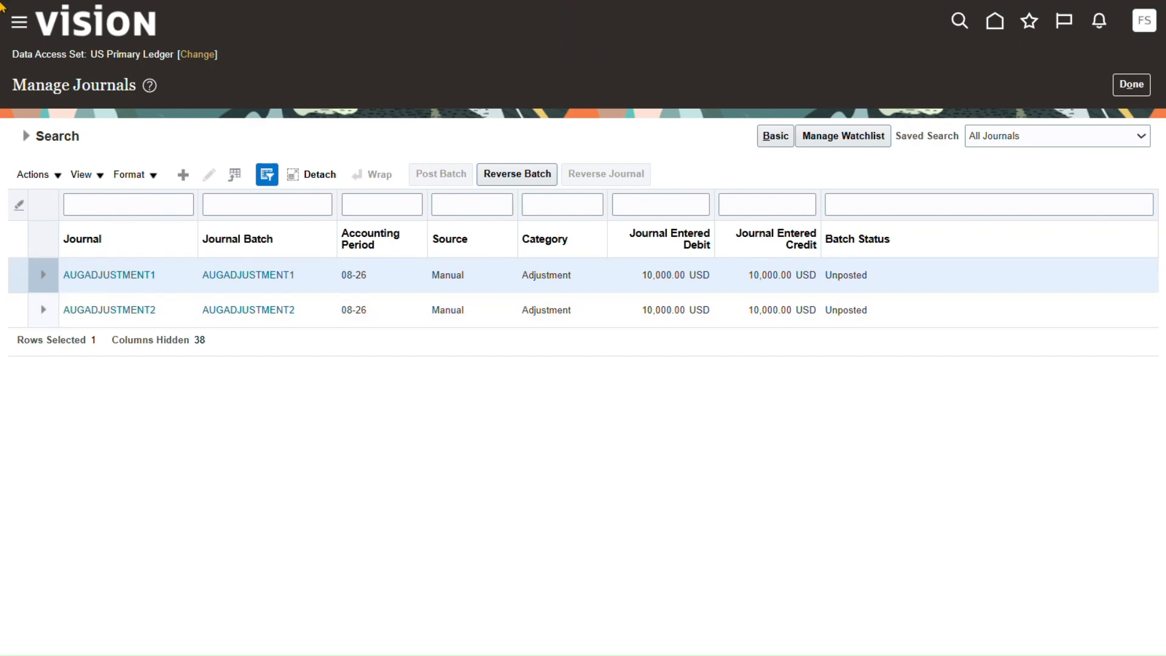
Step: Open Scheduled Processes and check the status of the Post Journals processes
{"action": "left_click", "coordinate": [26, 21]}
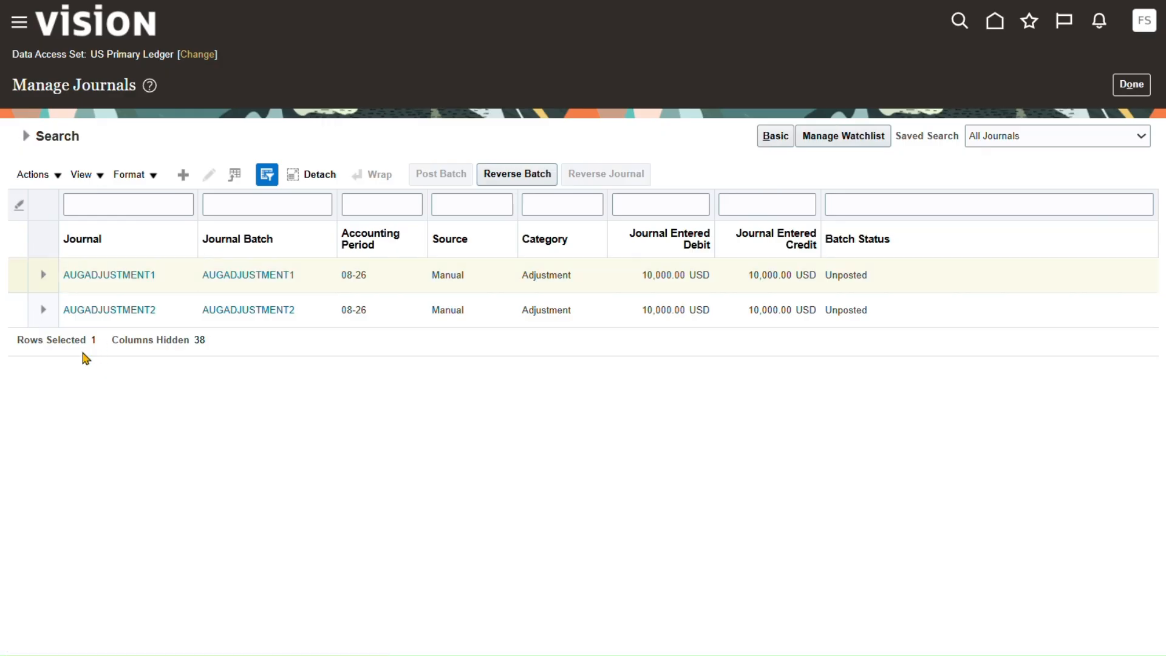
{"action": "scroll", "coordinate": [99, 461], "scroll_direction": "down", "scroll_amount": 8}
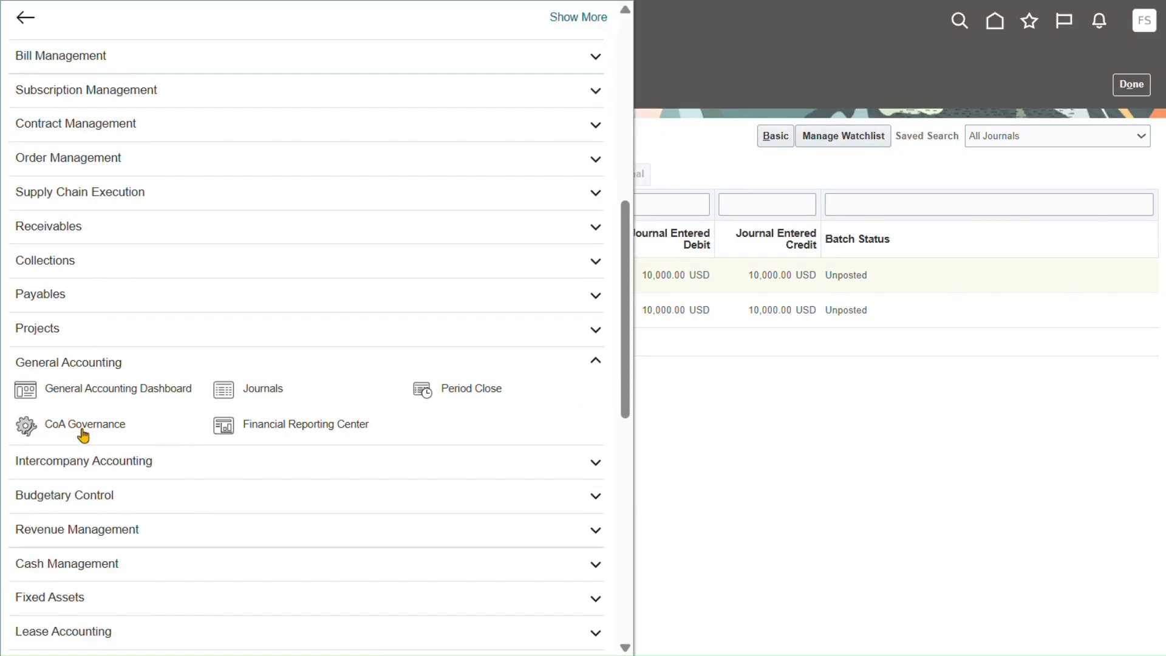
{"action": "scroll", "coordinate": [85, 565], "scroll_direction": "down", "scroll_amount": 10}
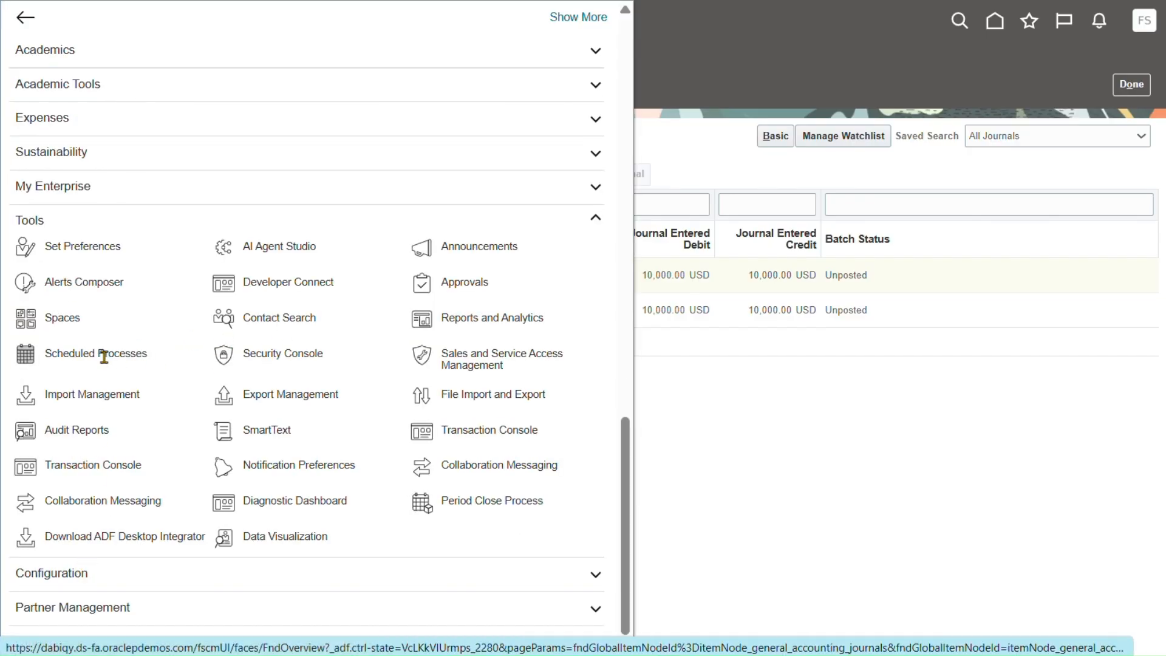
{"action": "left_click", "coordinate": [106, 359]}
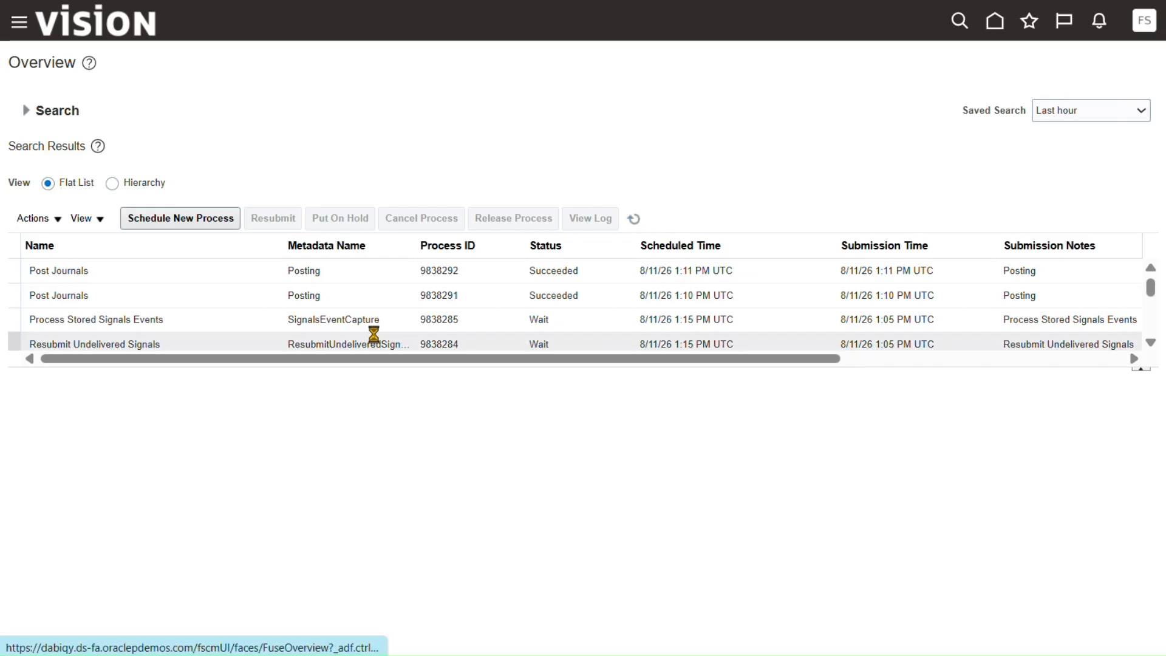
{"action": "left_click", "coordinate": [321, 276]}
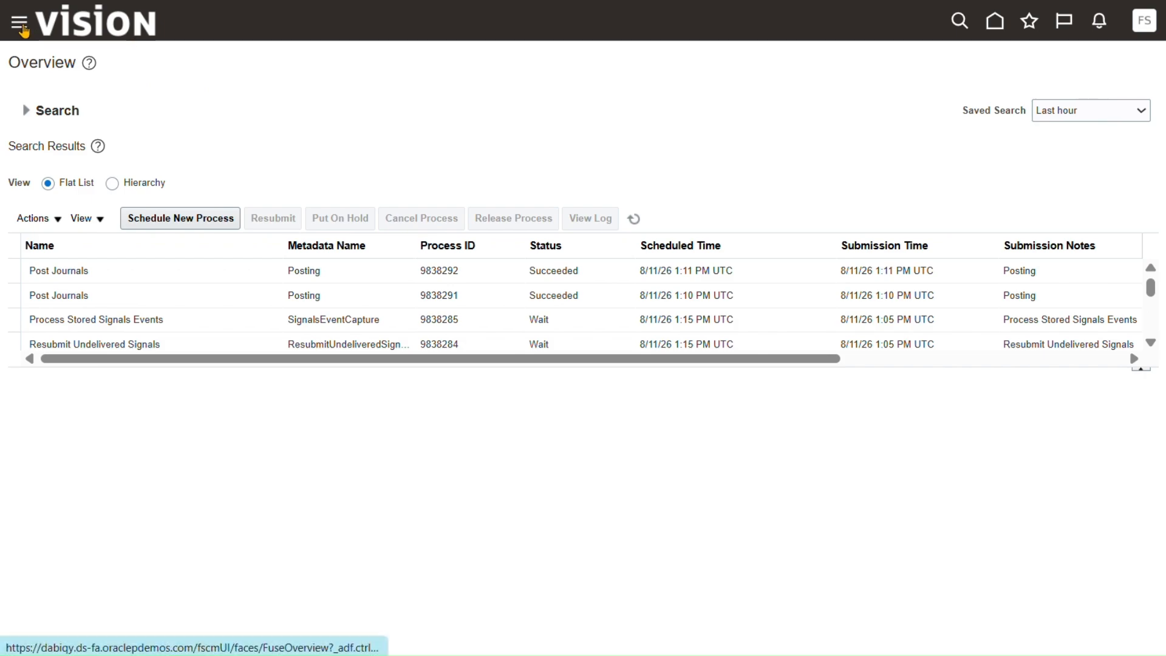
Step: Open Manage Journals and search accounting period 08-26 to check the journals' batch status, and return to the Journals page
{"action": "left_click", "coordinate": [20, 23]}
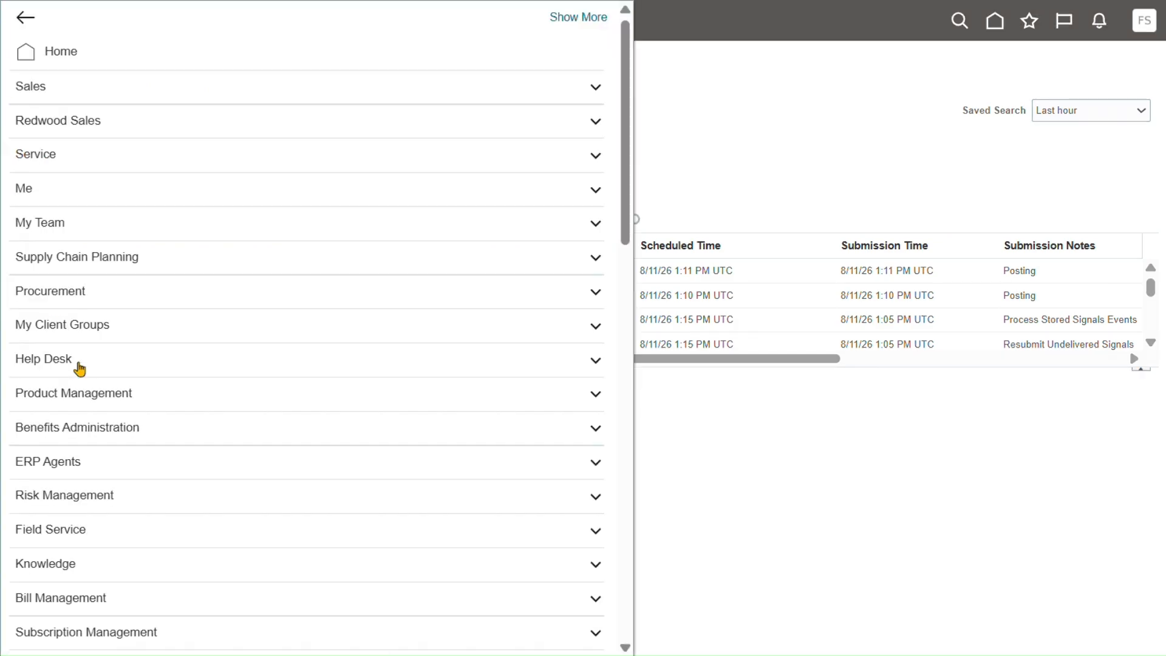
{"action": "scroll", "coordinate": [67, 413], "scroll_direction": "down", "scroll_amount": 3}
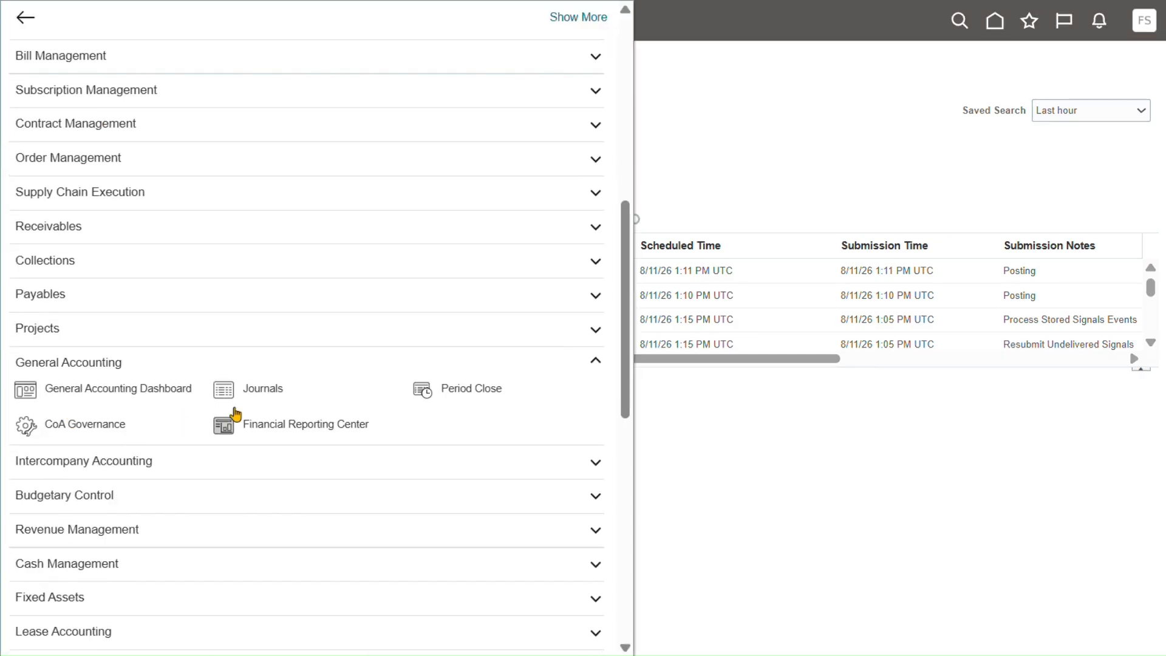
{"action": "left_click", "coordinate": [304, 392]}
{"action": "left_click", "coordinate": [1148, 181]}
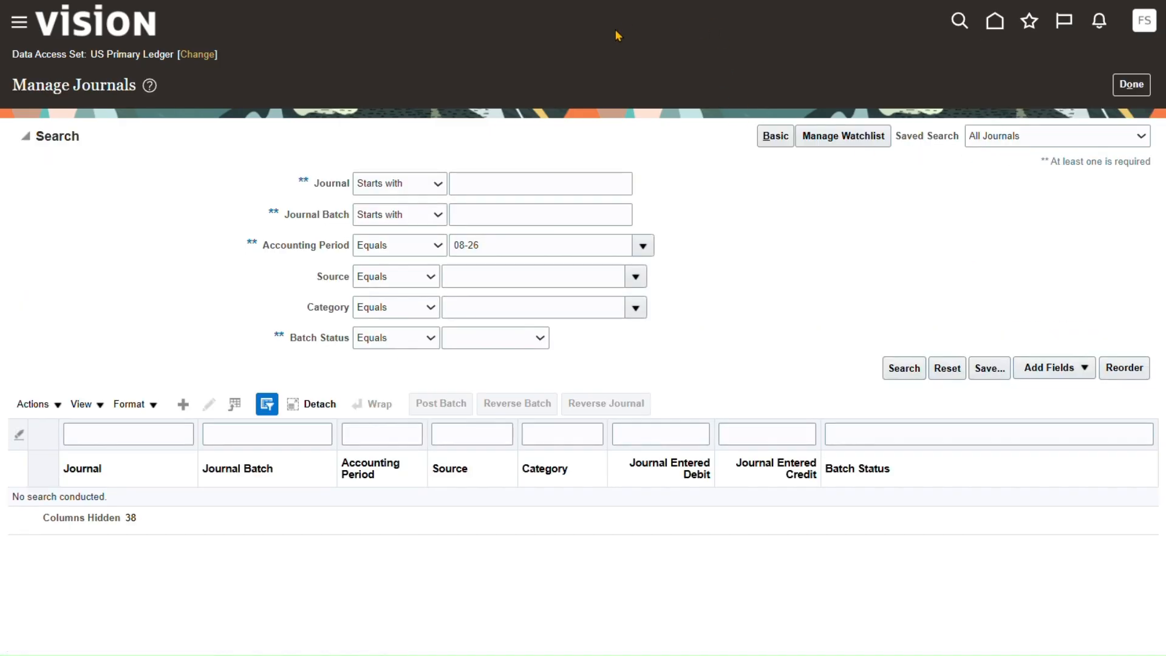
{"action": "left_click", "coordinate": [904, 369]}
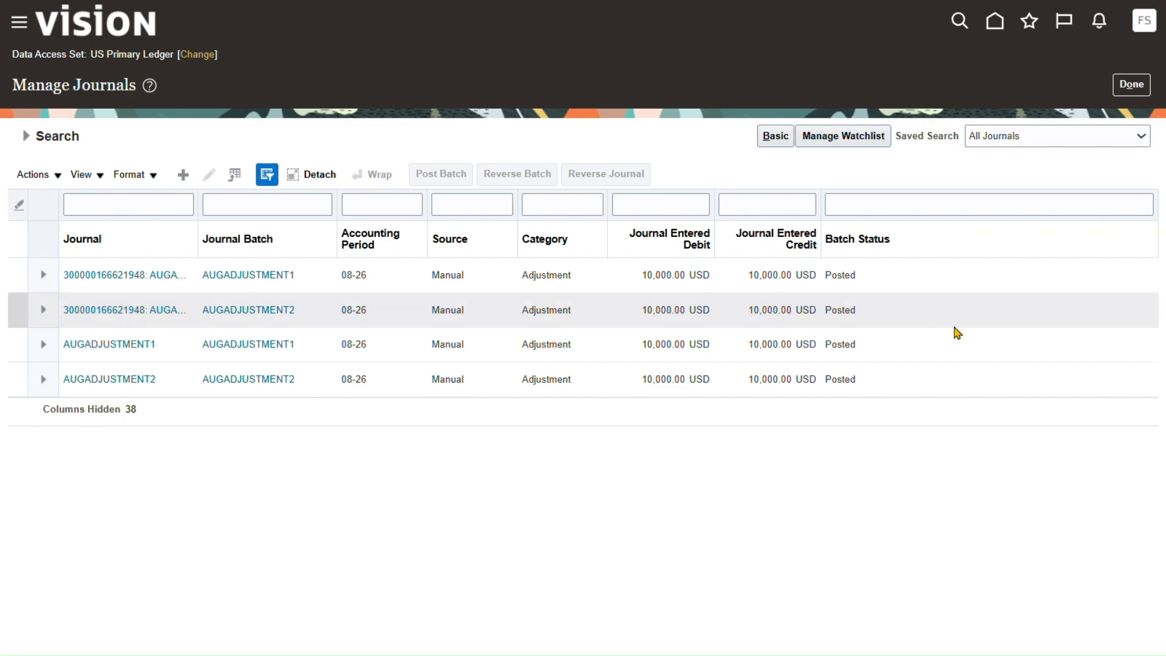
{"action": "left_click", "coordinate": [1128, 90]}
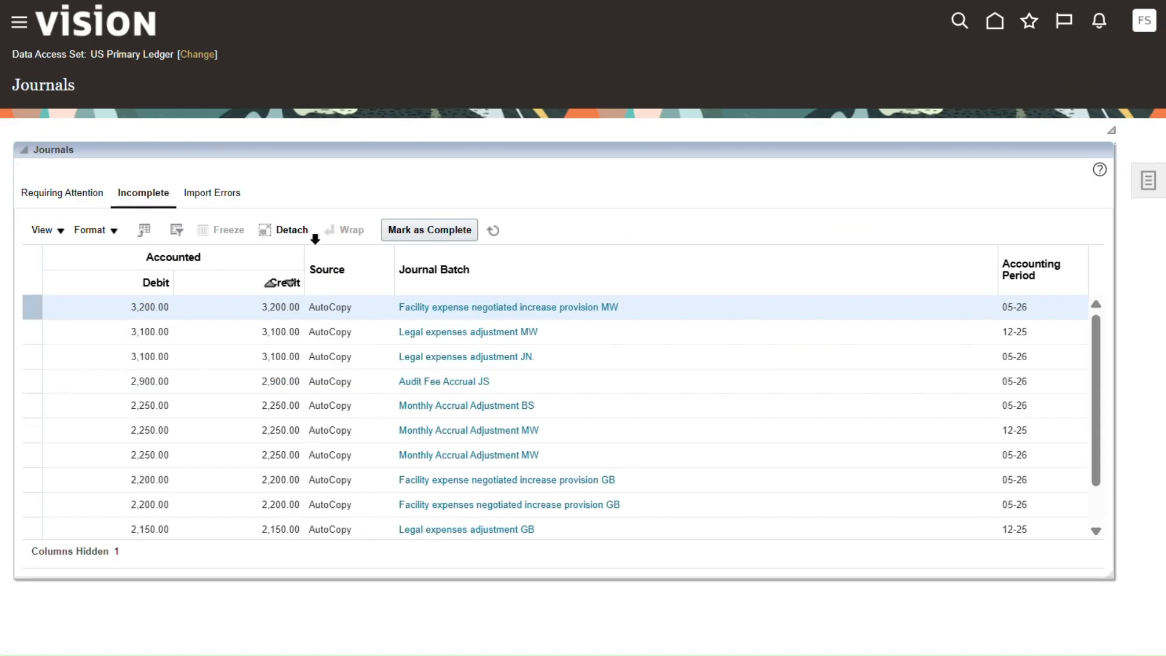
Step: Open the Reconcile Clearing Accounts Automatically process and set its ledger to US Primary Ledger
{"action": "left_click", "coordinate": [1144, 184]}
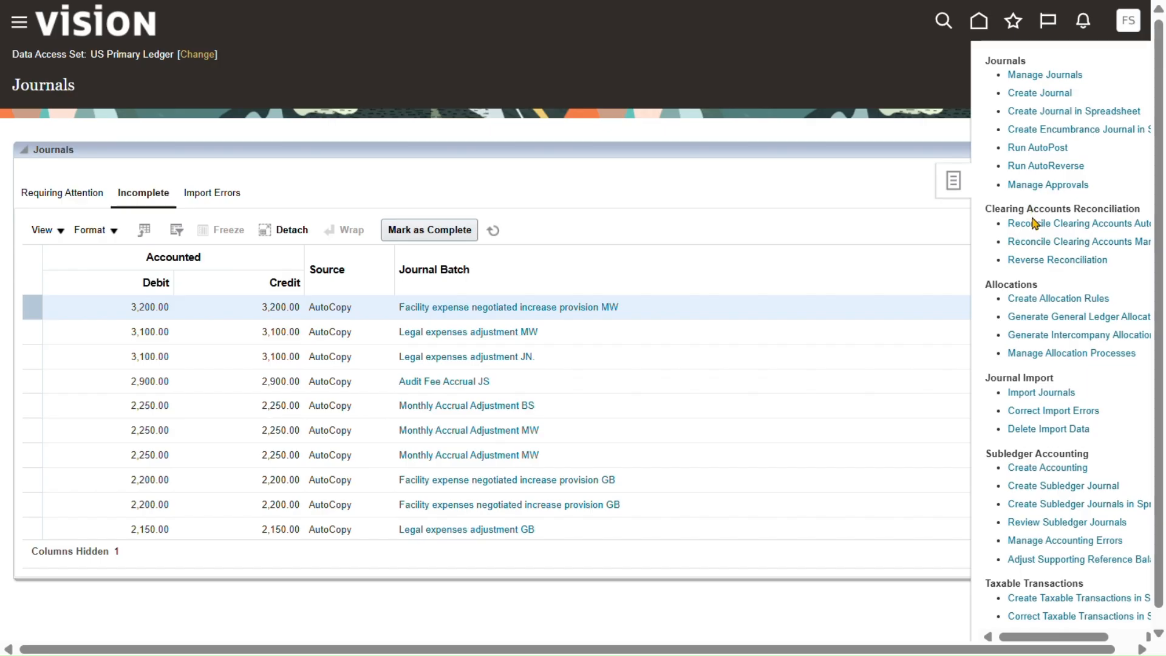
{"action": "mouse_move", "coordinate": [1036, 639]}
{"action": "left_mouse_down"}
{"action": "mouse_move", "coordinate": [1080, 647]}
{"action": "mouse_move", "coordinate": [1035, 643]}
{"action": "left_mouse_up"}
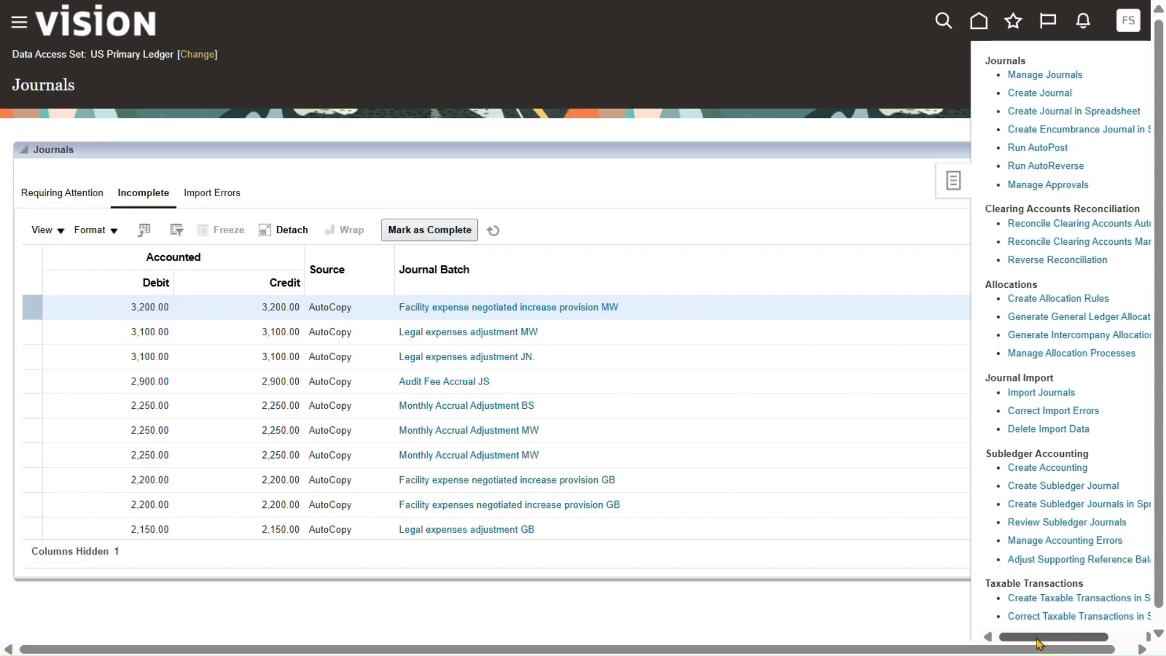
{"action": "mouse_move", "coordinate": [1041, 644]}
{"action": "left_mouse_down"}
{"action": "mouse_move", "coordinate": [1160, 650]}
{"action": "mouse_move", "coordinate": [1023, 650]}
{"action": "left_mouse_up"}
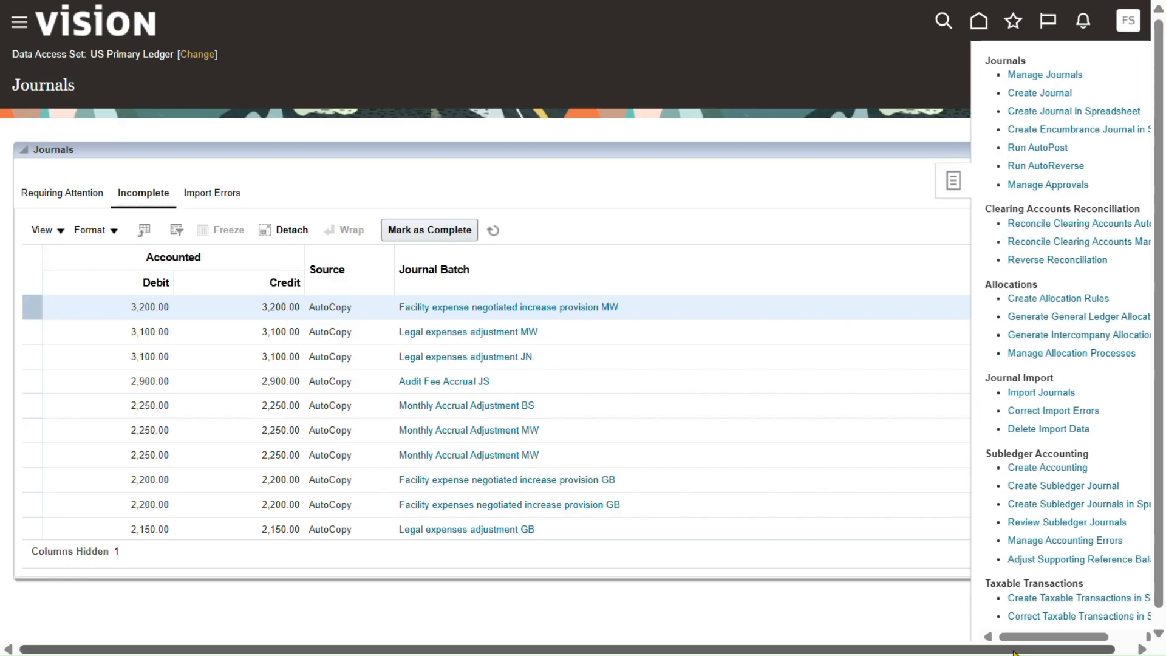
{"action": "left_click", "coordinate": [1064, 224]}
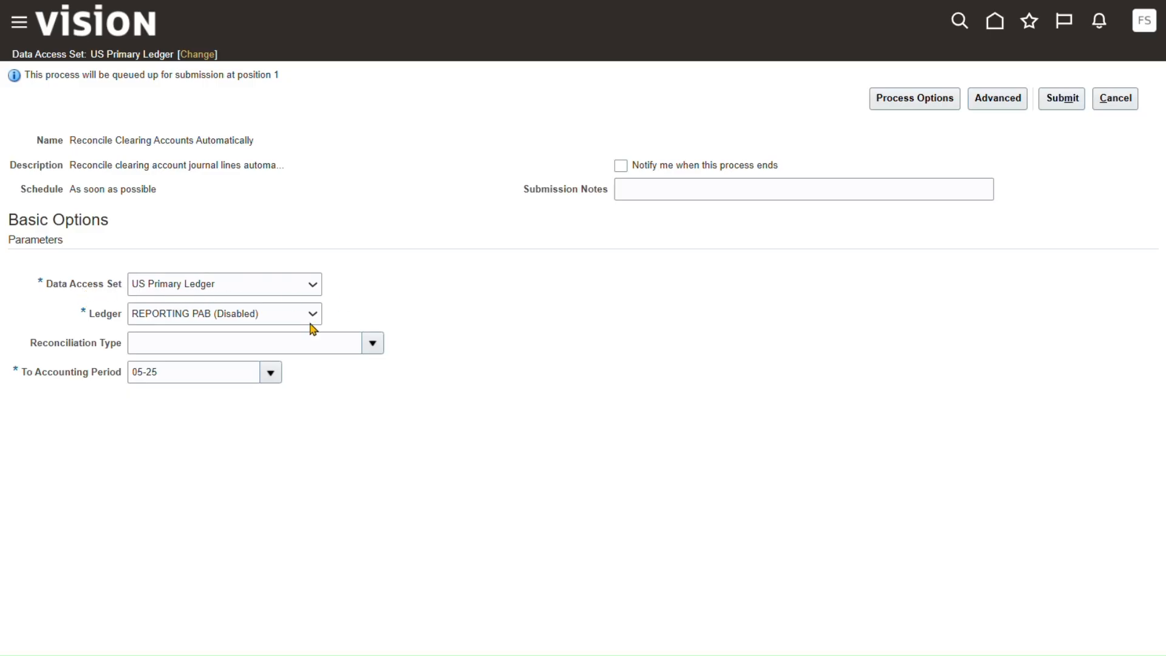
{"action": "left_click", "coordinate": [268, 315]}
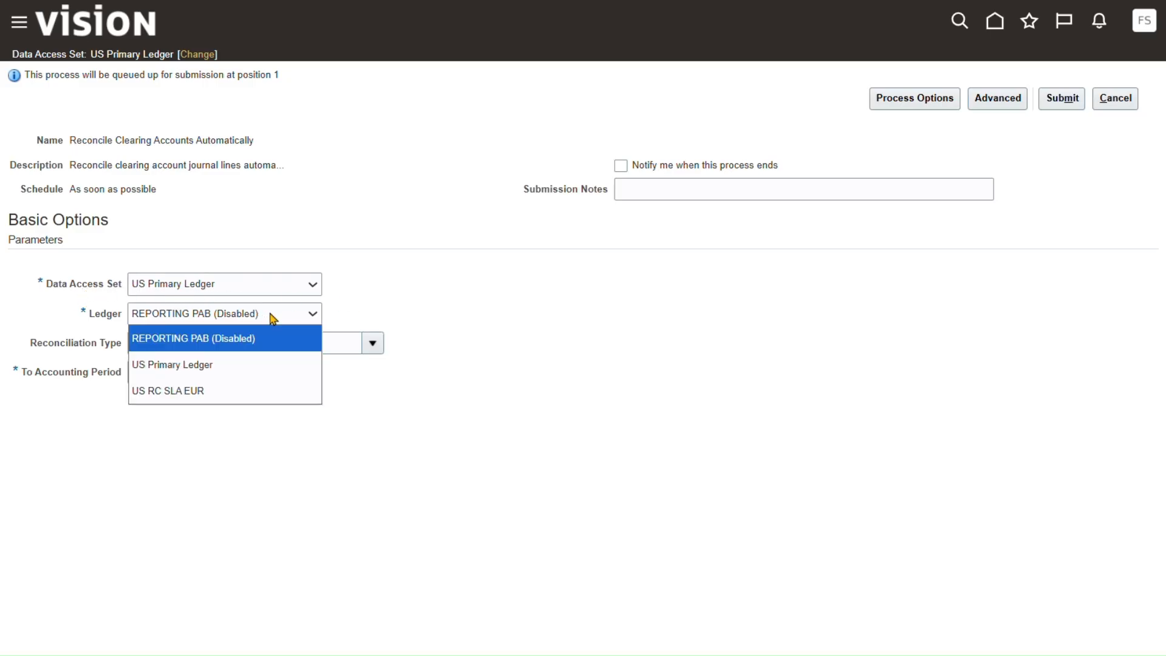
{"action": "left_click", "coordinate": [204, 366]}
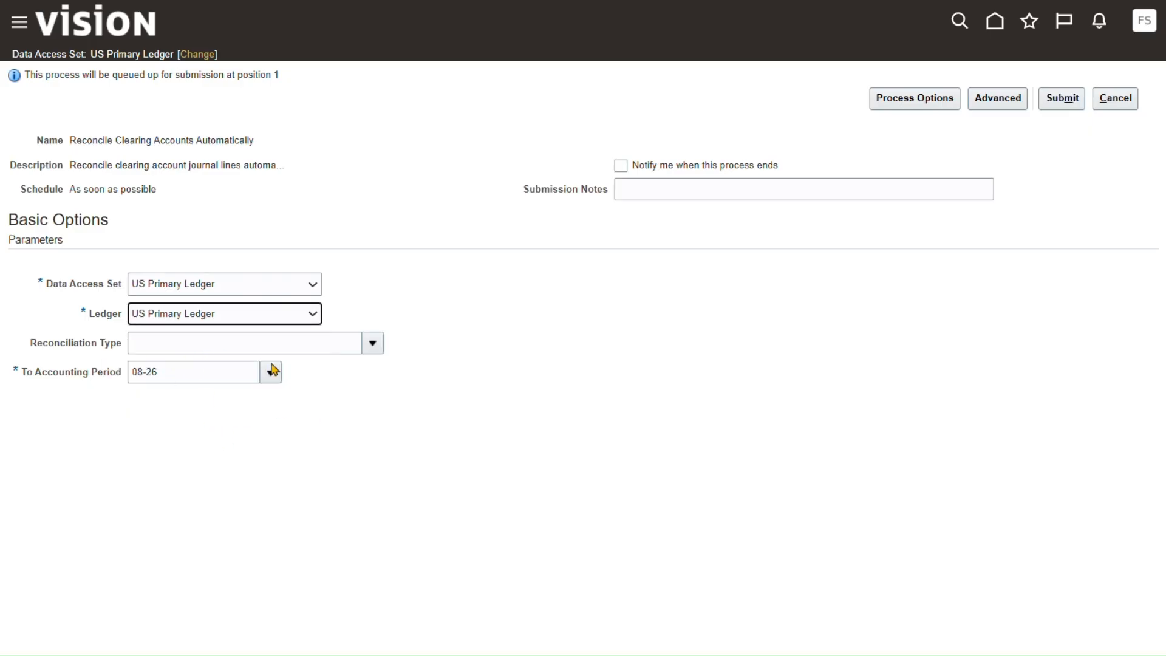
Step: Search the reconciliation types for "Asset%" and choose Asset Clearing 15910 - US Primary Ledger
{"action": "left_click", "coordinate": [370, 344]}
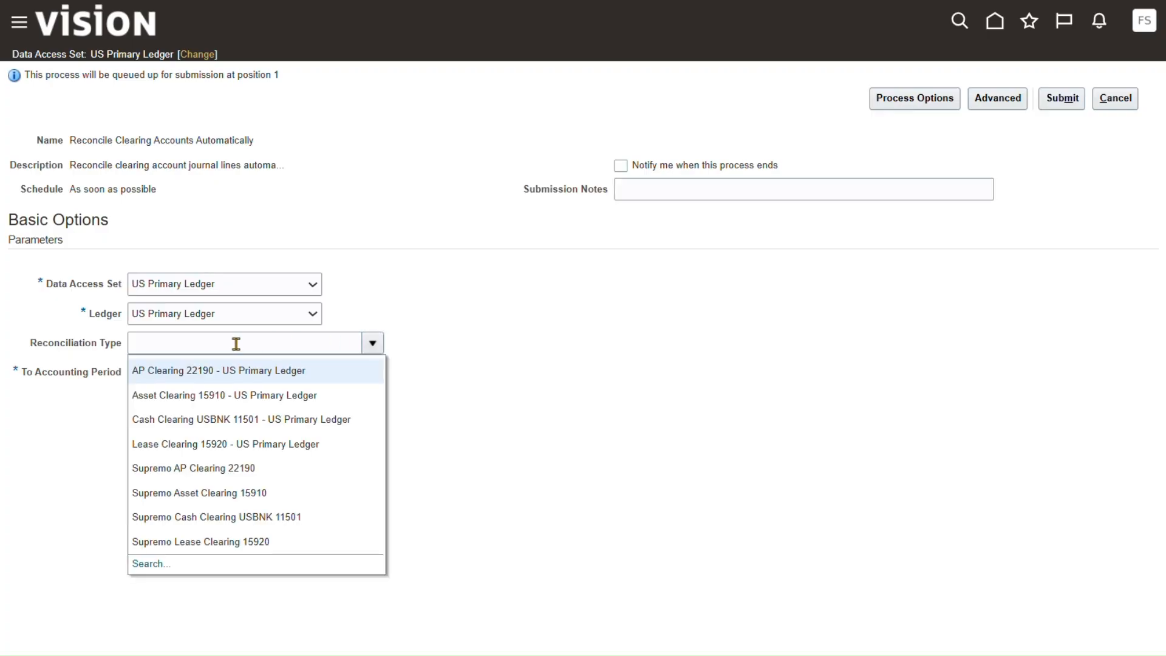
{"action": "left_click", "coordinate": [144, 566]}
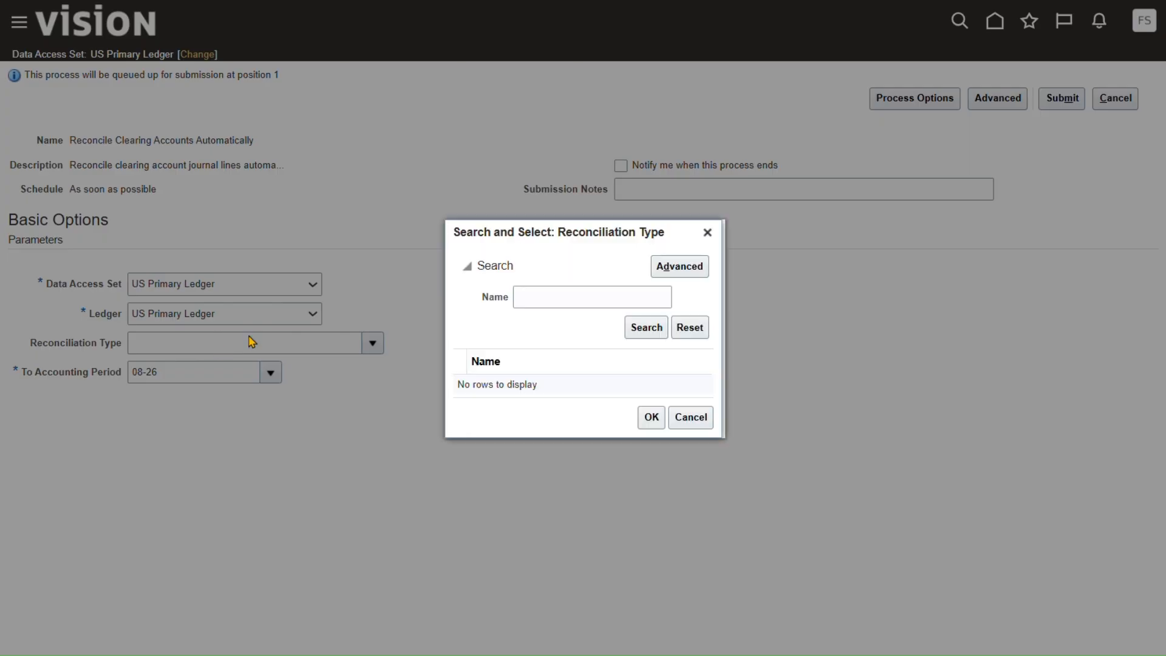
{"action": "left_click", "coordinate": [580, 296]}
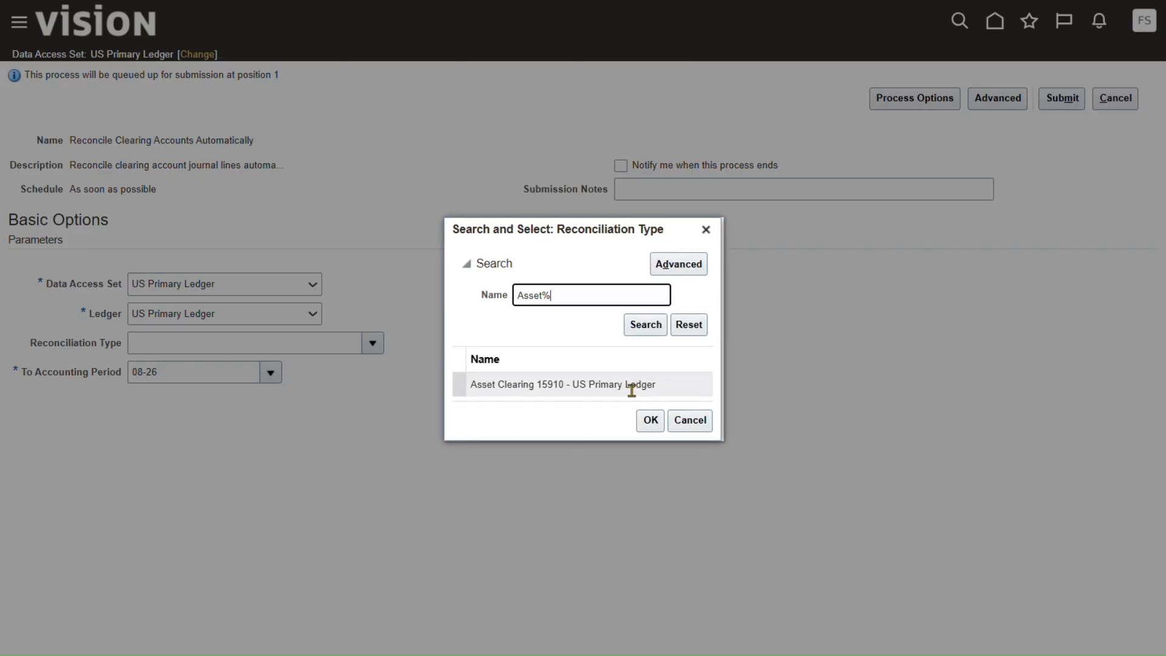
{"action": "left_click", "coordinate": [459, 384]}
{"action": "left_click", "coordinate": [650, 420]}
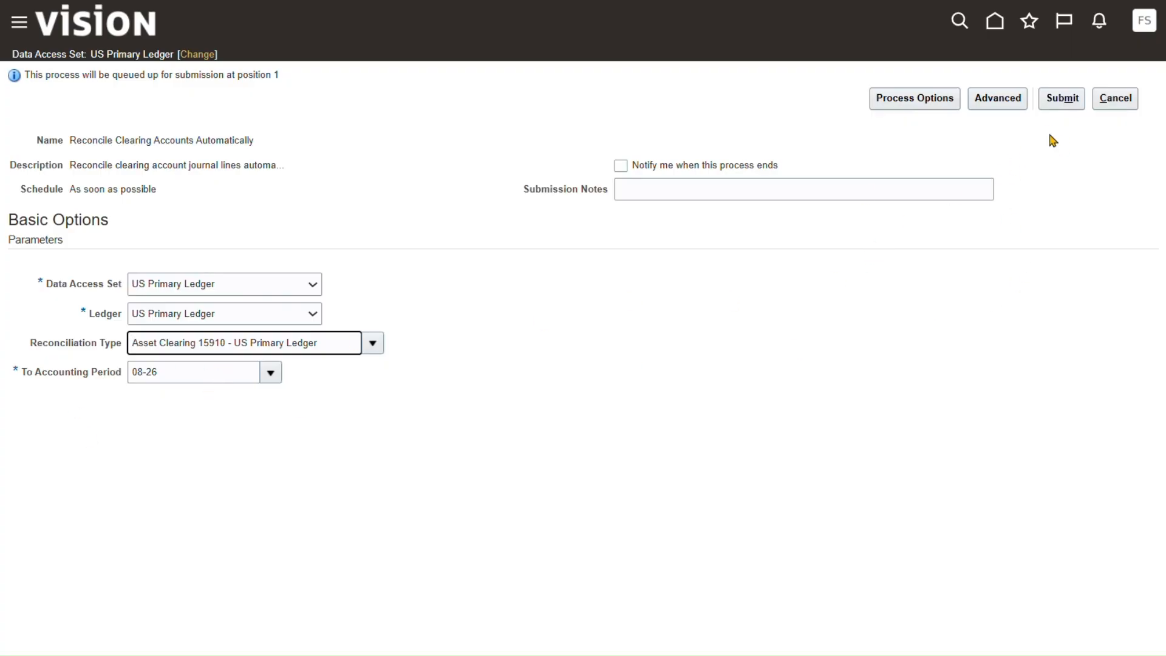
Step: Submit the automatic reconciliation process, copy its process ID from the confirmation and acknowledge it
{"action": "left_click", "coordinate": [1064, 102]}
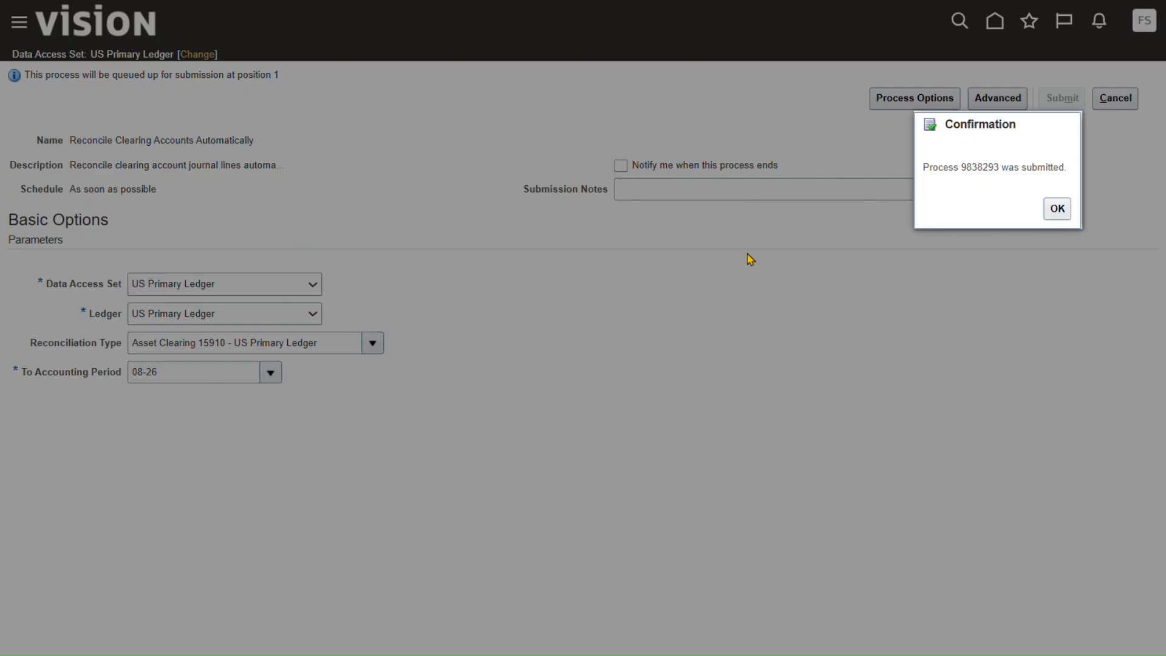
{"action": "double_click", "coordinate": [992, 167]}
{"action": "right_click", "coordinate": [993, 168]}
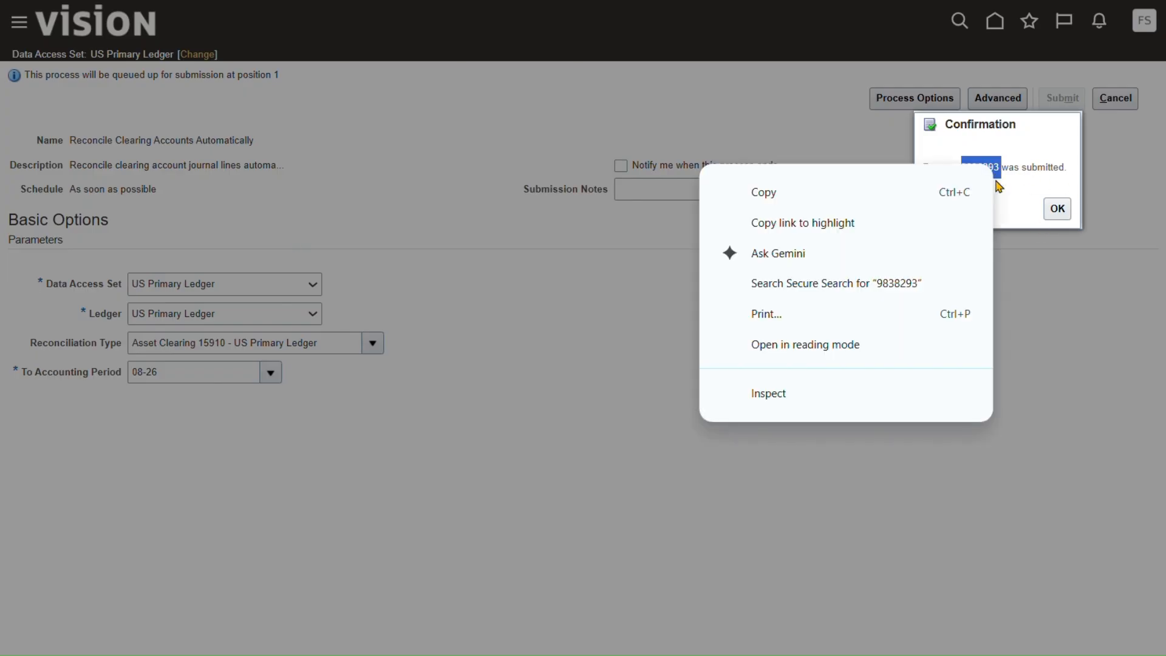
{"action": "left_click", "coordinate": [827, 193]}
{"action": "left_click", "coordinate": [1060, 210]}
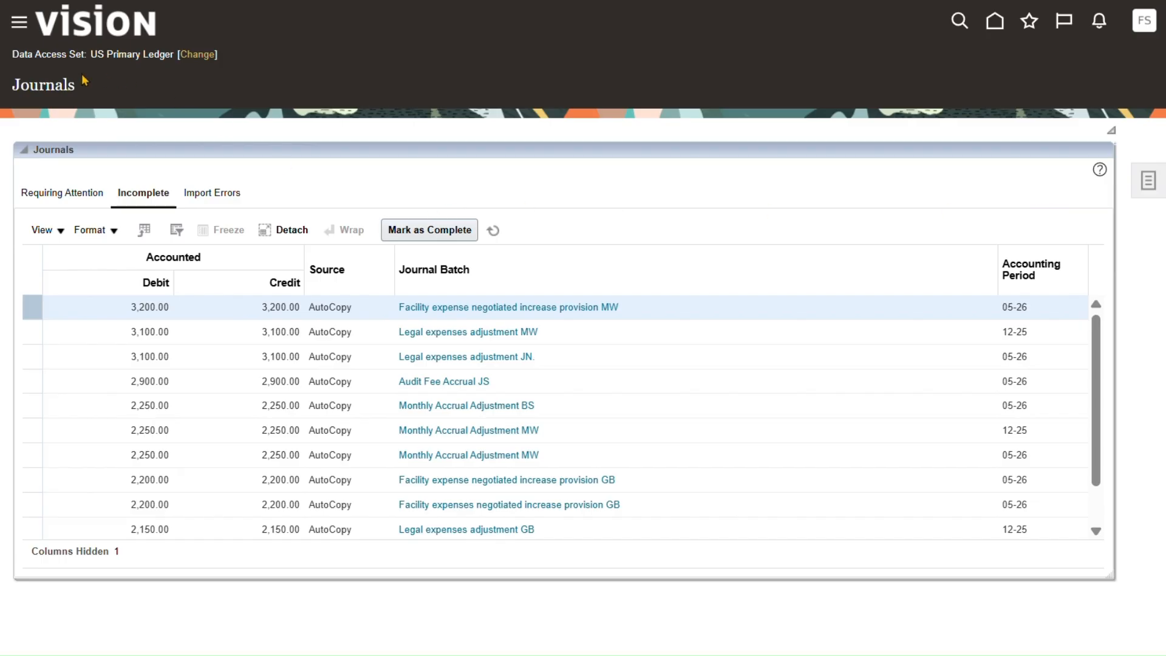
Step: Open Scheduled Processes, refresh the list and show the details of the Reconcile Clearing Accounts Automatically process
{"action": "left_click", "coordinate": [17, 28]}
{"action": "scroll", "coordinate": [62, 188], "scroll_direction": "down", "scroll_amount": 20}
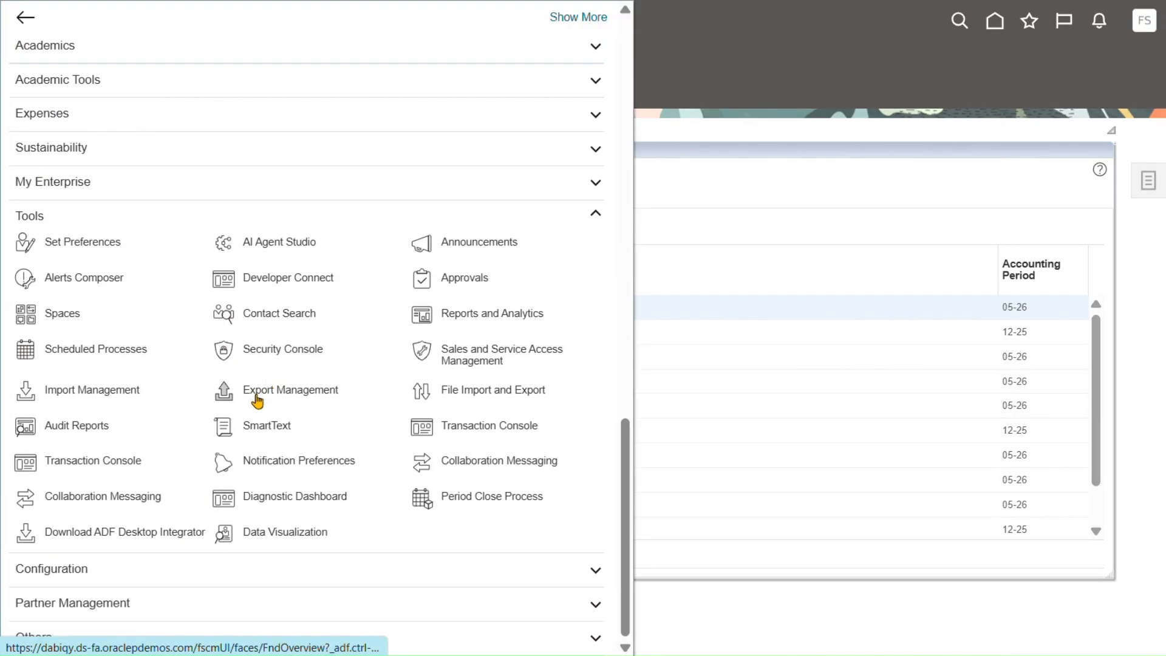
{"action": "left_click", "coordinate": [84, 352]}
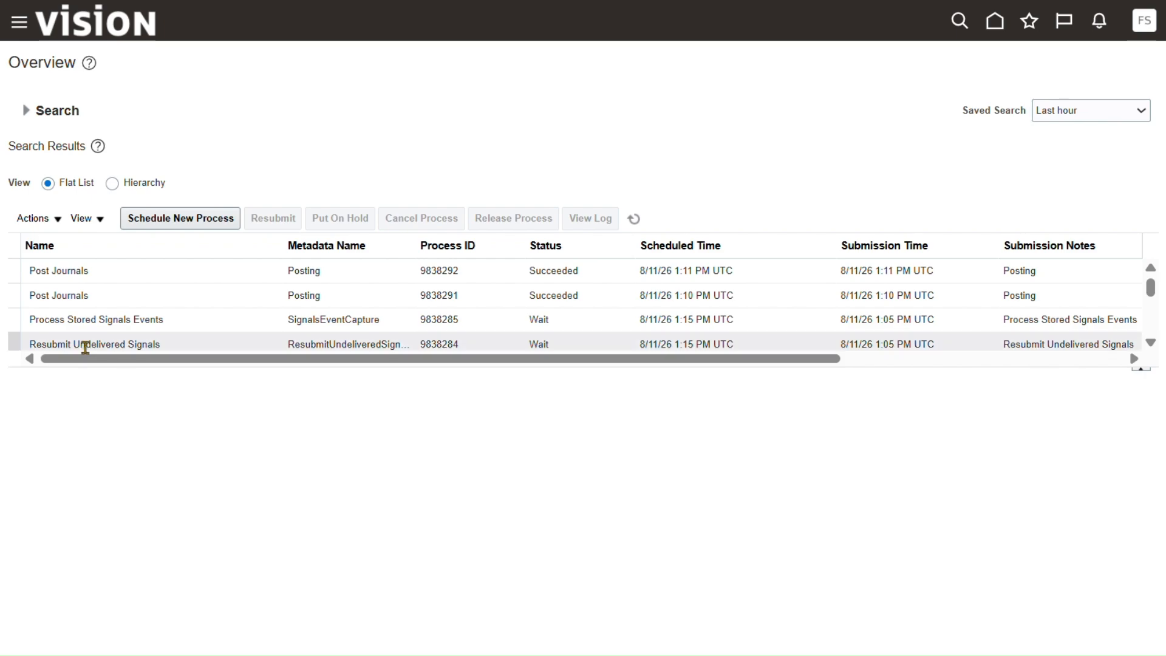
{"action": "left_click", "coordinate": [636, 219]}
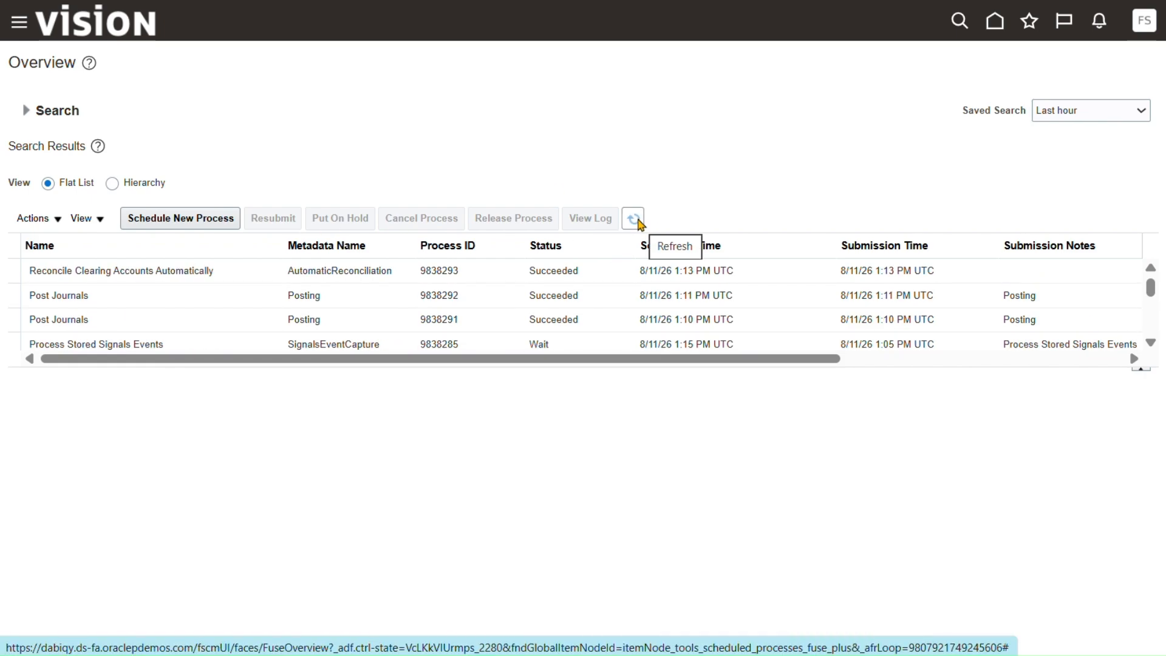
{"action": "left_click", "coordinate": [181, 271]}
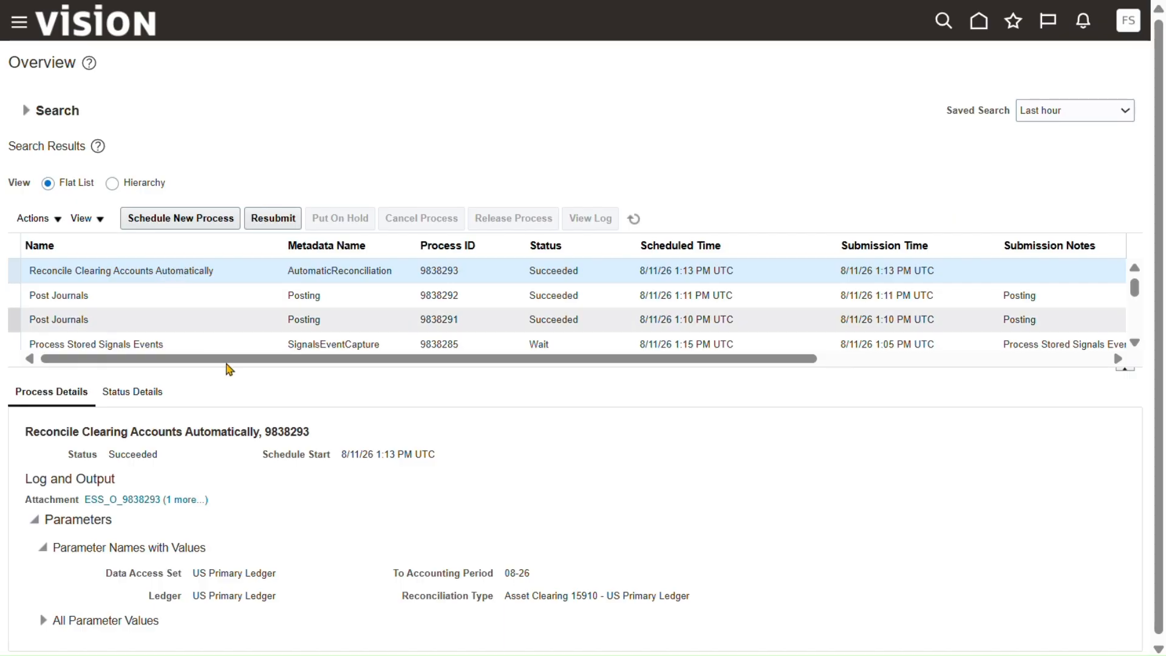
Step: Open the process's attachments and save the output file 9838293.txt to the Downloads folder
{"action": "scroll", "coordinate": [169, 522], "scroll_direction": "down", "scroll_amount": 1}
{"action": "left_click", "coordinate": [191, 495]}
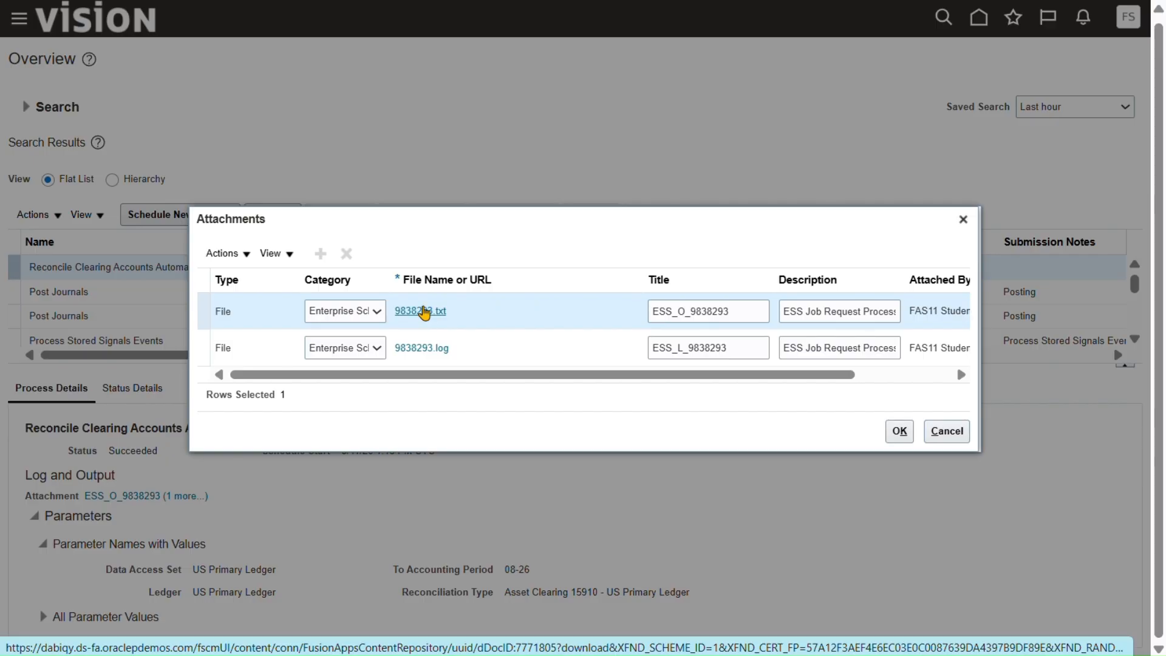
{"action": "left_click", "coordinate": [424, 312]}
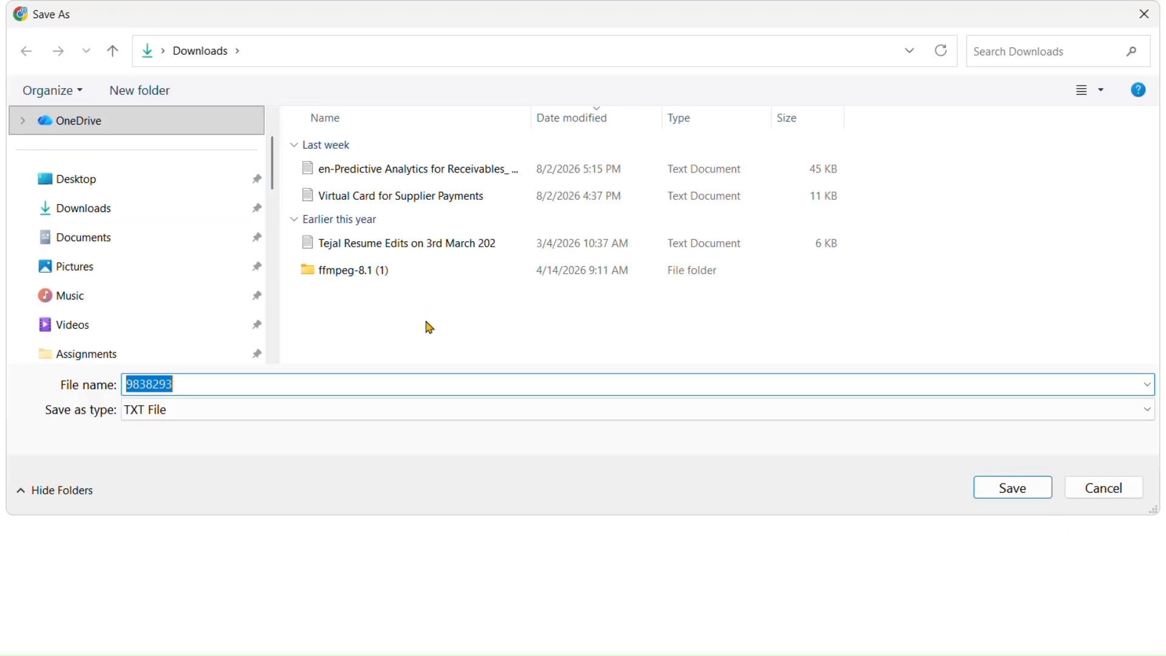
{"action": "left_click", "coordinate": [1008, 491]}
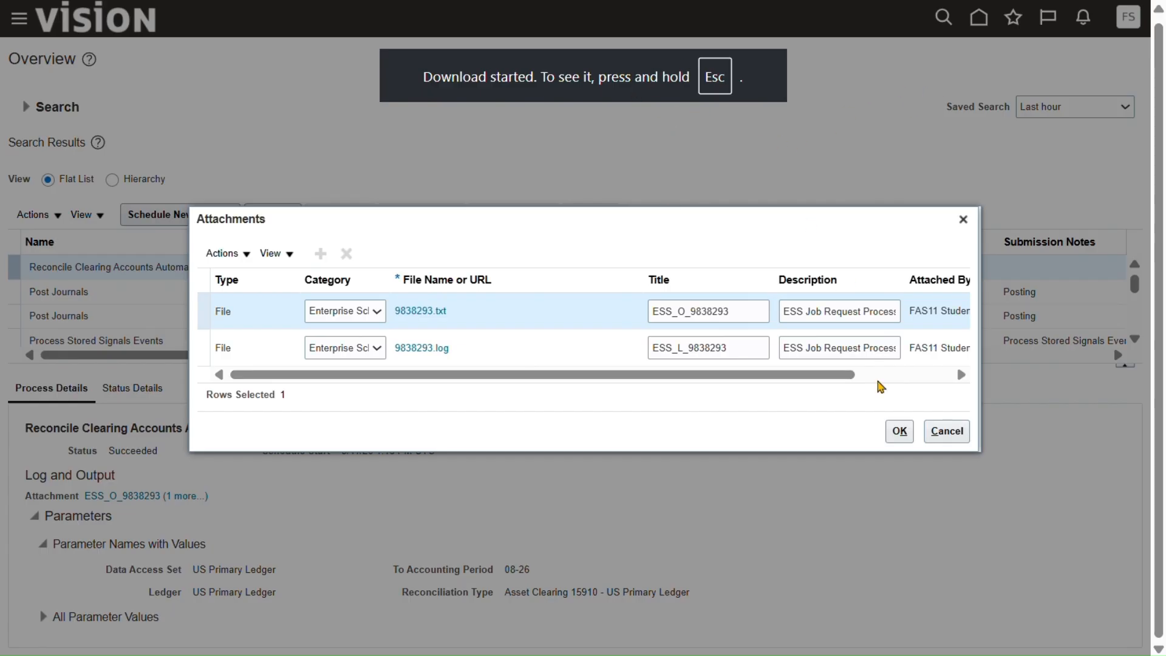
{"action": "right_click", "coordinate": [434, 317]}
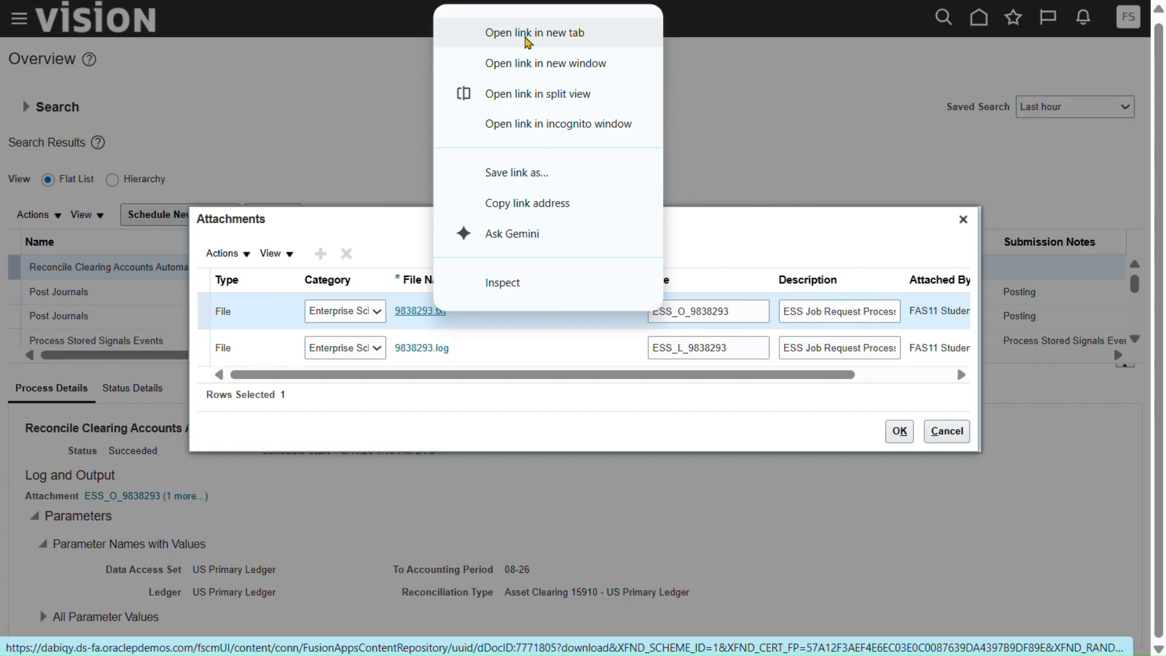
{"action": "left_click", "coordinate": [415, 312]}
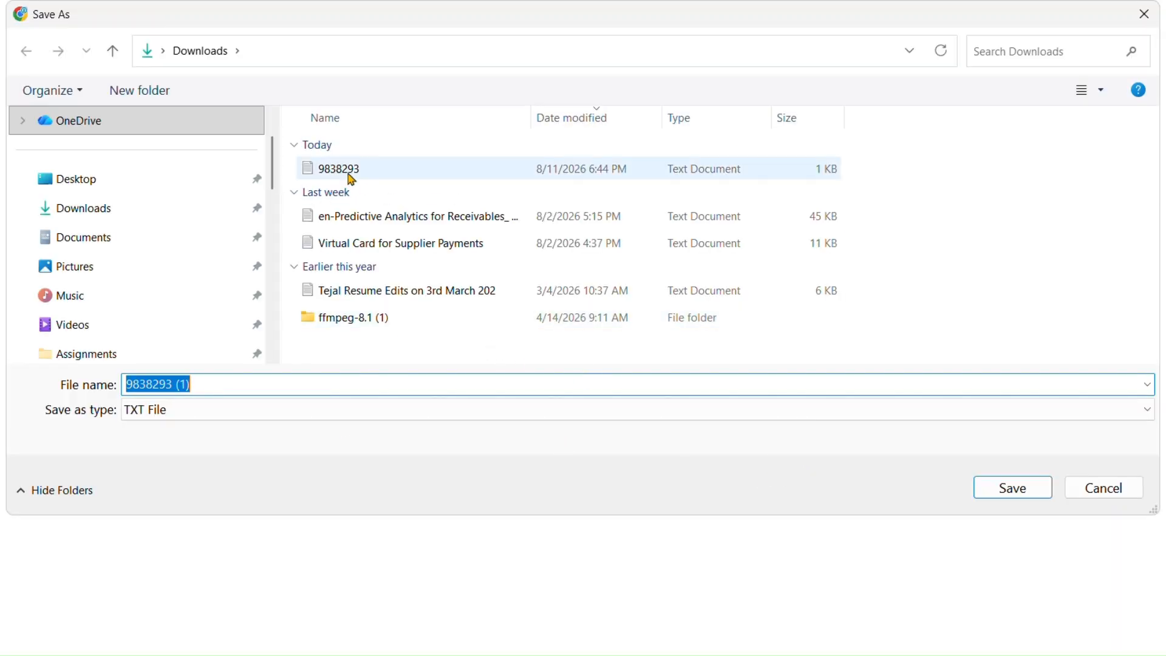
{"action": "left_click", "coordinate": [1102, 500]}
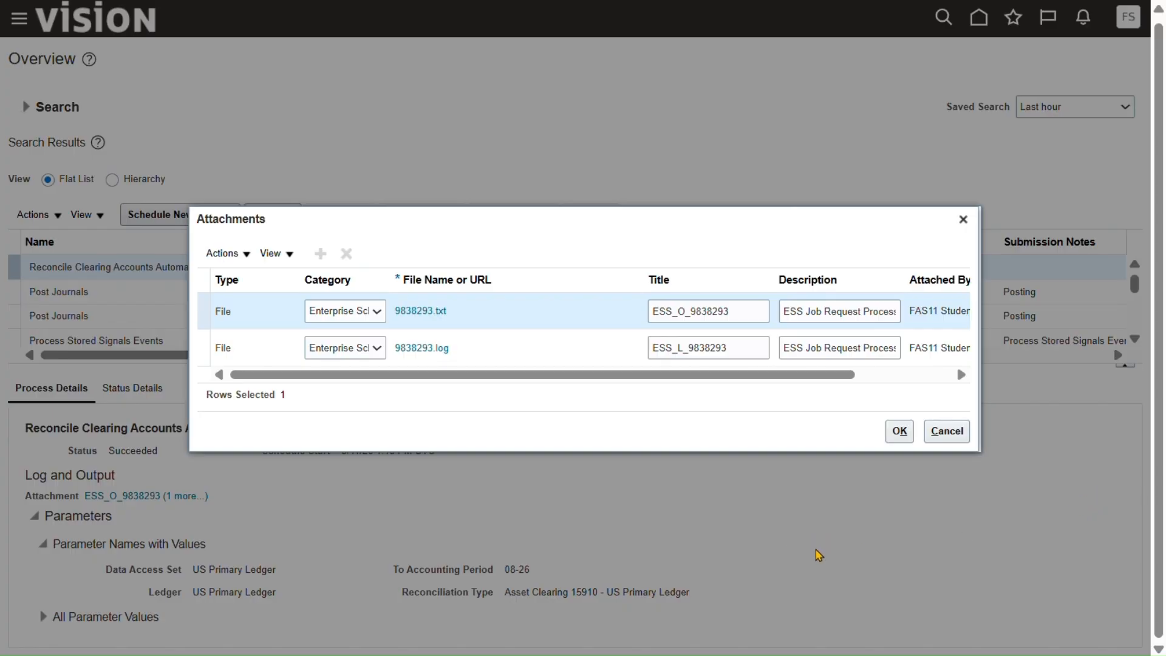
Step: Switch to File Explorer and open the downloaded text file 9838293 from the Downloads folder
{"action": "key", "text": "super+e"}
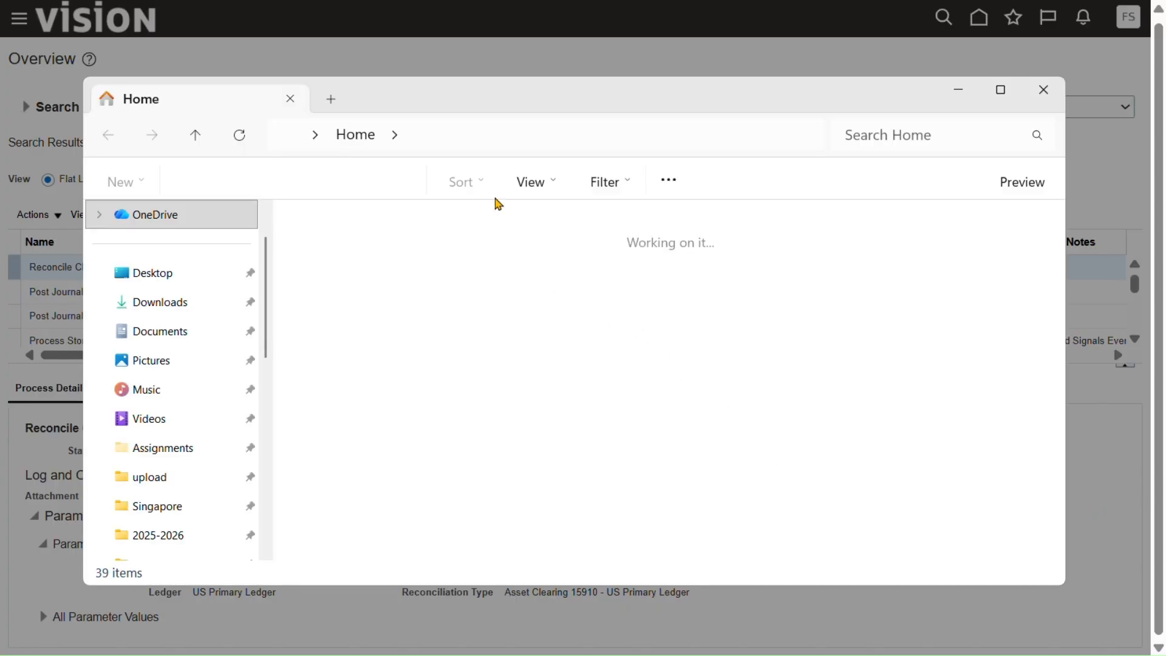
{"action": "left_click", "coordinate": [161, 302]}
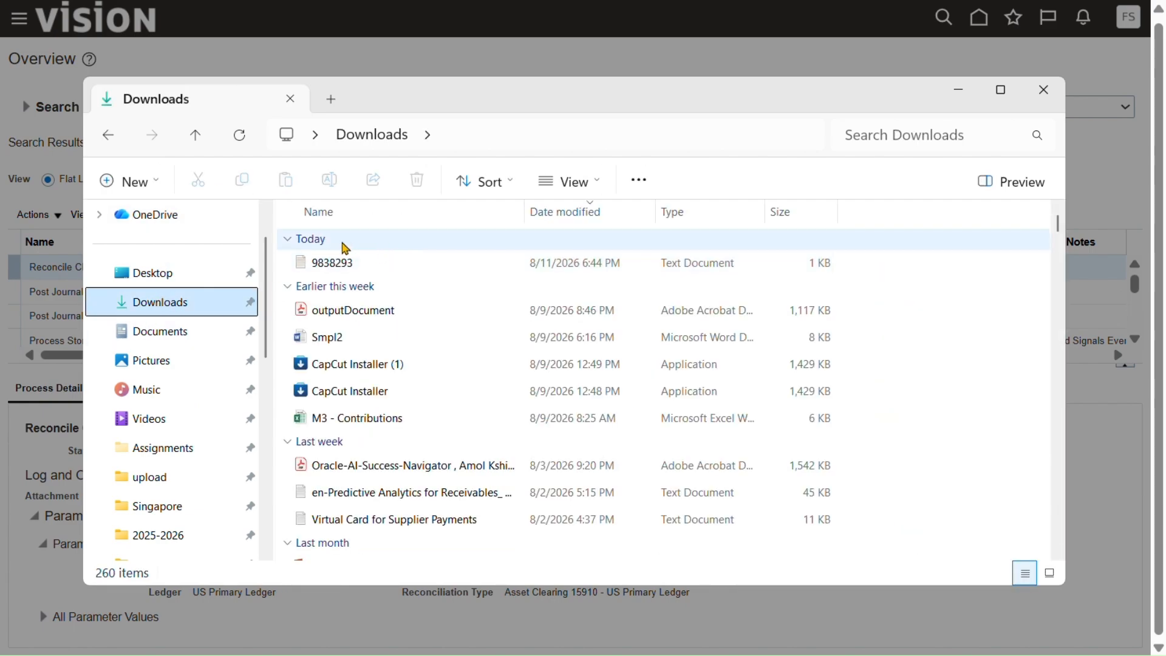
{"action": "left_click", "coordinate": [331, 263]}
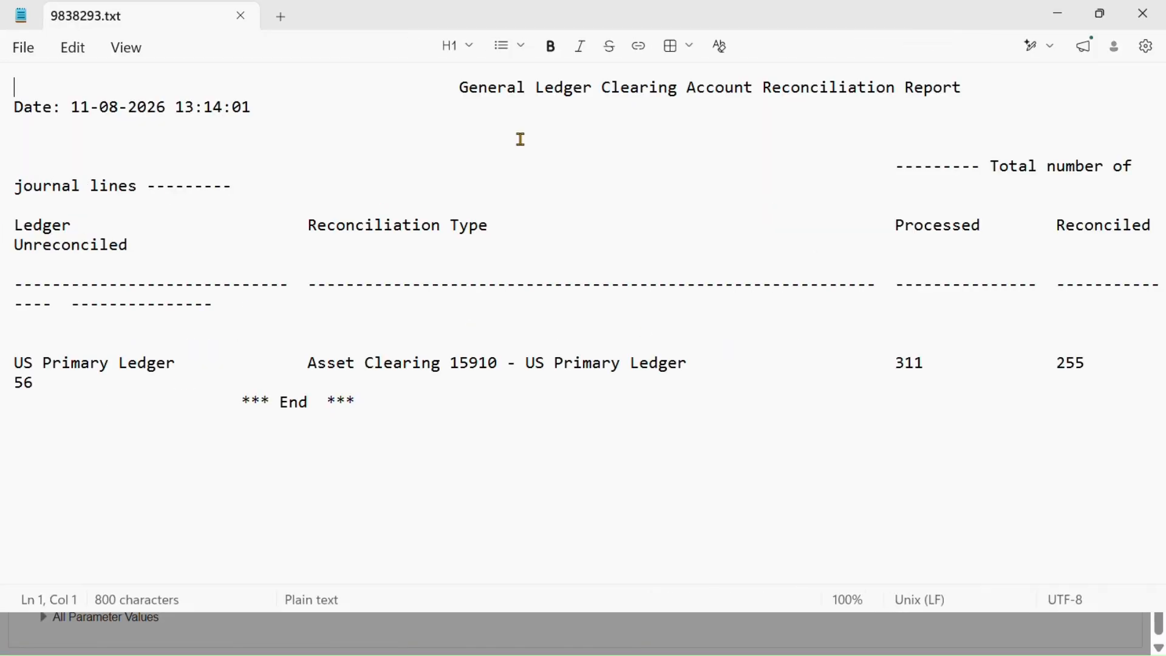
Step: Examine the processed, reconciled and unreconciled journal line counts for Asset Clearing 15910 in the reconciliation report
{"action": "double_click", "coordinate": [523, 144]}
{"action": "left_click_drag", "start_coordinate": [498, 365], "coordinate": [908, 384]}
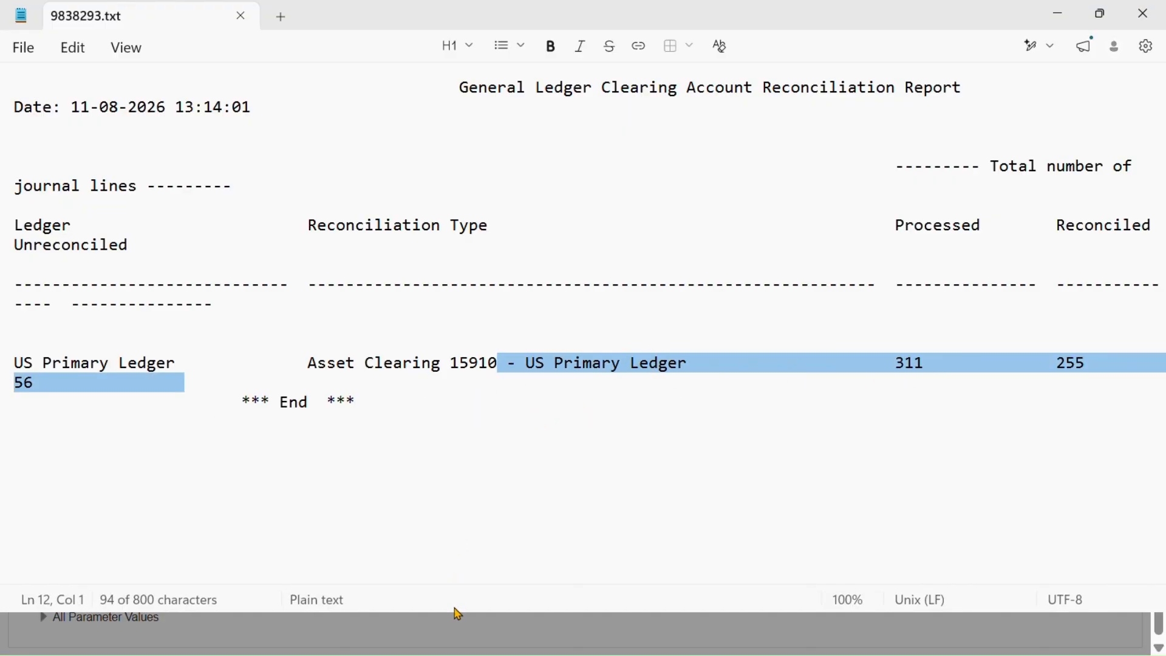
{"action": "left_click_drag", "start_coordinate": [550, 364], "coordinate": [1153, 359]}
{"action": "triple_click", "coordinate": [844, 353]}
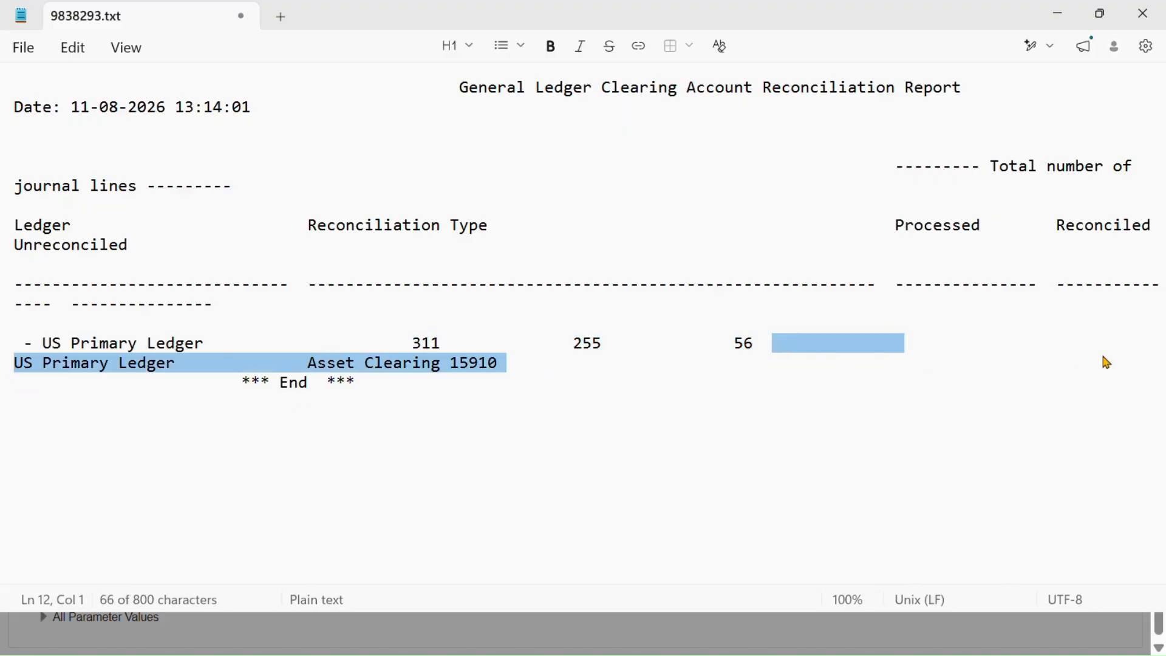
{"action": "left_click", "coordinate": [125, 347]}
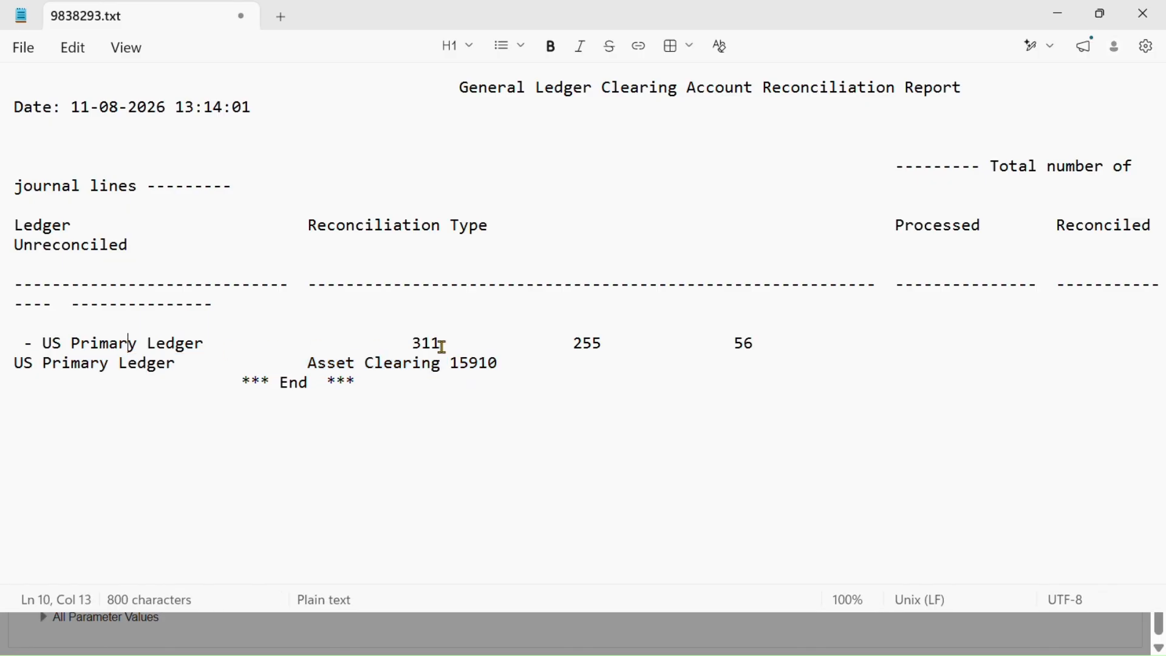
{"action": "left_click_drag", "start_coordinate": [593, 340], "coordinate": [618, 337]}
{"action": "left_click", "coordinate": [740, 340]}
{"action": "left_click", "coordinate": [741, 341]}
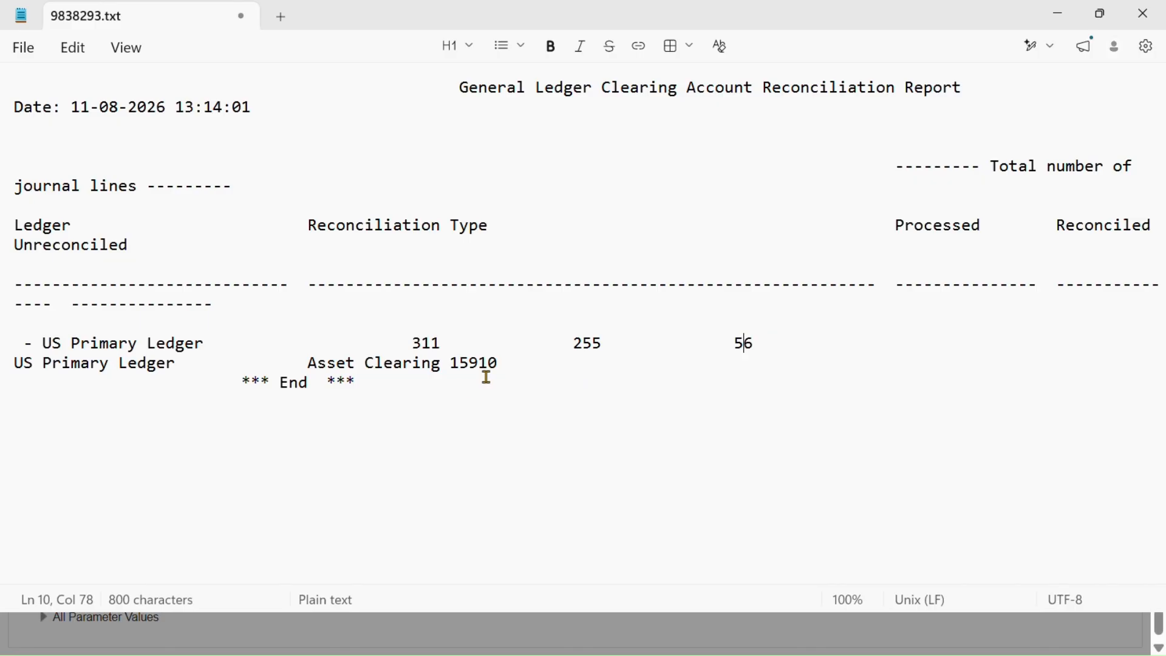
Step: Match the reconciled and unreconciled journal line counts with their column headings in the report at 70% zoom
{"action": "scroll", "coordinate": [588, 374], "scroll_direction": "down", "scroll_amount": 3}
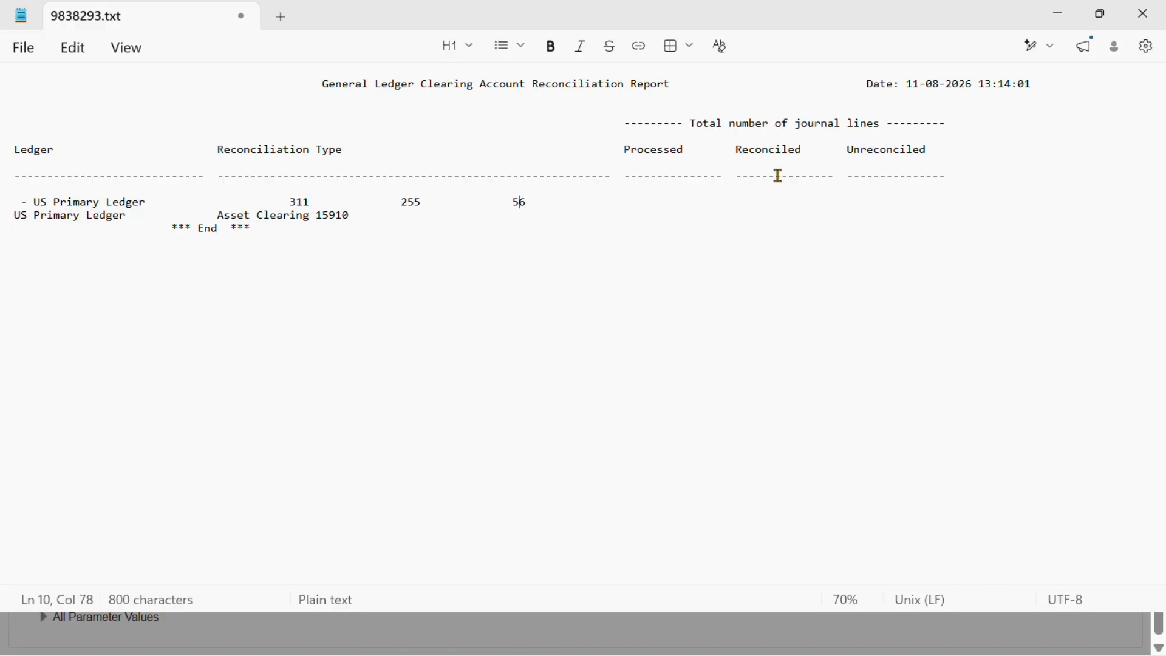
{"action": "left_click_drag", "start_coordinate": [422, 204], "coordinate": [397, 211]}
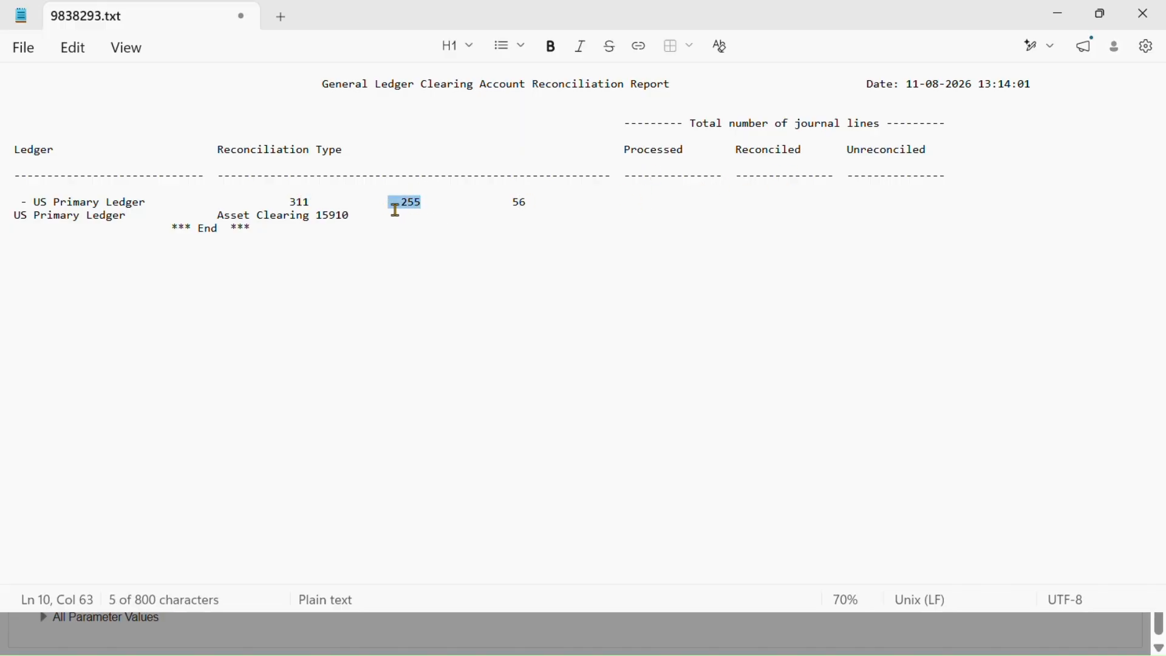
{"action": "left_click_drag", "start_coordinate": [776, 152], "coordinate": [782, 168]}
{"action": "left_click", "coordinate": [491, 226]}
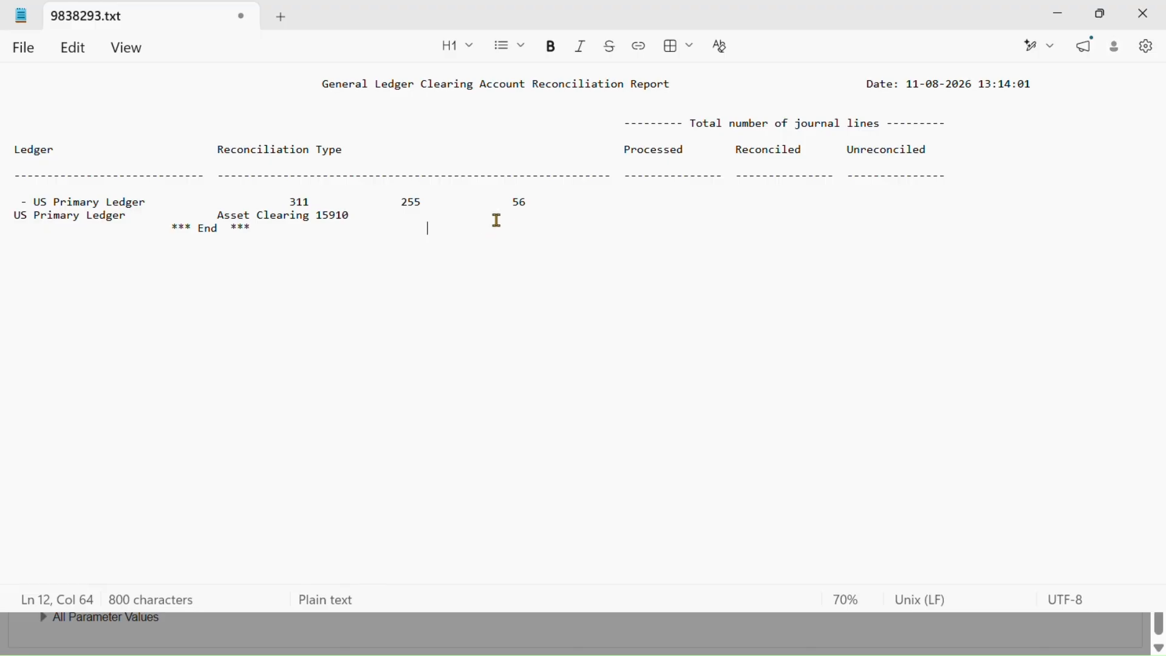
{"action": "left_click_drag", "start_coordinate": [538, 207], "coordinate": [510, 206]}
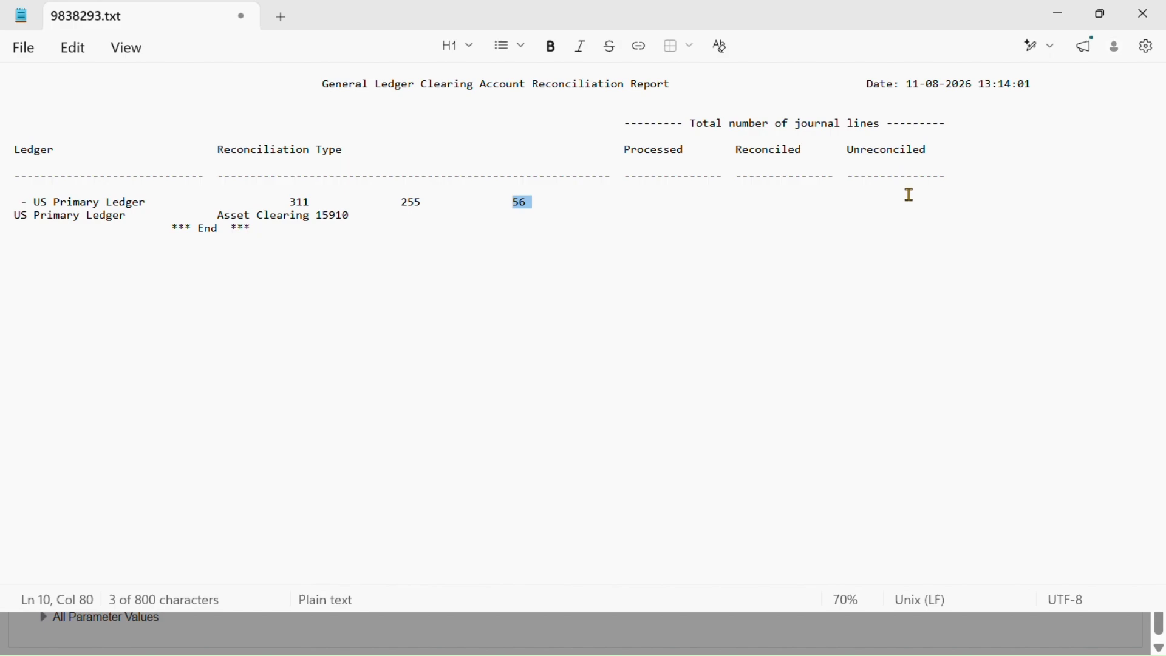
Step: Switch back to the Scheduled Processes page in the browser and close the process's attachments
{"action": "key", "text": "alt+Tab"}
{"action": "key", "text": "alt+Tab"}
{"action": "key", "text": "alt+Tab"}
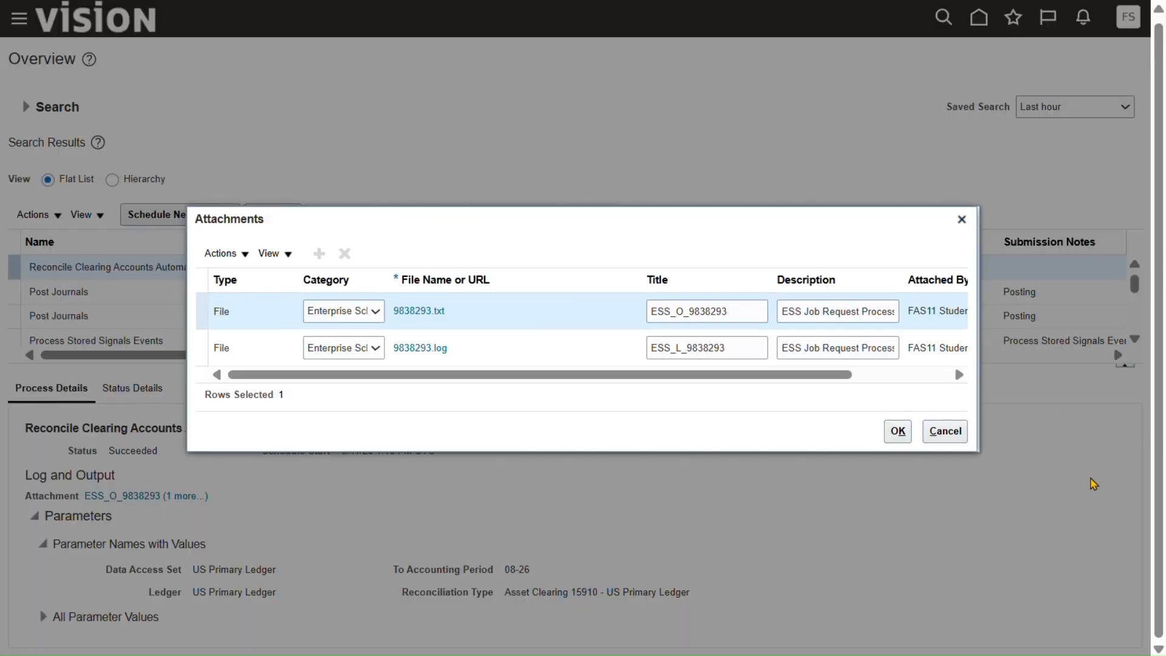
{"action": "left_click", "coordinate": [899, 433]}
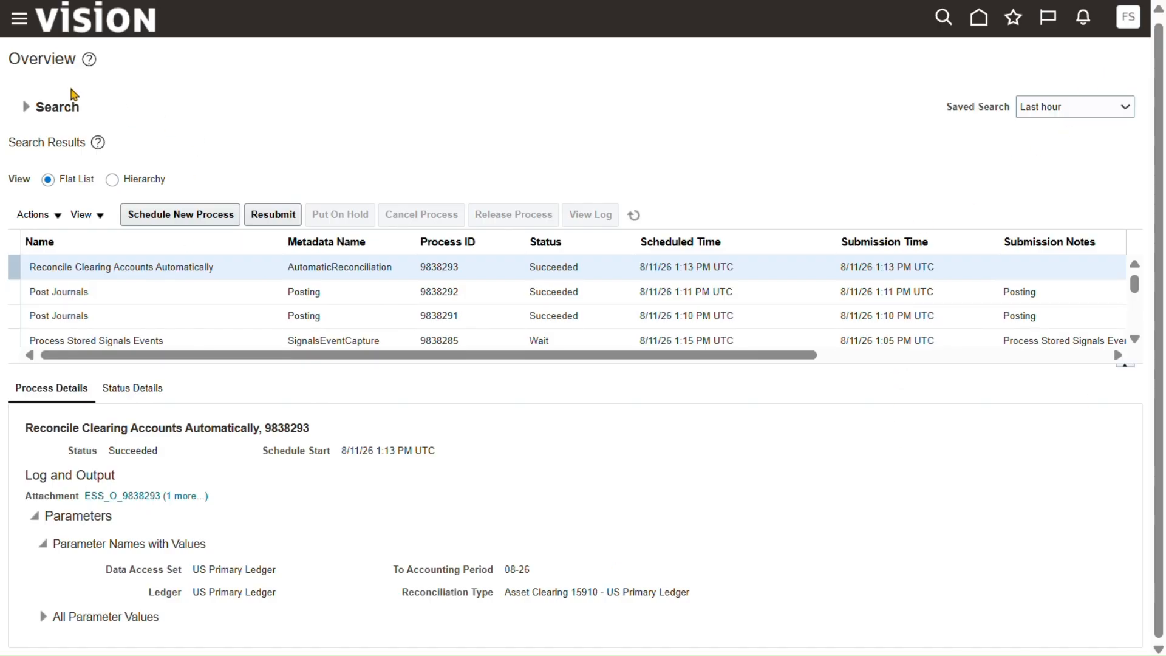
Step: Go to Journals under General Accounting and open the Manage Journals task
{"action": "left_click", "coordinate": [21, 22]}
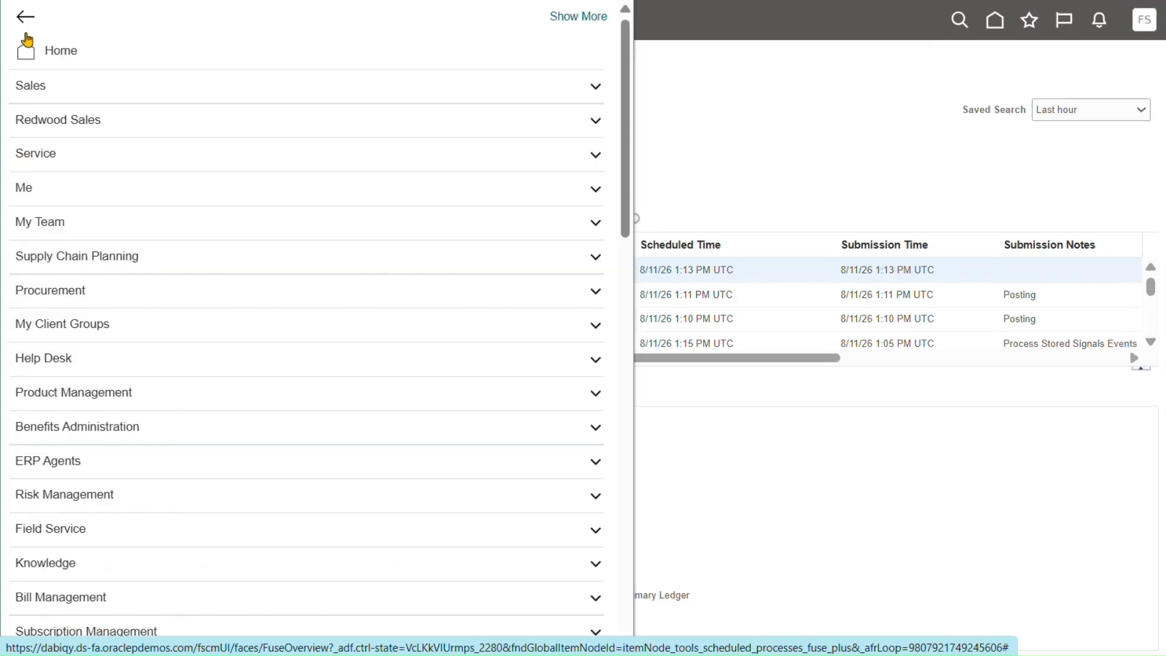
{"action": "scroll", "coordinate": [81, 376], "scroll_direction": "down", "scroll_amount": 8}
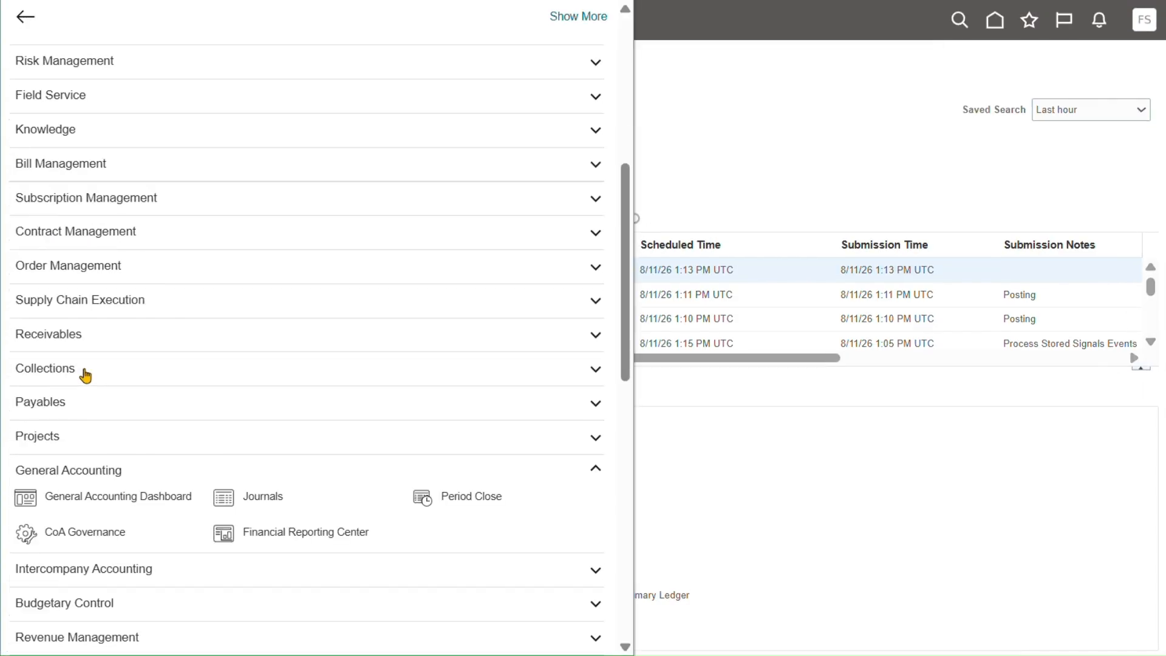
{"action": "left_click", "coordinate": [267, 497]}
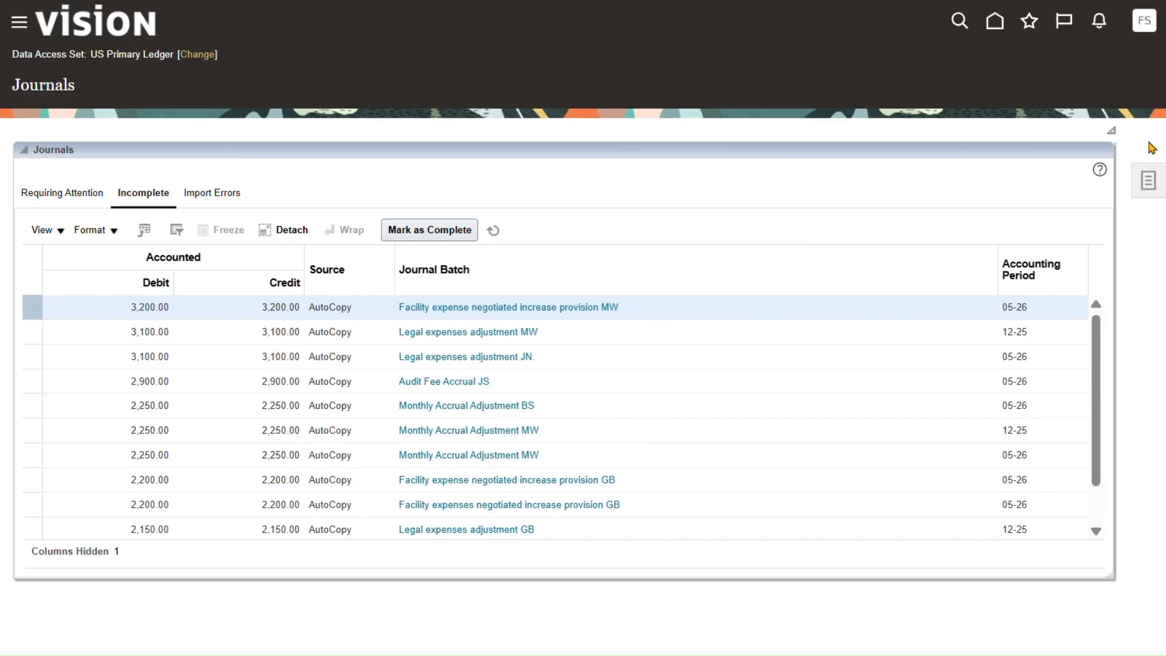
{"action": "left_click", "coordinate": [1147, 184]}
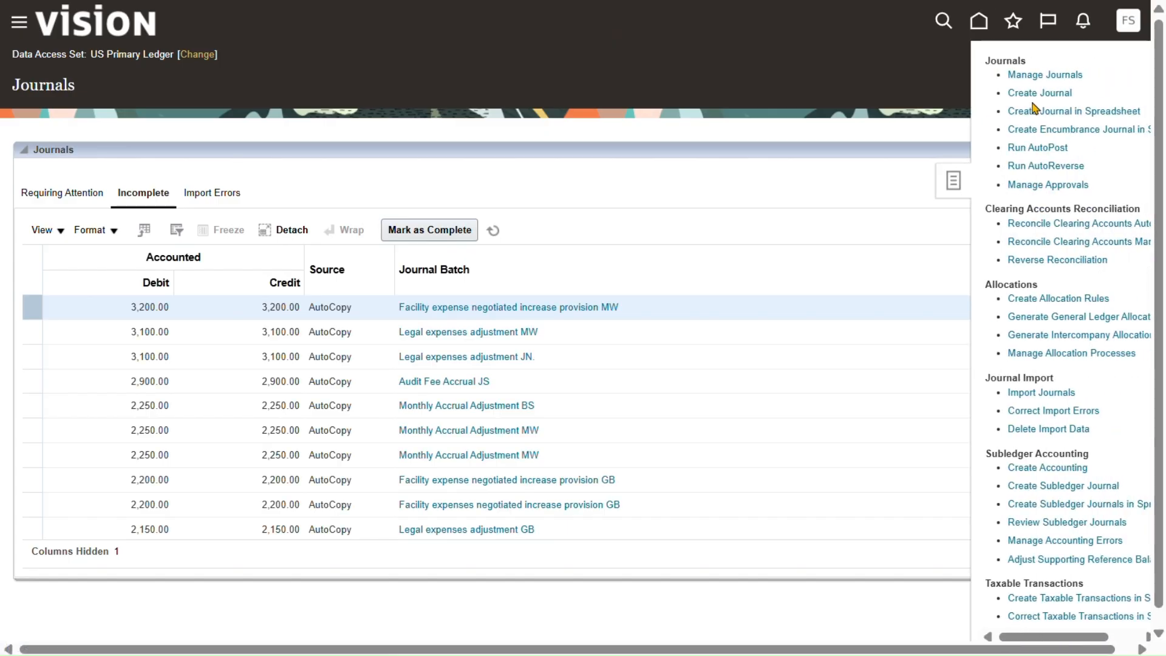
{"action": "left_click", "coordinate": [1035, 75]}
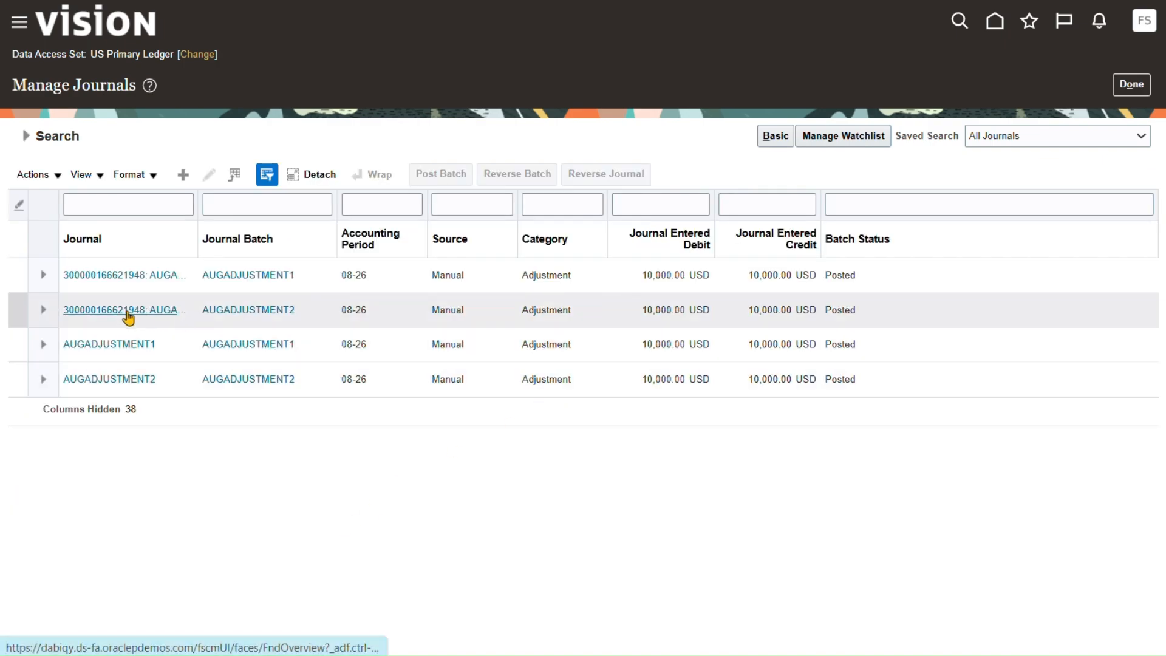
Step: Open the US RC SLA EUR journal of batch AUGADJUSTMENT1 and add the Reconciliation Status column to its journal lines
{"action": "left_click", "coordinate": [121, 284]}
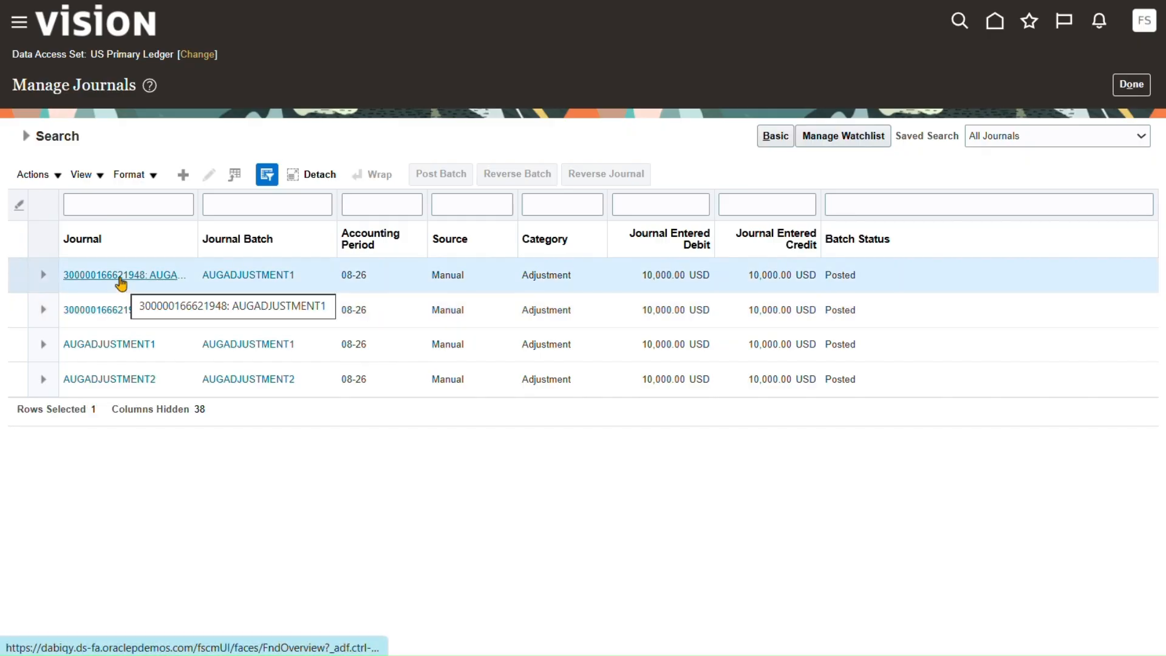
{"action": "left_click", "coordinate": [123, 274]}
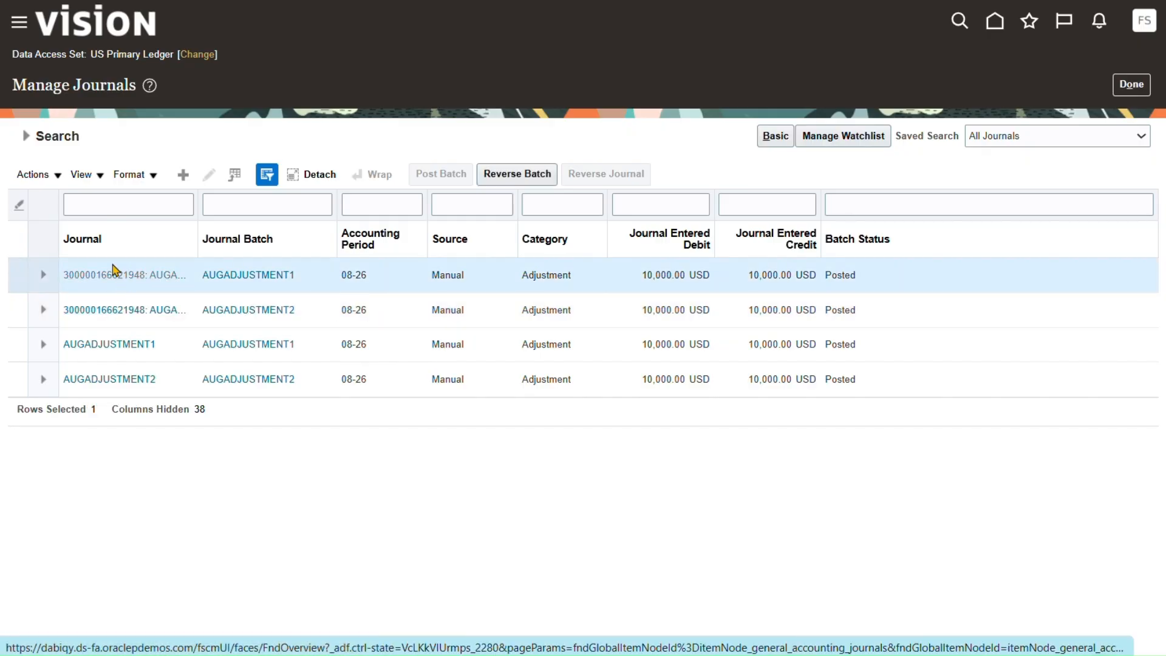
{"action": "scroll", "coordinate": [405, 397], "scroll_direction": "down", "scroll_amount": 2}
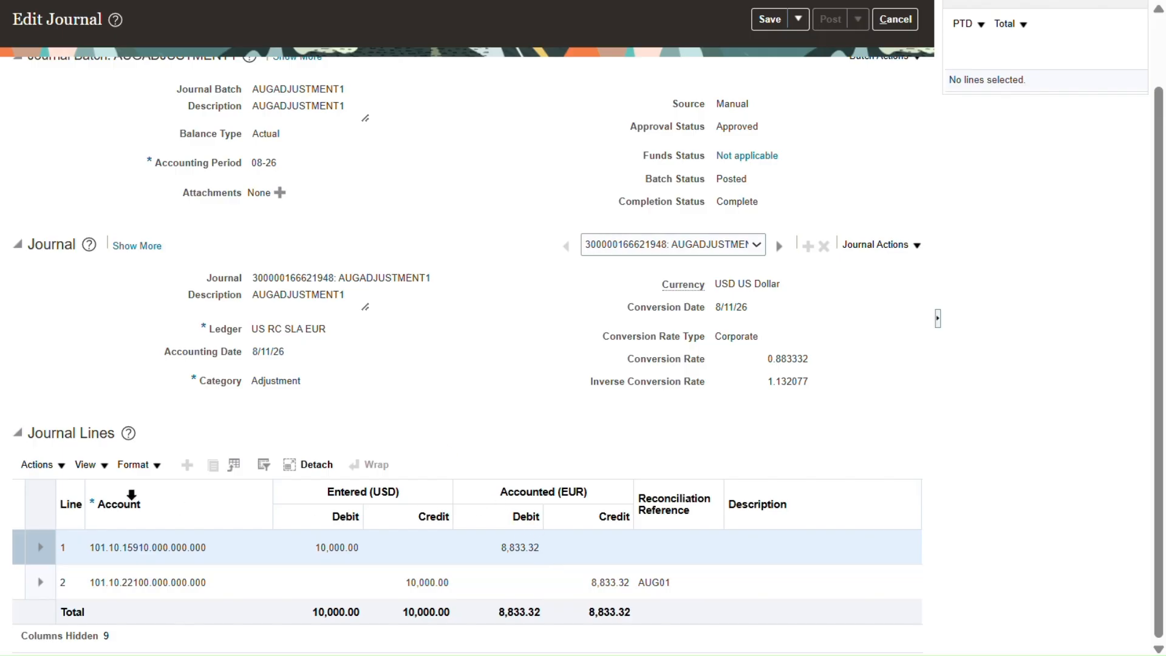
{"action": "left_click", "coordinate": [88, 464]}
{"action": "mouse_move", "coordinate": [148, 518]}
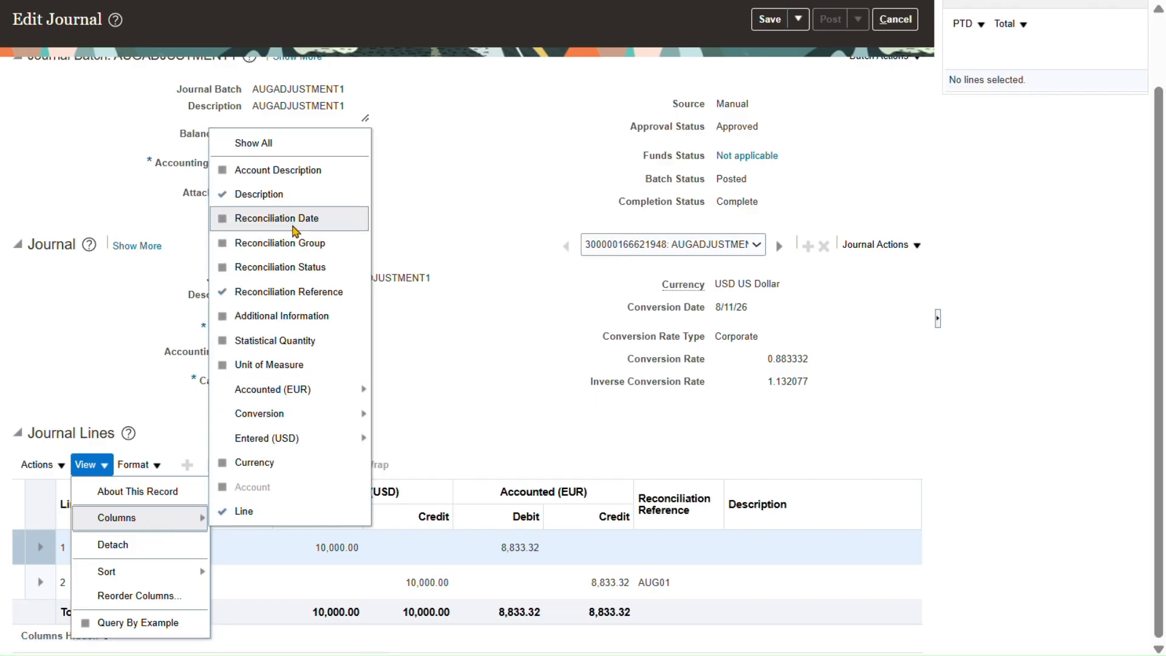
{"action": "left_click", "coordinate": [307, 267]}
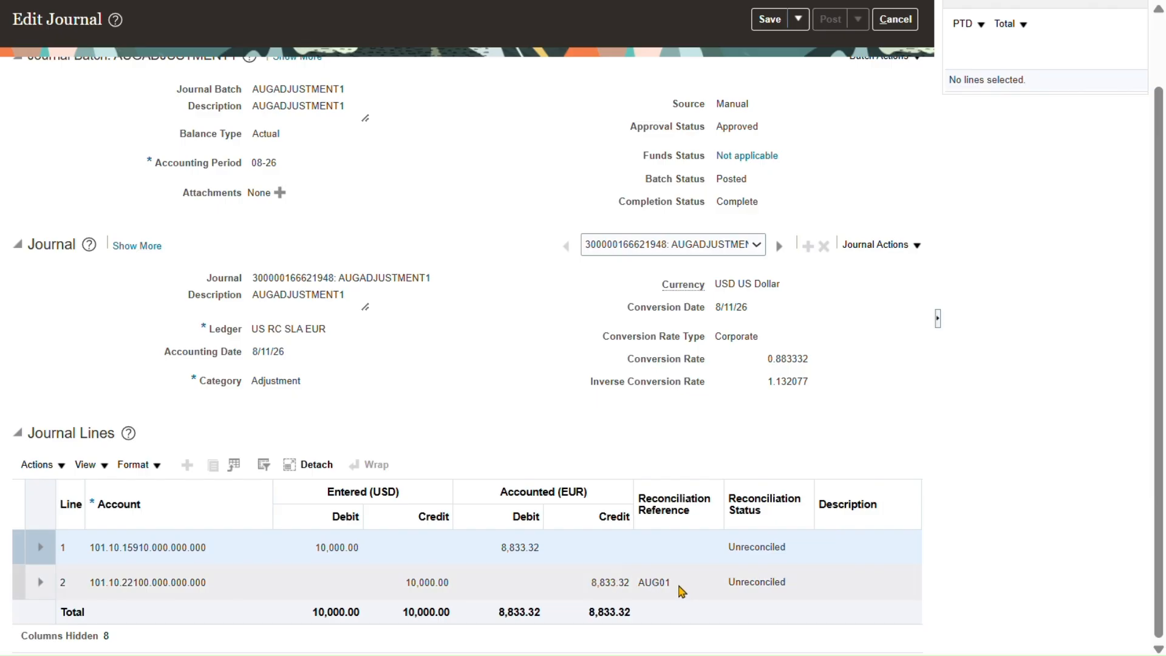
Step: Examine the reconciliation status, reference and account of both AUGADJUSTMENT1 journal lines, and leave the journal without saving
{"action": "left_click_drag", "start_coordinate": [729, 547], "coordinate": [793, 558]}
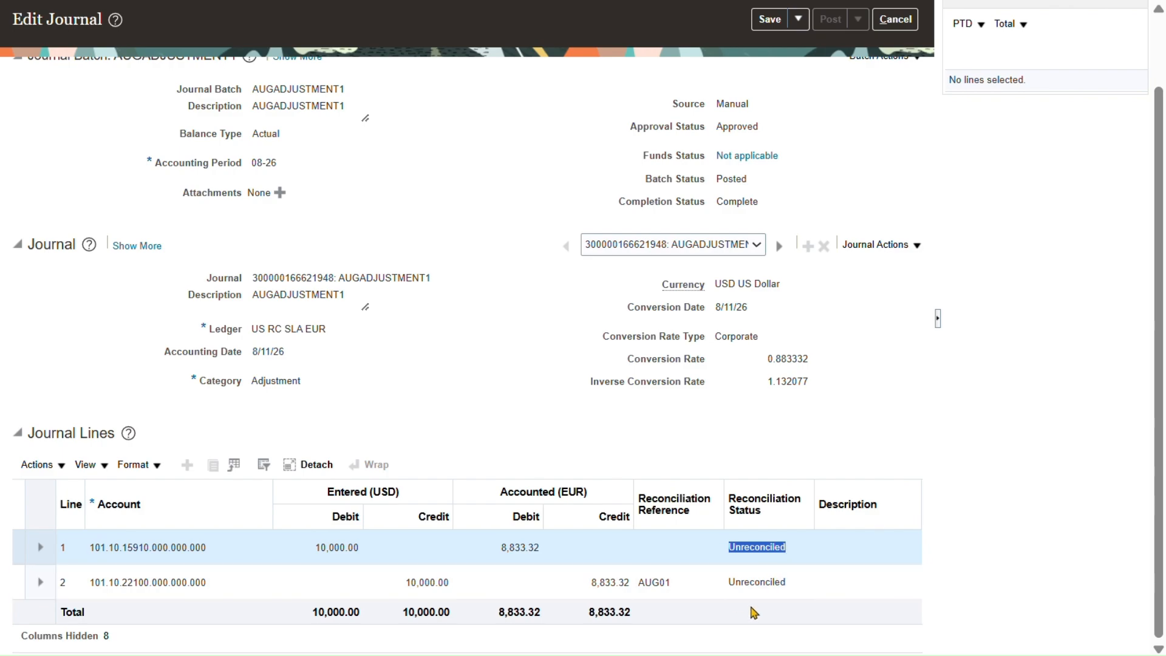
{"action": "left_click", "coordinate": [659, 585]}
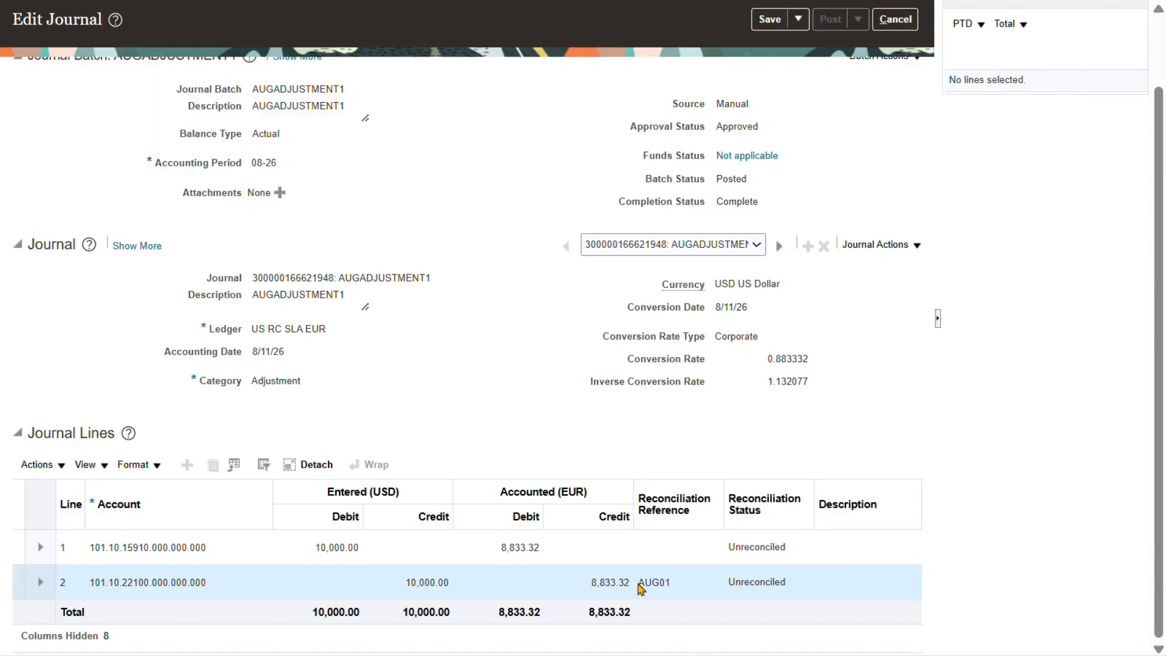
{"action": "left_click_drag", "start_coordinate": [642, 582], "coordinate": [670, 584]}
{"action": "right_click", "coordinate": [657, 580]}
{"action": "left_click", "coordinate": [747, 352]}
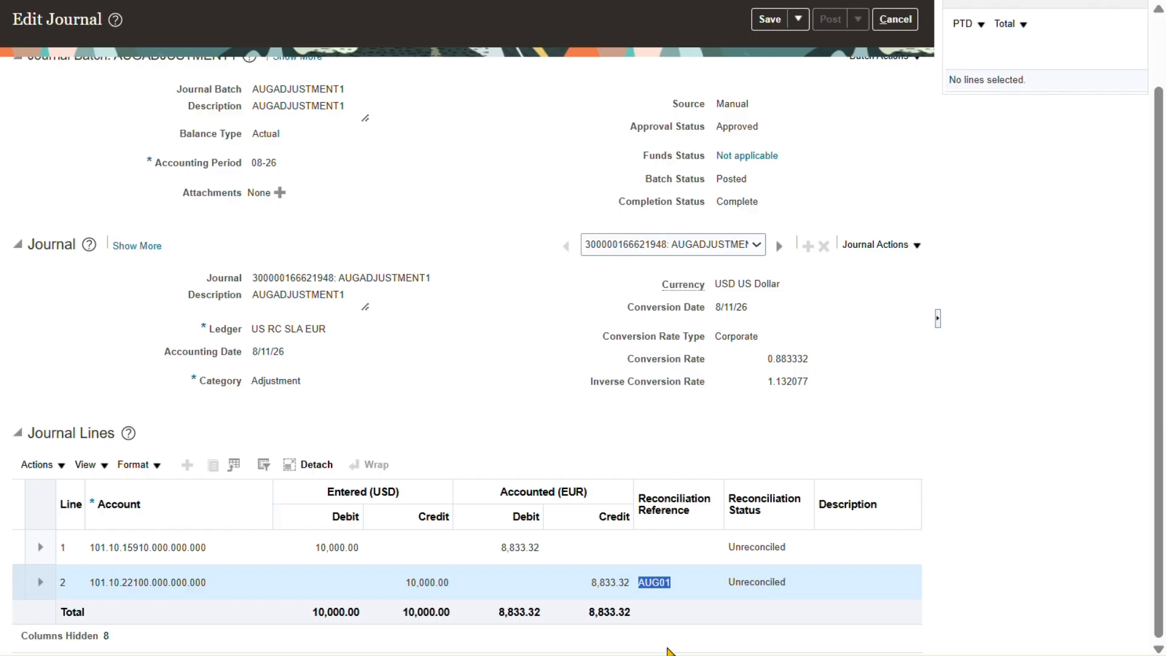
{"action": "right_click", "coordinate": [655, 582]}
{"action": "left_click", "coordinate": [724, 355]}
{"action": "left_click", "coordinate": [166, 560]}
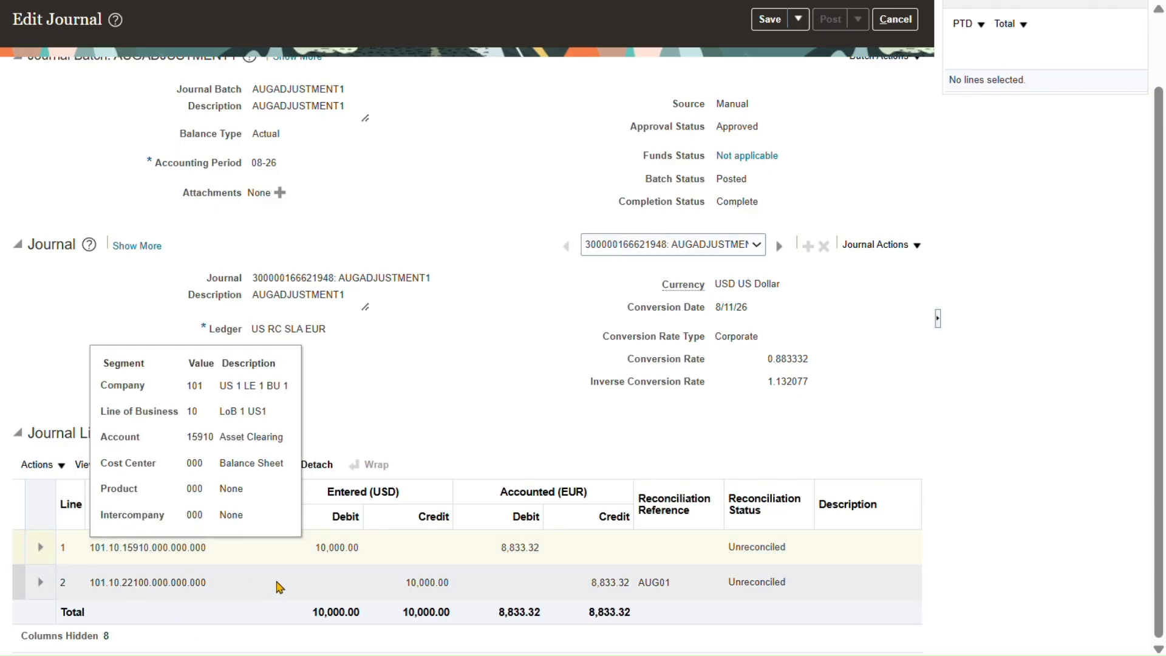
{"action": "left_click", "coordinate": [180, 585]}
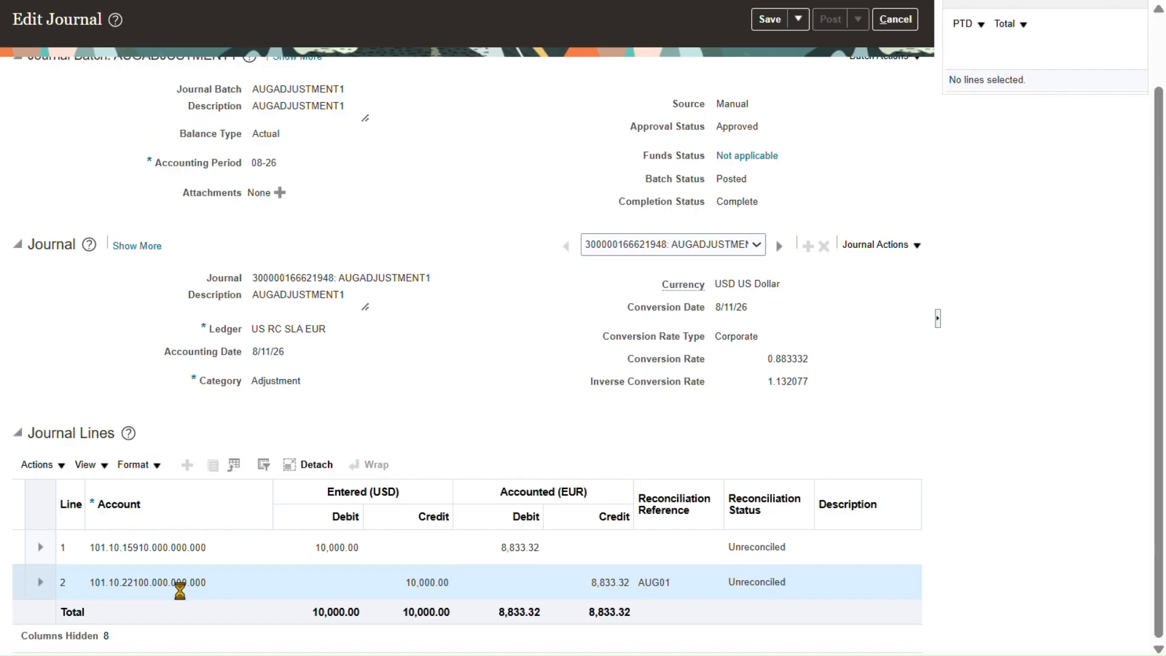
{"action": "left_click", "coordinate": [895, 22]}
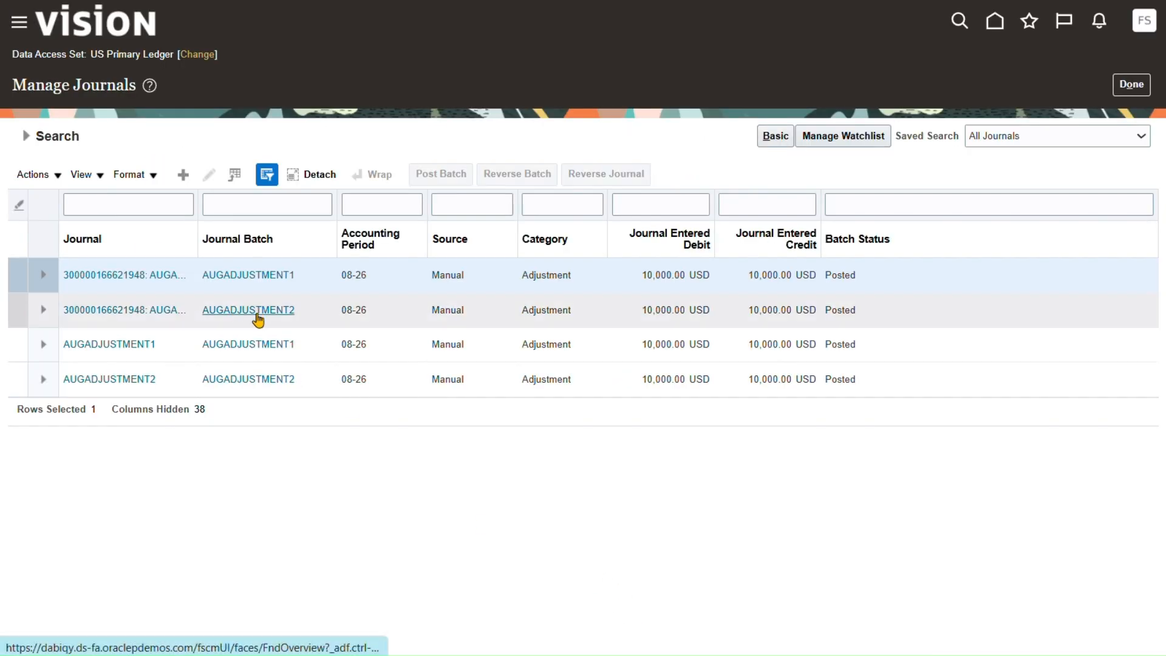
Step: Reopen batch AUGADJUSTMENT1, check the account segments and reconciliation reference of line 2, and close the journal
{"action": "left_click", "coordinate": [236, 275]}
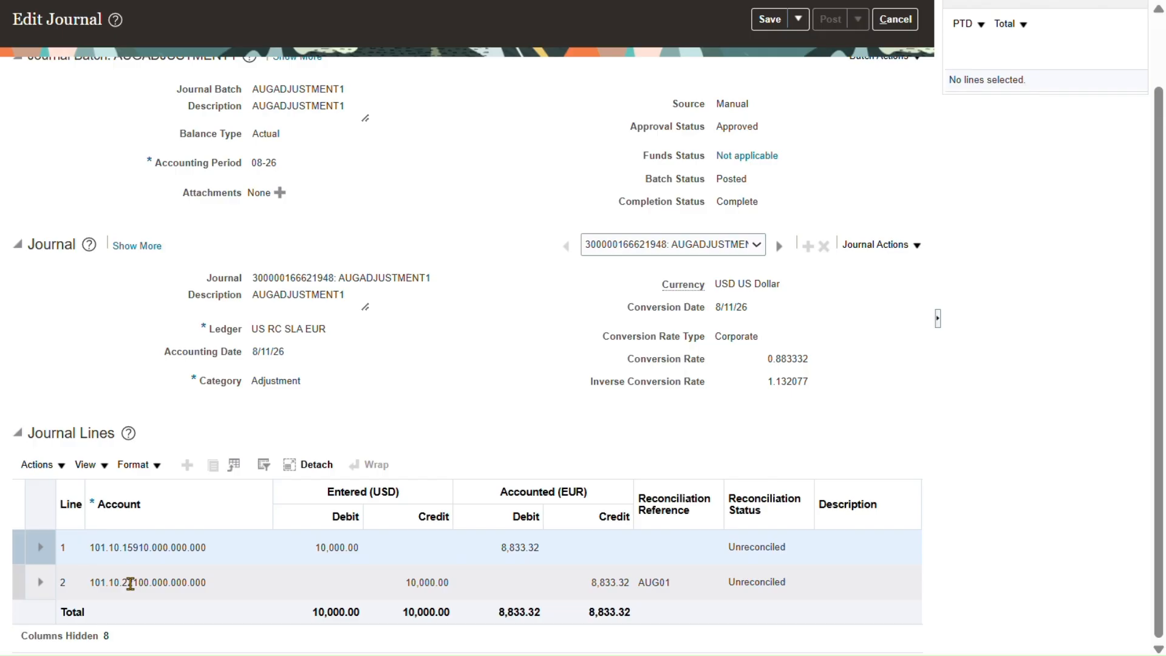
{"action": "mouse_move", "coordinate": [179, 580]}
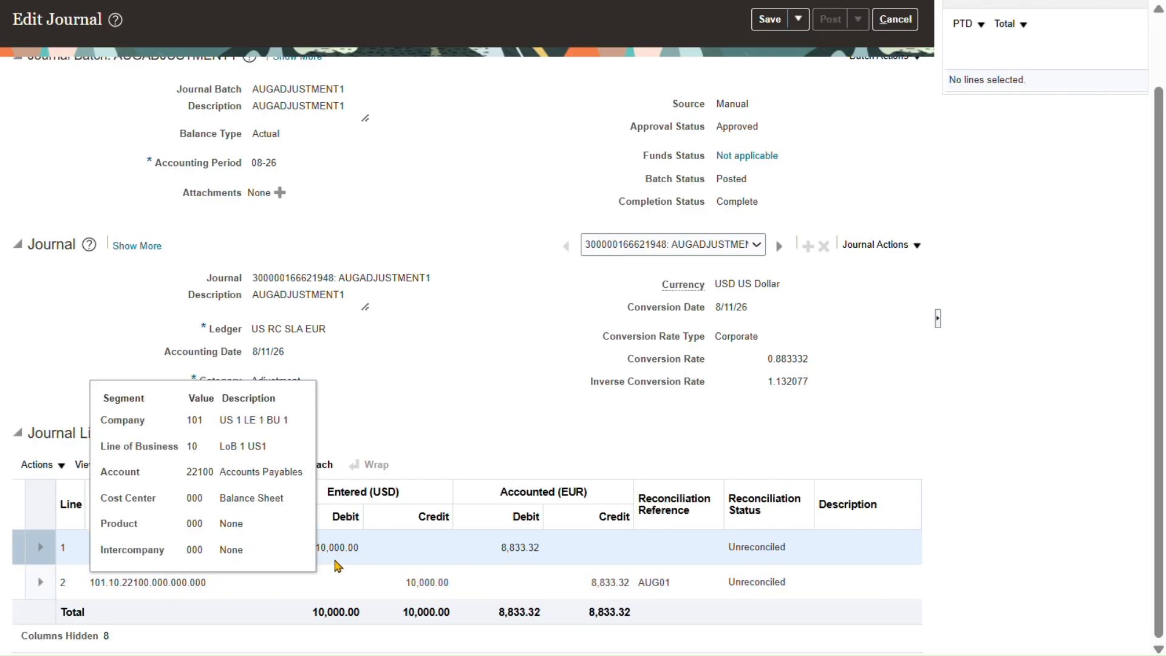
{"action": "left_click", "coordinate": [651, 581]}
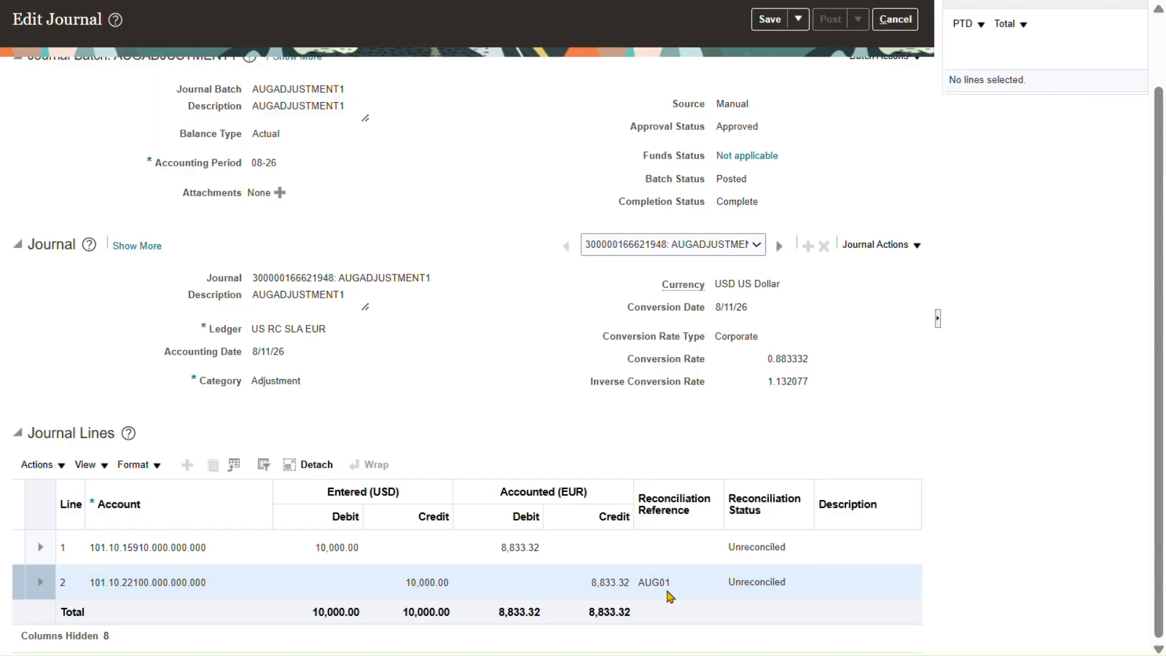
{"action": "double_click", "coordinate": [656, 581]}
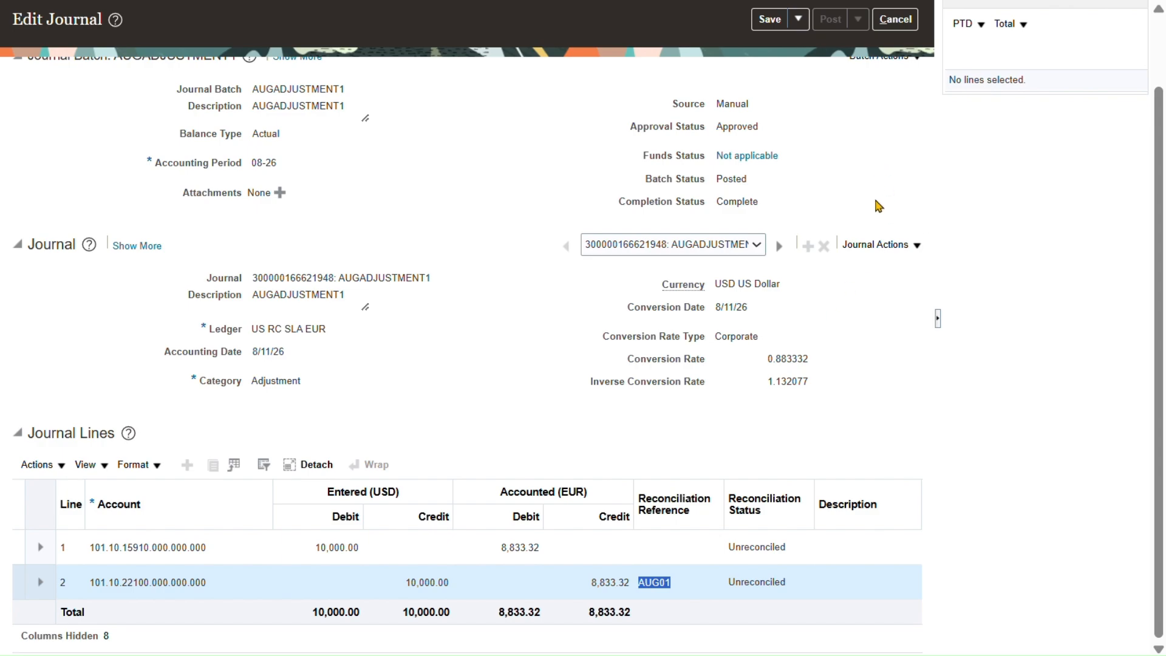
{"action": "left_click", "coordinate": [896, 26]}
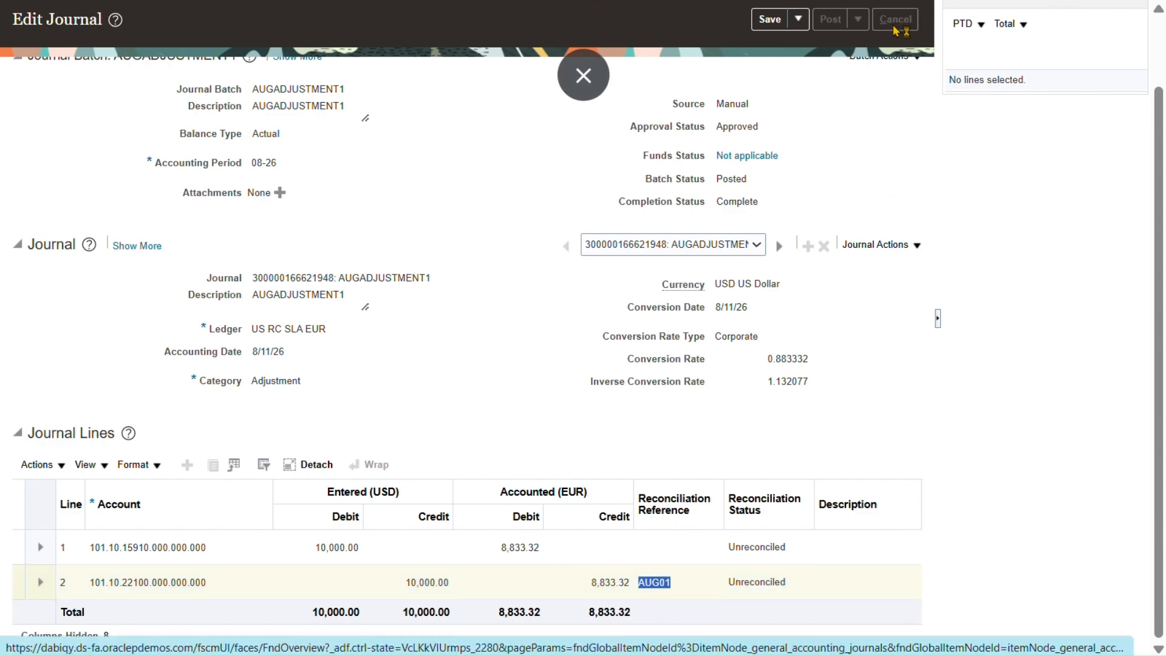
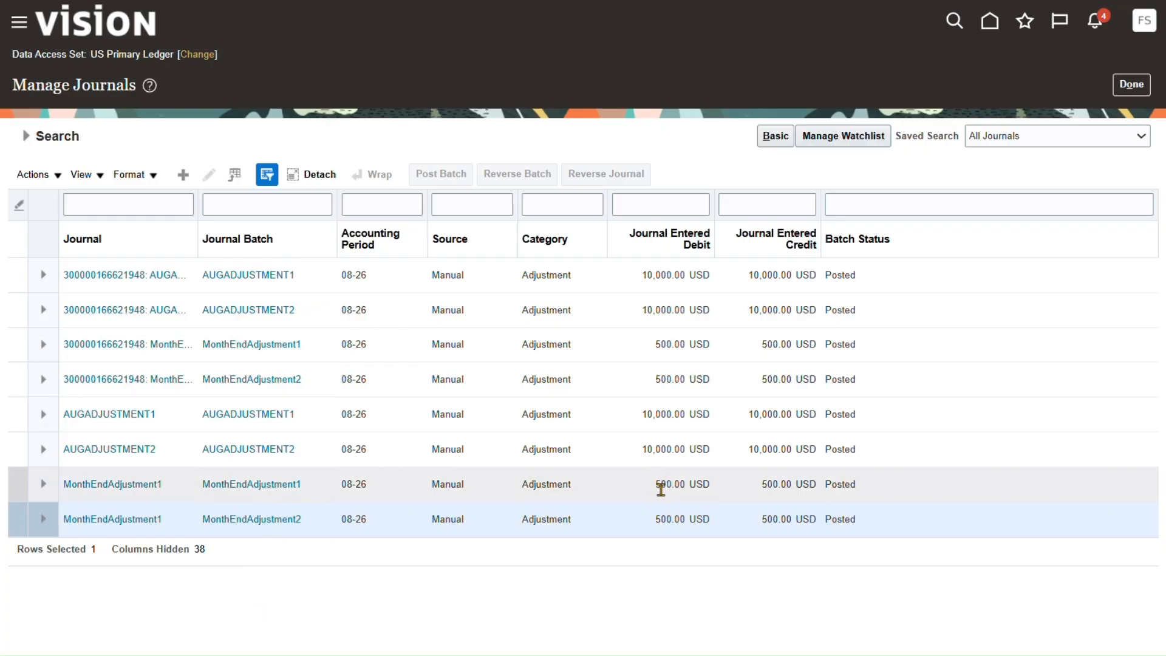
Step: Open the US Primary Ledger journal of batch MonthEndAdjustment1, check the clearing line's reconciliation reference, and close the journal
{"action": "left_click", "coordinate": [121, 484]}
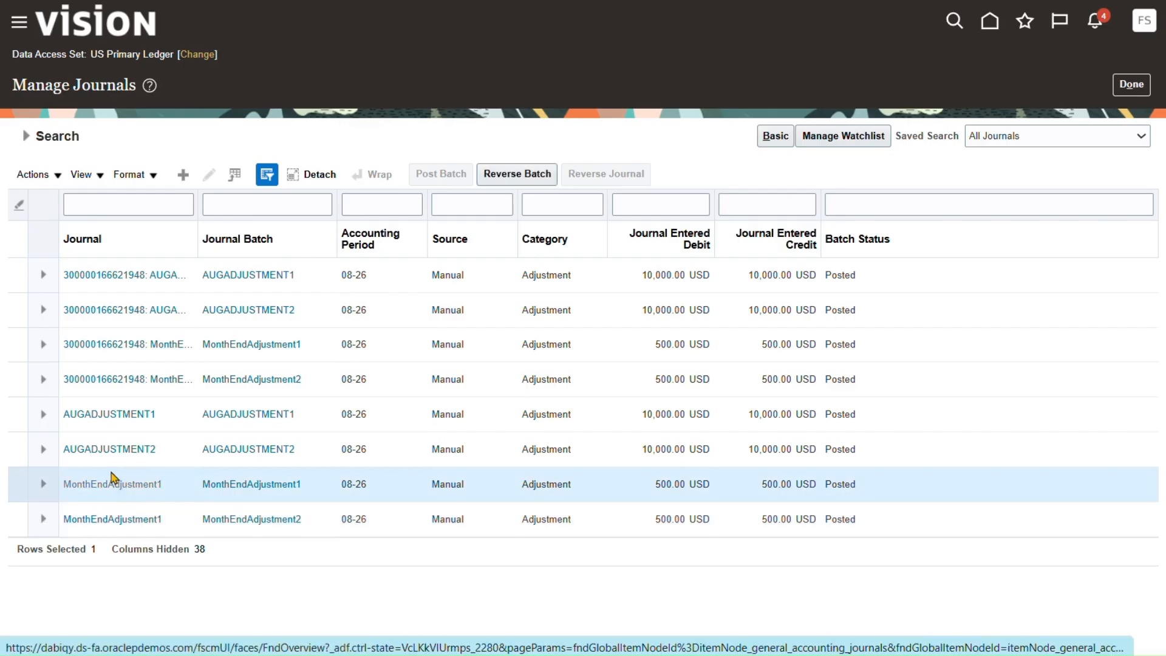
{"action": "scroll", "coordinate": [391, 316], "scroll_direction": "down", "scroll_amount": 1}
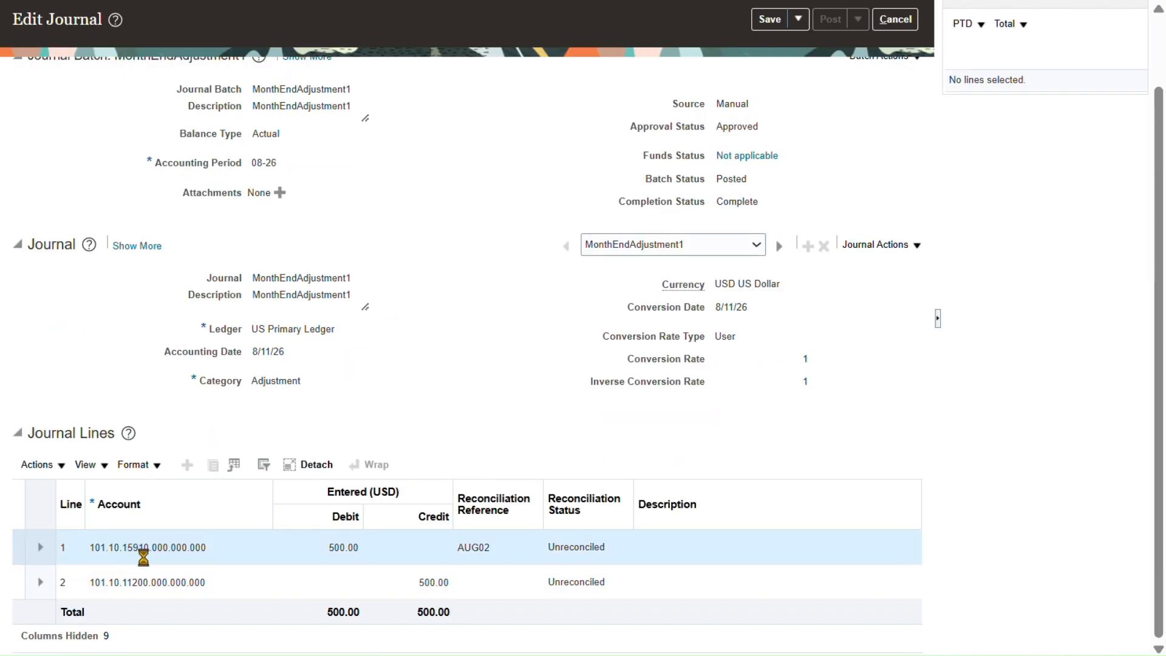
{"action": "left_click", "coordinate": [479, 552]}
{"action": "left_click", "coordinate": [896, 19]}
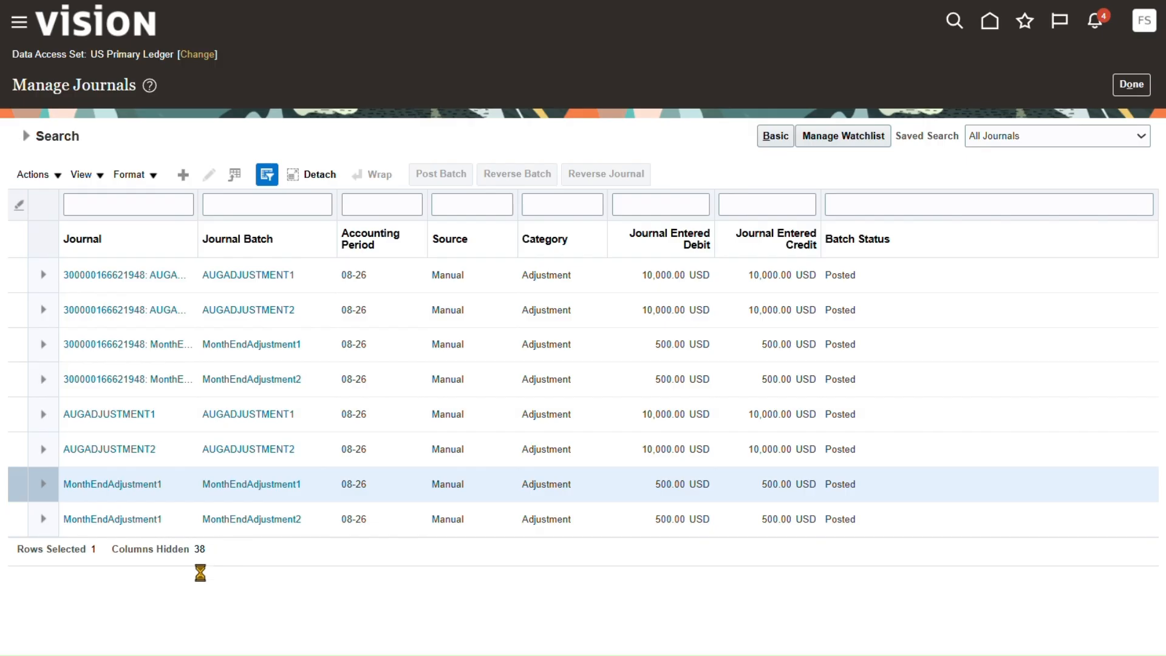
Step: Open batch MonthEndAdjustment2 and check the account segments and reconciliation reference of its clearing account line
{"action": "left_click", "coordinate": [133, 520]}
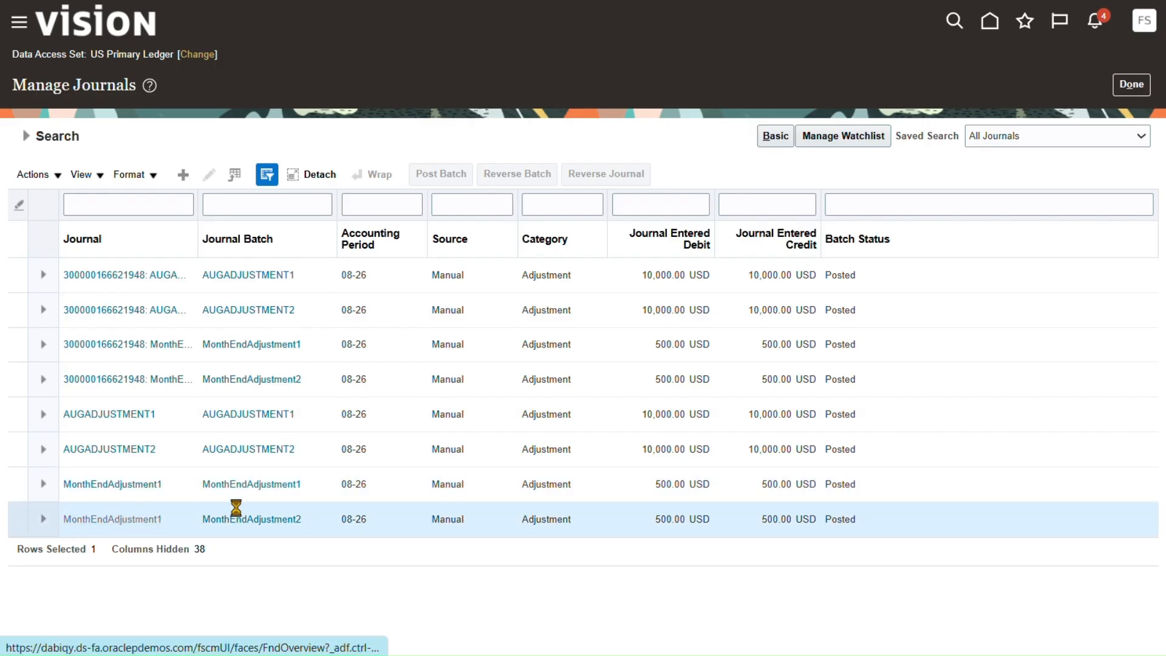
{"action": "left_click", "coordinate": [270, 520]}
{"action": "scroll", "coordinate": [263, 521], "scroll_direction": "down", "scroll_amount": 1}
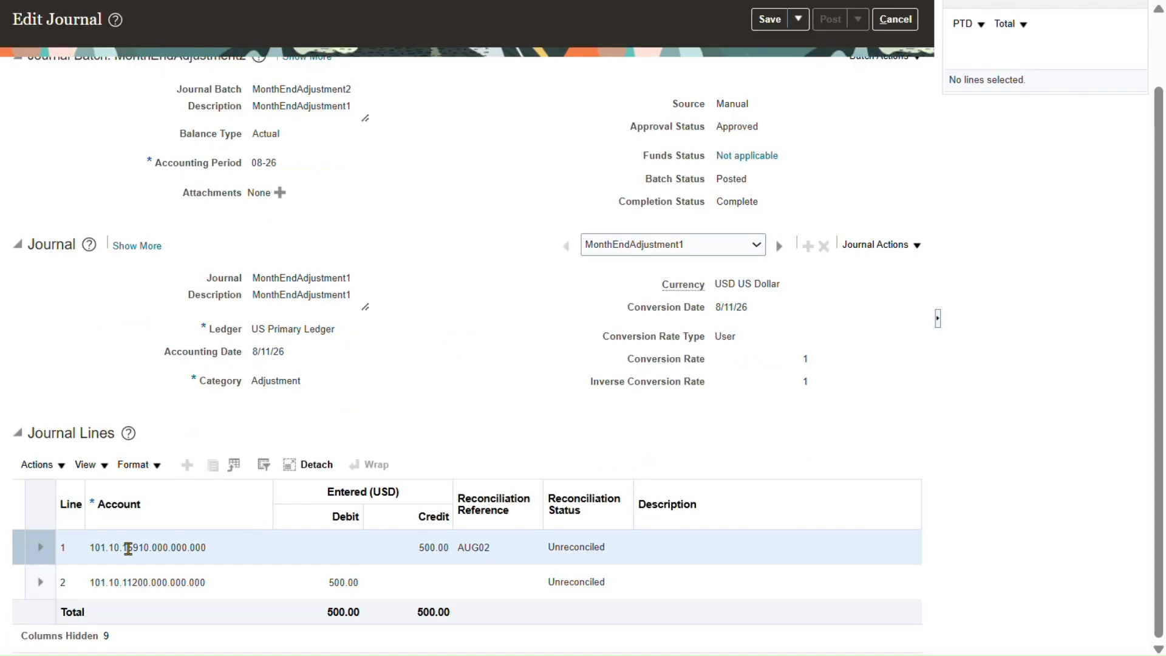
{"action": "mouse_move", "coordinate": [133, 550]}
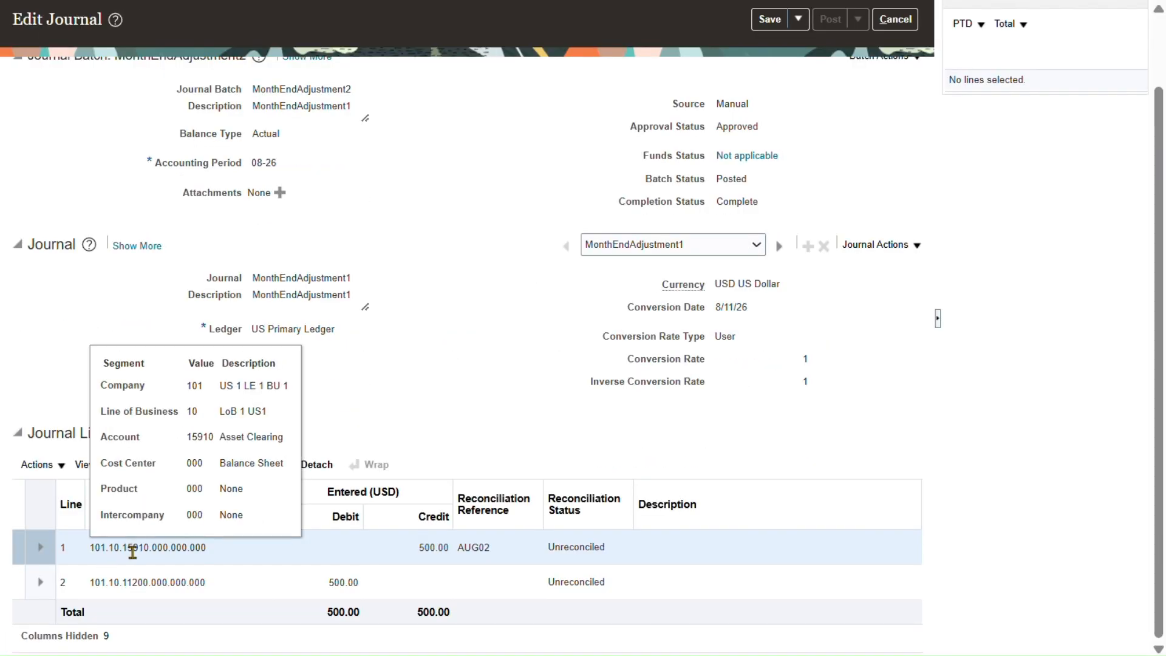
{"action": "left_click", "coordinate": [484, 550]}
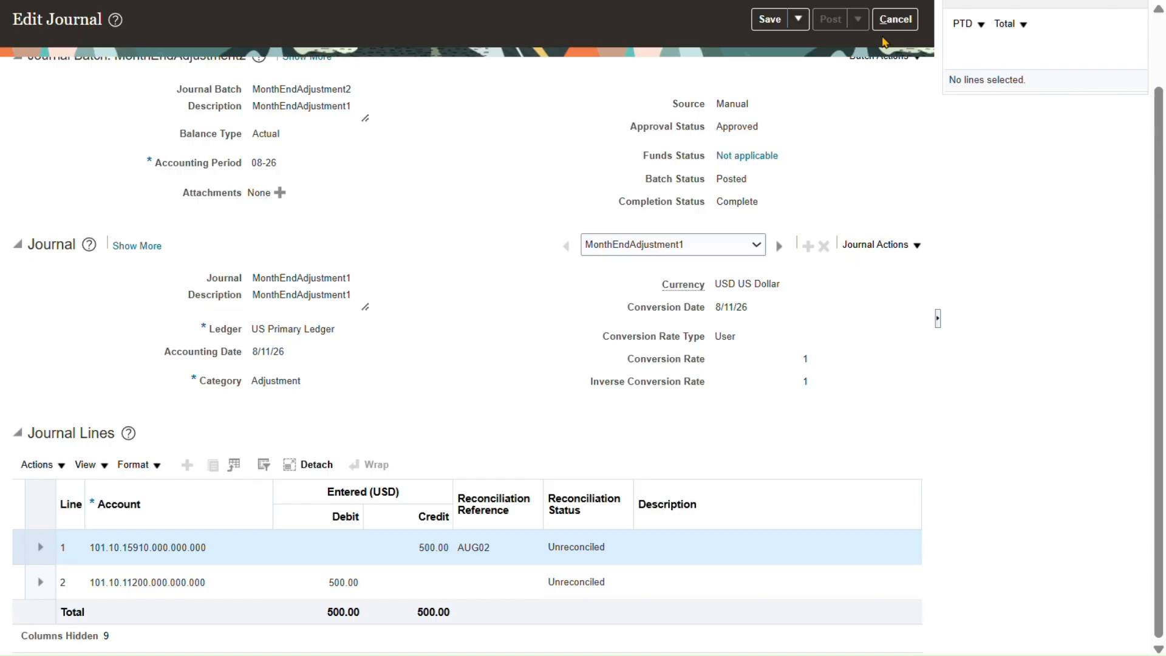
Step: Close the MonthEndAdjustment2 journal and the journal search, and open the Reconcile Clearing Accounts Automatically process
{"action": "left_click", "coordinate": [896, 23]}
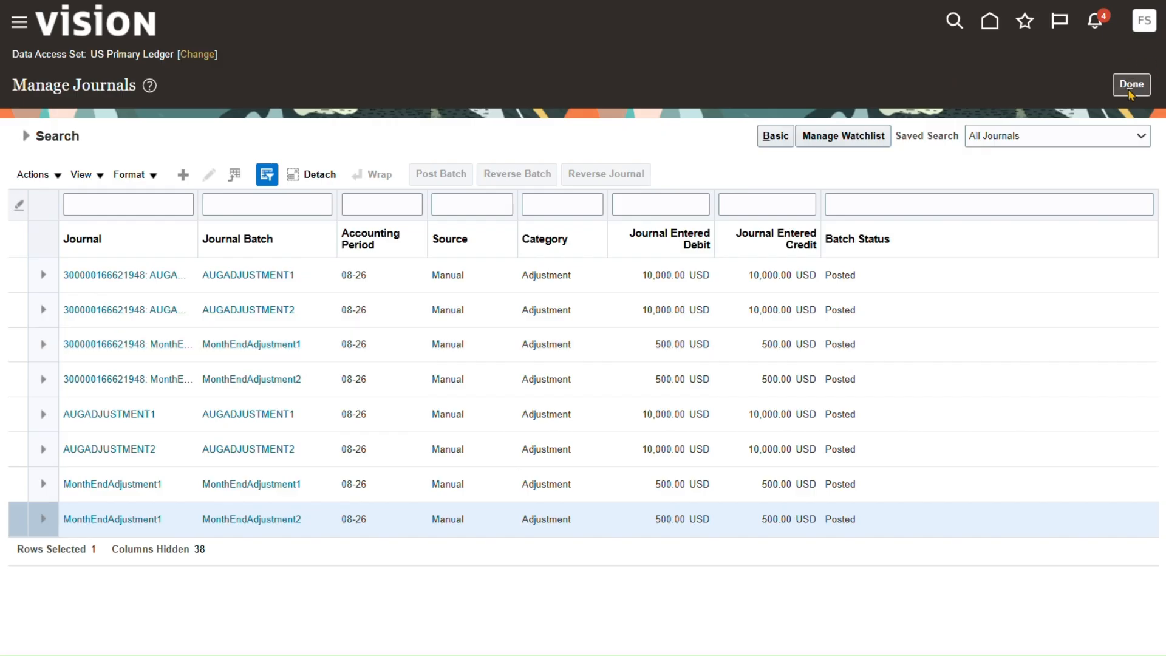
{"action": "left_click", "coordinate": [1133, 88]}
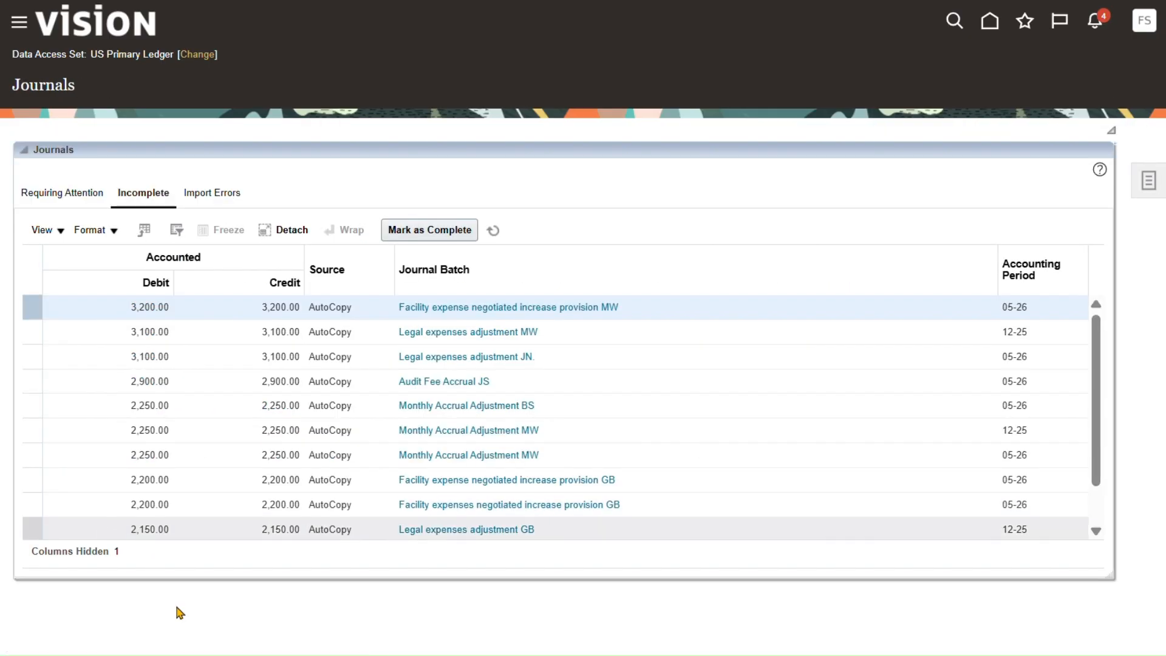
{"action": "left_click", "coordinate": [1151, 181]}
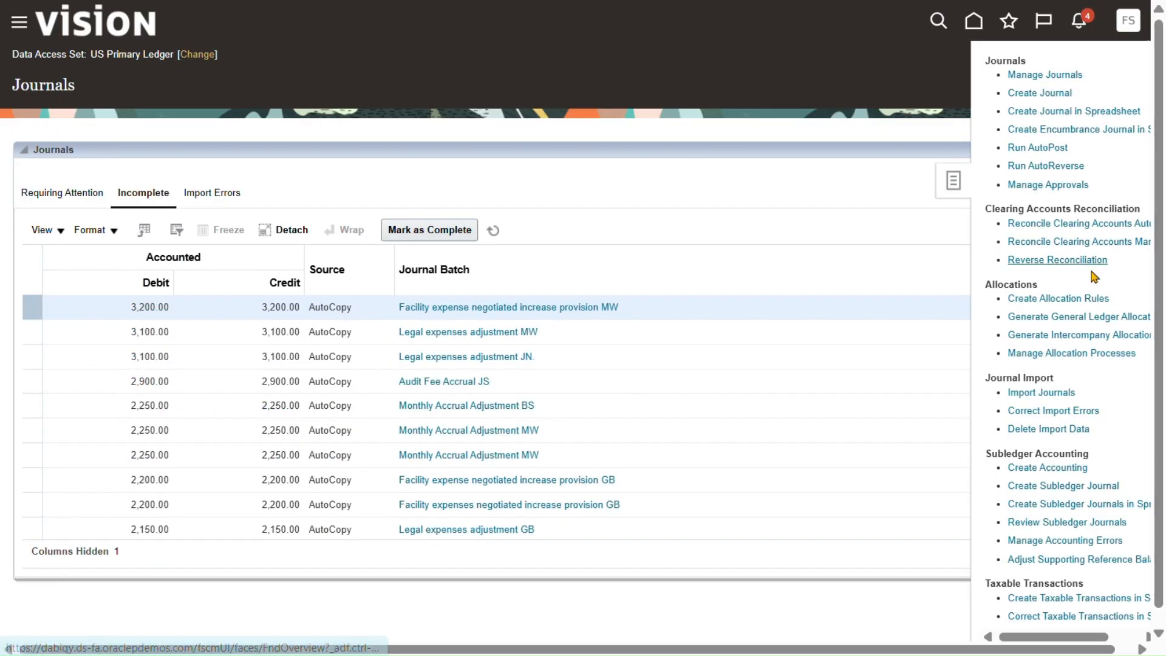
{"action": "left_click", "coordinate": [1077, 223]}
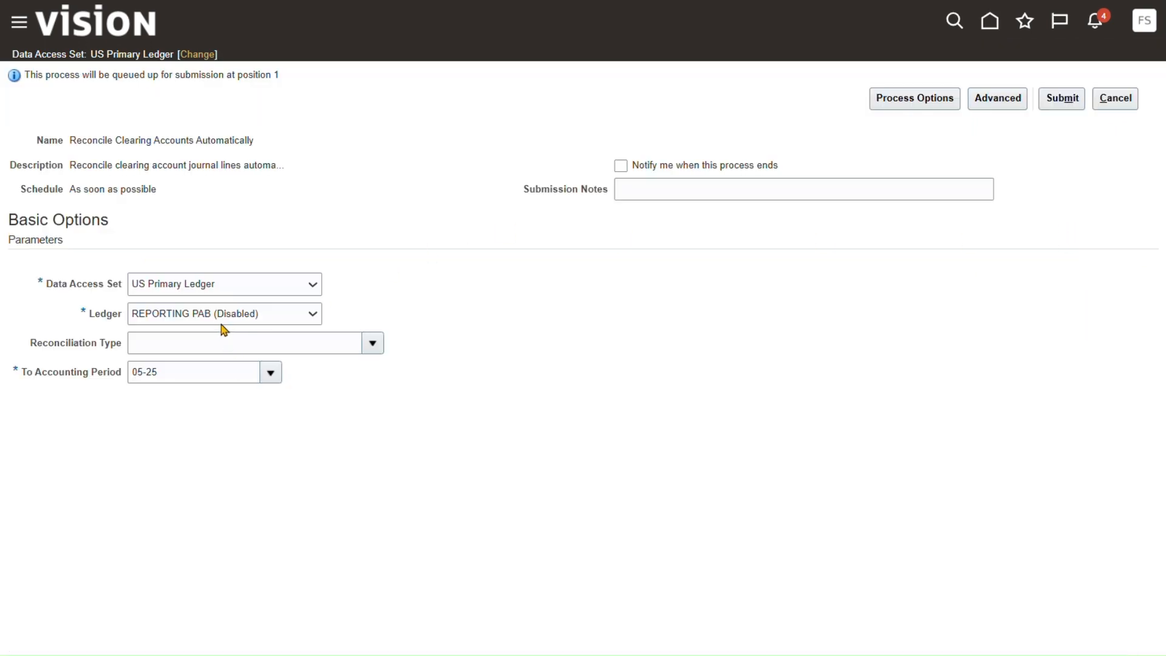
Step: Submit automatic clearing reconciliation for ledger US Primary Ledger, reconciliation type Asset Clearing 15910 - US Primary Ledger, up to accounting period 08-26
{"action": "left_click", "coordinate": [237, 315]}
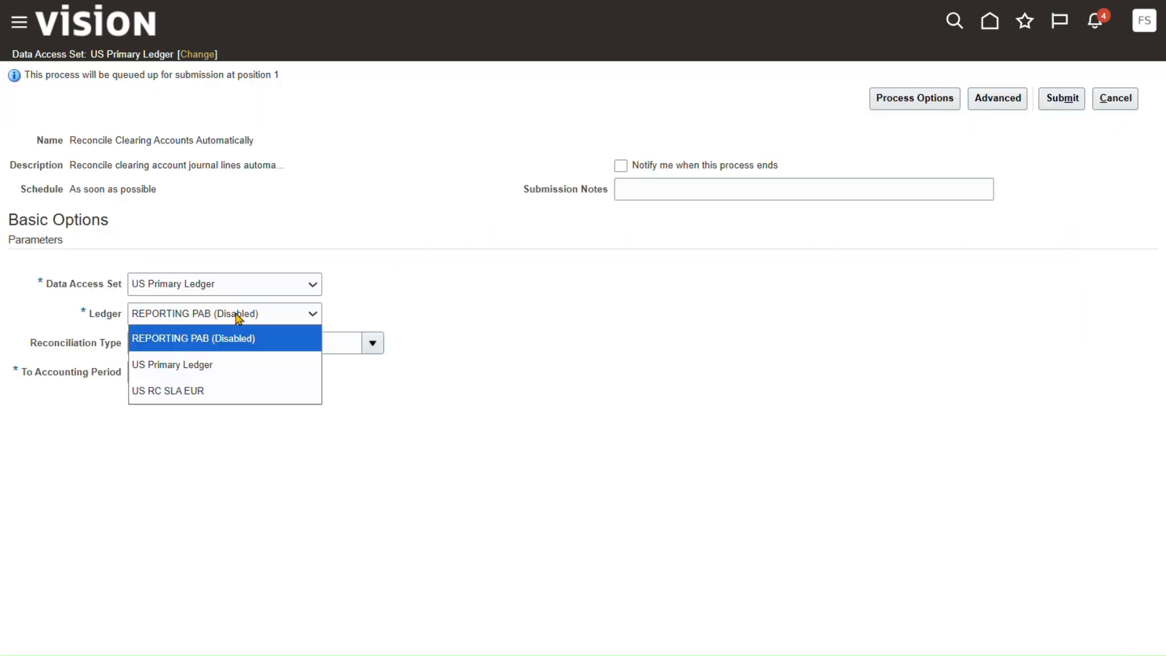
{"action": "left_click", "coordinate": [198, 366]}
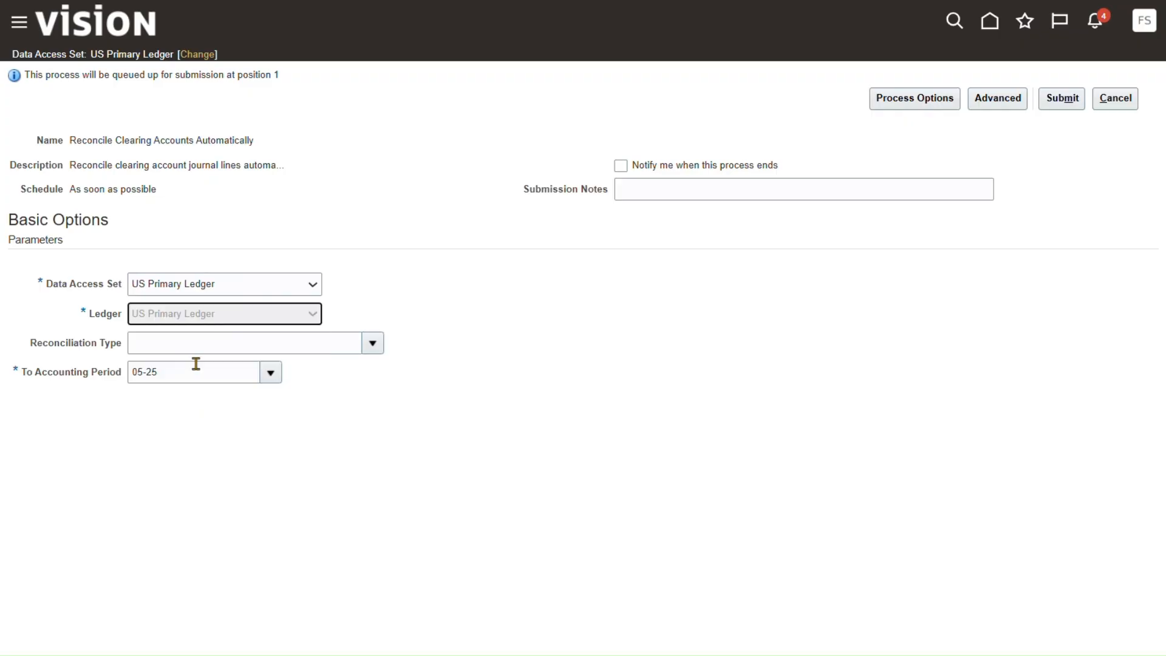
{"action": "left_click", "coordinate": [373, 343]}
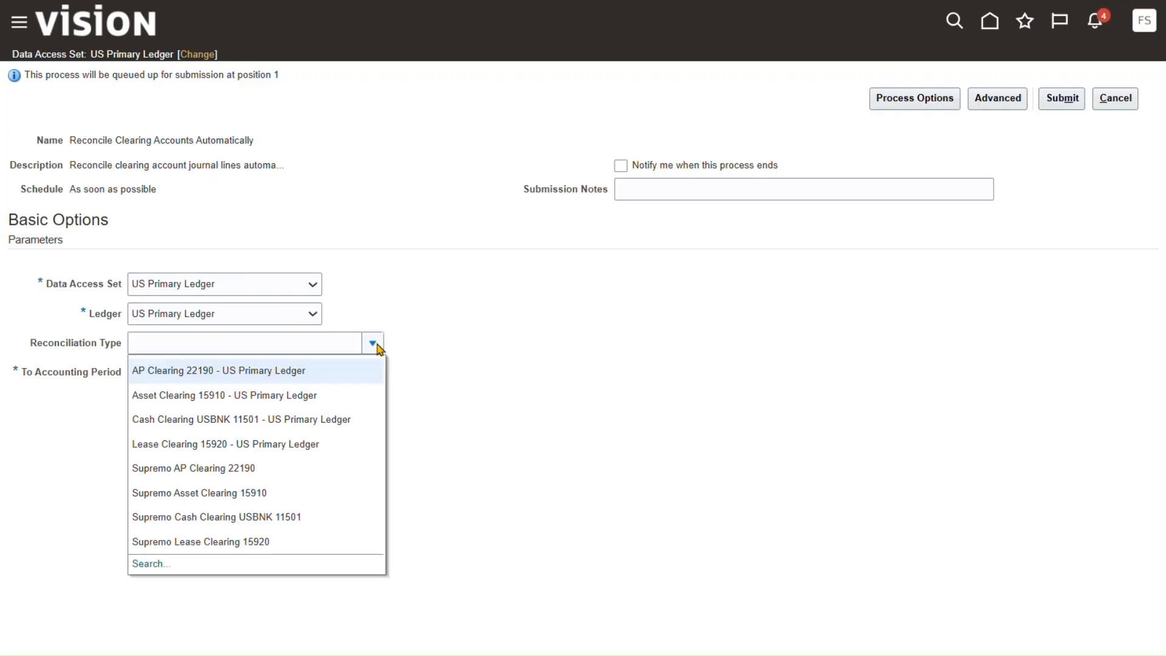
{"action": "left_click", "coordinate": [245, 395]}
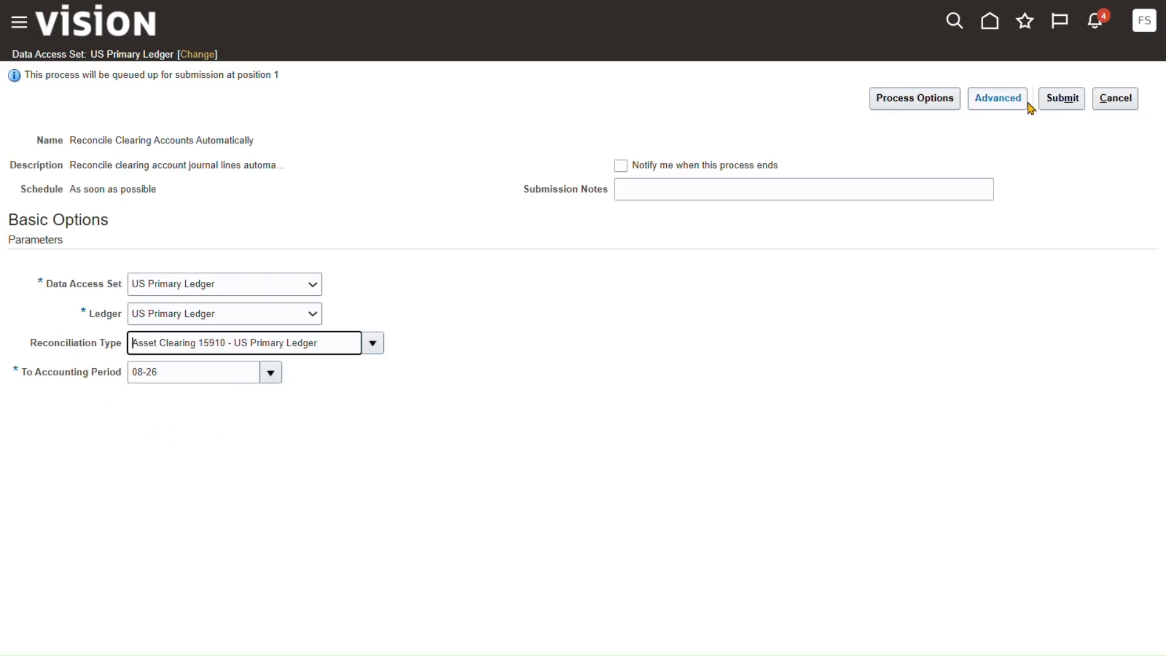
{"action": "left_click", "coordinate": [1068, 102]}
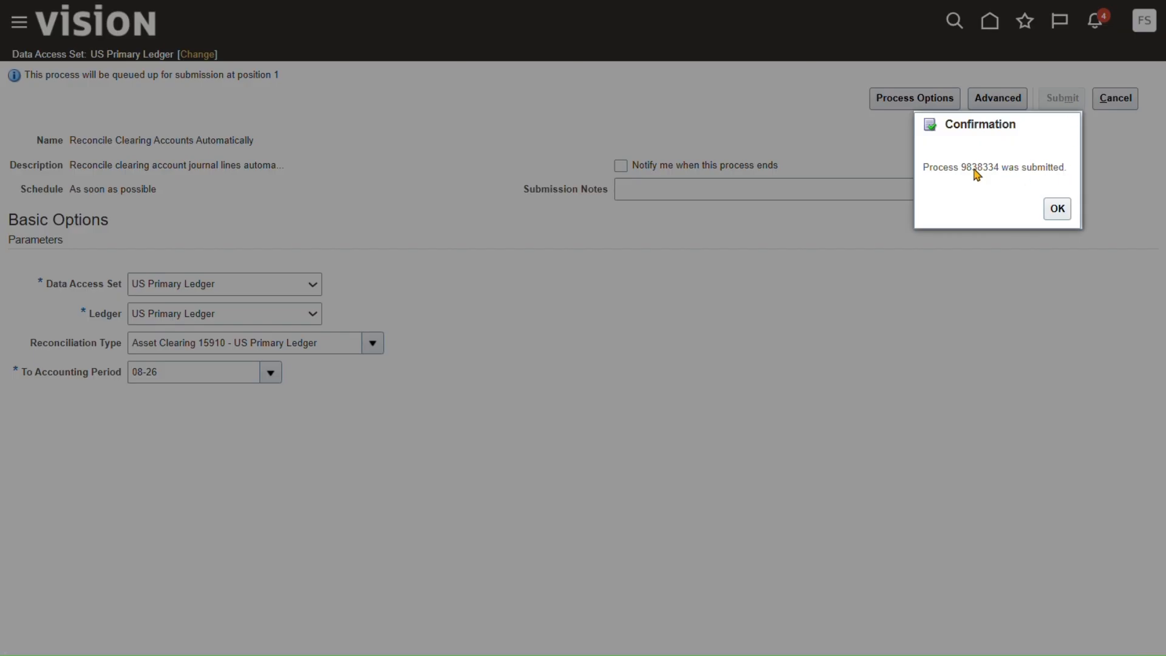
Step: Copy the submitted reconciliation's process ID from the confirmation and dismiss the message
{"action": "double_click", "coordinate": [992, 171]}
{"action": "right_click", "coordinate": [993, 170]}
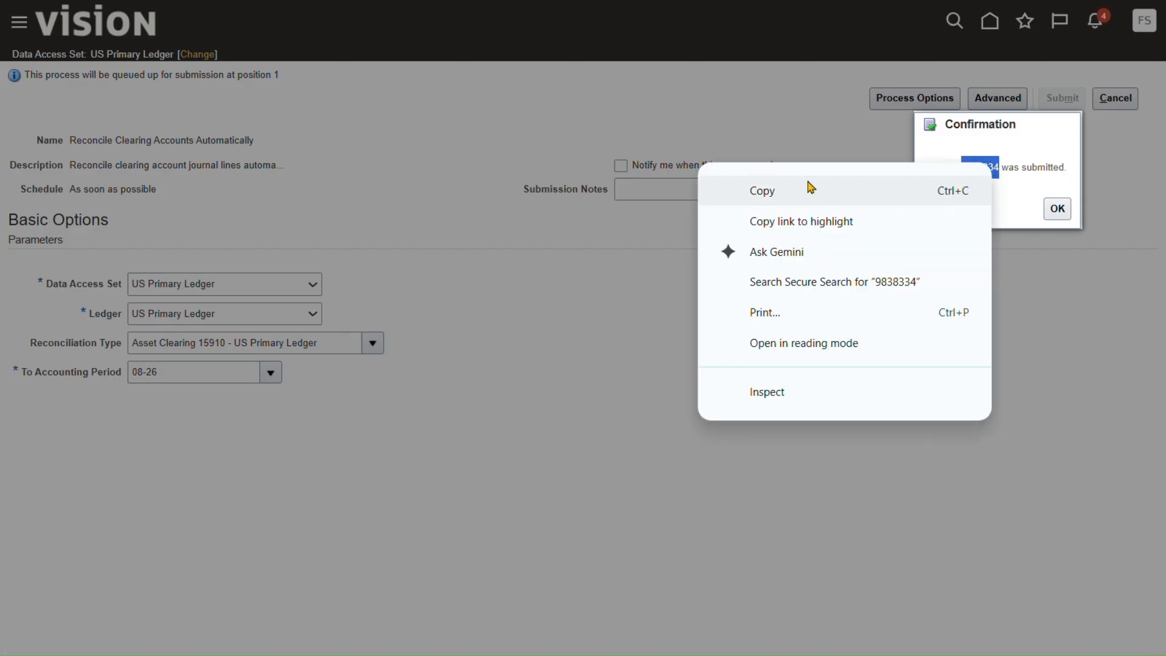
{"action": "left_click", "coordinate": [763, 190]}
{"action": "left_click", "coordinate": [1058, 209]}
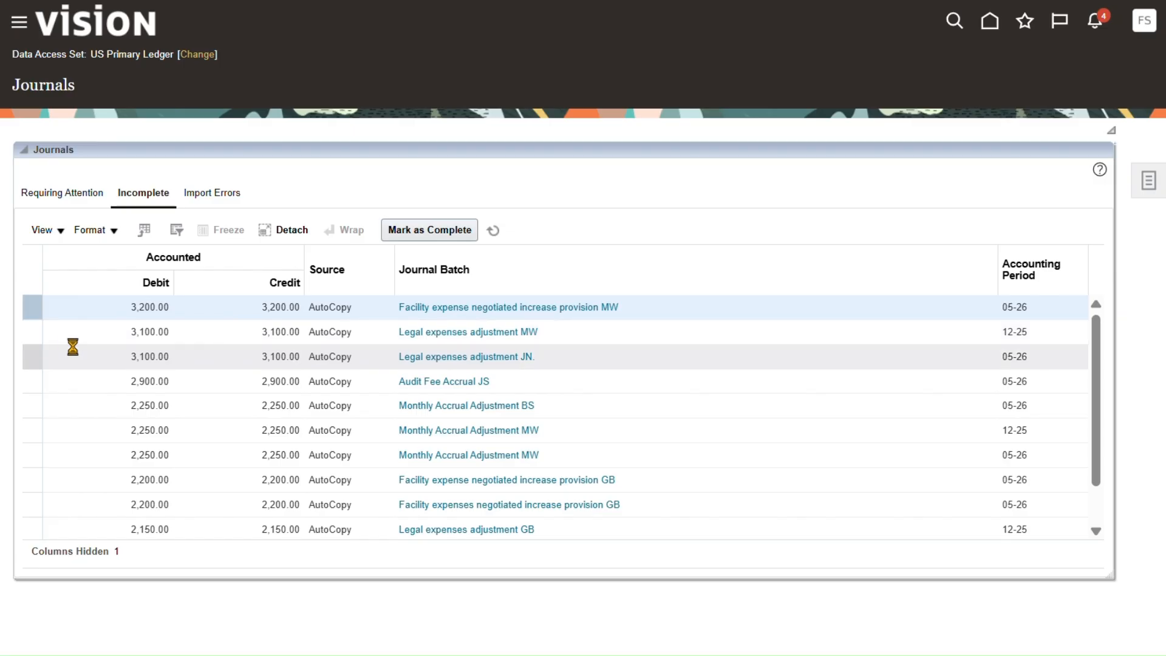
Step: Open Scheduled Processes and refresh the process list to get the latest reconciliation run
{"action": "scroll", "coordinate": [85, 423], "scroll_direction": "down", "scroll_amount": 15}
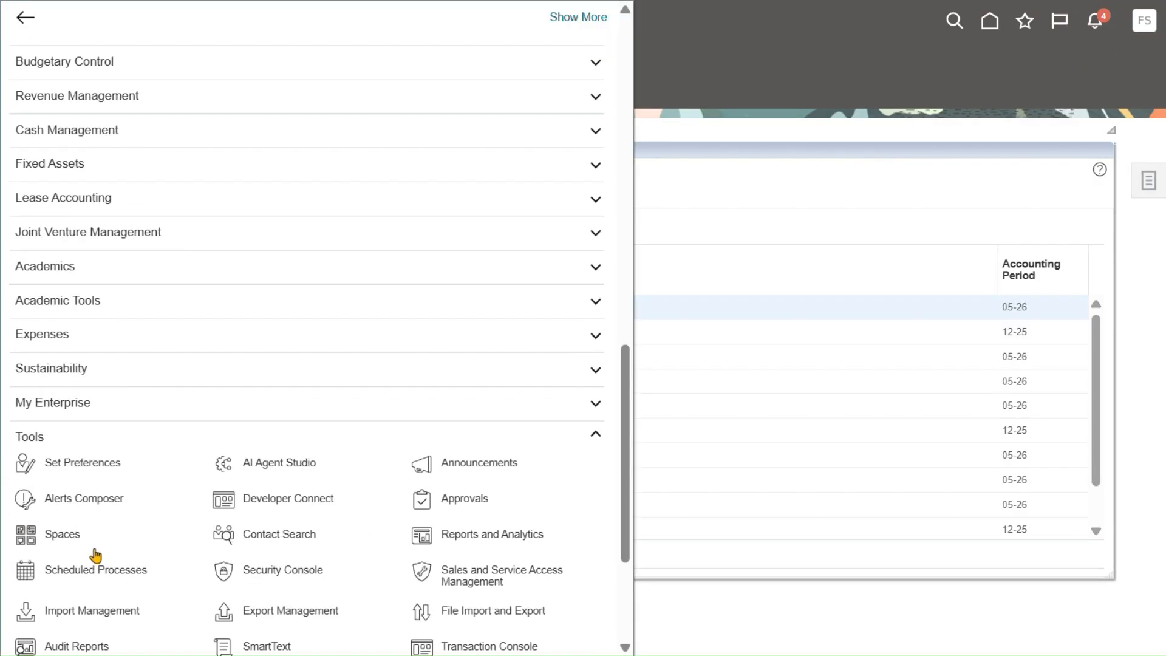
{"action": "scroll", "coordinate": [96, 555], "scroll_direction": "down", "scroll_amount": 3}
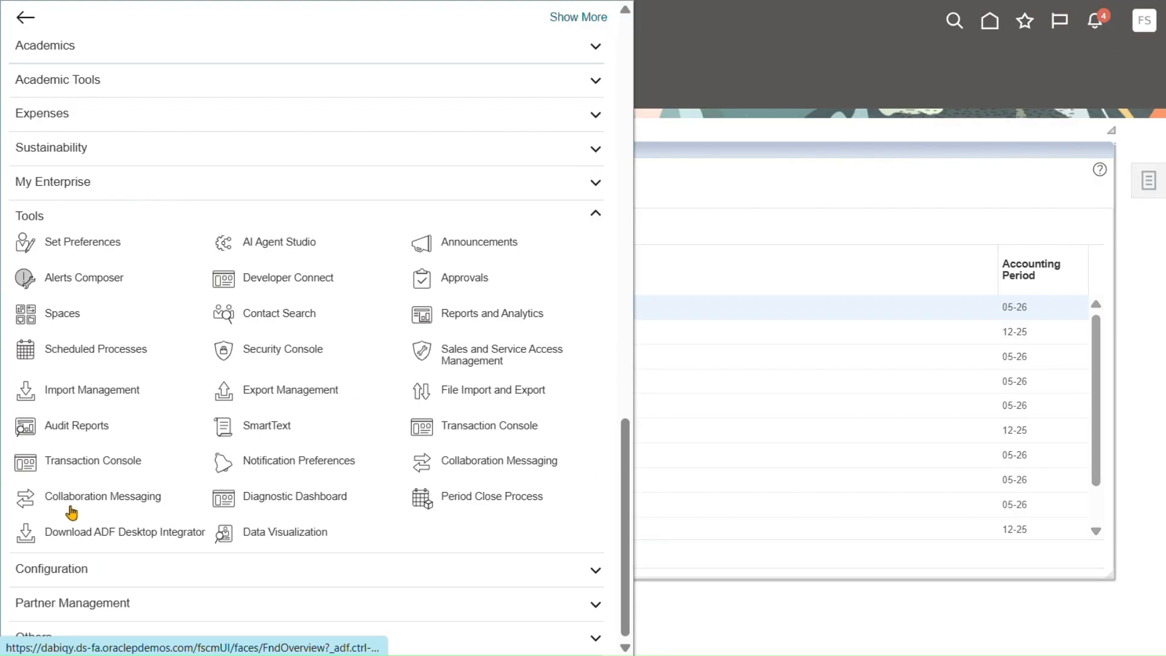
{"action": "left_click", "coordinate": [106, 349]}
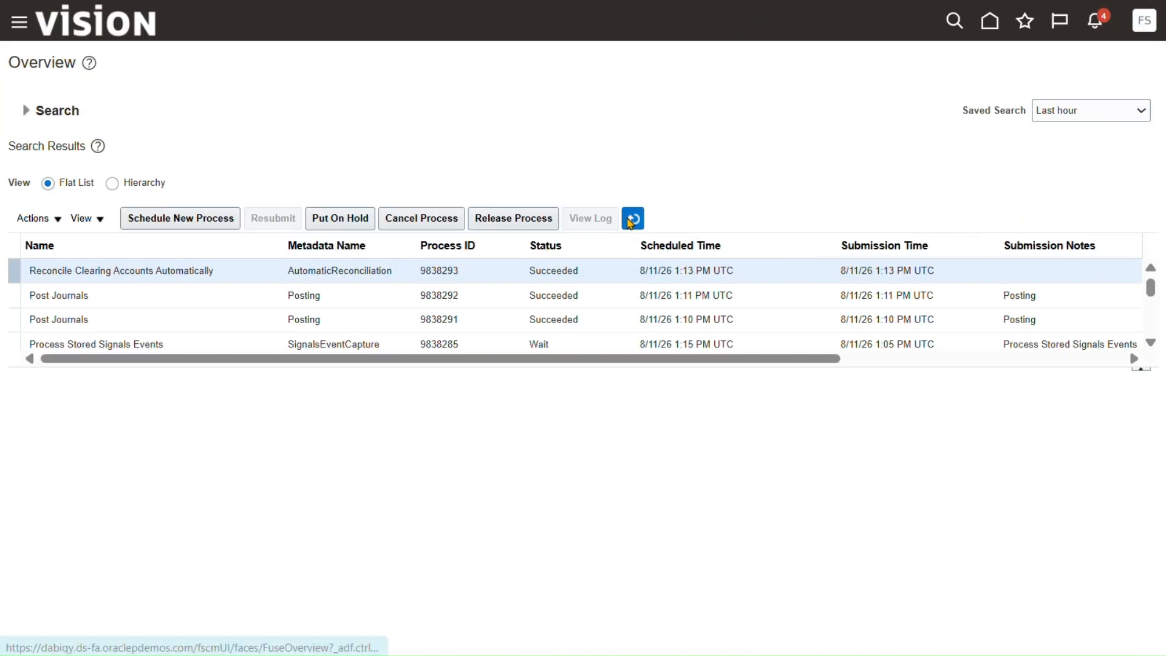
{"action": "left_click", "coordinate": [632, 219]}
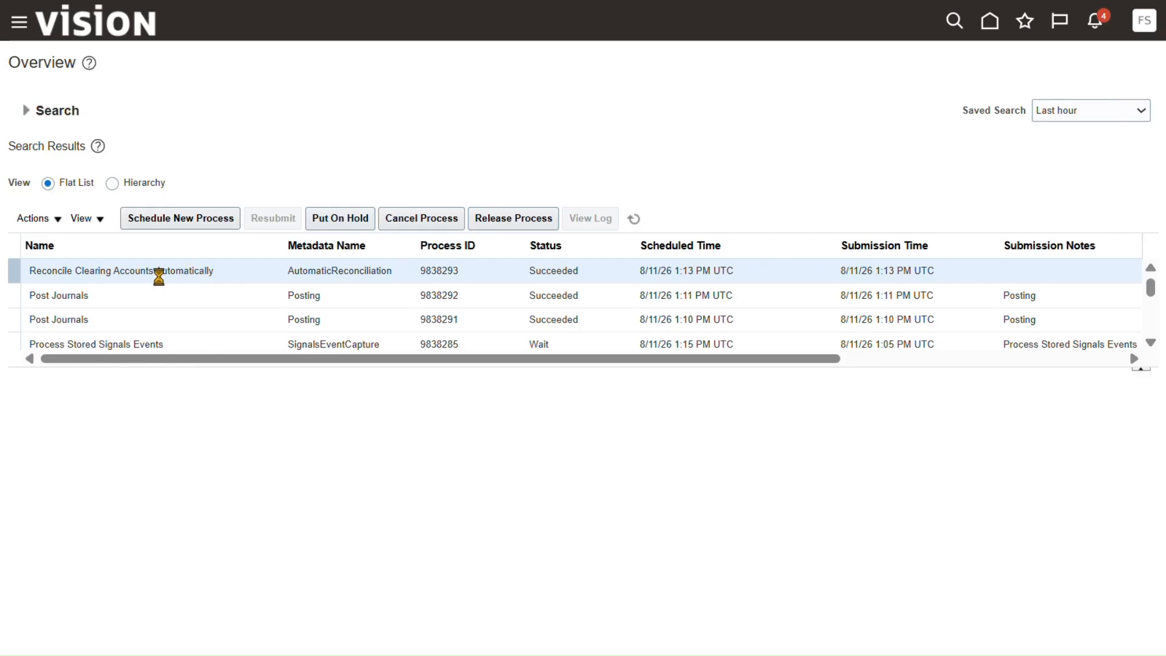
{"action": "left_click", "coordinate": [604, 278]}
{"action": "left_click", "coordinate": [633, 218]}
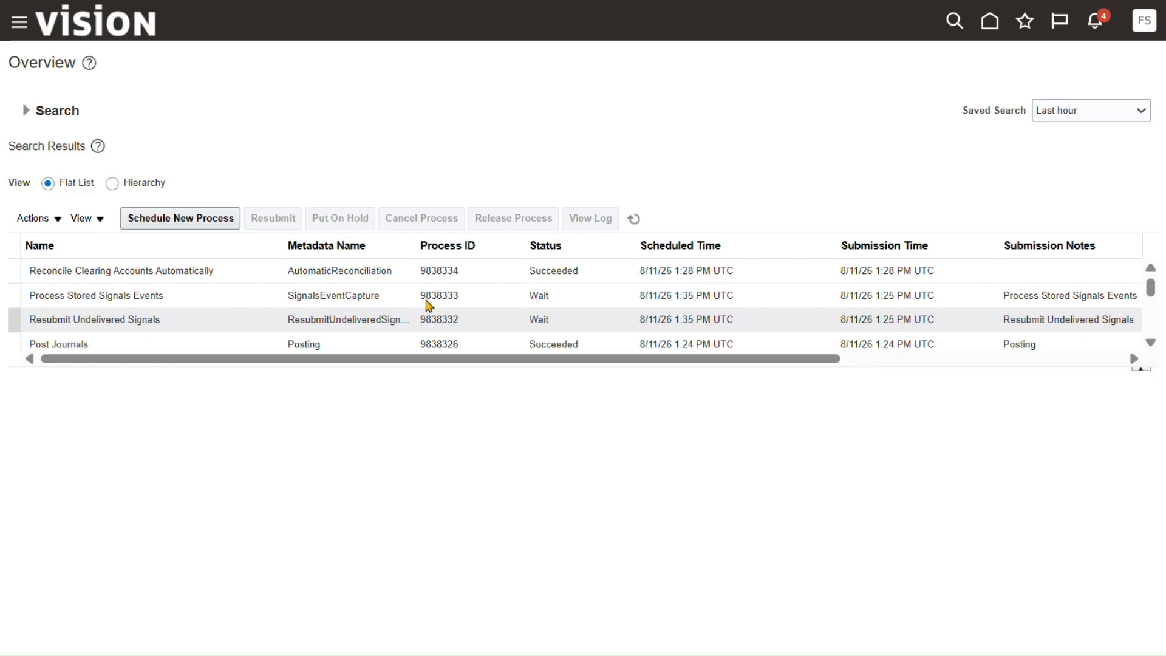
Step: Refresh the process list, find process ID 9838334 on the page, and select its row to check the status and details
{"action": "left_click", "coordinate": [1152, 343]}
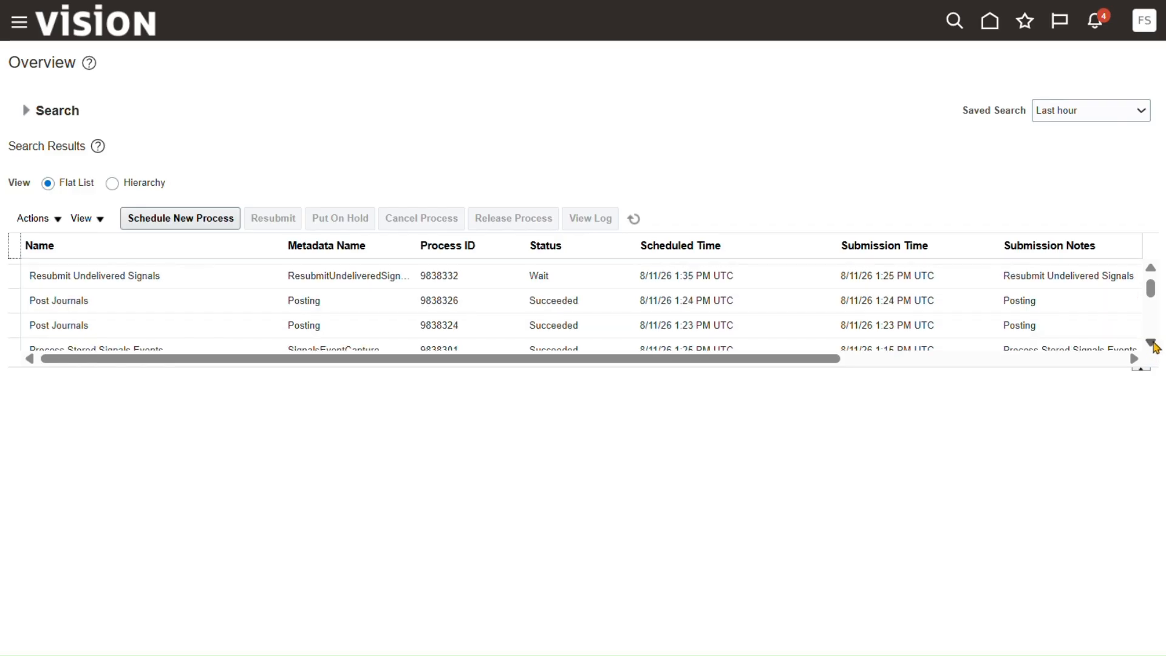
{"action": "left_click", "coordinate": [1151, 343]}
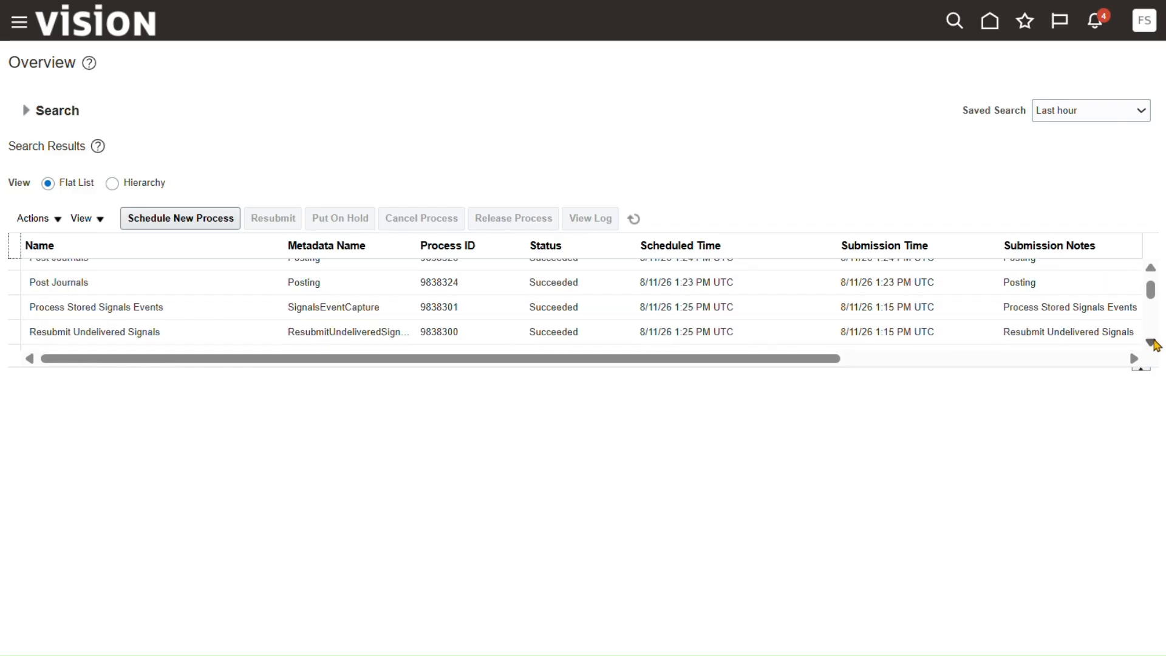
{"action": "left_click_drag", "start_coordinate": [1153, 294], "coordinate": [1151, 260]}
{"action": "left_click", "coordinate": [632, 218]}
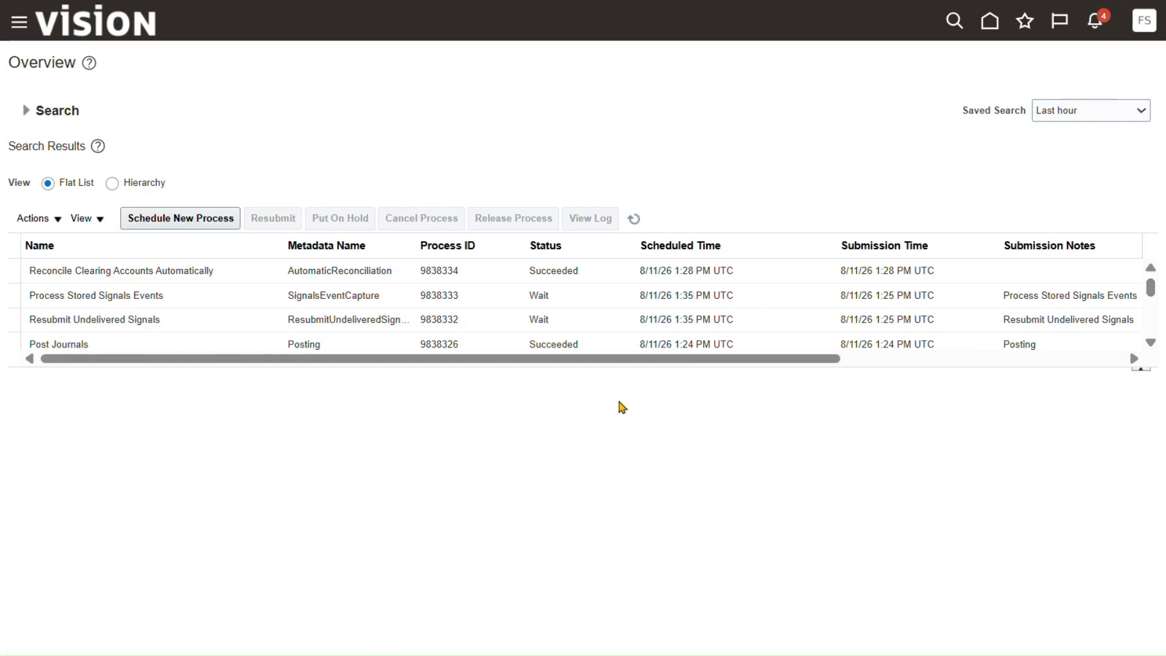
{"action": "key", "text": "ctrl+f"}
{"action": "type", "text": "9838334"}
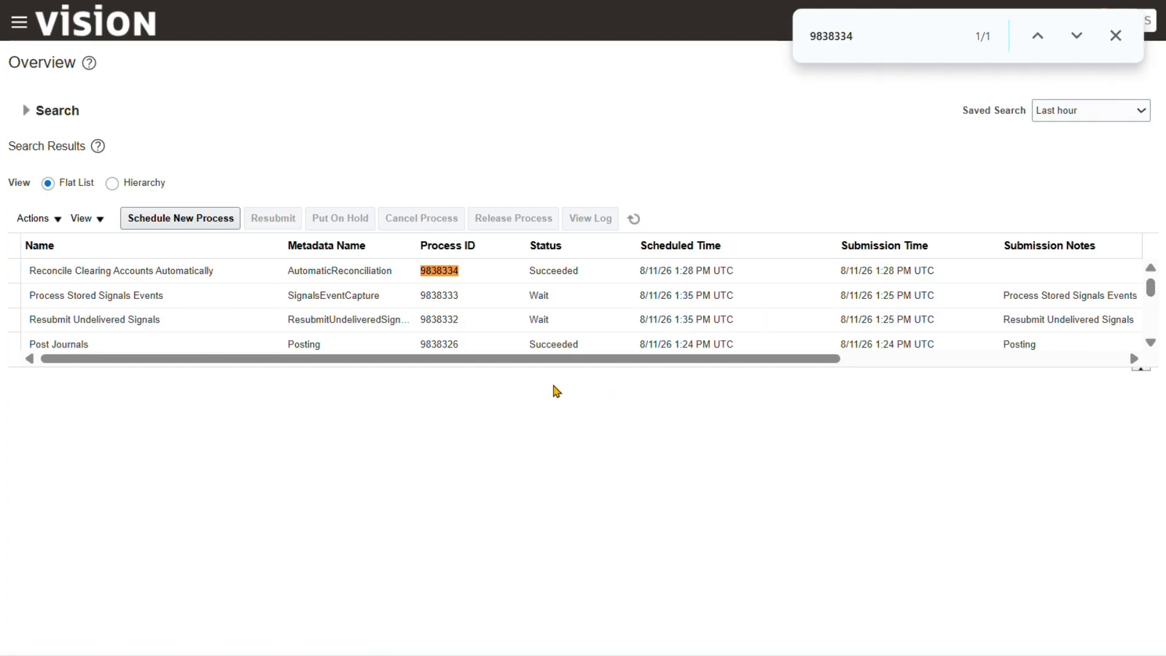
{"action": "left_click", "coordinate": [442, 272]}
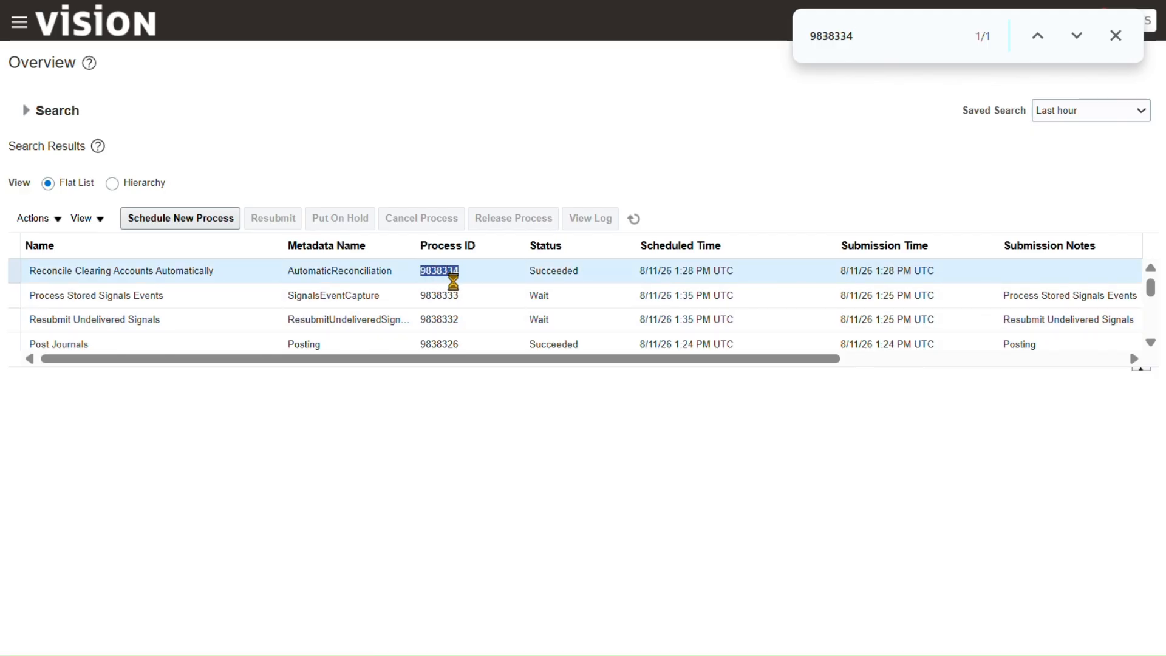
{"action": "left_click", "coordinate": [1115, 35]}
Step: Return to Journals under General Accounting and search Manage Journals for accounting period 08-26
{"action": "left_click", "coordinate": [22, 24]}
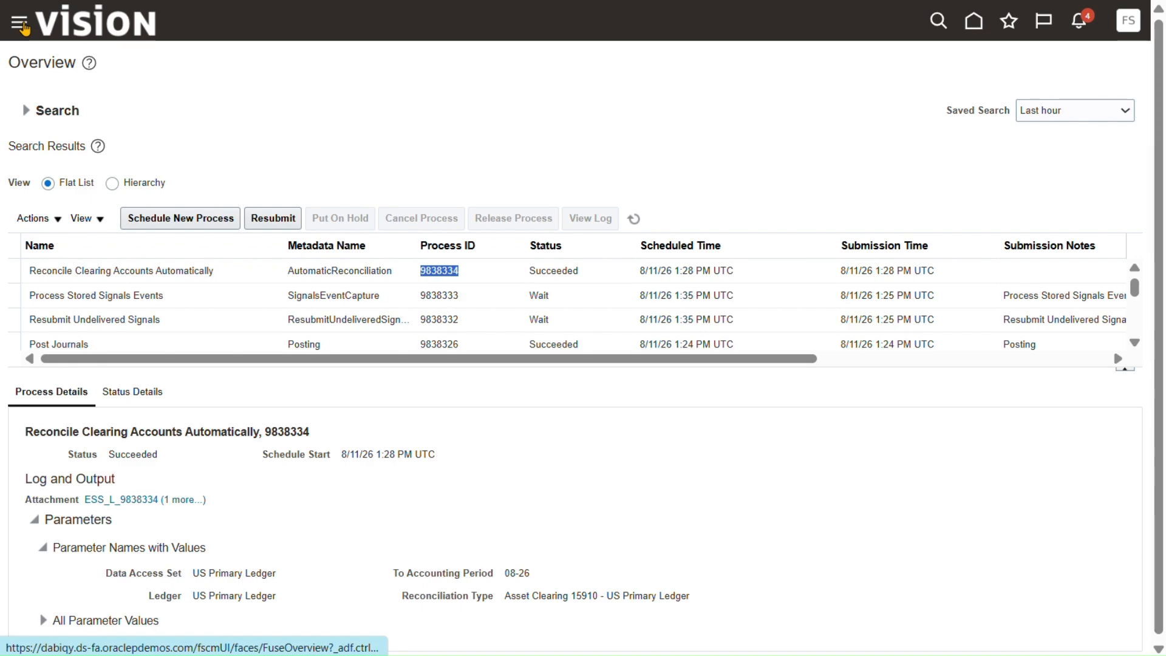
{"action": "left_click", "coordinate": [22, 24]}
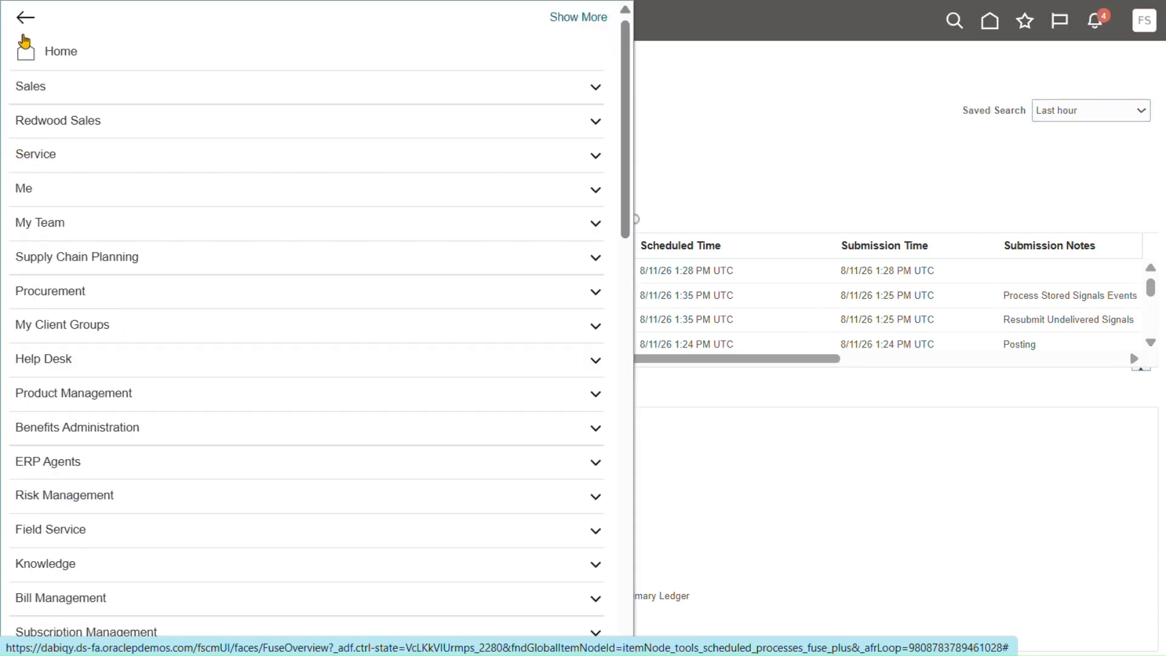
{"action": "scroll", "coordinate": [110, 322], "scroll_direction": "down", "scroll_amount": 8}
{"action": "left_click", "coordinate": [104, 359]}
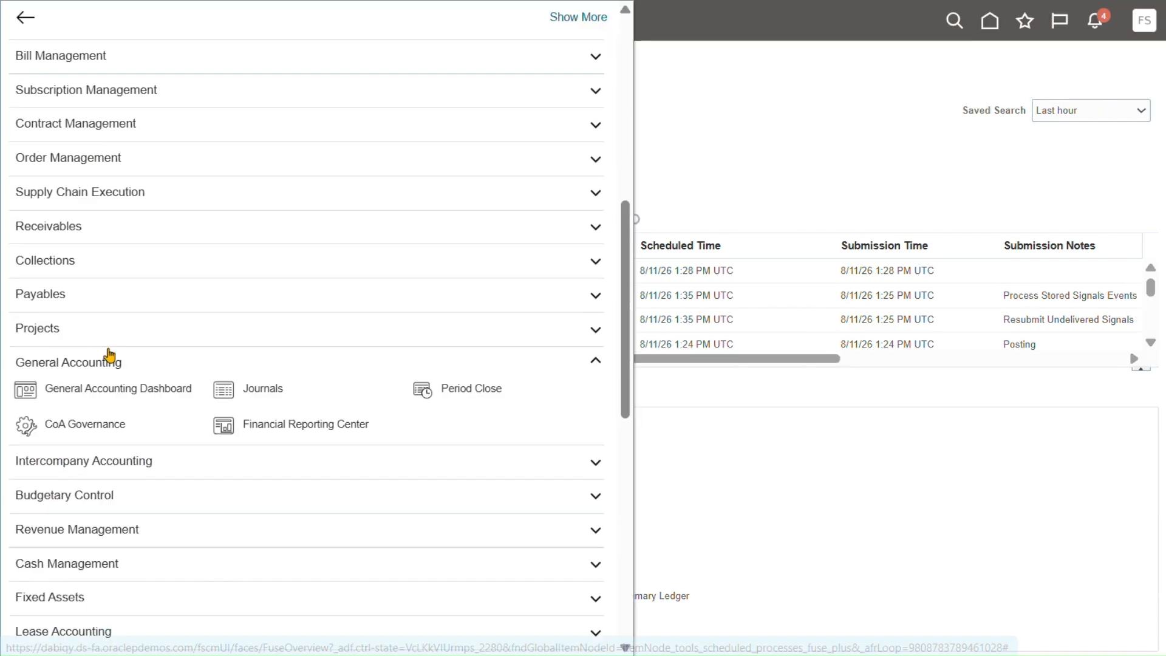
{"action": "left_click", "coordinate": [266, 390]}
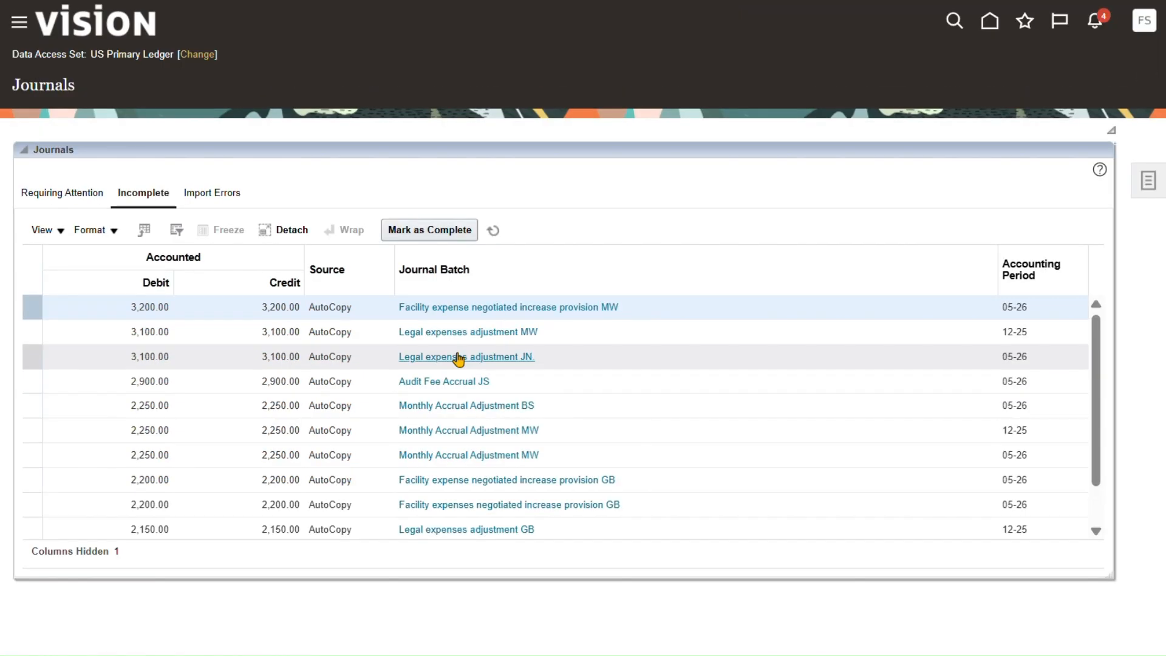
{"action": "left_click", "coordinate": [1140, 182]}
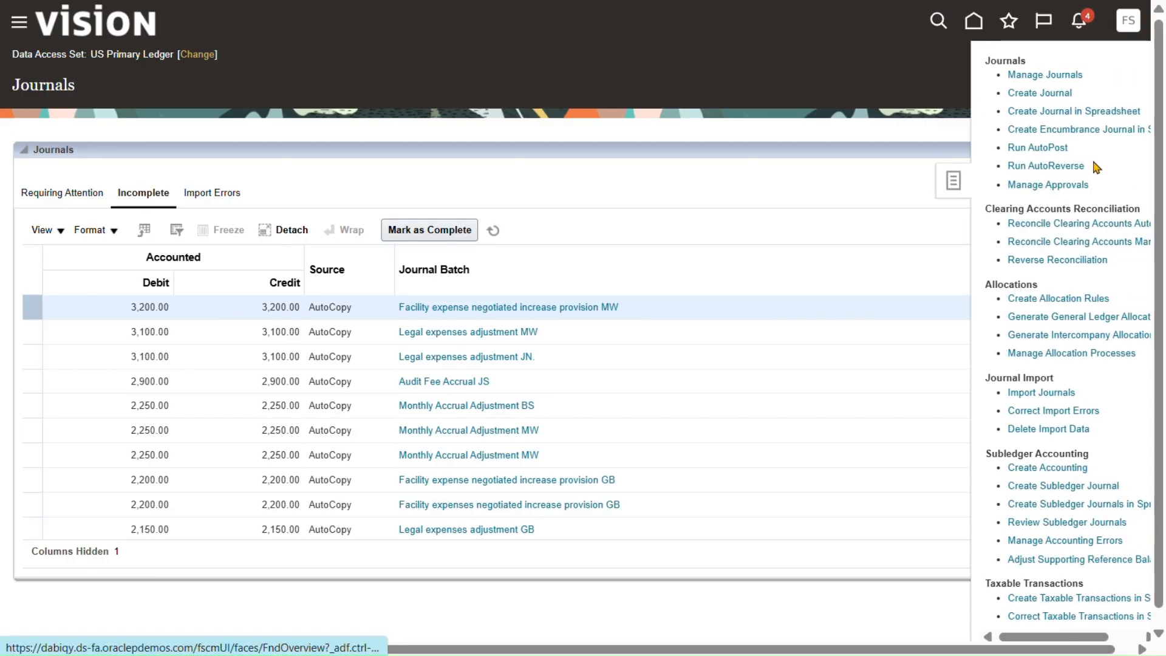
{"action": "left_click", "coordinate": [1026, 75]}
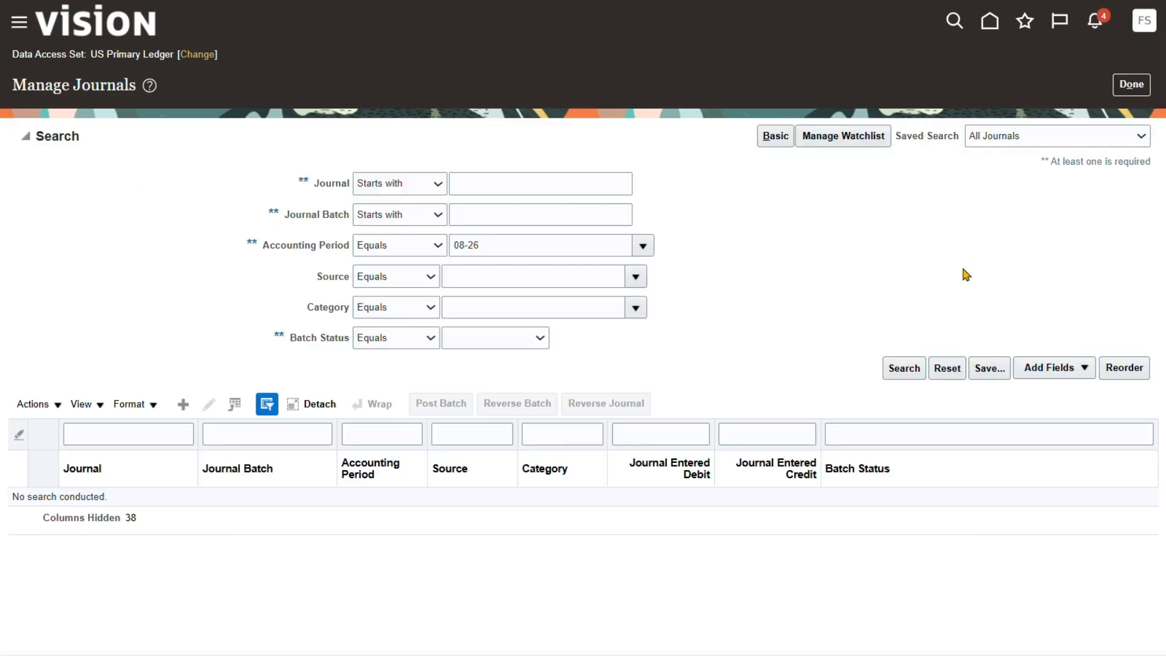
{"action": "left_click", "coordinate": [905, 370]}
Step: Open the US Primary Ledger journal of batch MonthEndAdjustment1, check line 1's account, reconciliation reference and status, and close the journal
{"action": "left_click", "coordinate": [115, 473]}
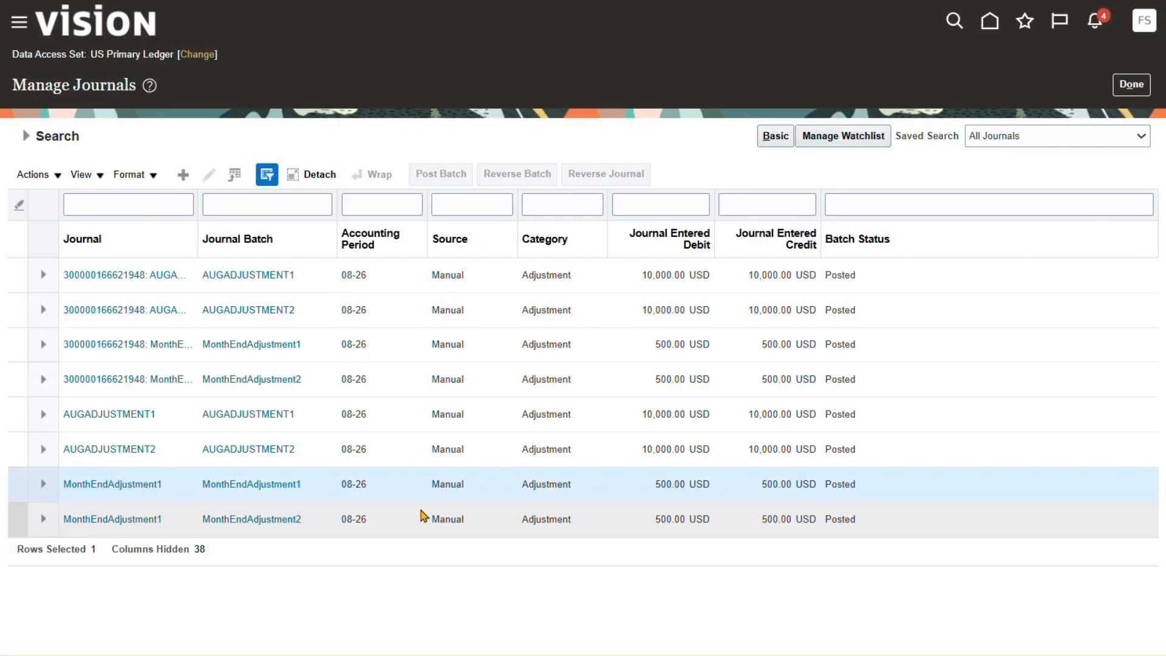
{"action": "left_click", "coordinate": [96, 484]}
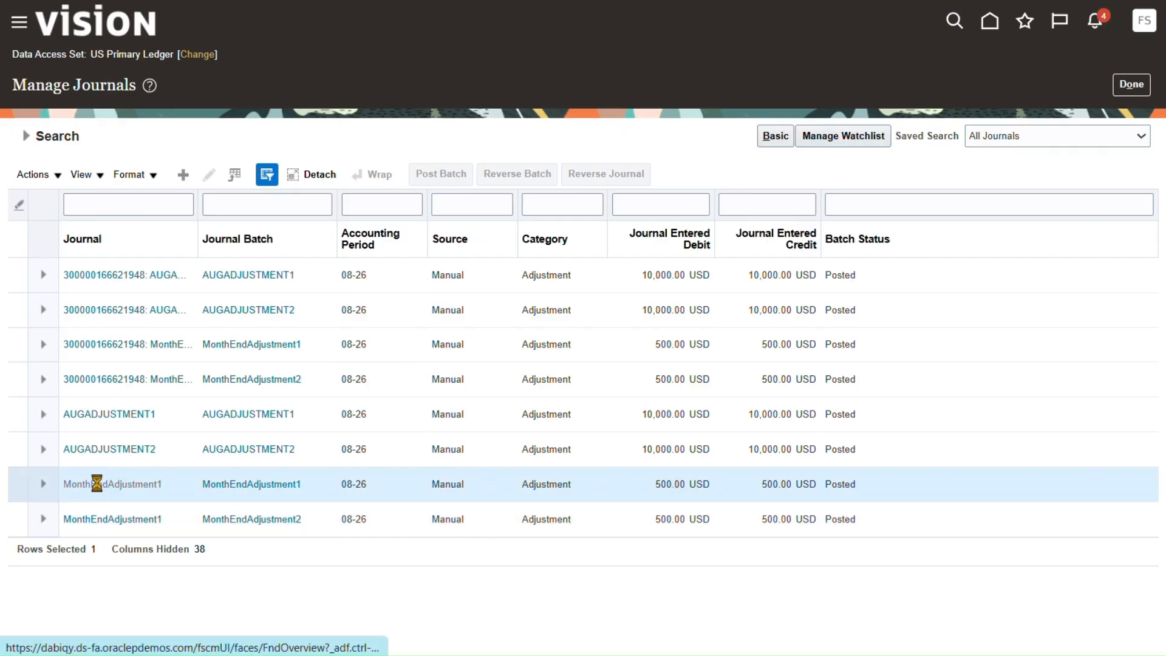
{"action": "scroll", "coordinate": [395, 407], "scroll_direction": "down", "scroll_amount": 2}
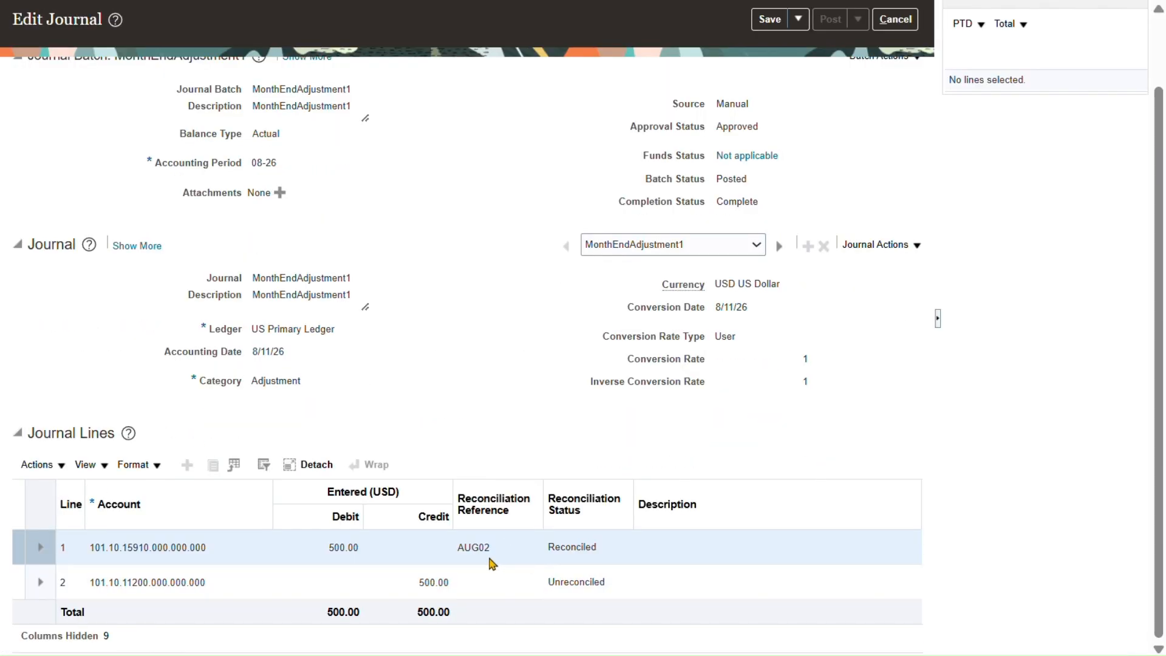
{"action": "left_click_drag", "start_coordinate": [129, 546], "coordinate": [250, 539]}
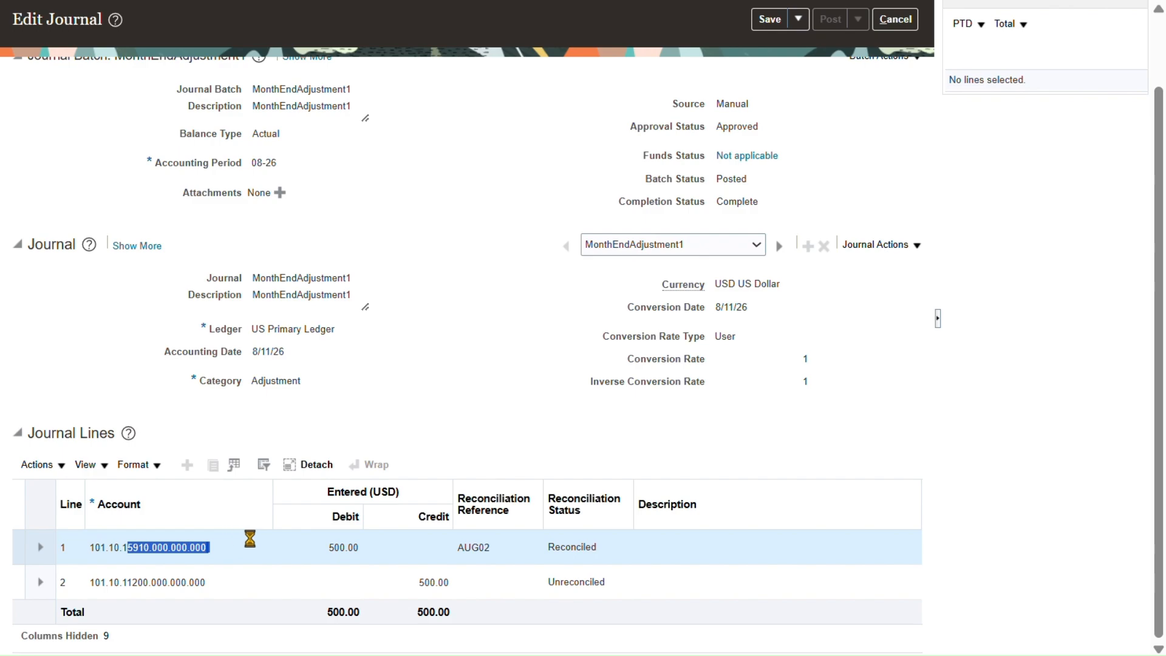
{"action": "left_click", "coordinate": [475, 550]}
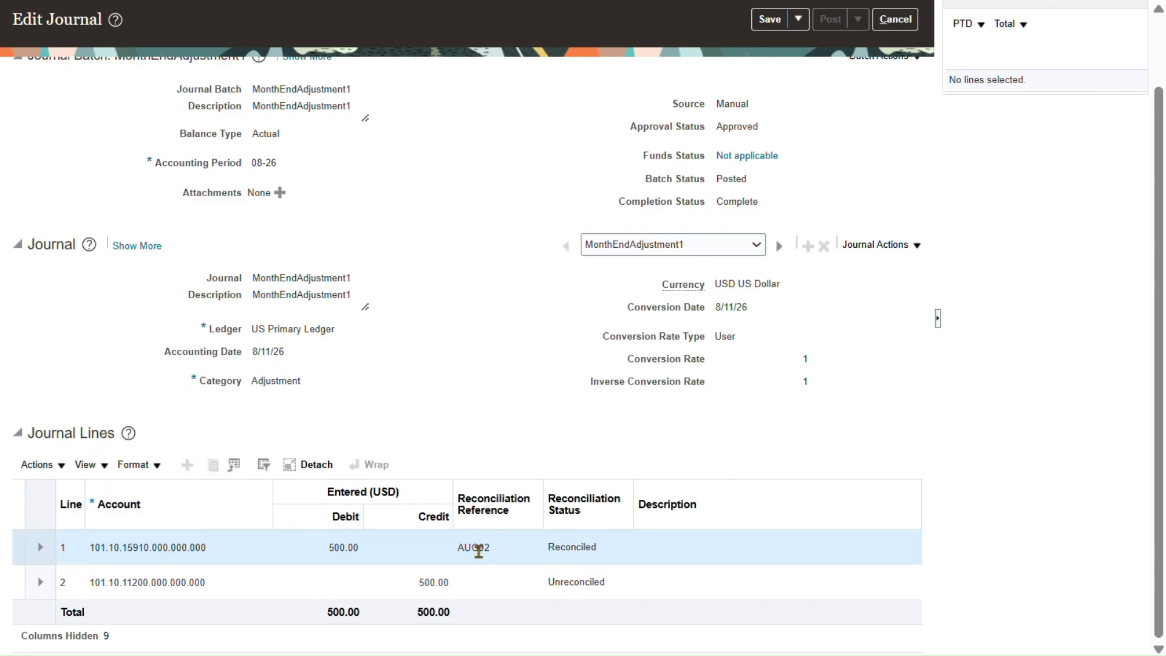
{"action": "scroll", "coordinate": [732, 404], "scroll_direction": "up", "scroll_amount": 2}
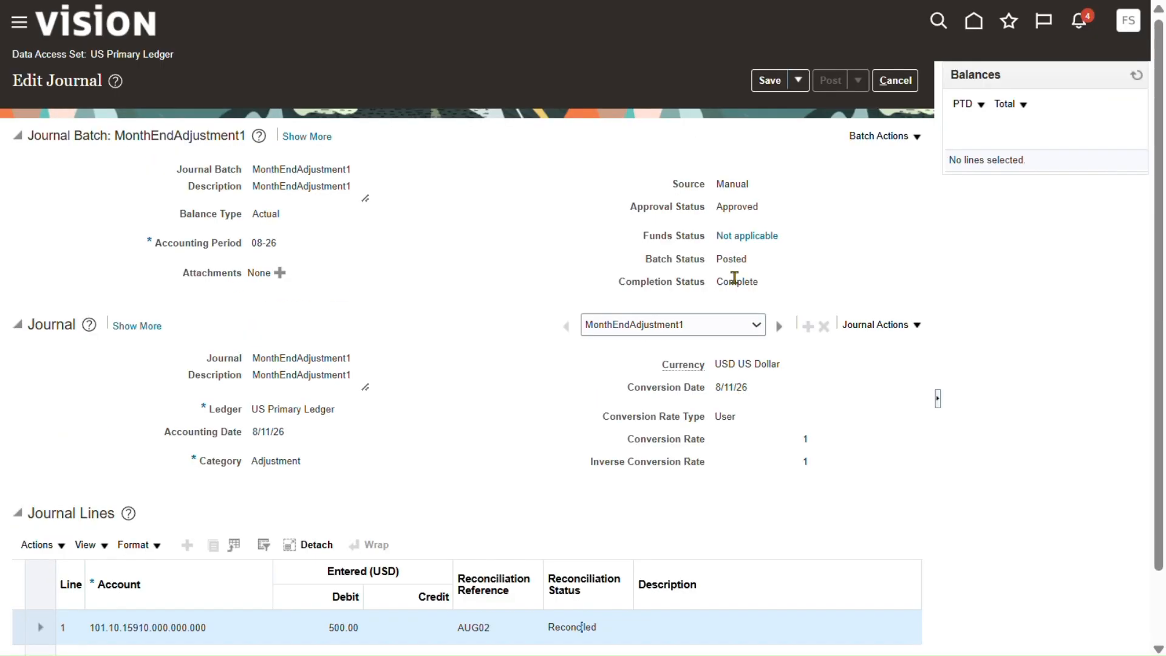
{"action": "left_click", "coordinate": [895, 84]}
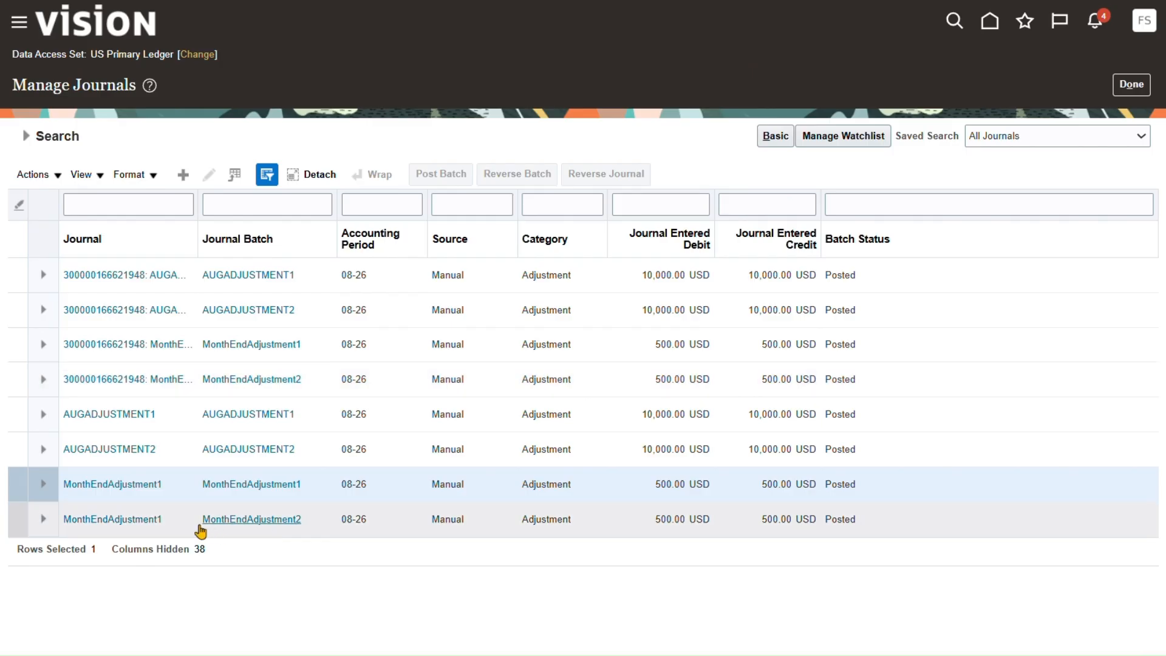
Step: Open the US Primary Ledger journal batch MonthEndAdjustment2
{"action": "left_click", "coordinate": [278, 519]}
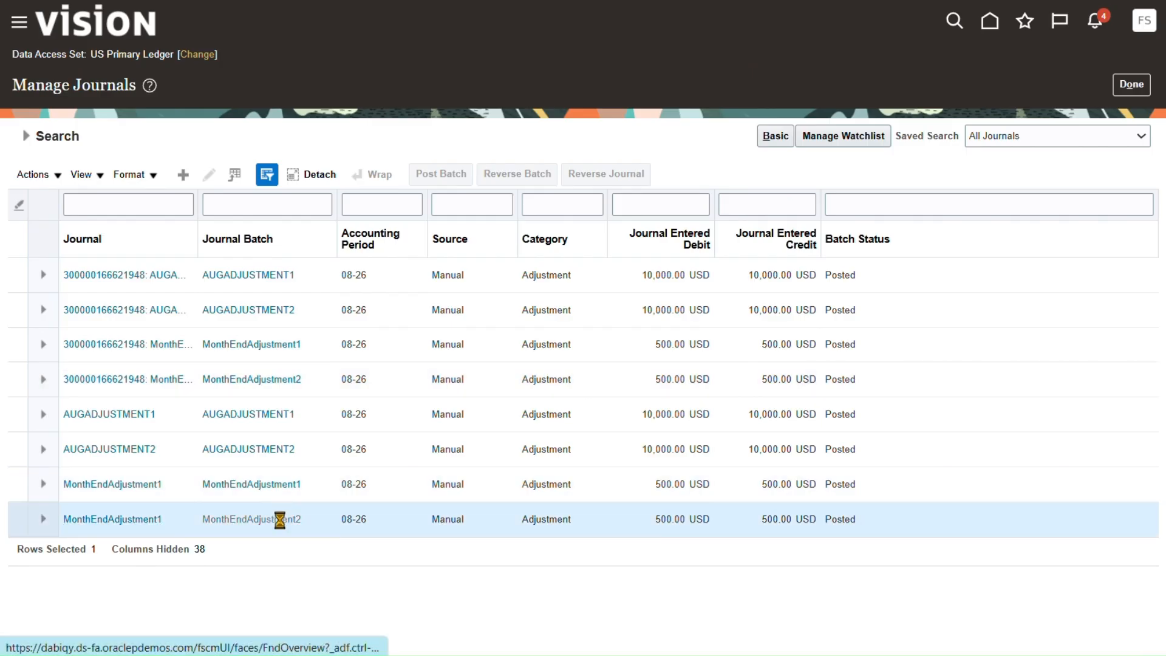